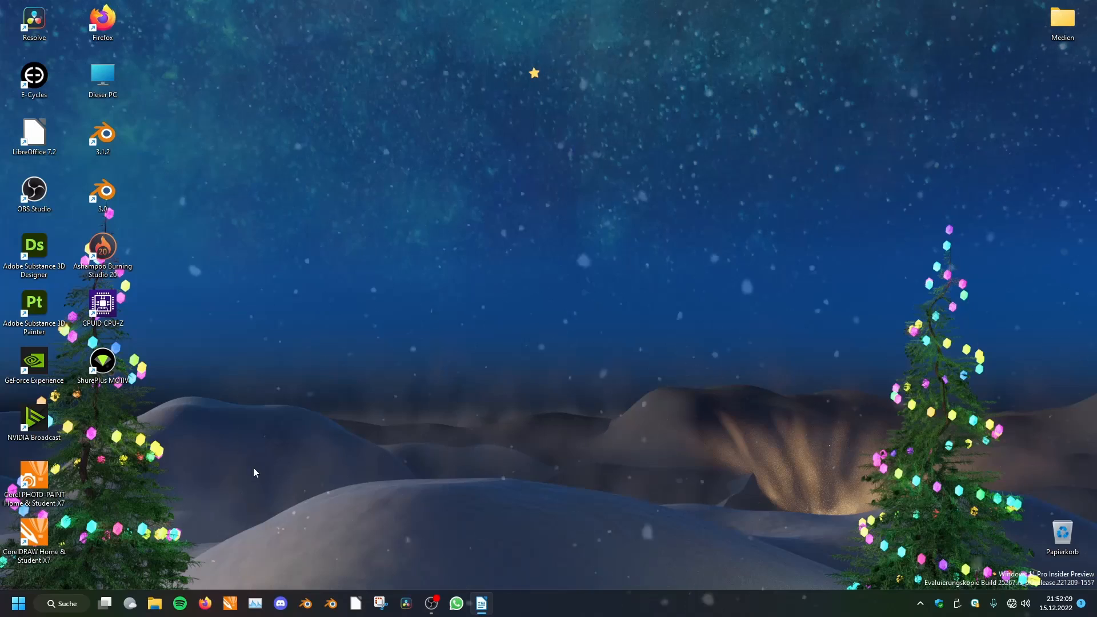
# Launch the 3.4.0 Stable build of 07 Dec 22 from Blender Launcher's daily builds library
pyautogui.press('super')
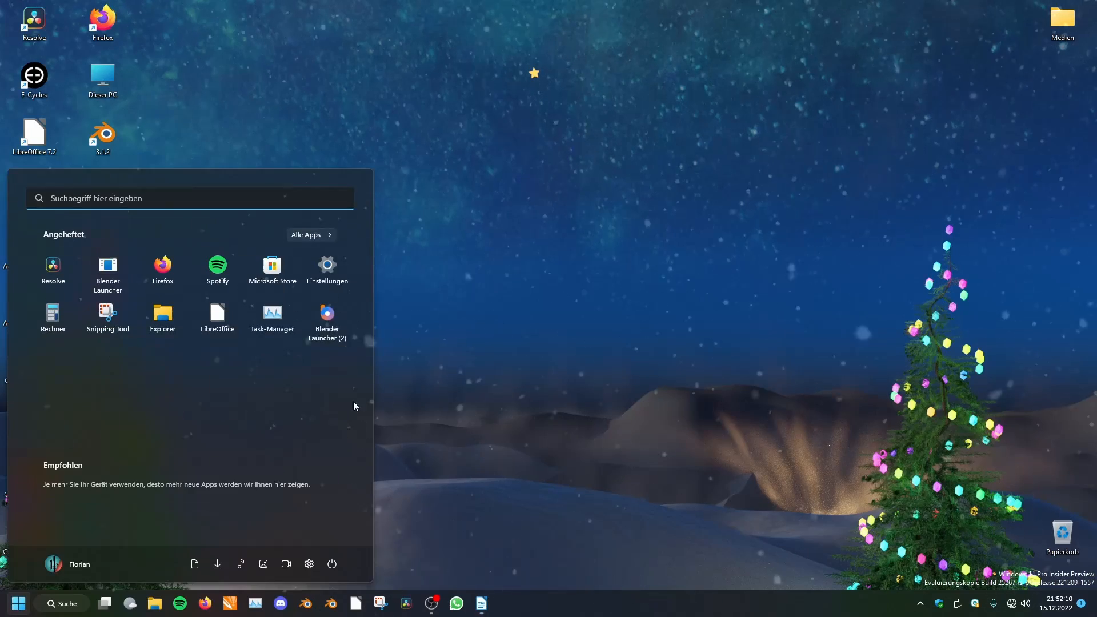
pyautogui.click(327, 324)
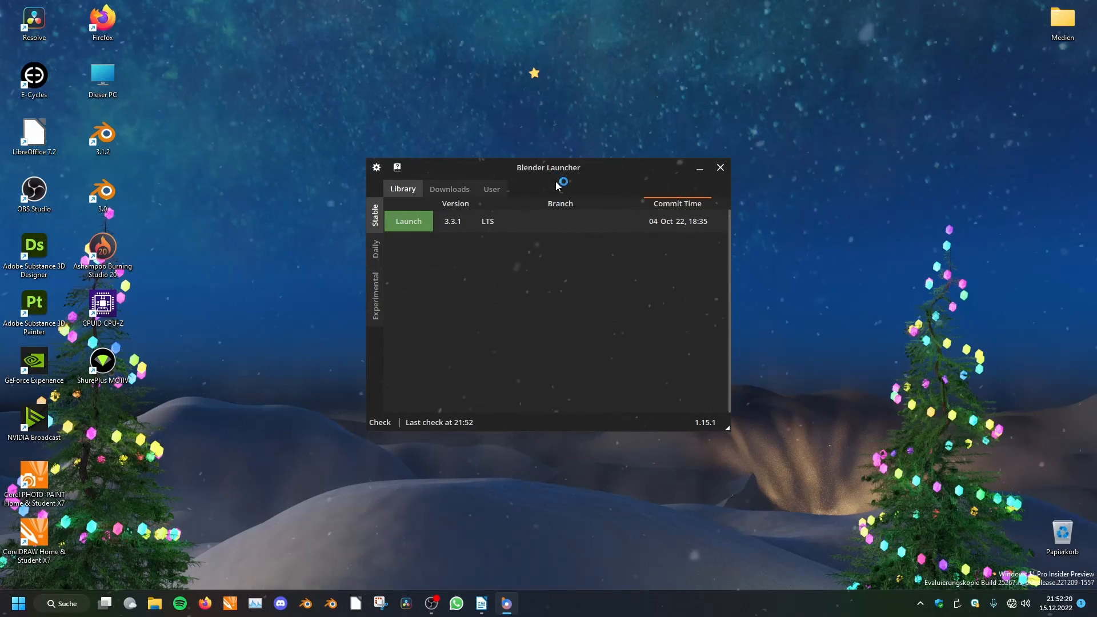
pyautogui.click(377, 235)
pyautogui.moveTo(557, 166); pyautogui.dragTo(567, 176)
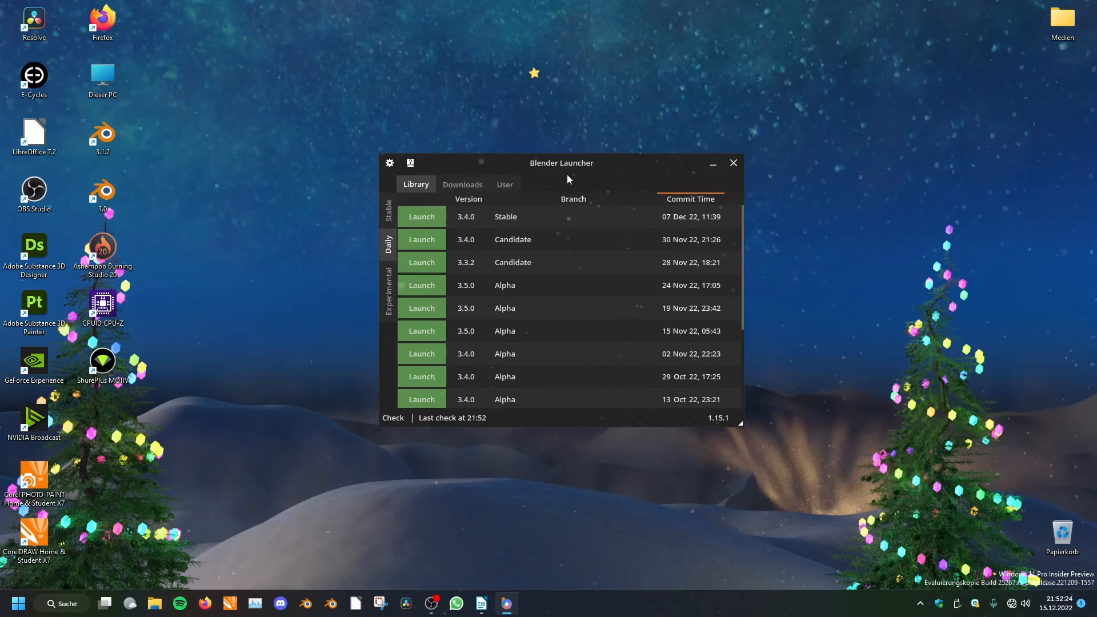
pyautogui.click(492, 216)
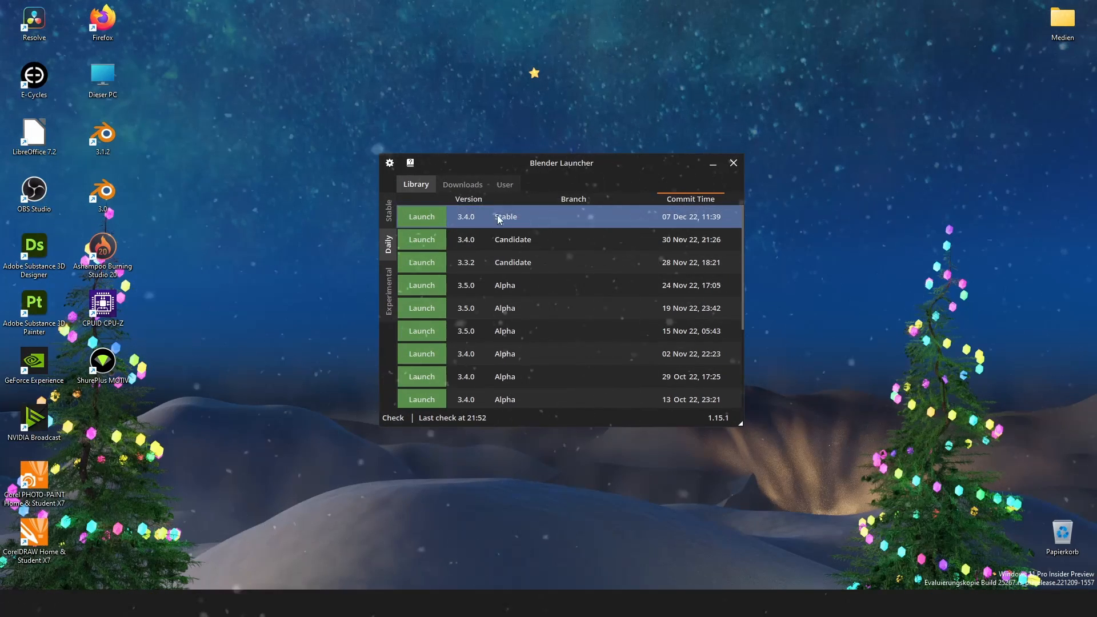
pyautogui.click(429, 218)
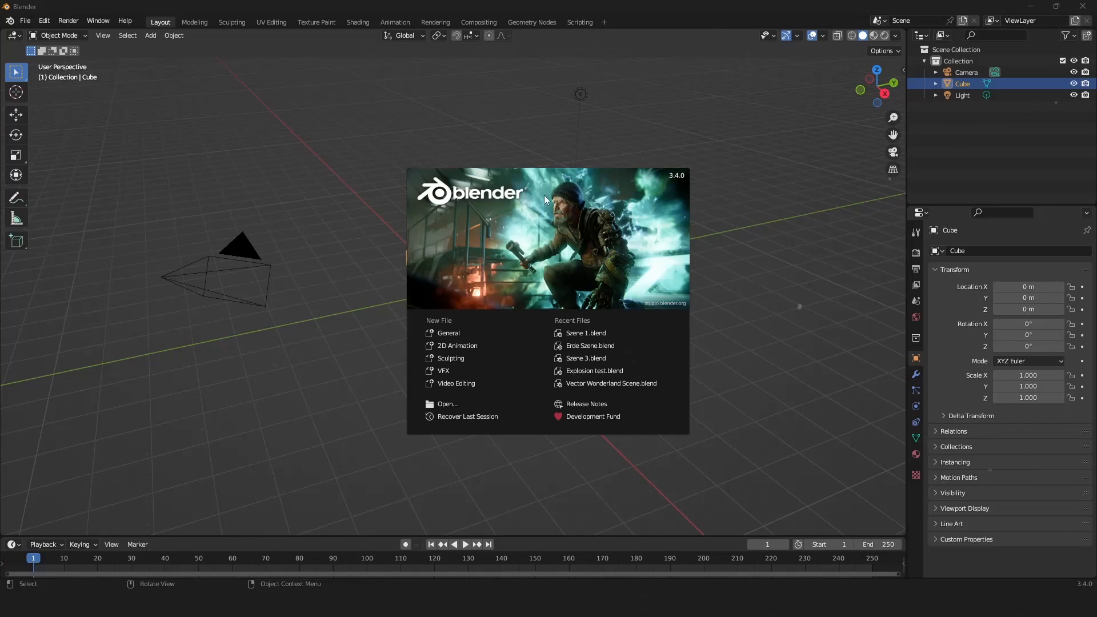
# Dismiss the splash screen and delete all default objects from the scene
pyautogui.click(852, 280)
pyautogui.moveTo(852, 279); pyautogui.dragTo(594, 279, button='middle')
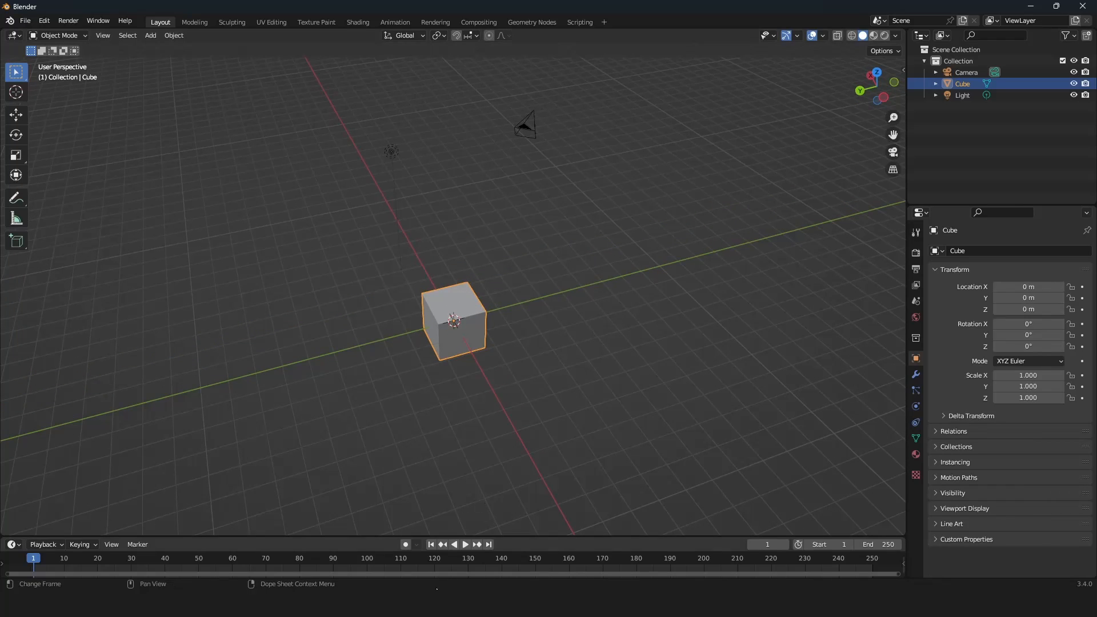
pyautogui.moveTo(540, 344); pyautogui.dragTo(508, 282, button='middle')
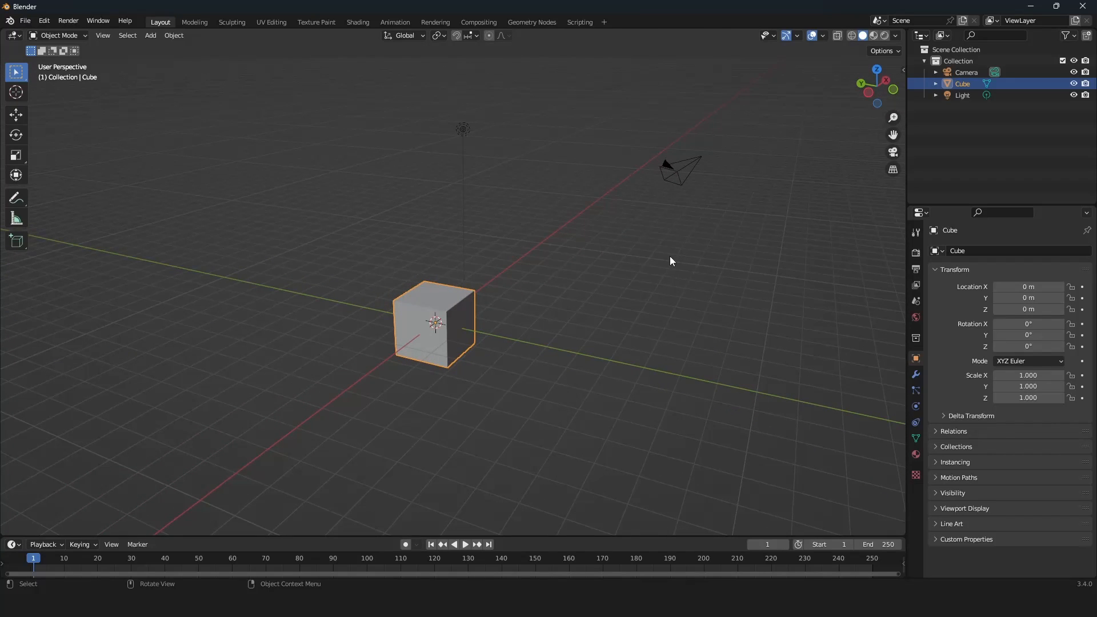
pyautogui.press('a')
pyautogui.press('Delete')
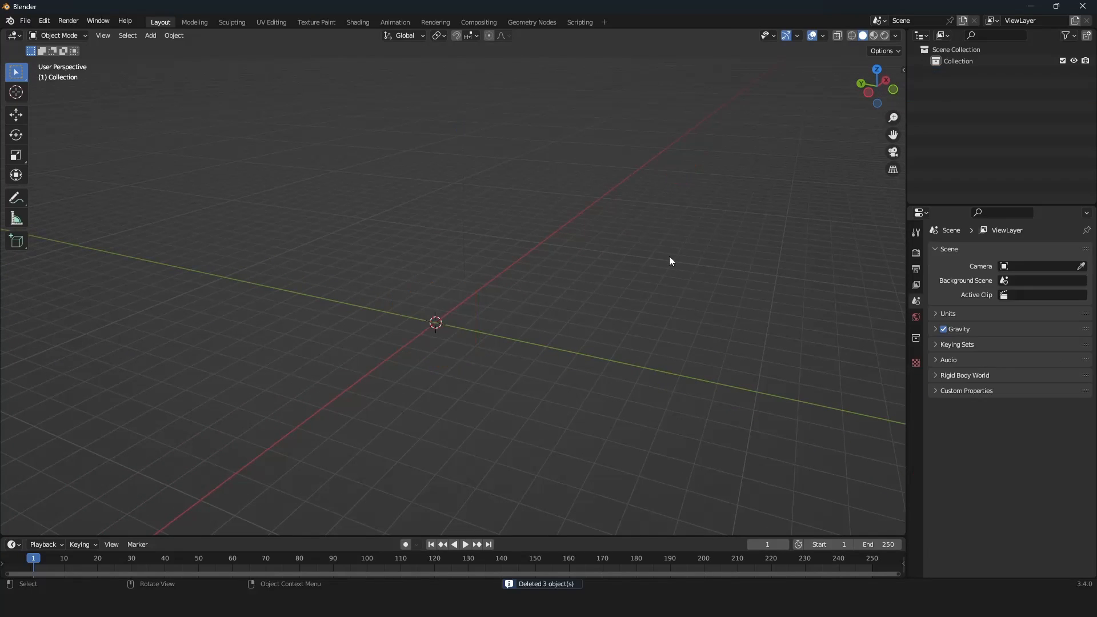
# Enlarge the timeline area, switch it to the Geometry Node Editor and adjust its border with the 3D viewport
pyautogui.moveTo(551, 300); pyautogui.dragTo(615, 273, button='middle')
pyautogui.moveTo(508, 535); pyautogui.dragTo(503, 278)
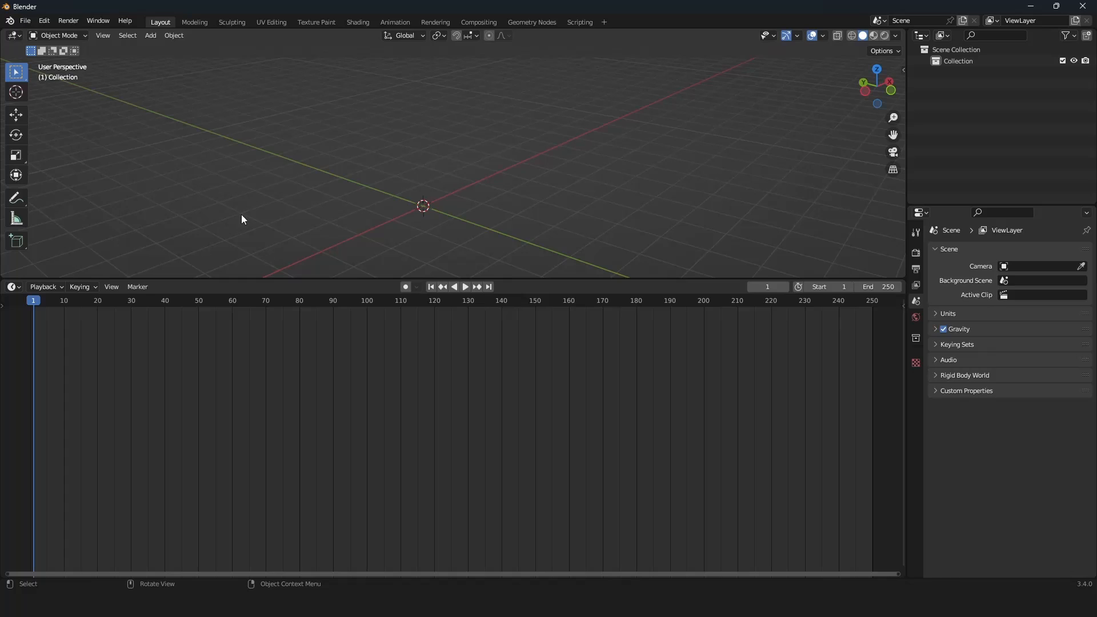
pyautogui.moveTo(543, 278); pyautogui.dragTo(542, 265)
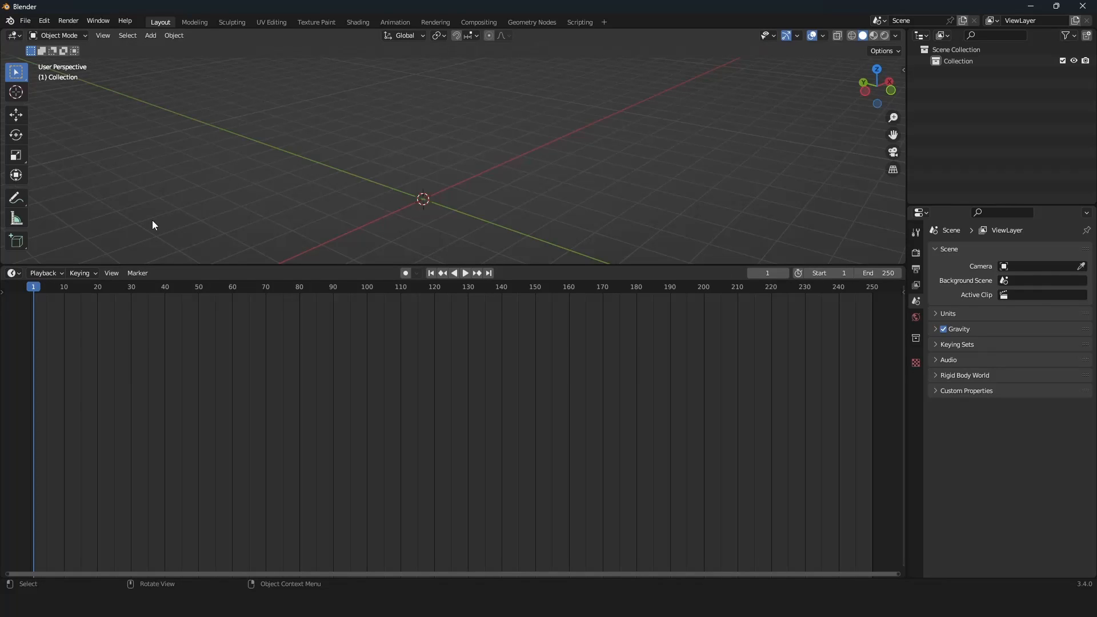
pyautogui.click(13, 274)
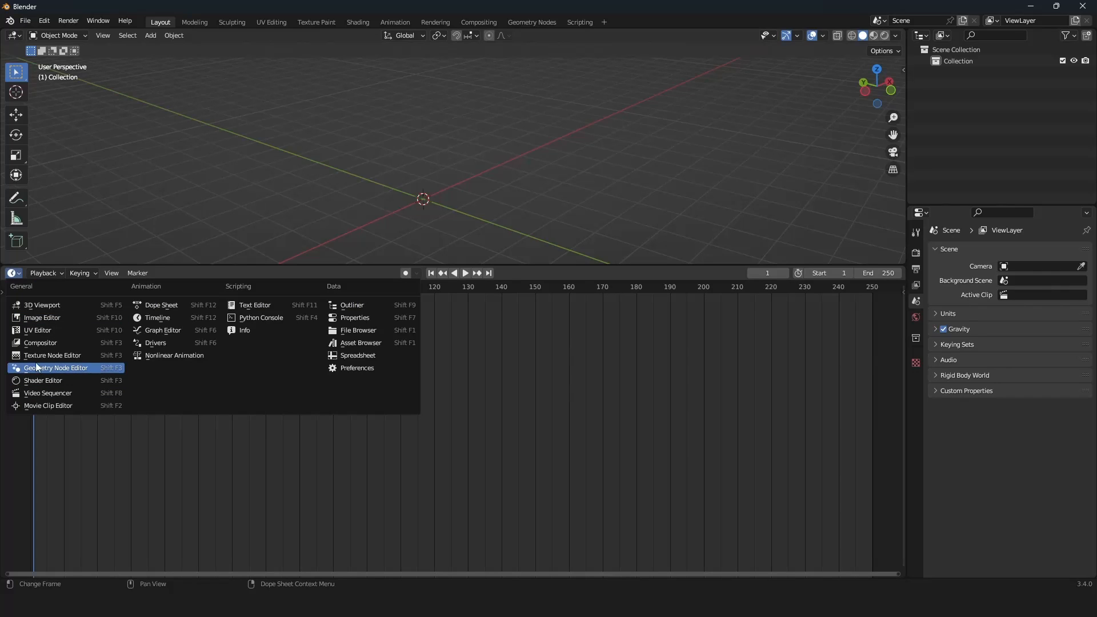
pyautogui.click(53, 368)
pyautogui.moveTo(519, 263); pyautogui.dragTo(529, 343)
# Add a cube mesh at the world origin
pyautogui.moveTo(488, 220); pyautogui.dragTo(455, 218, button='middle')
pyautogui.hotkey('shift', 'a')
pyautogui.click(497, 225)
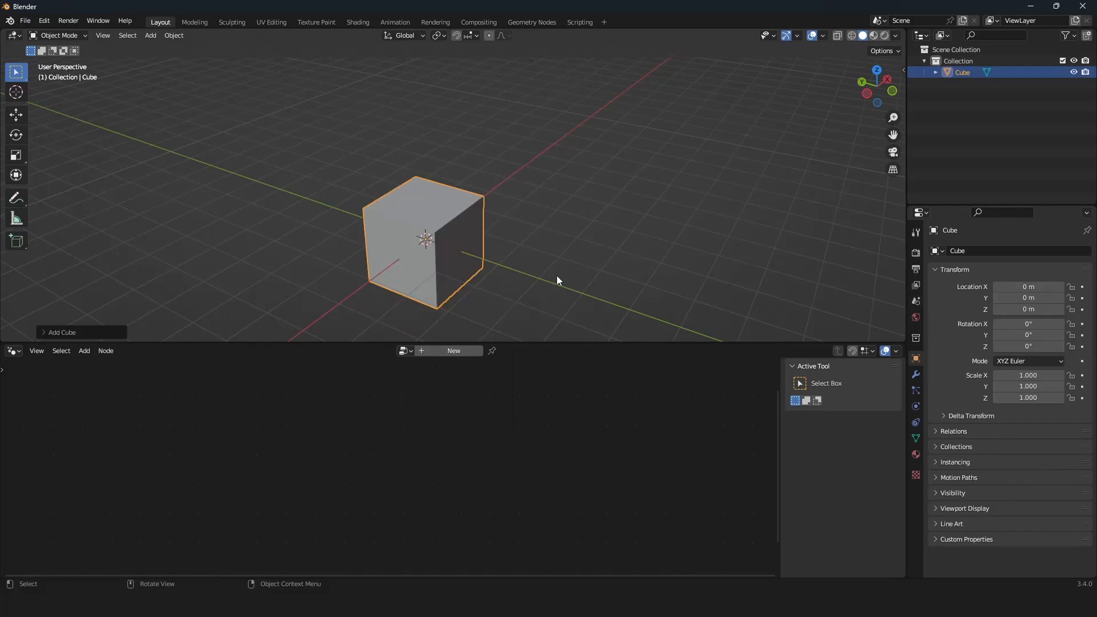
pyautogui.moveTo(558, 280); pyautogui.dragTo(587, 243, button='middle')
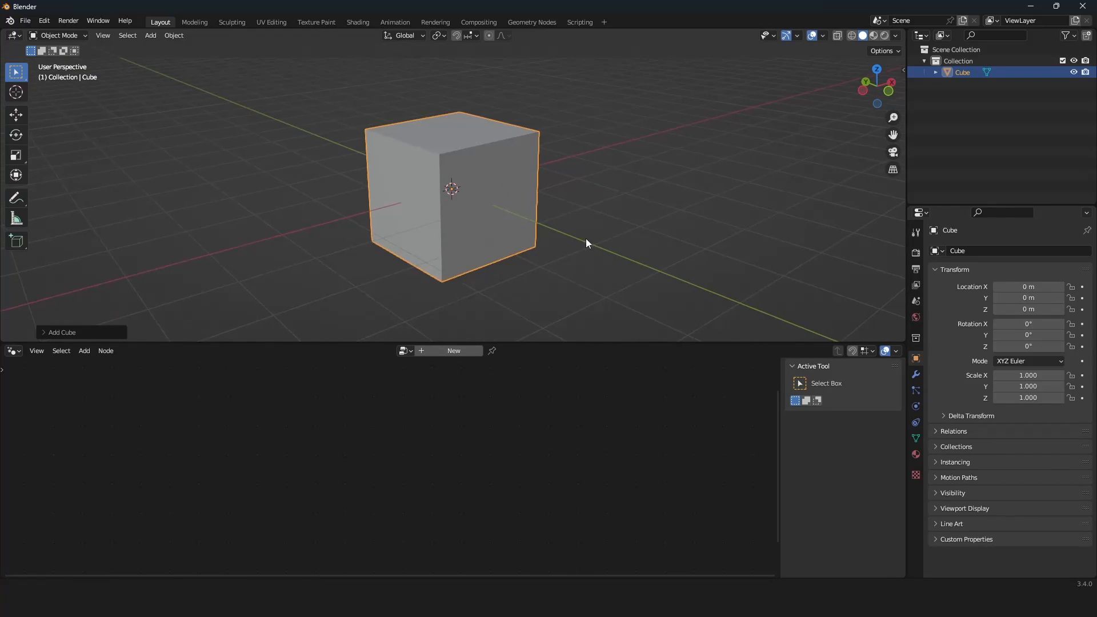
# Create a new geometry node tree for the cube and give the 3D viewport more height
pyautogui.click(455, 350)
pyautogui.press('Home')
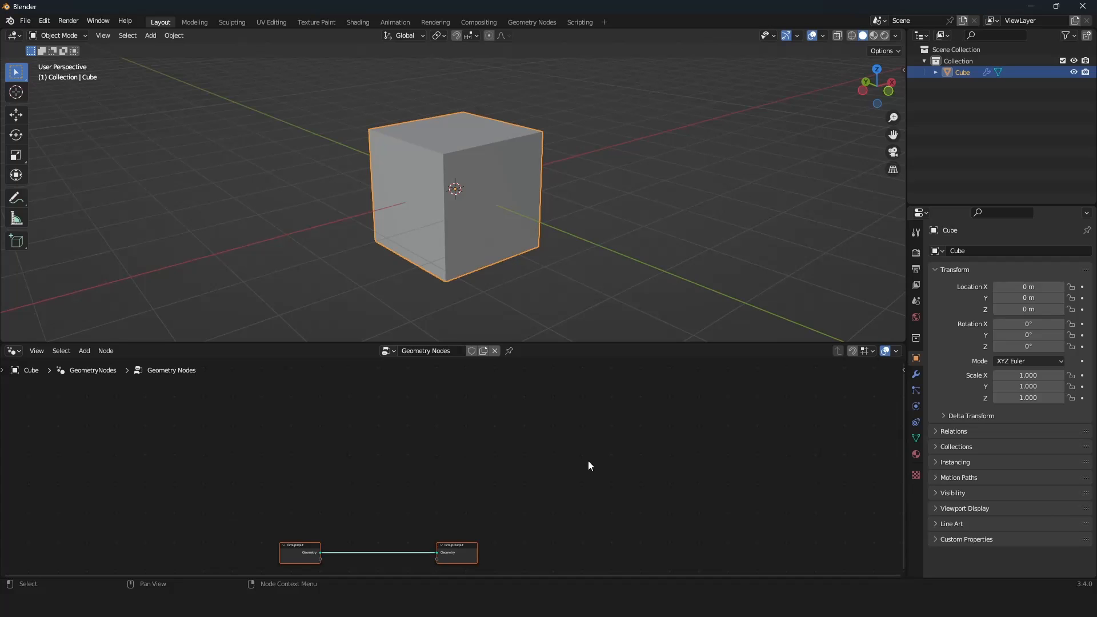
pyautogui.moveTo(619, 186); pyautogui.dragTo(604, 222, button='middle')
pyautogui.scroll(-3, 574, 214)
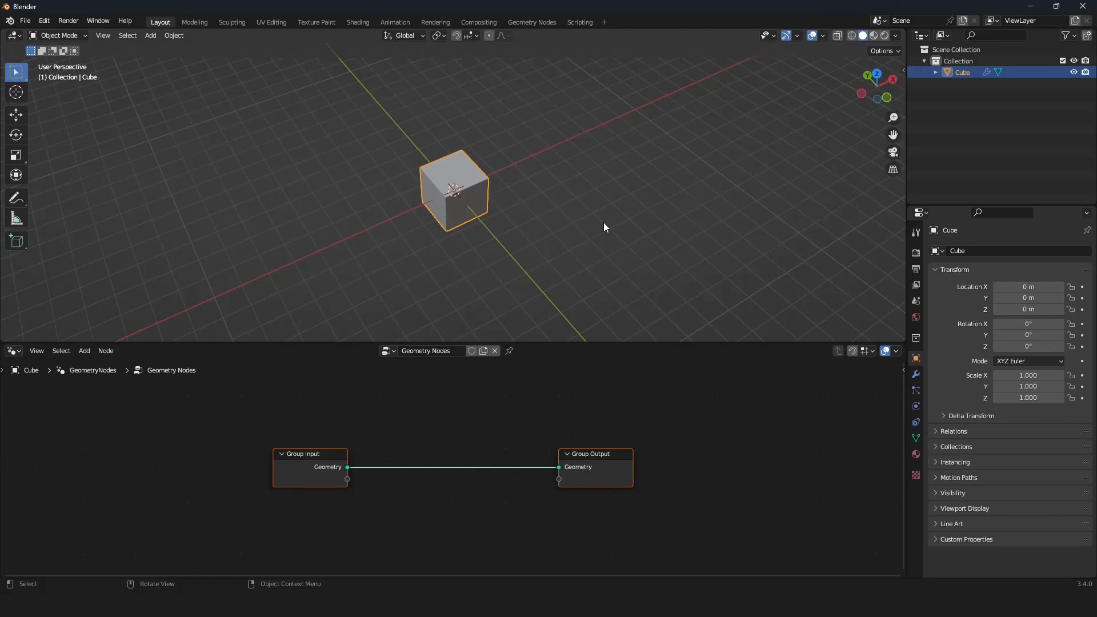
pyautogui.moveTo(527, 342); pyautogui.dragTo(526, 397)
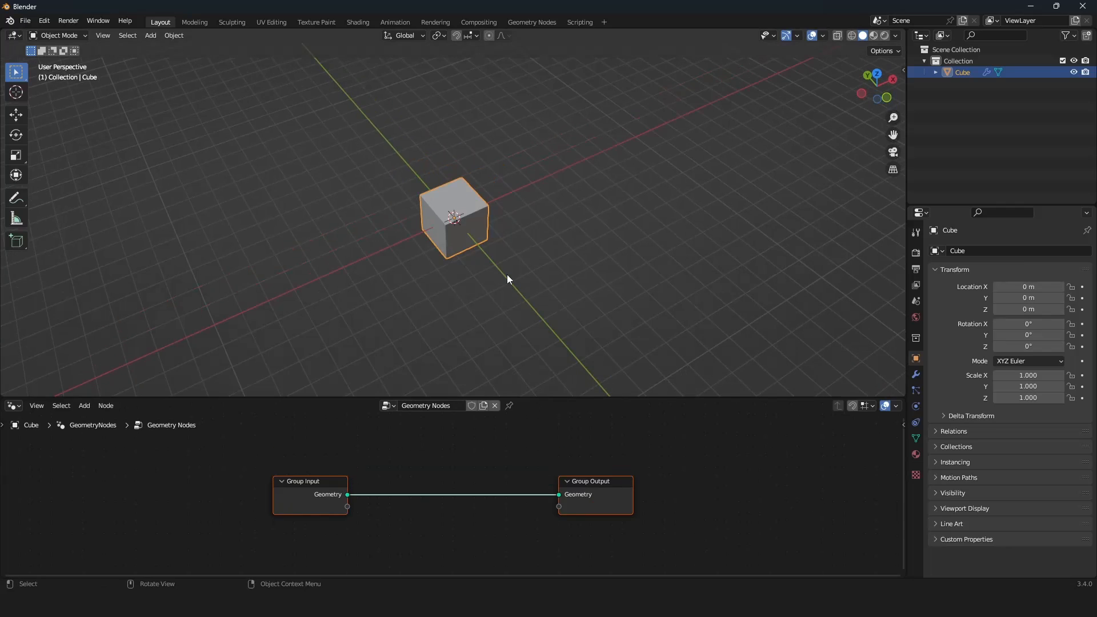
pyautogui.moveTo(507, 274); pyautogui.dragTo(500, 216, button='middle')
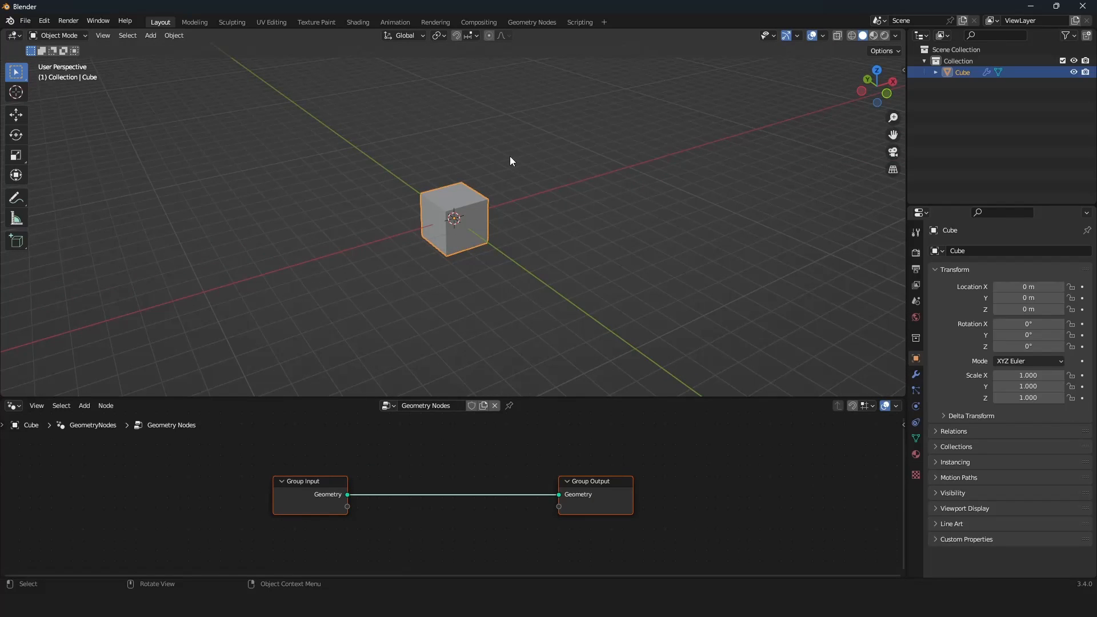
# Add a Bezier curve and move it away from the cube to about X -5.14, Y 2.87, Z -0.47 m
pyautogui.hotkey('shift', 'a')
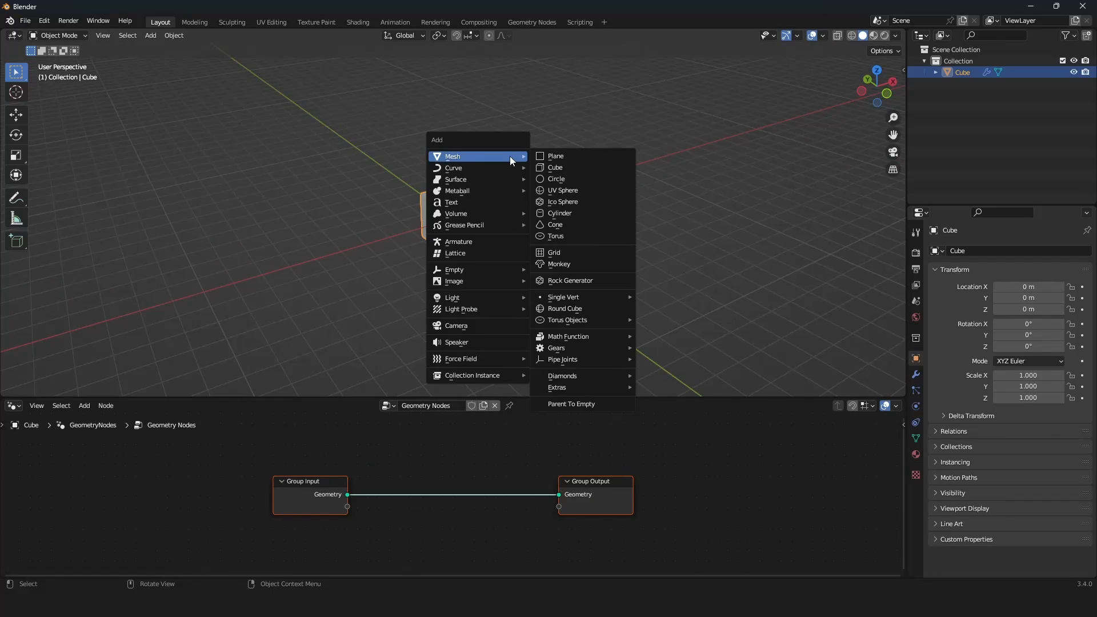
pyautogui.moveTo(481, 171)
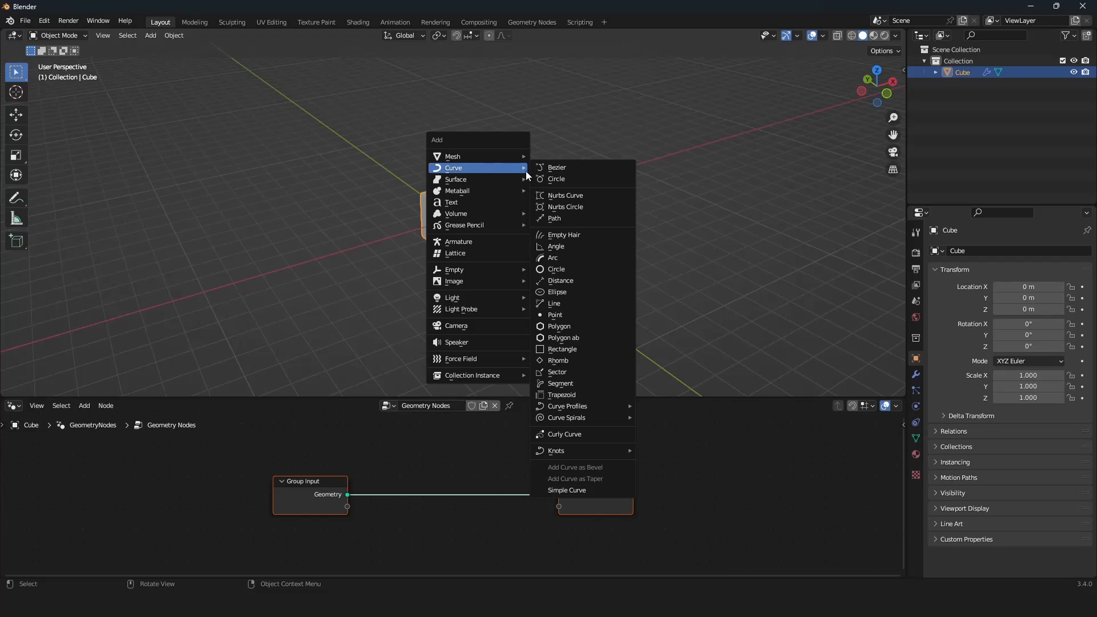
pyautogui.click(572, 171)
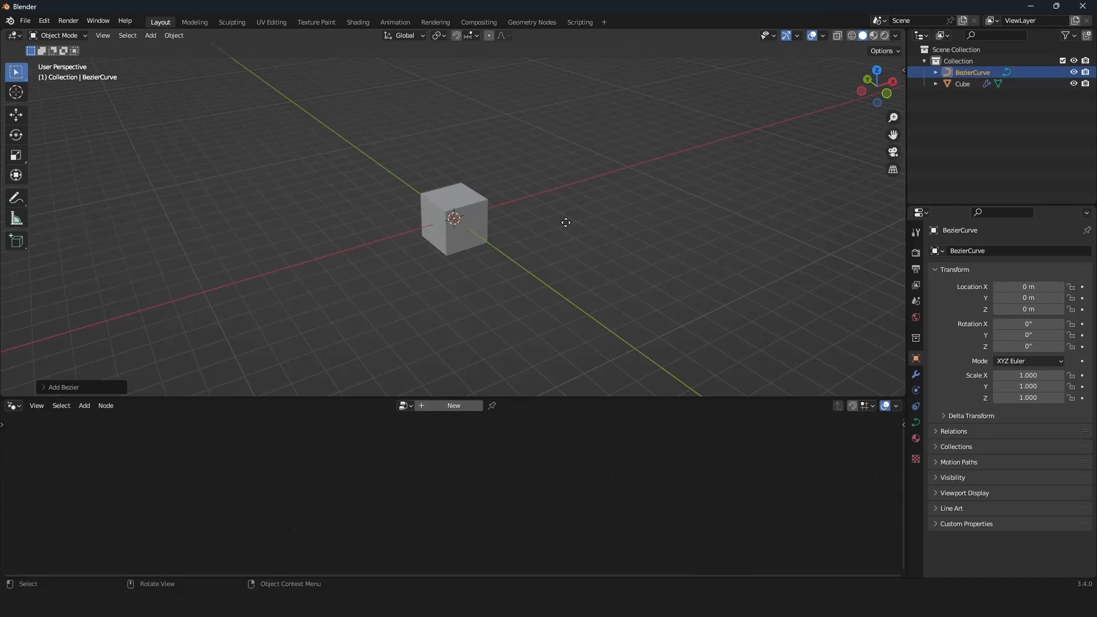
pyautogui.press('g')
pyautogui.click(447, 252)
pyautogui.press('KP_Decimal')
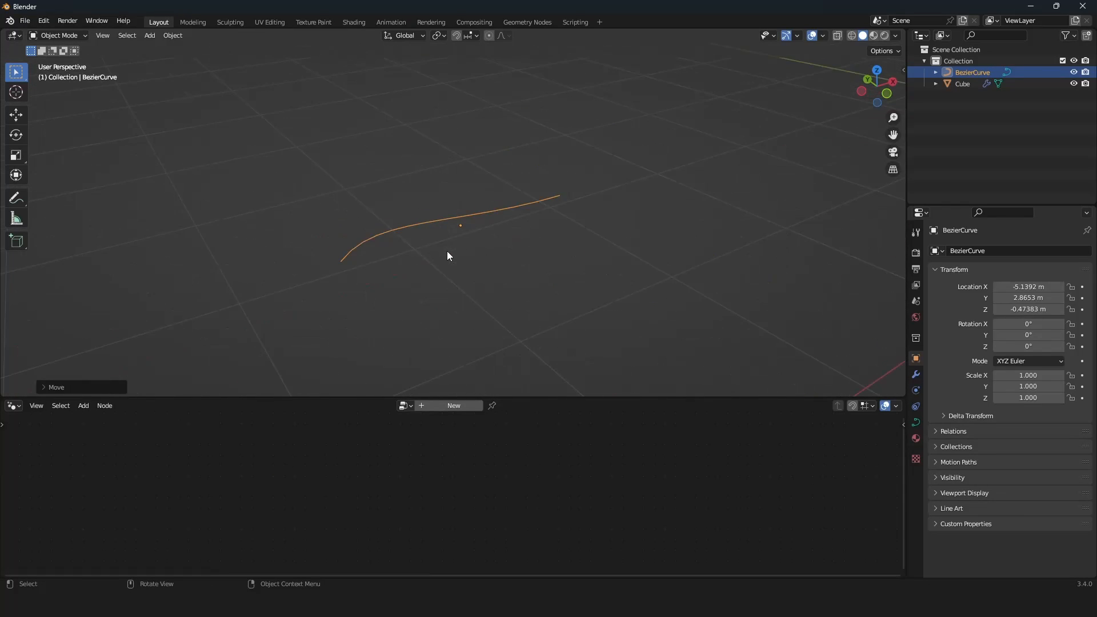
# In Edit Mode, extrude a new control point from the end of the Bezier curve farther from the cube
pyautogui.scroll(-3, 447, 254)
pyautogui.press('Tab')
pyautogui.click(410, 235)
pyautogui.moveTo(435, 266); pyautogui.dragTo(449, 327, button='middle')
pyautogui.press('e')
pyautogui.click(358, 345)
pyautogui.press('e')
pyautogui.click(530, 369)
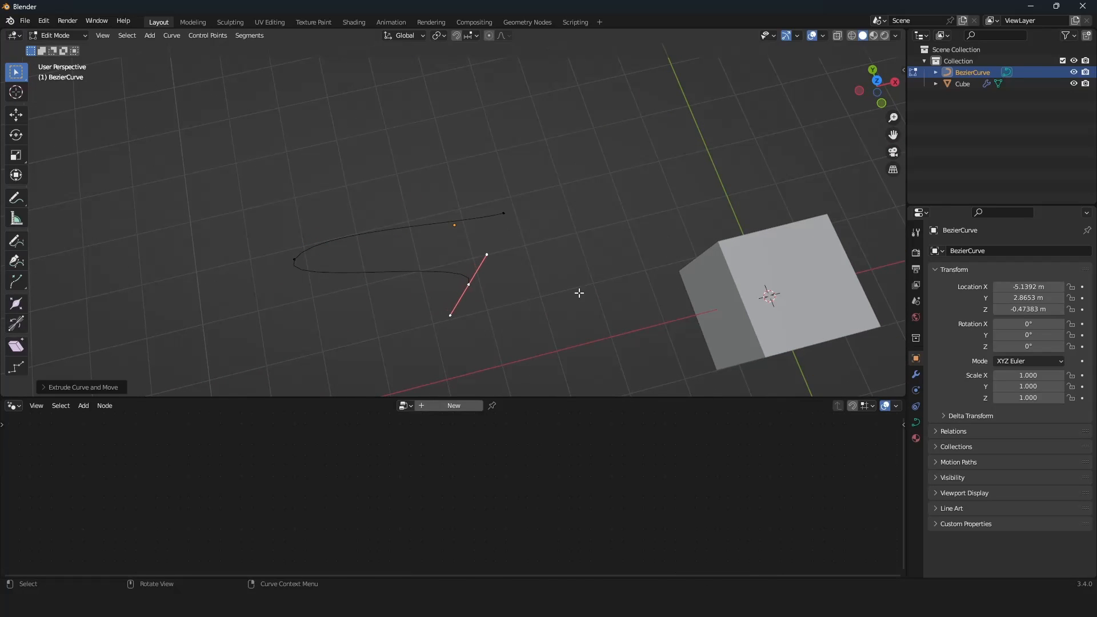
# Rotate and reposition the new end point so the curve bends into a wide arc, and leave Edit Mode
pyautogui.press('r')
pyautogui.click(345, 144)
pyautogui.press('g')
pyautogui.click(508, 248)
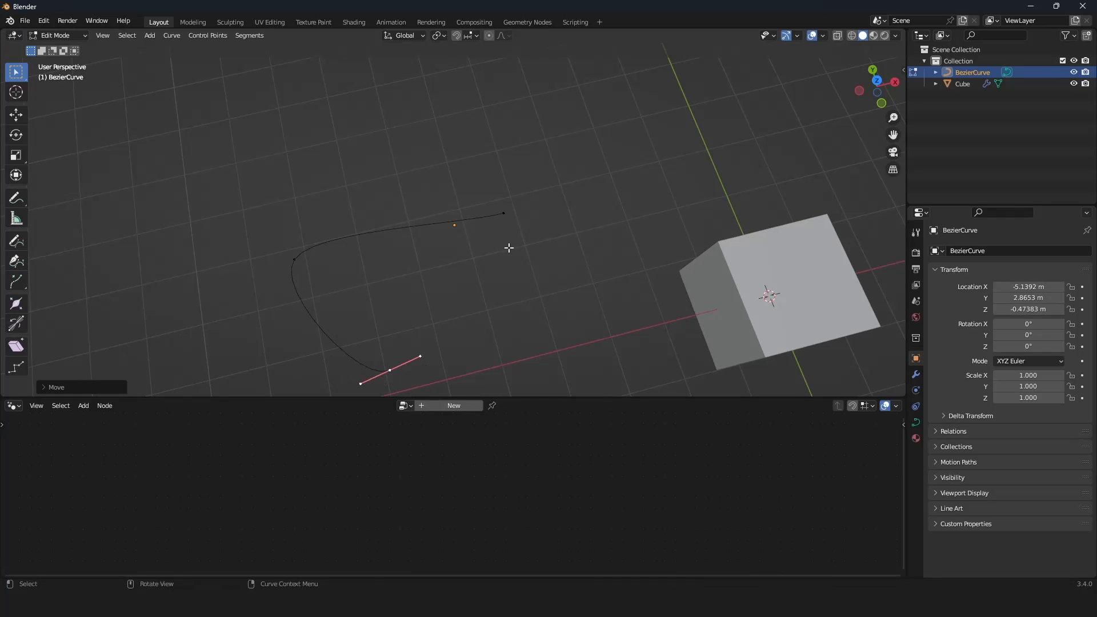
pyautogui.press('Tab')
# Select the cube and scale its Group Input and Group Output nodes far apart in the node editor
pyautogui.moveTo(508, 248); pyautogui.dragTo(560, 292, button='middle')
pyautogui.scroll(2, 641, 265)
pyautogui.click(707, 242)
pyautogui.press('KP_Decimal')
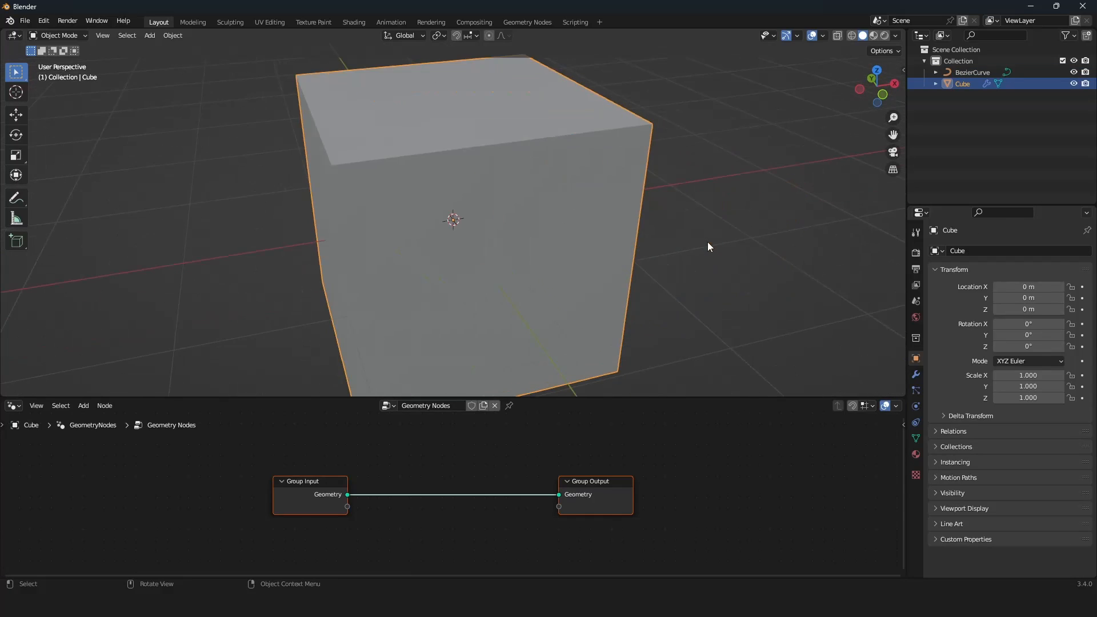
pyautogui.scroll(-5, 707, 242)
pyautogui.moveTo(708, 242); pyautogui.dragTo(522, 310, button='middle')
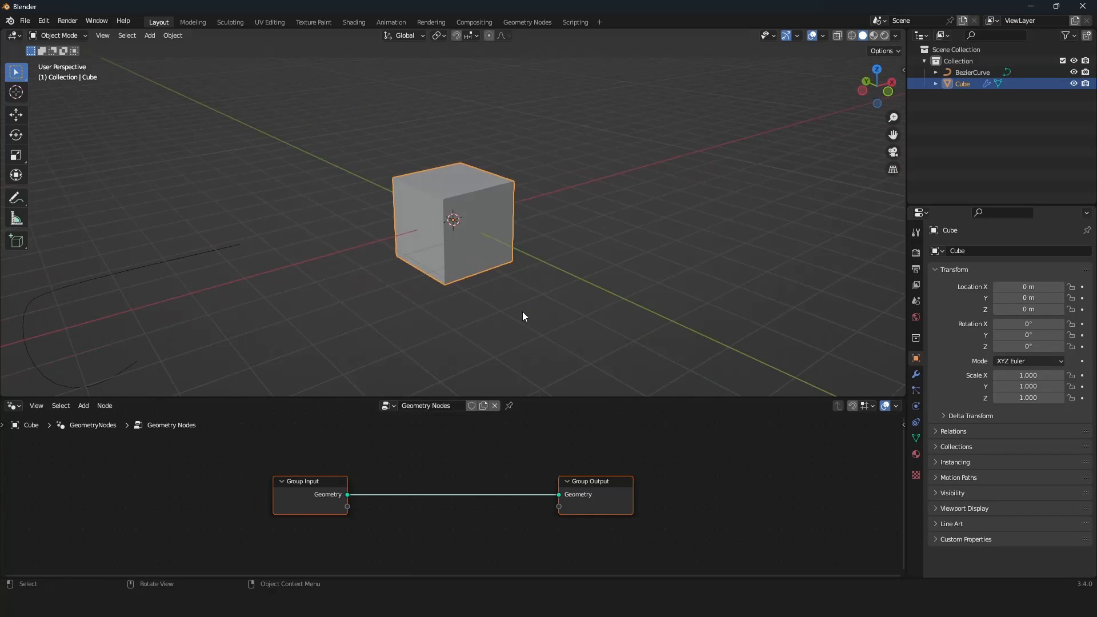
pyautogui.scroll(-3, 471, 491)
pyautogui.press('s')
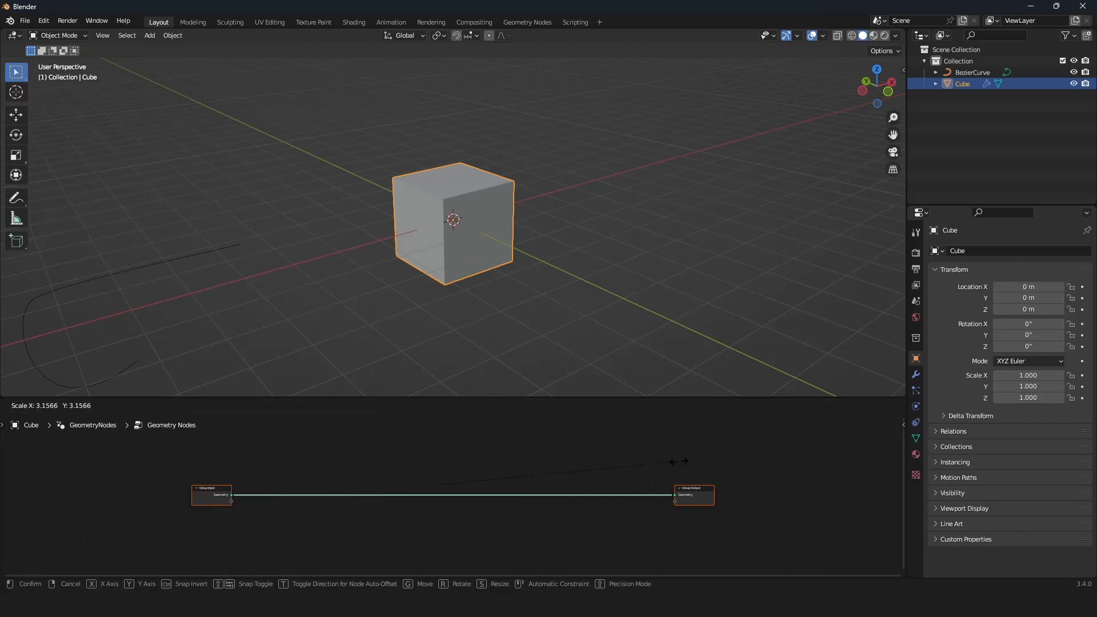
pyautogui.press('Escape')
pyautogui.press('s')
pyautogui.click(642, 430)
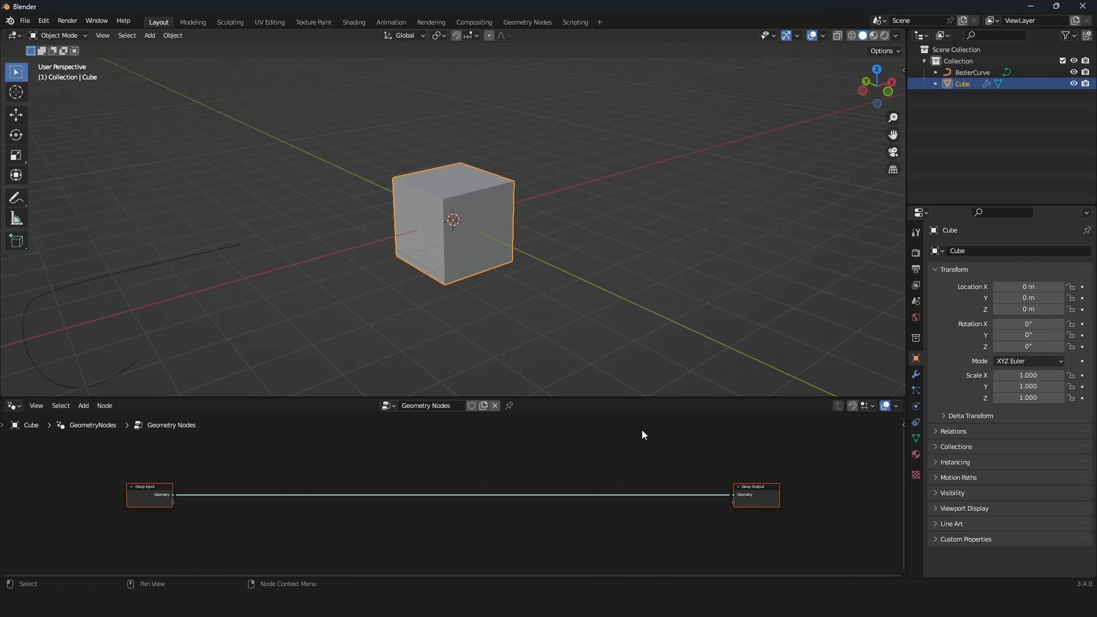
pyautogui.scroll(1, 643, 430)
pyautogui.moveTo(98, 482); pyautogui.dragTo(106, 473)
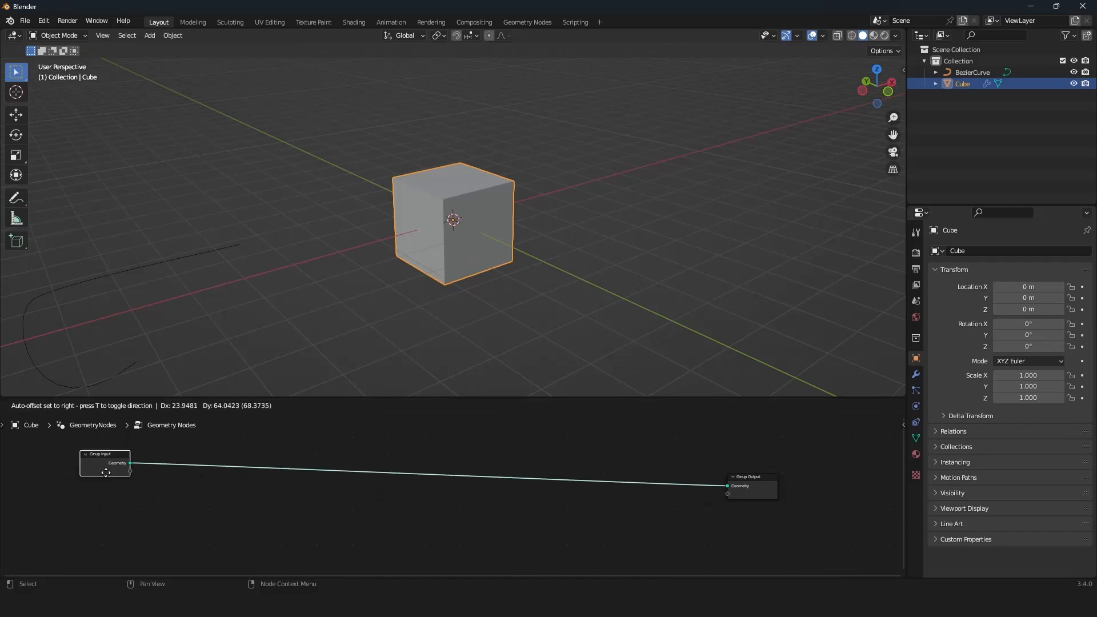
pyautogui.press('Escape')
pyautogui.press('Tab')
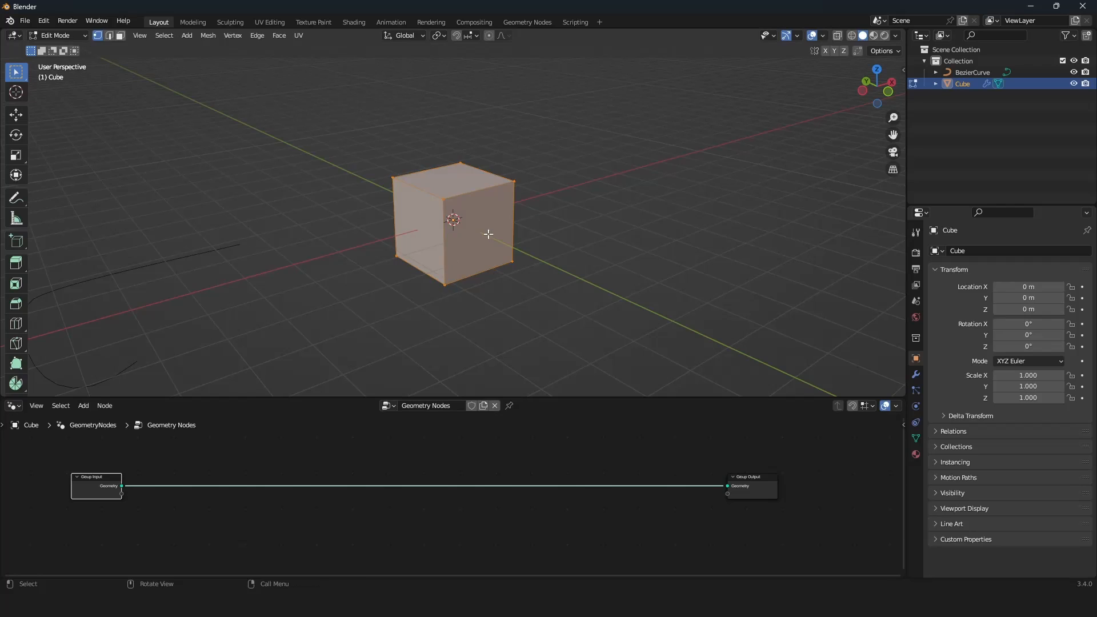
pyautogui.press('Tab')
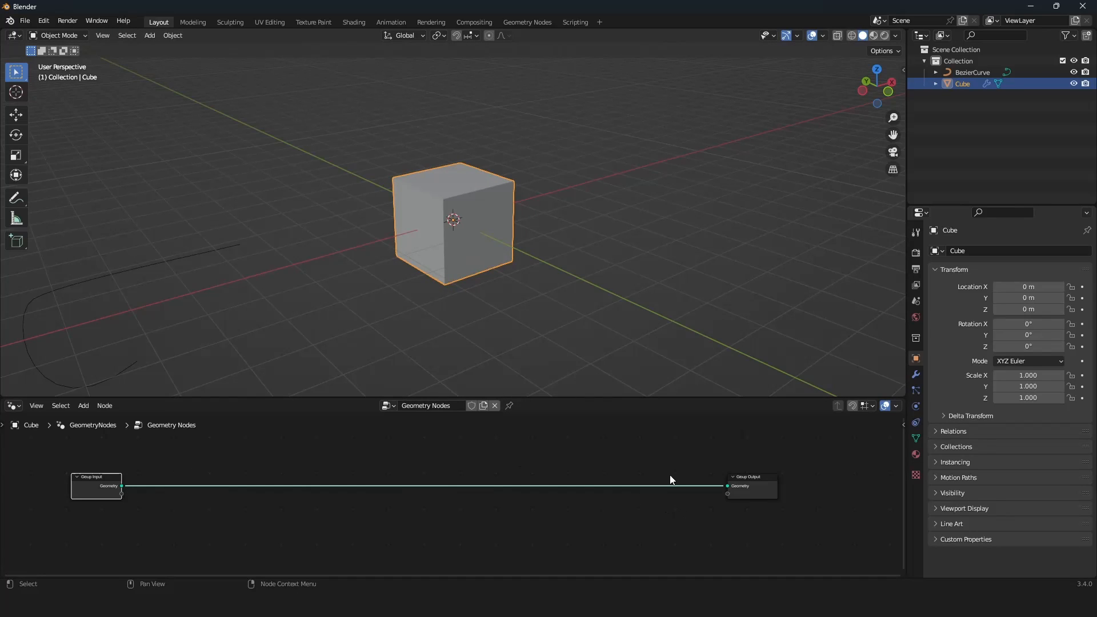
# Disconnect the geometry link between the Group Input and Group Output nodes of the cube
pyautogui.click(146, 483)
pyautogui.click(727, 488)
pyautogui.moveTo(728, 489); pyautogui.dragTo(342, 486)
pyautogui.scroll(2, 435, 498)
pyautogui.press('a')
pyautogui.press('Home')
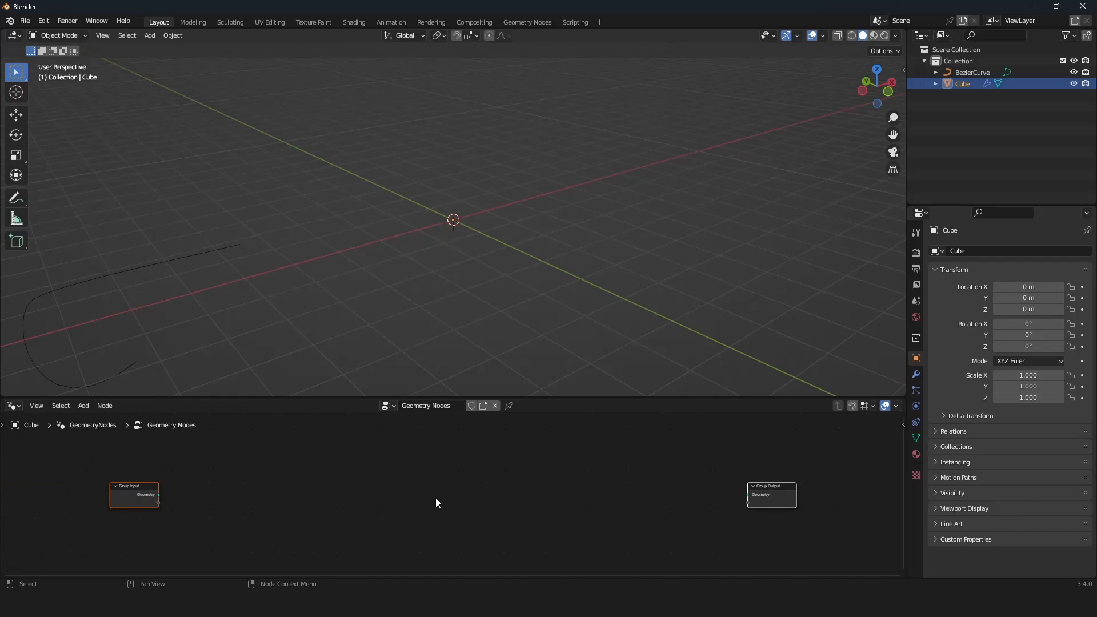
pyautogui.scroll(2, 435, 498)
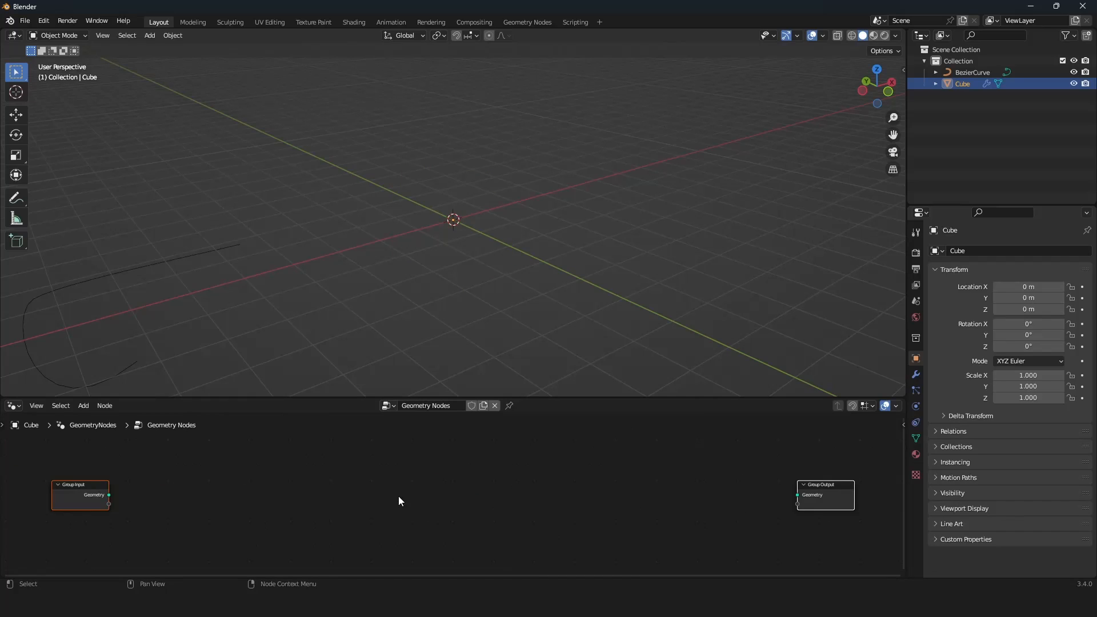
pyautogui.scroll(1, 399, 496)
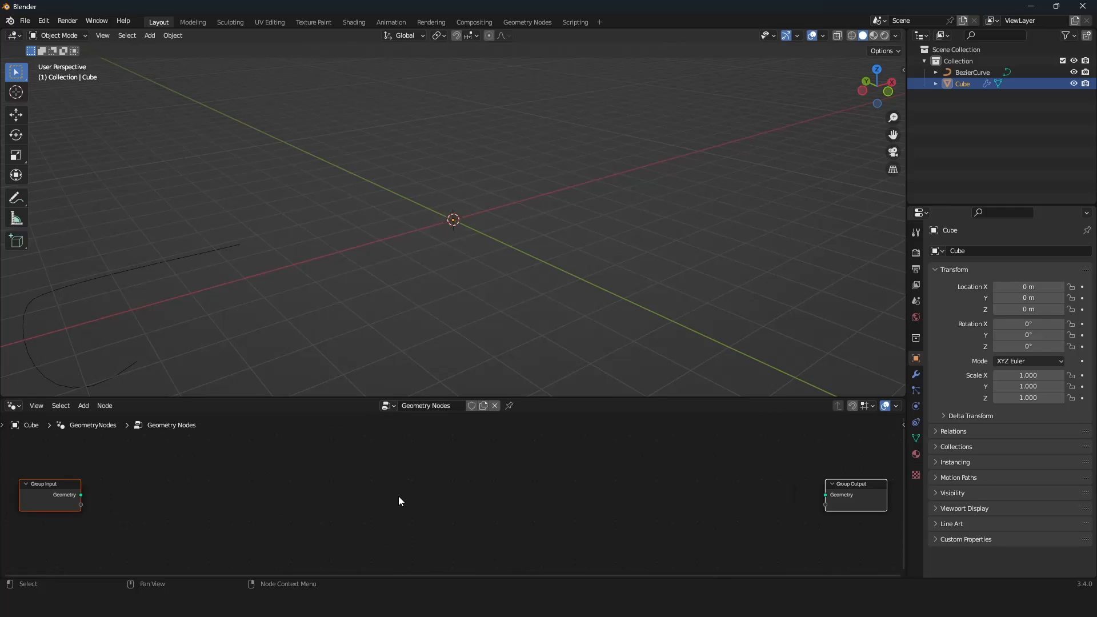
pyautogui.scroll(-1, 398, 496)
pyautogui.moveTo(399, 496); pyautogui.dragTo(391, 490, button='middle')
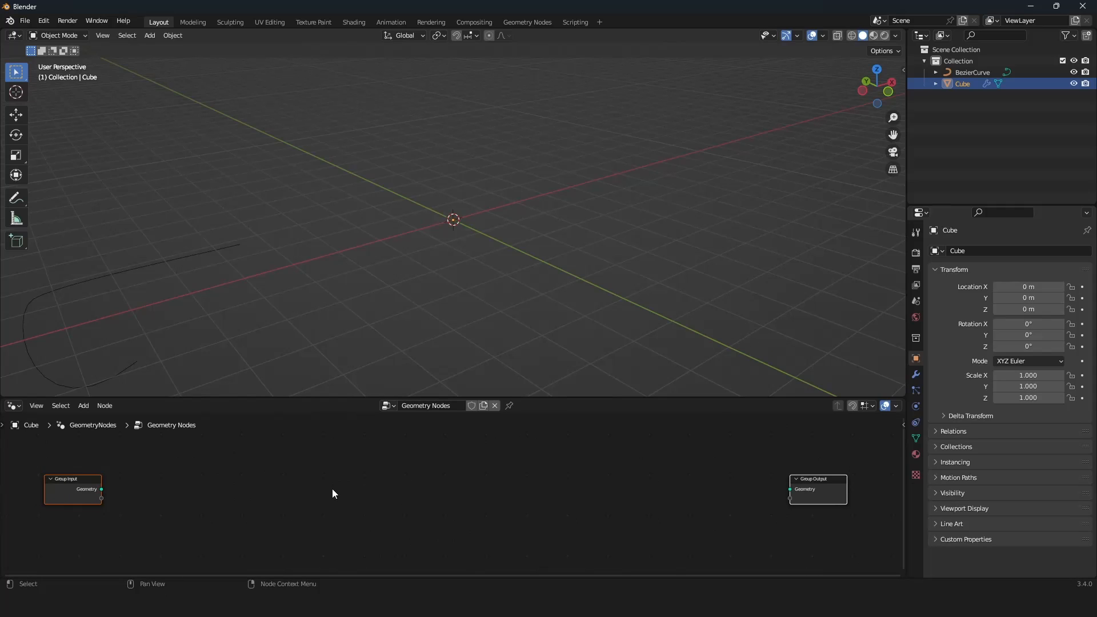
# Enlarge the node editor by shrinking the 3D viewport above it
pyautogui.hotkey('shift', 'a')
pyautogui.click(87, 409)
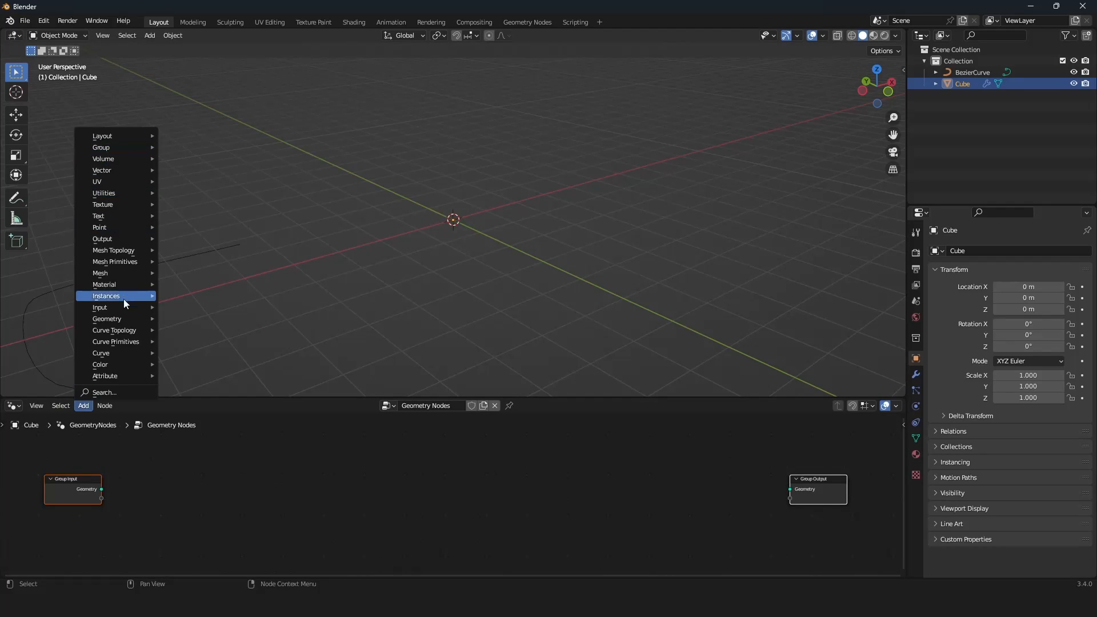
pyautogui.moveTo(335, 398); pyautogui.dragTo(329, 280)
pyautogui.scroll(1, 318, 402)
pyautogui.scroll(-1, 318, 402)
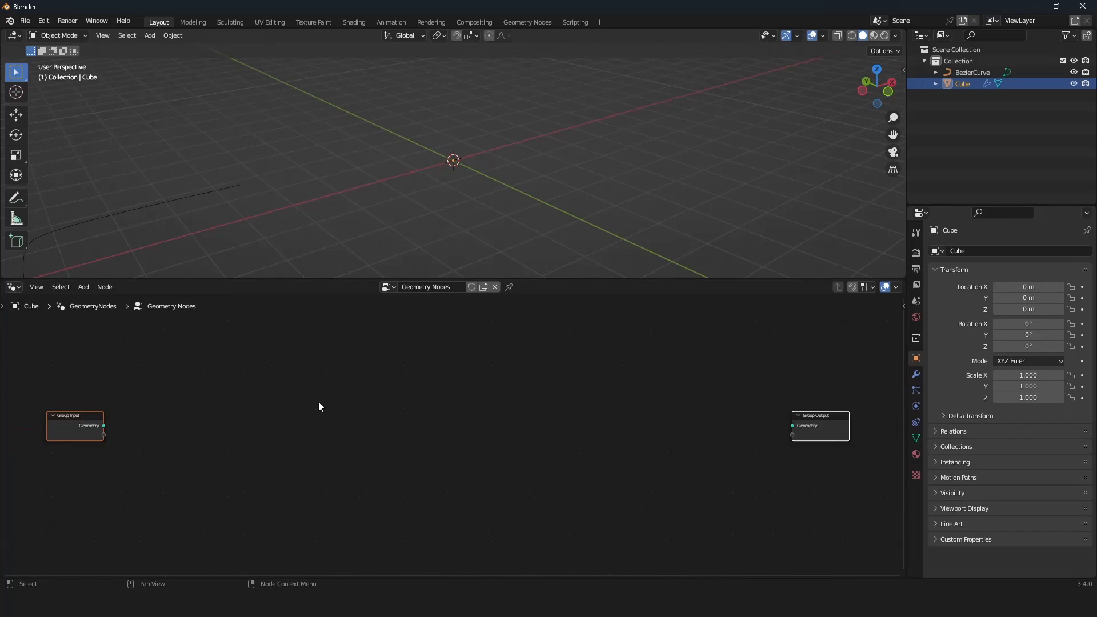
pyautogui.moveTo(318, 403); pyautogui.dragTo(307, 403, button='middle')
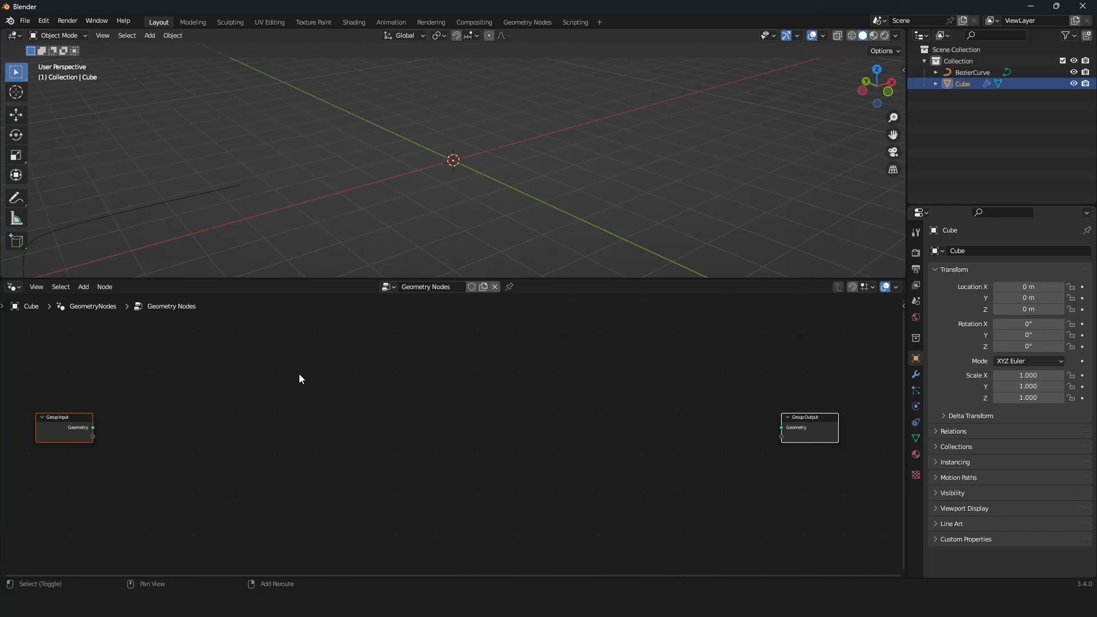
# Add a Bezier Segment curve primitive node and connect its Curve output to the Group Output's Geometry input
pyautogui.hotkey('shift', 'a')
pyautogui.moveTo(253, 361)
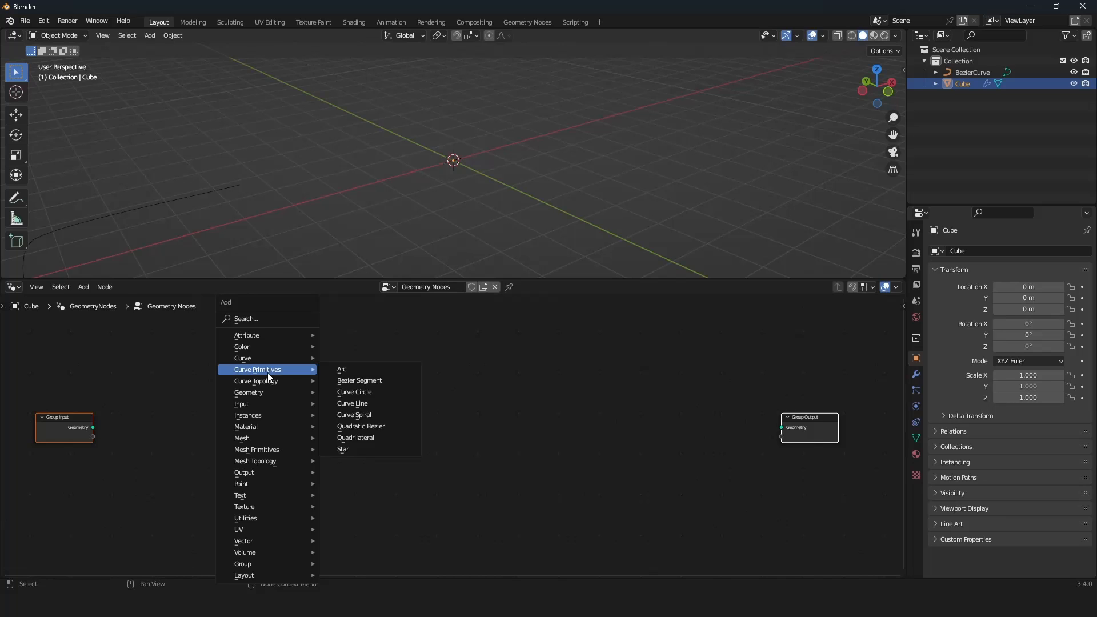
pyautogui.hotkey('shift', 'a')
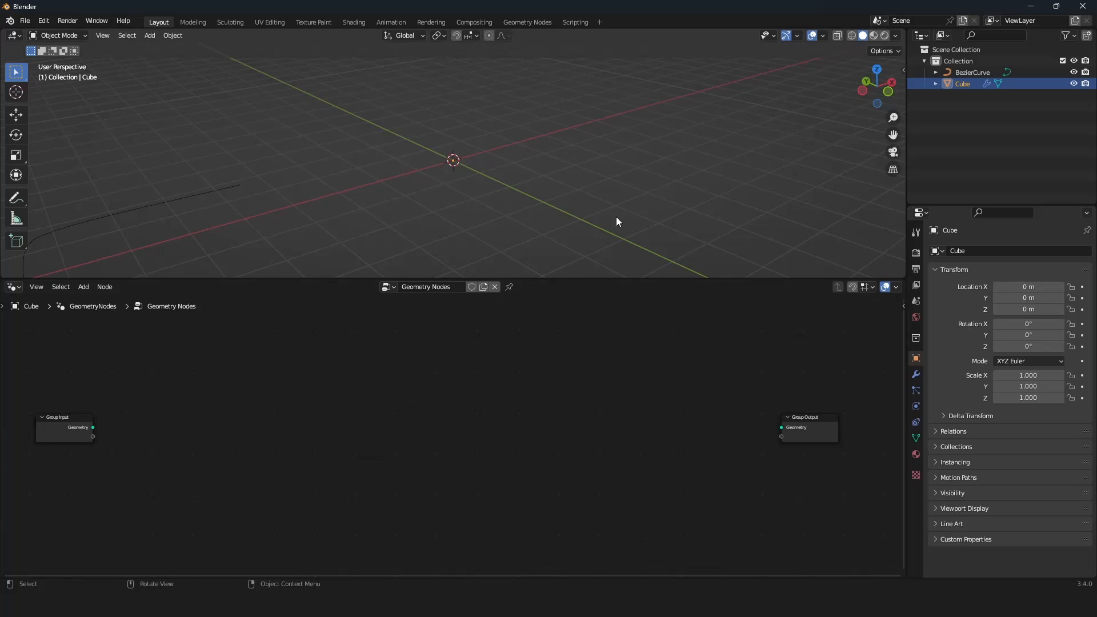
pyautogui.hotkey('shift', 'a')
pyautogui.moveTo(436, 372)
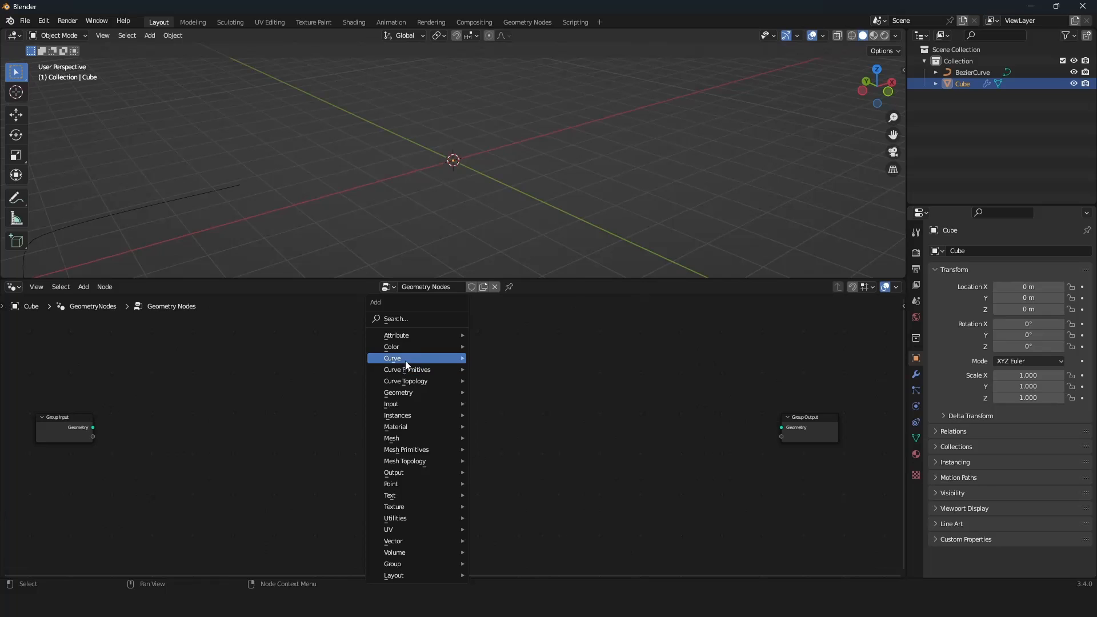
pyautogui.moveTo(402, 358)
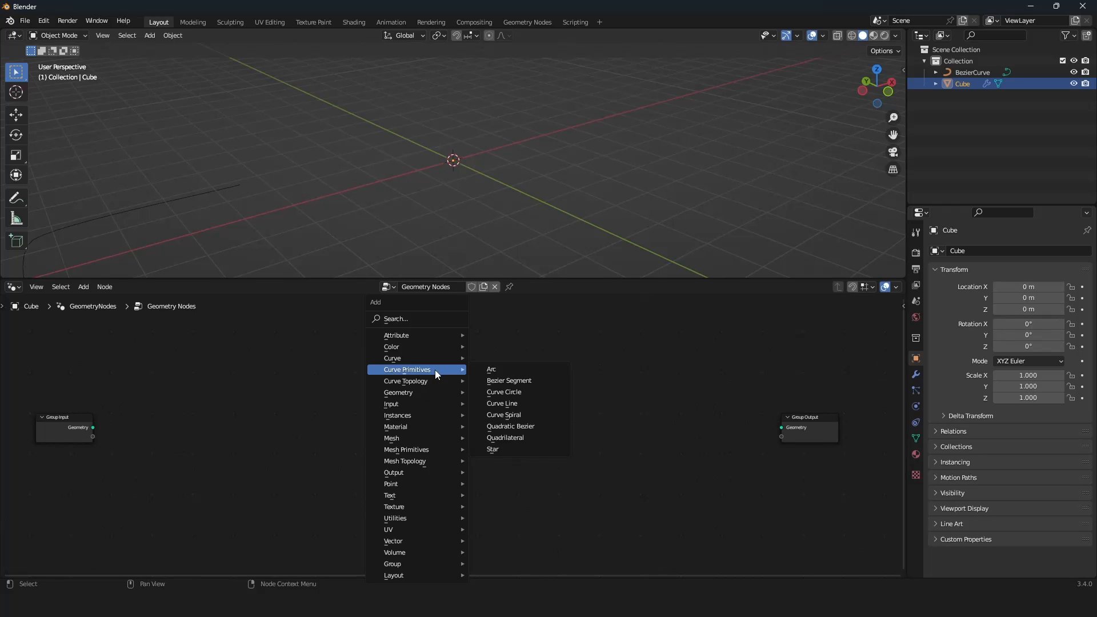
pyautogui.click(509, 380)
pyautogui.click(494, 373)
pyautogui.moveTo(552, 387); pyautogui.dragTo(501, 378, button='middle')
pyautogui.moveTo(501, 379); pyautogui.dragTo(487, 403)
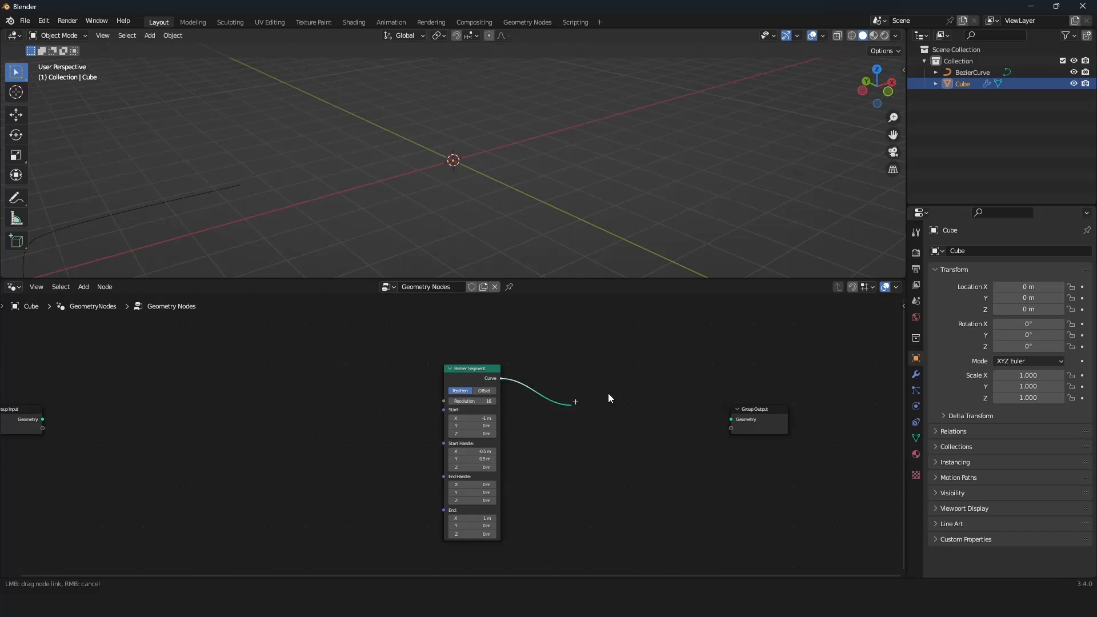
pyautogui.moveTo(706, 412); pyautogui.dragTo(732, 419)
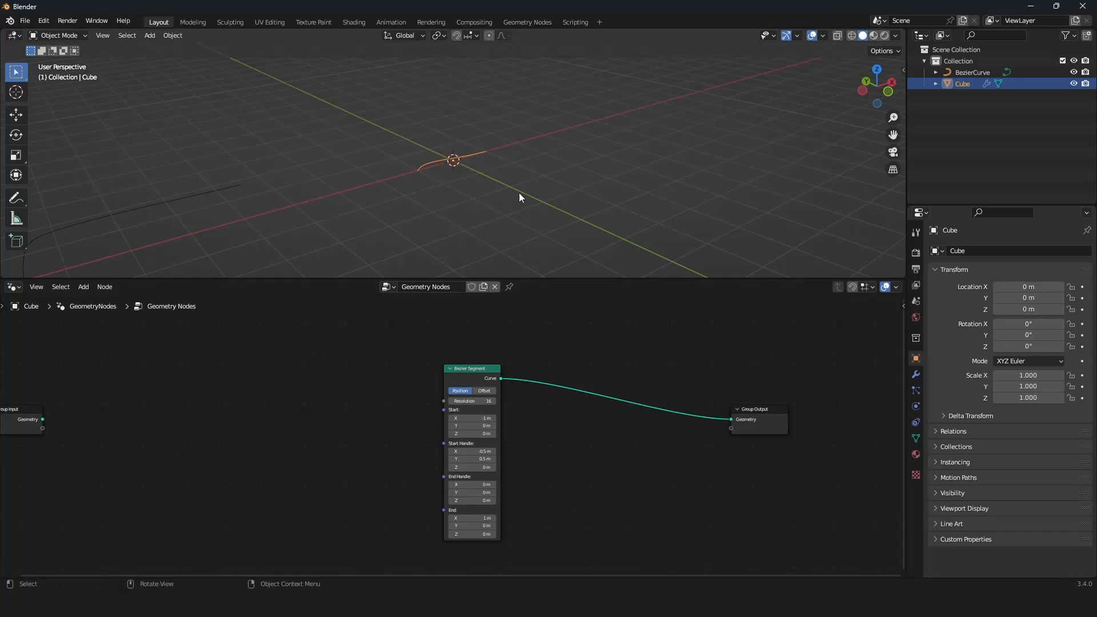
pyautogui.moveTo(520, 173); pyautogui.dragTo(485, 204, button='middle')
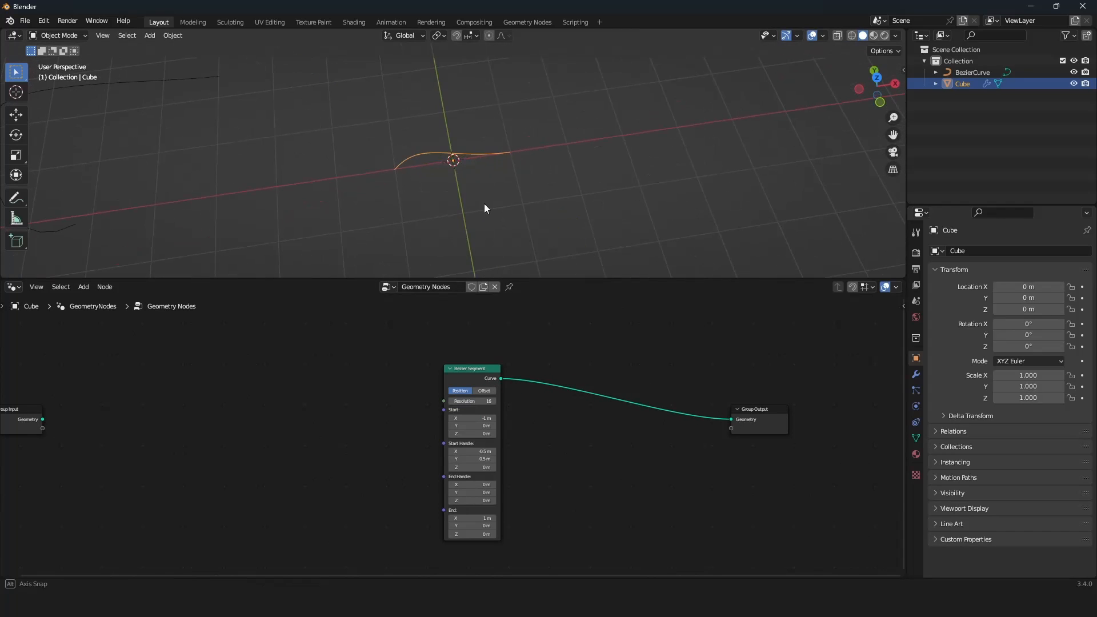
# Add a Curve Circle node beside the Bezier Segment and feed its curve into the Group Output instead
pyautogui.hotkey('shift', 'a')
pyautogui.moveTo(510, 346)
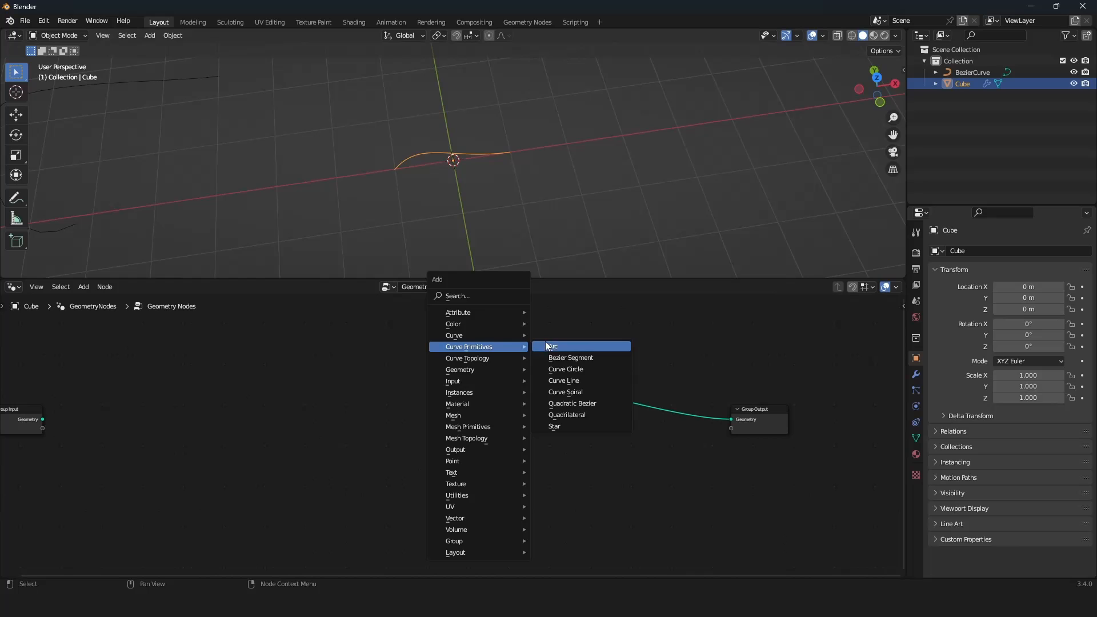
pyautogui.click(566, 368)
pyautogui.click(565, 368)
pyautogui.scroll(4, 617, 410)
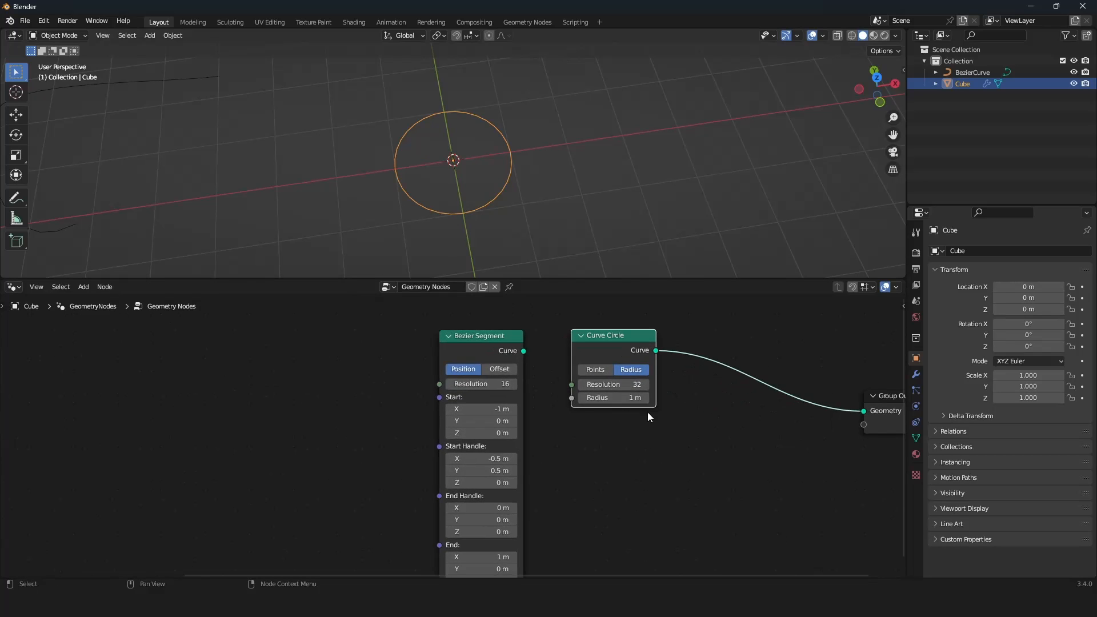
# Reduce the Curve Circle's resolution to 4, and raise it step by step to 8
pyautogui.moveTo(420, 388); pyautogui.dragTo(372, 388)
pyautogui.click(429, 393)
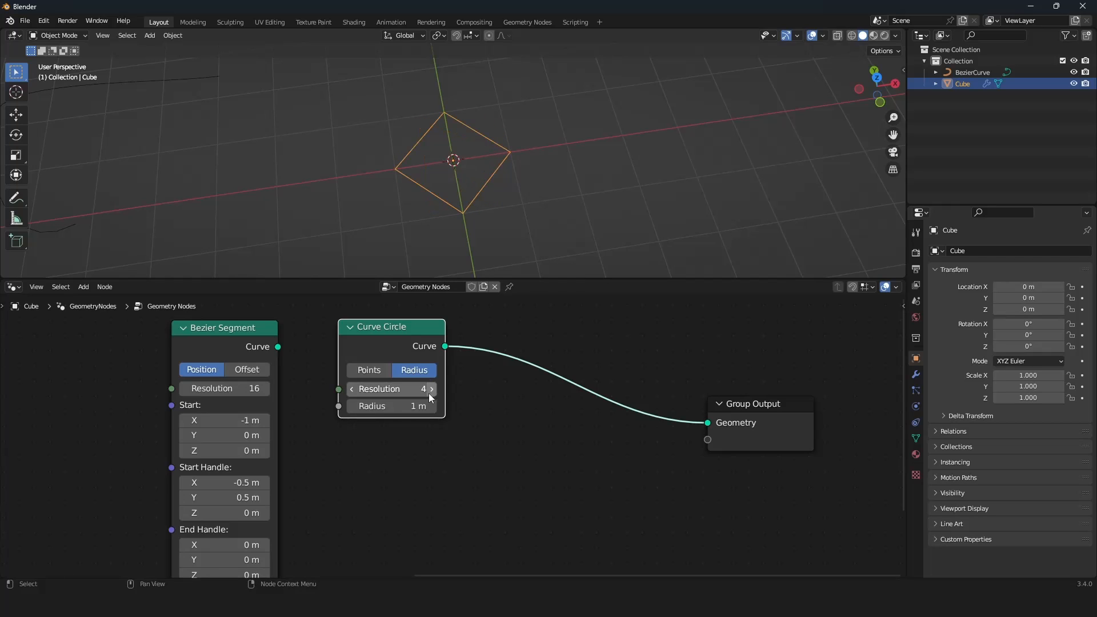
pyautogui.click(428, 393)
pyautogui.click(428, 393)
pyautogui.click(428, 393)
pyautogui.click(428, 393)
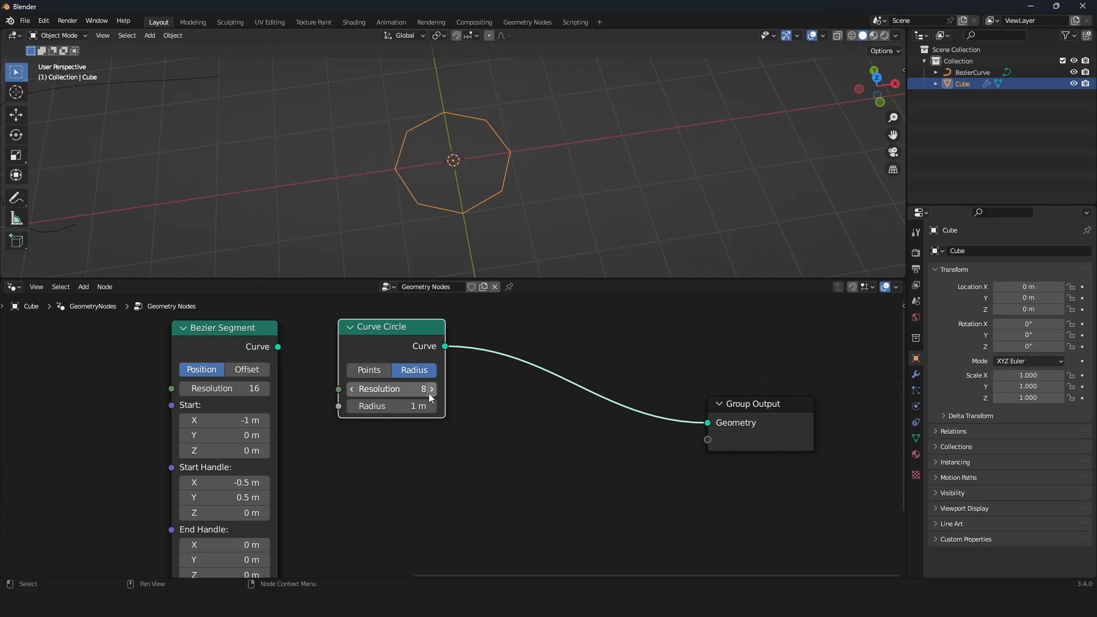
# Add a Curve Line node beside the Curve Circle and feed its curve into the Group Output
pyautogui.scroll(-2, 411, 366)
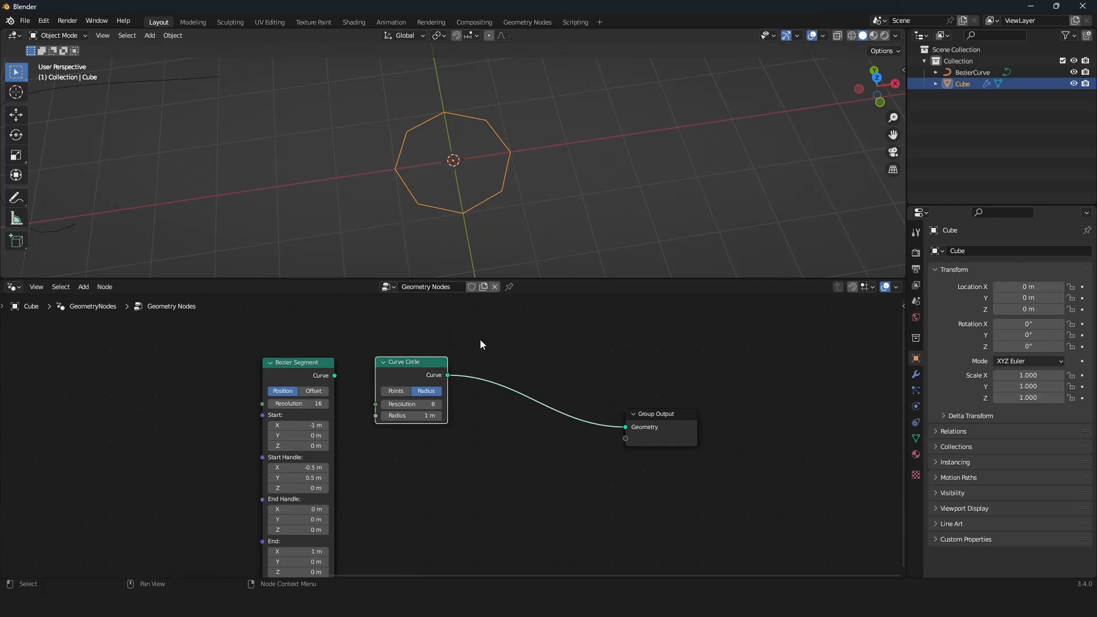
pyautogui.hotkey('shift', 'a')
pyautogui.moveTo(549, 339)
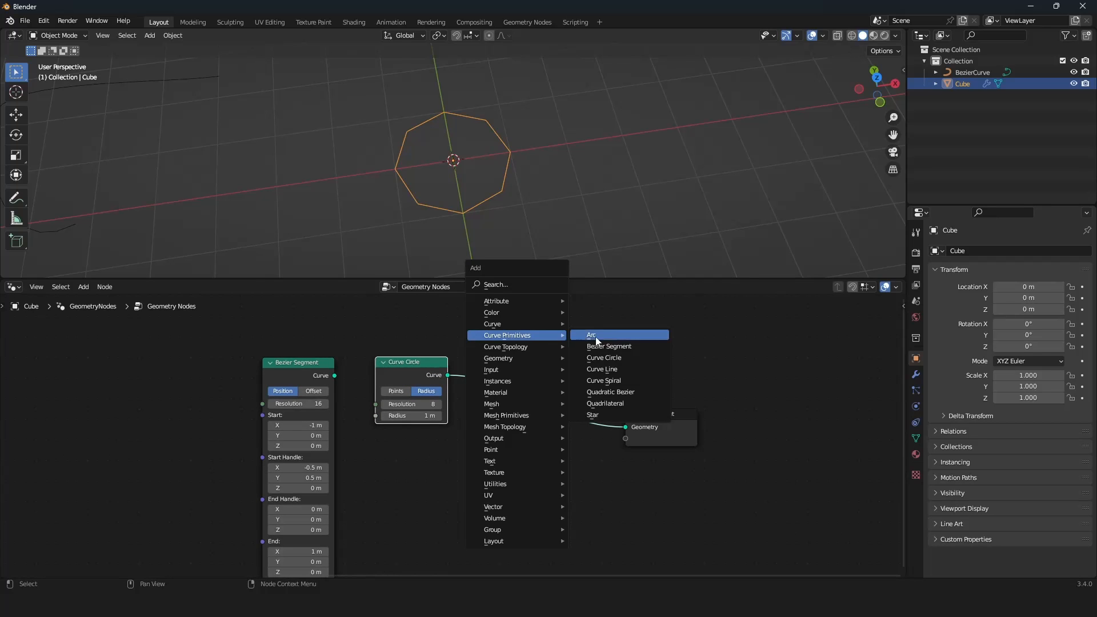
pyautogui.click(604, 369)
pyautogui.click(586, 412)
pyautogui.moveTo(502, 240); pyautogui.dragTo(439, 143, button='middle')
pyautogui.hotkey('shift', 'a')
pyautogui.moveTo(583, 356)
pyautogui.press('Escape')
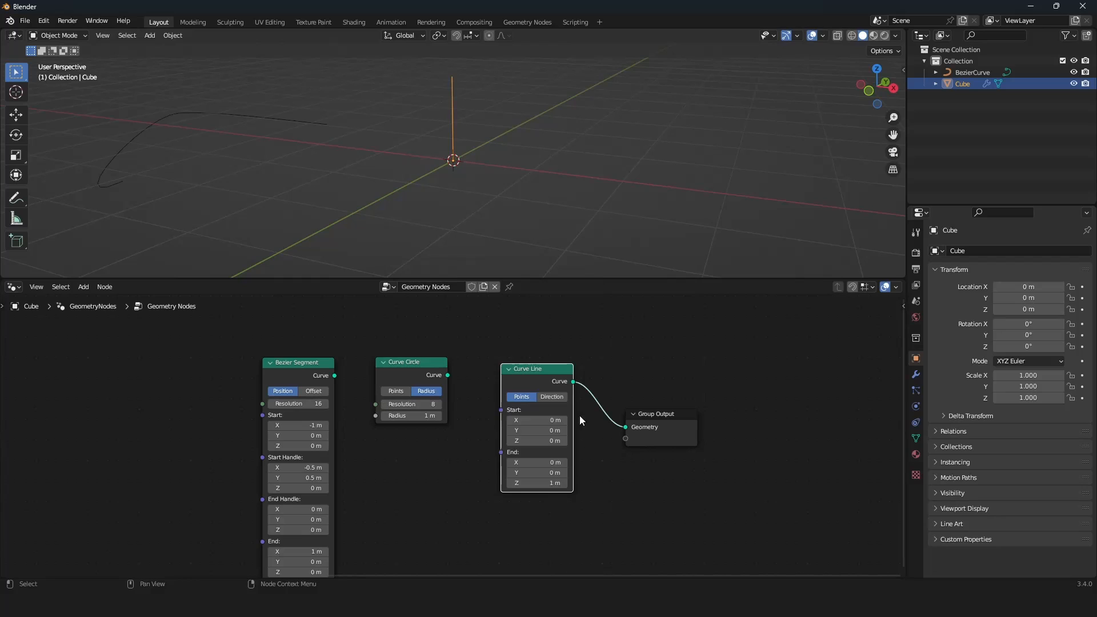
pyautogui.moveTo(536, 440); pyautogui.dragTo(551, 420)
pyautogui.press('BackSpace')
pyautogui.press('BackSpace')
# Add a Curve Spiral node beside the Curve Line and feed its curve into the Group Output
pyautogui.hotkey('shift', 'a')
pyautogui.moveTo(571, 335)
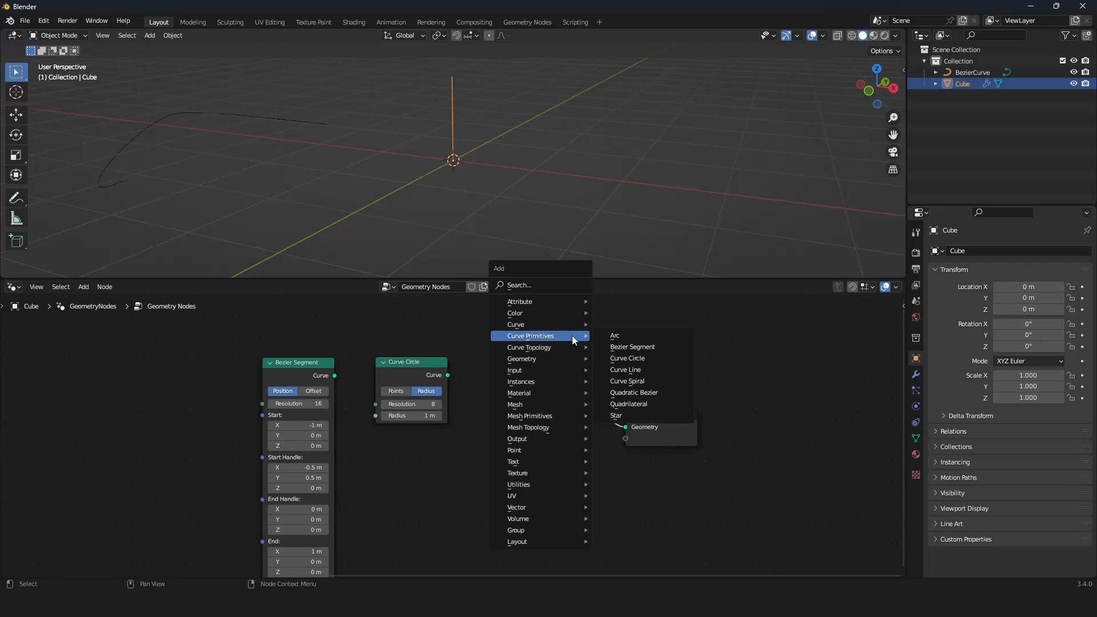
pyautogui.click(651, 381)
pyautogui.click(650, 382)
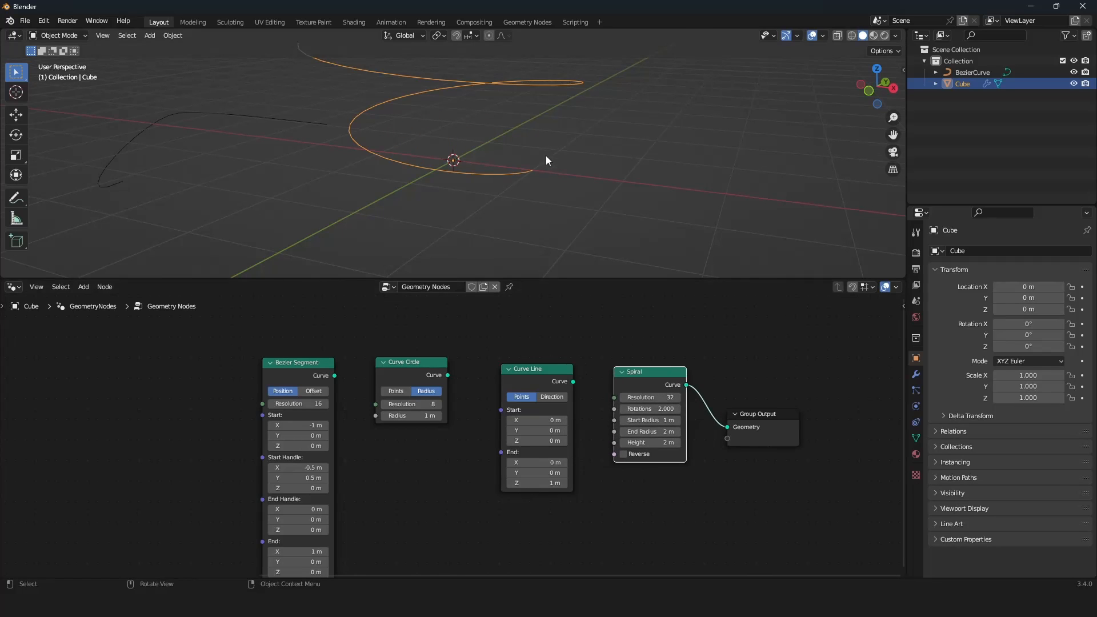
pyautogui.moveTo(547, 160); pyautogui.dragTo(577, 191, button='middle')
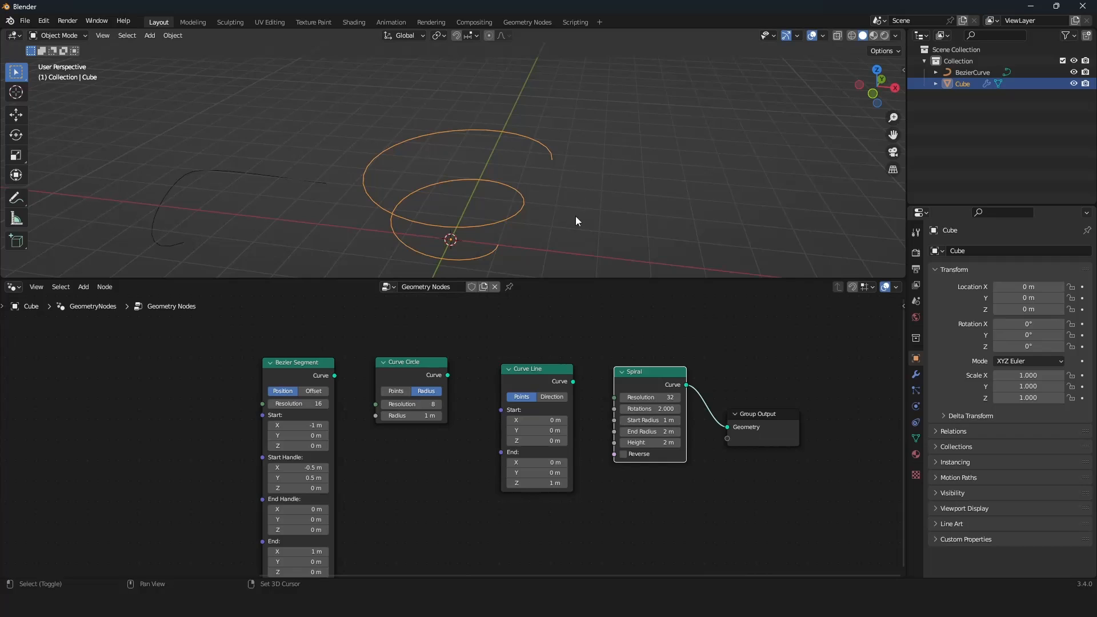
pyautogui.scroll(2, 572, 229)
pyautogui.scroll(3, 591, 486)
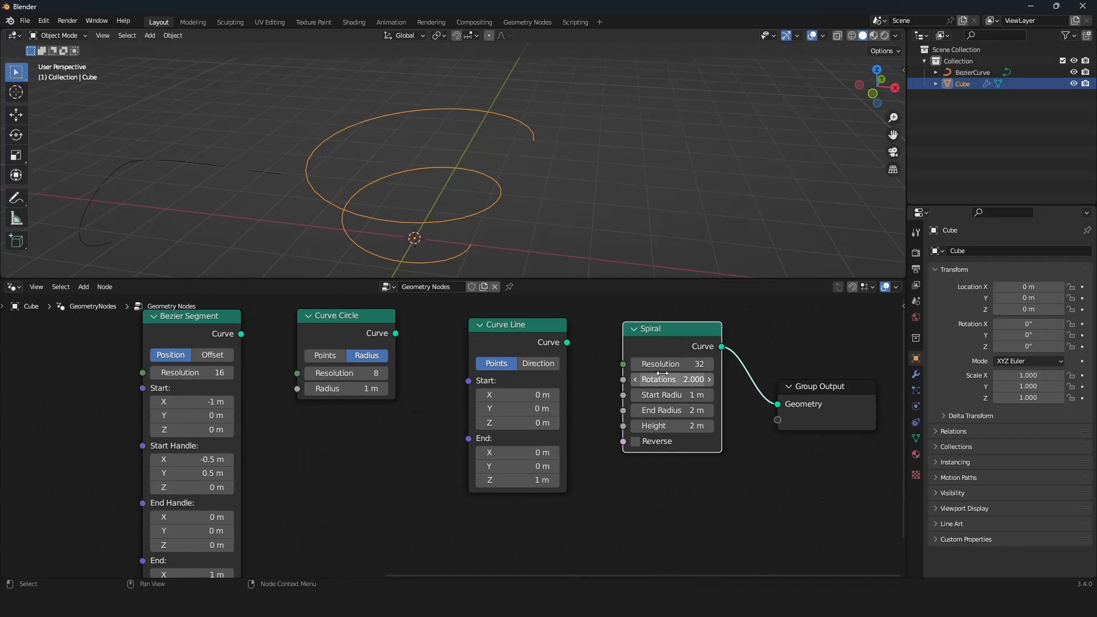
# Try out other resolution, start radius and end radius values on the Spiral node, cancelling each change
pyautogui.keyDown('shift'); pyautogui.click(667, 371); pyautogui.keyUp('shift')
pyautogui.keyDown('shift'); pyautogui.moveTo(706, 365); pyautogui.dragTo(828, 379); pyautogui.keyUp('shift')
pyautogui.rightClick(690, 365)
pyautogui.rightClick(829, 379)
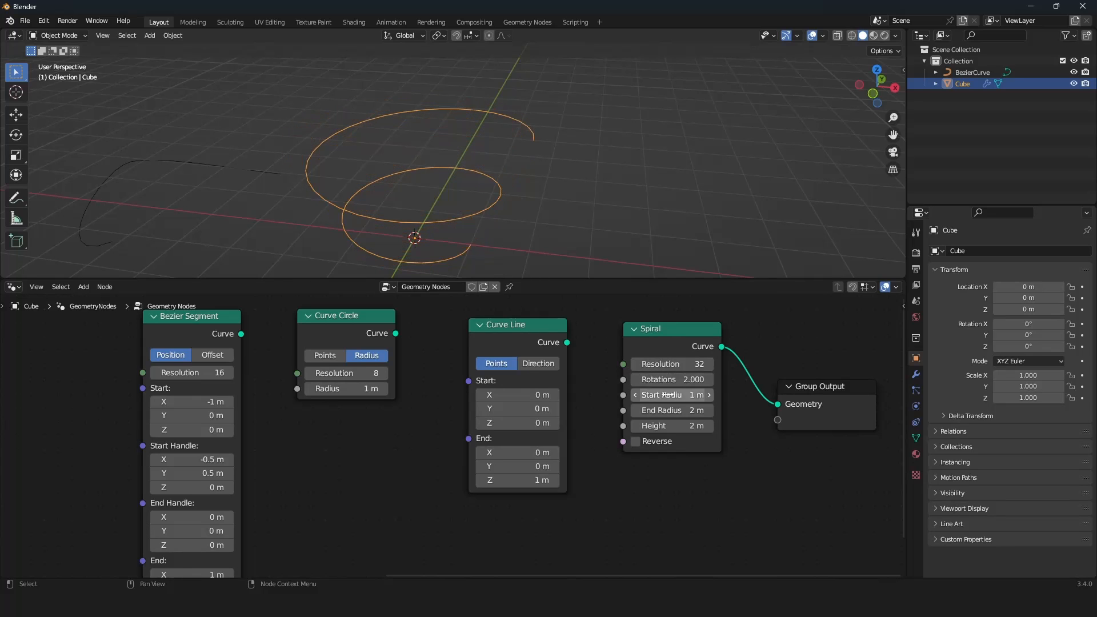
pyautogui.moveTo(668, 395); pyautogui.dragTo(594, 394)
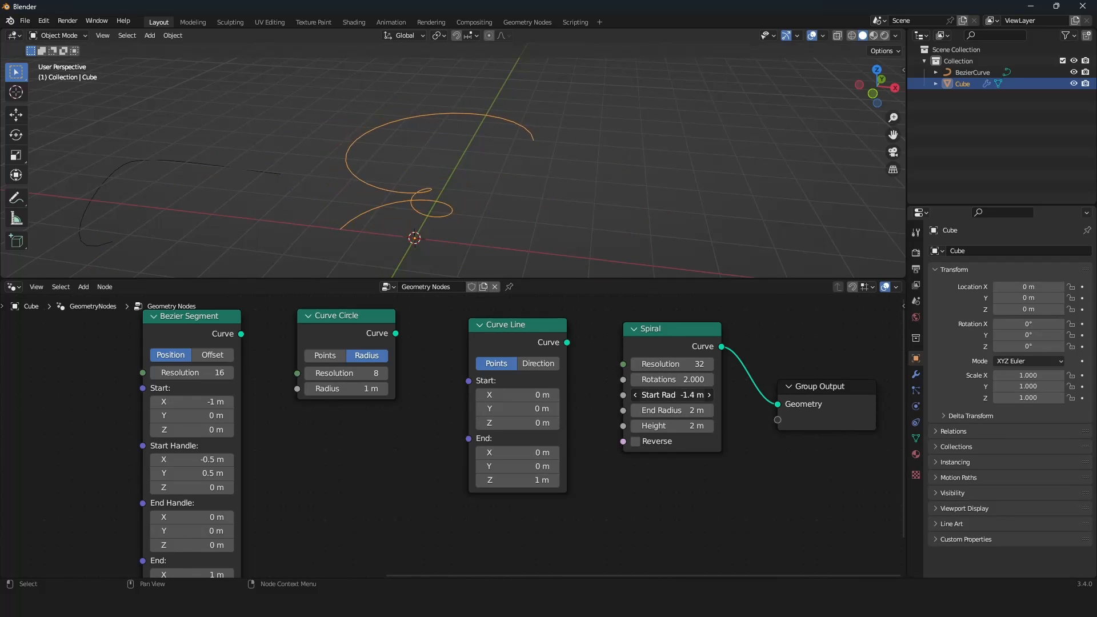
pyautogui.rightClick(670, 395)
pyautogui.moveTo(670, 410); pyautogui.dragTo(583, 410)
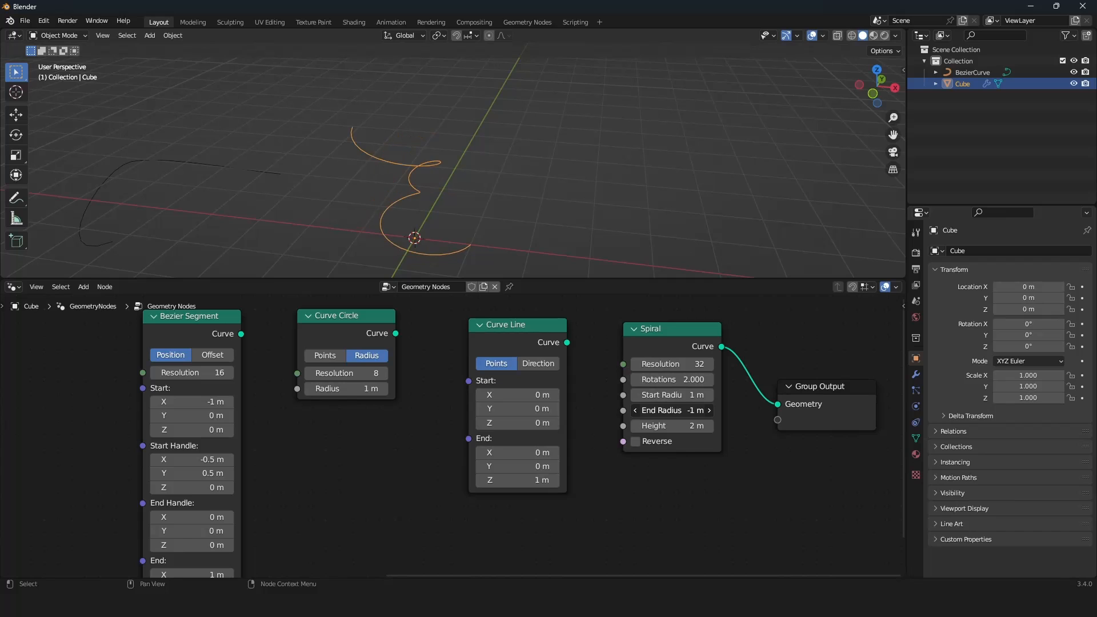
pyautogui.rightClick(670, 411)
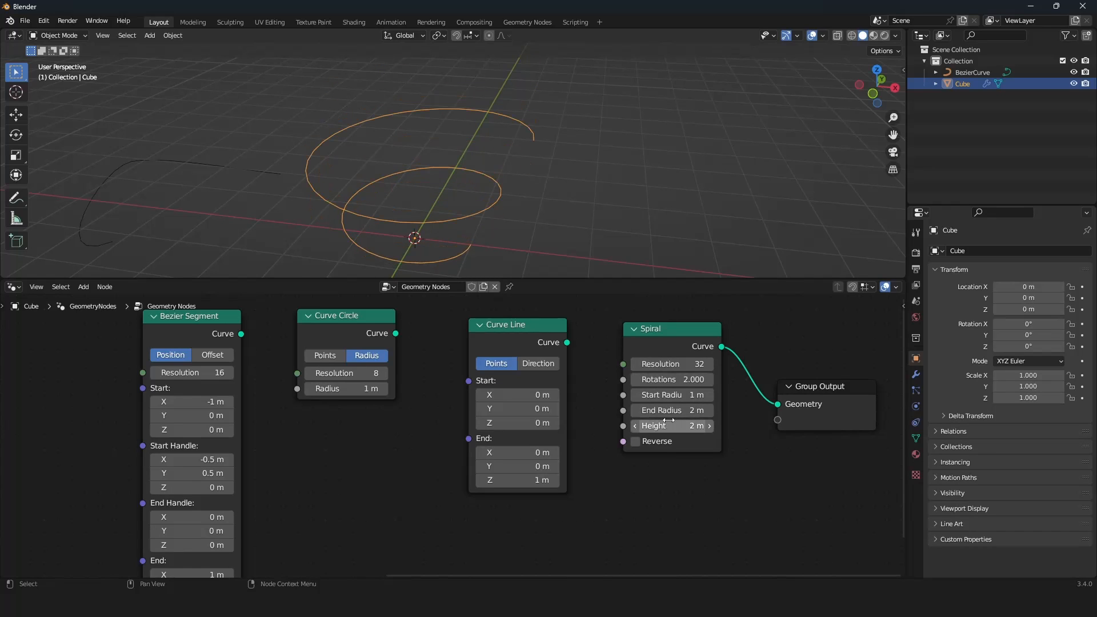
# Add a Quadrilateral curve node beside the Spiral and feed its curve into the Group Output
pyautogui.scroll(-2, 631, 341)
pyautogui.hotkey('shift', 'a')
pyautogui.moveTo(635, 342)
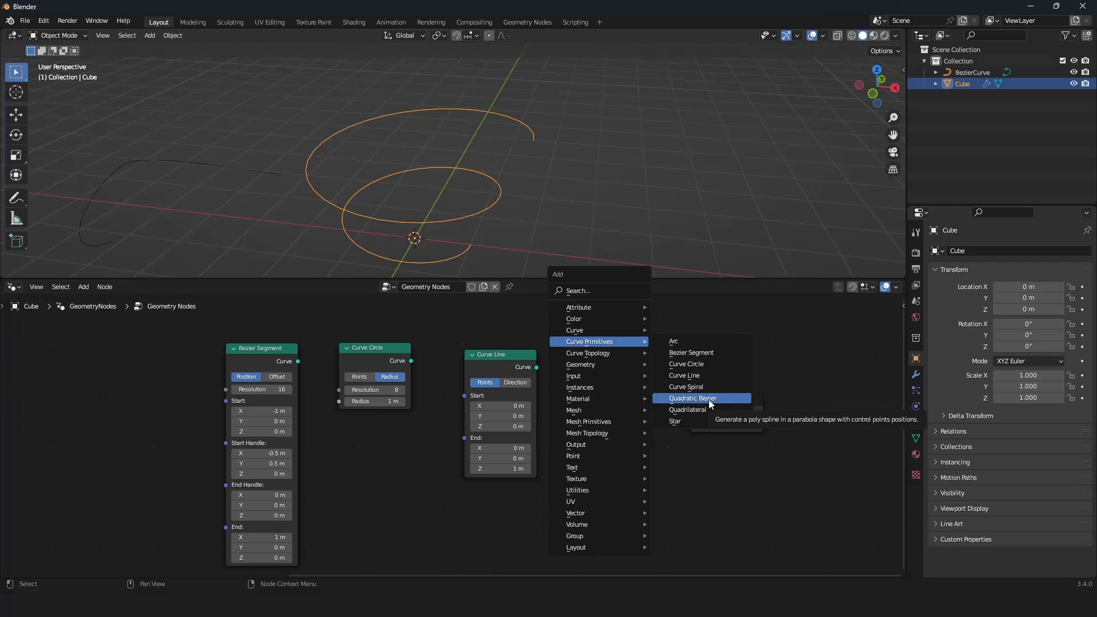
pyautogui.click(691, 410)
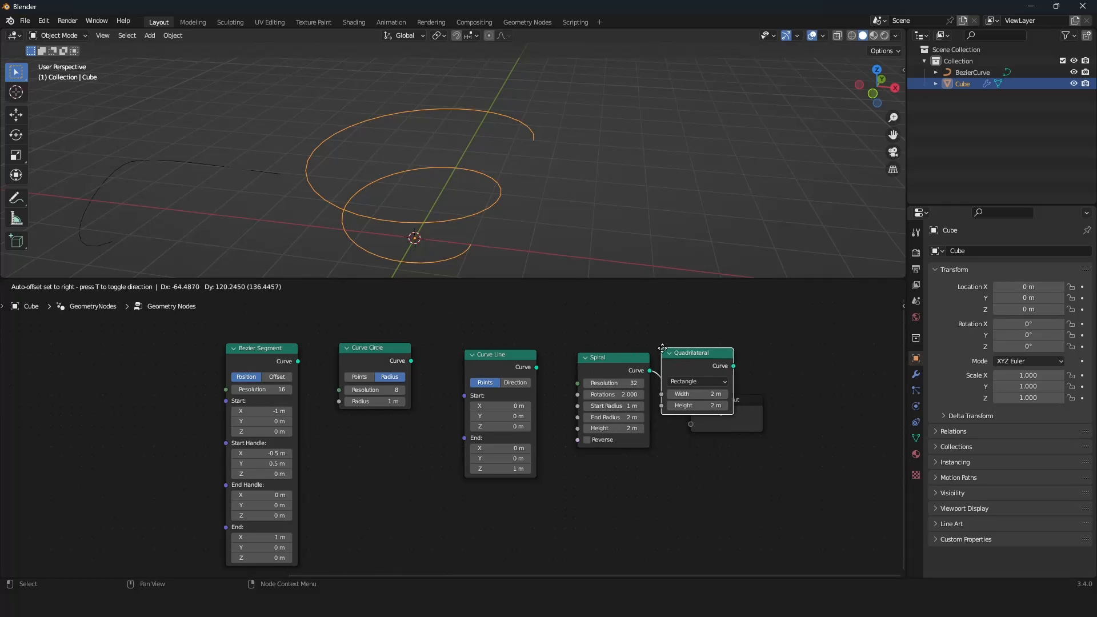
pyautogui.click(644, 342)
pyautogui.moveTo(663, 402); pyautogui.dragTo(617, 381, button='middle')
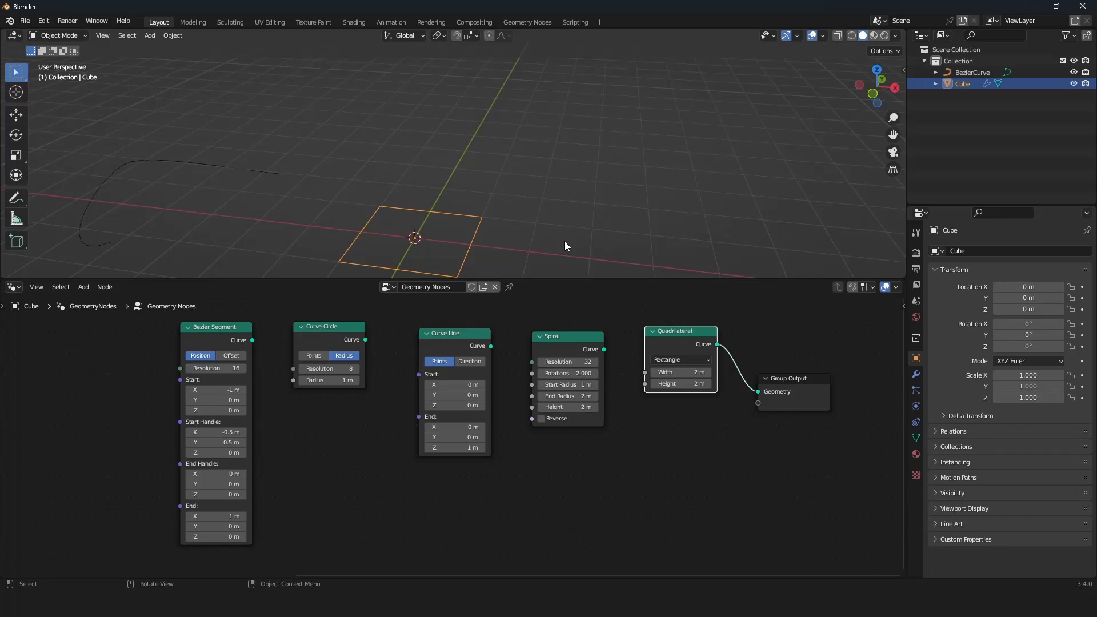
pyautogui.moveTo(564, 241); pyautogui.dragTo(611, 262, button='middle')
pyautogui.moveTo(679, 369)
pyautogui.mouseDown()
pyautogui.moveTo(708, 370)
pyautogui.moveTo(678, 369)
pyautogui.moveTo(706, 383)
pyautogui.moveTo(676, 383)
pyautogui.mouseUp()
# Add a Star curve node beside the Quadrilateral and feed its curve into the Group Output
pyautogui.hotkey('shift', 'a')
pyautogui.moveTo(707, 316)
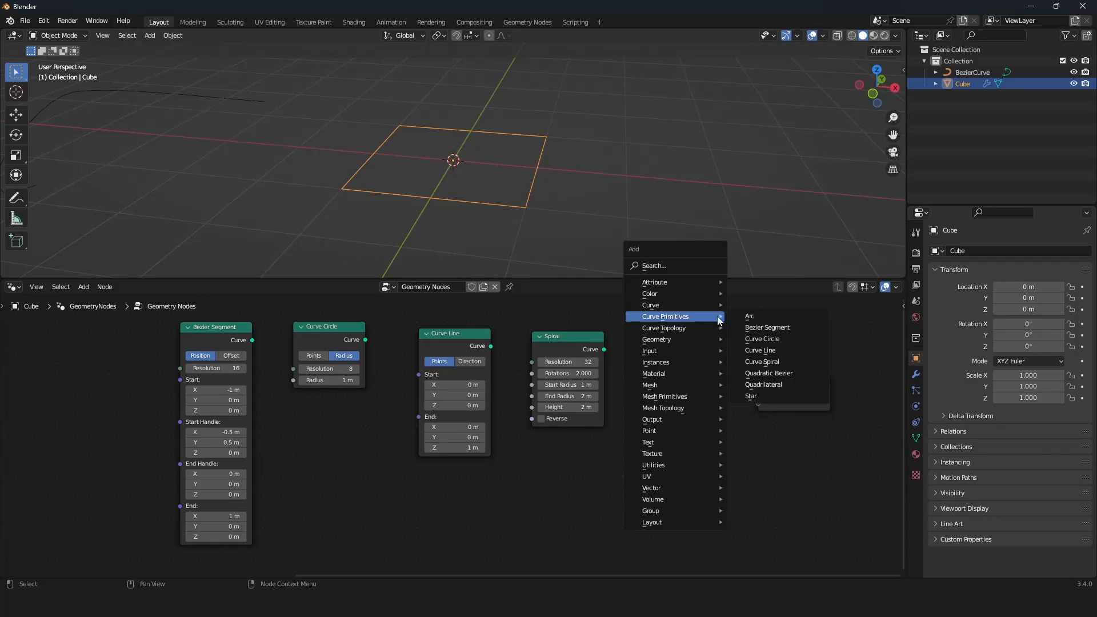
pyautogui.click(775, 396)
pyautogui.click(757, 385)
pyautogui.press('Home')
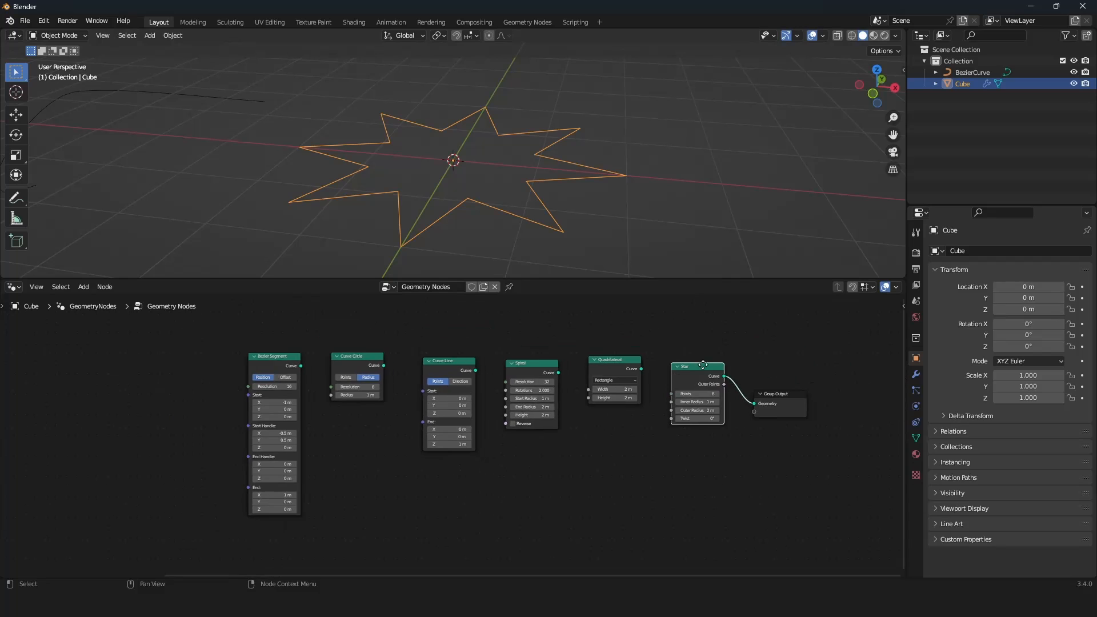
pyautogui.moveTo(678, 374); pyautogui.dragTo(686, 410)
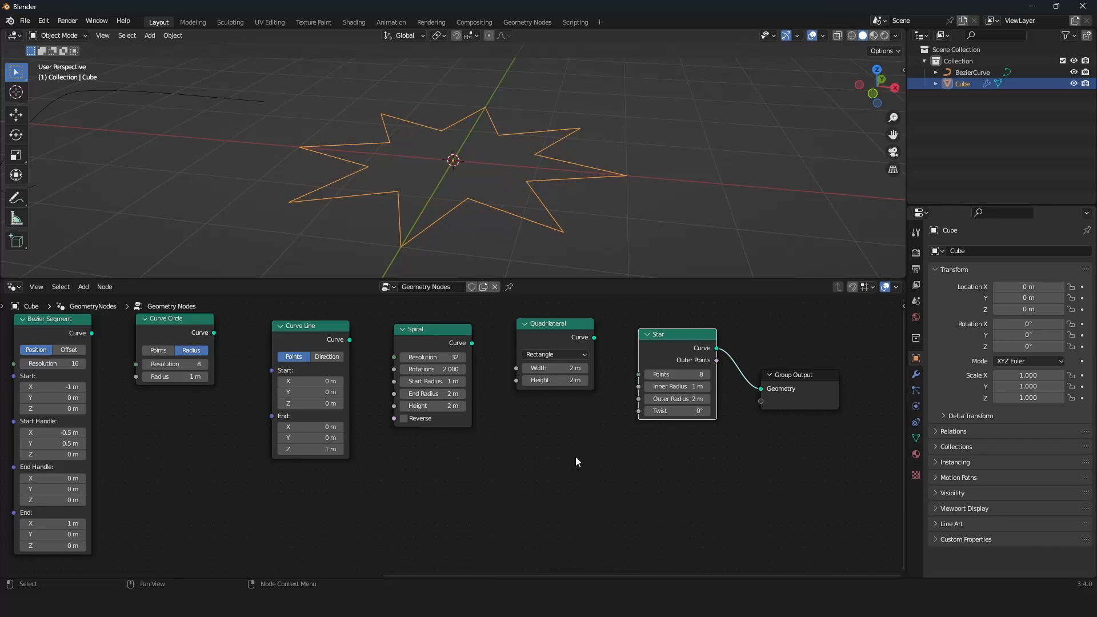
# Delete all six curve primitive nodes, keeping the Group Input and Group Output nodes
pyautogui.scroll(-3, 576, 458)
pyautogui.moveTo(501, 447); pyautogui.dragTo(588, 452, button='middle')
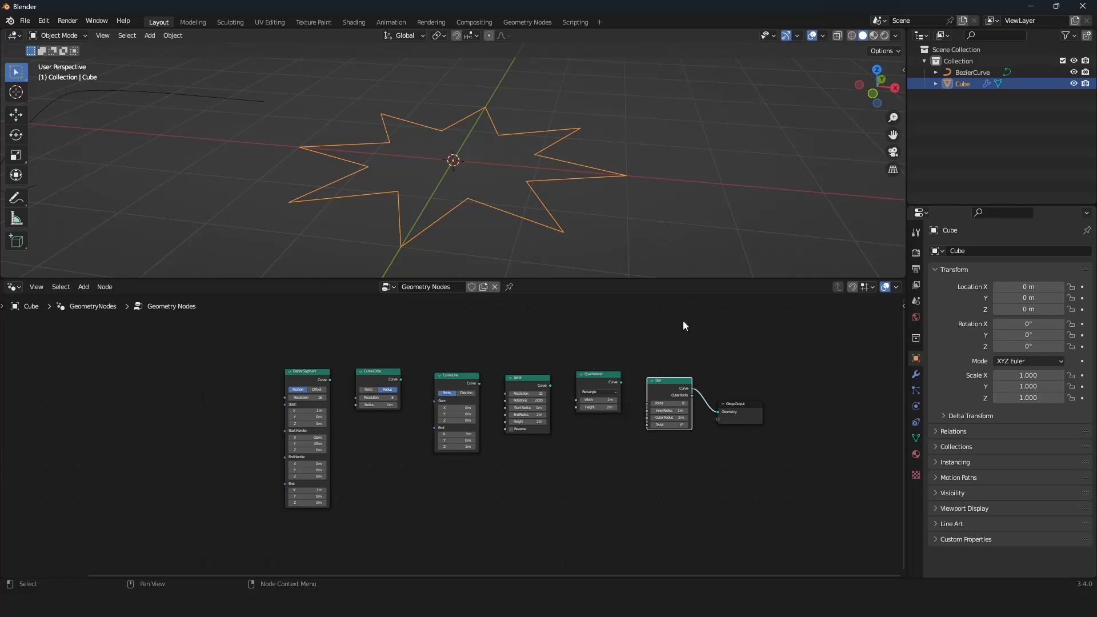
pyautogui.moveTo(684, 320); pyautogui.dragTo(271, 467)
pyautogui.press('Delete')
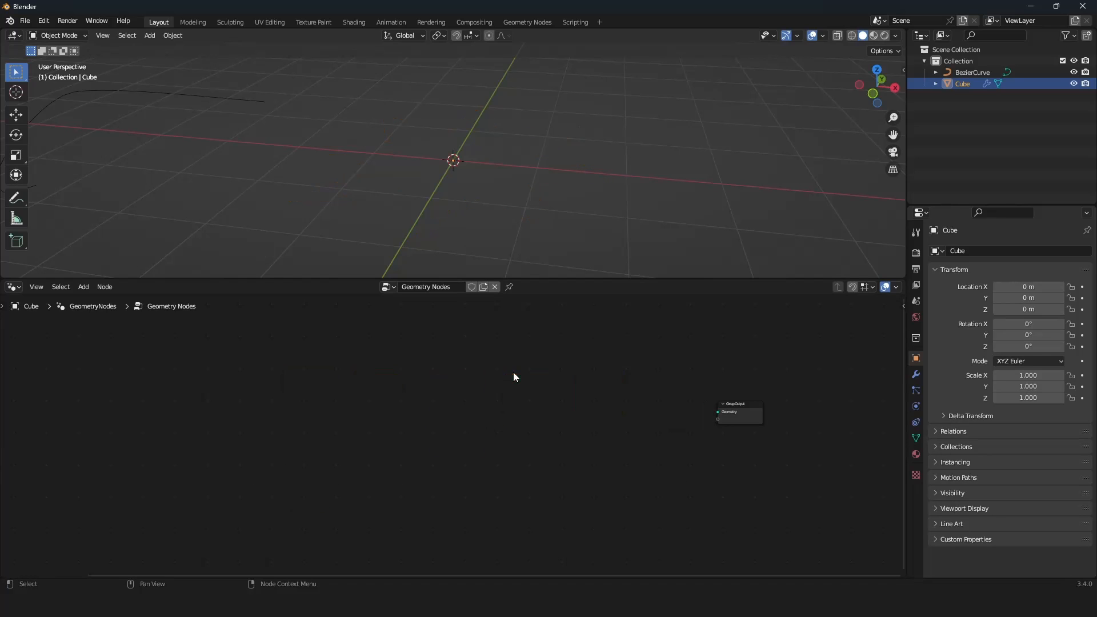
# Scale the positions of the Group Input and Group Output nodes down to about 0.16 to bring them close together
pyautogui.press('Home')
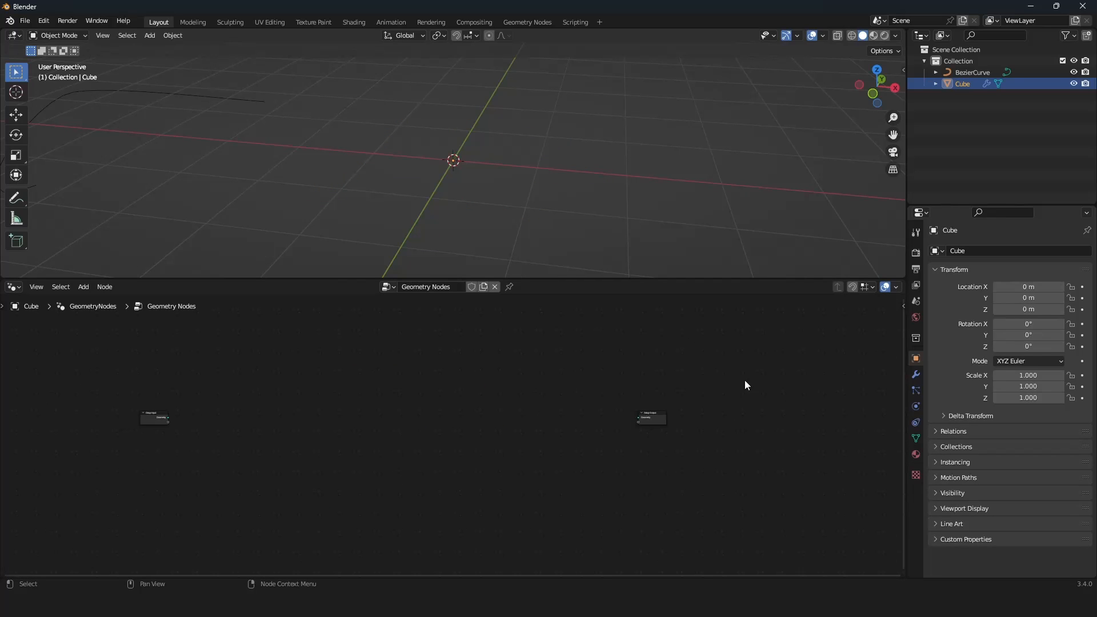
pyautogui.moveTo(753, 376); pyautogui.dragTo(95, 506)
pyautogui.press('s')
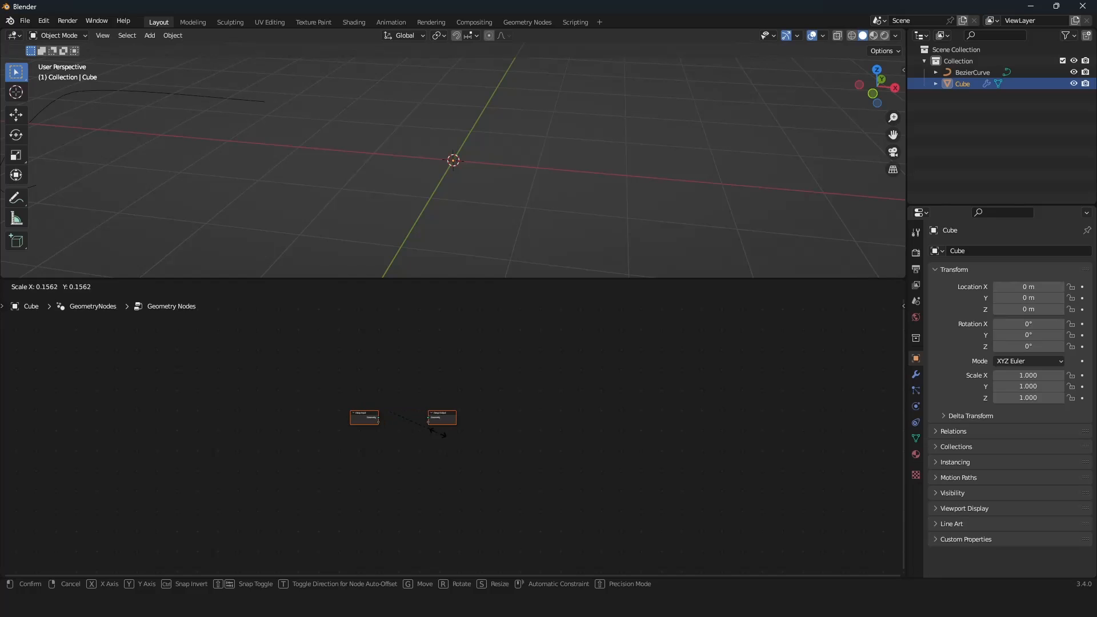
pyautogui.click(441, 433)
pyautogui.scroll(3, 441, 433)
pyautogui.scroll(5, 440, 433)
pyautogui.scroll(-4, 445, 439)
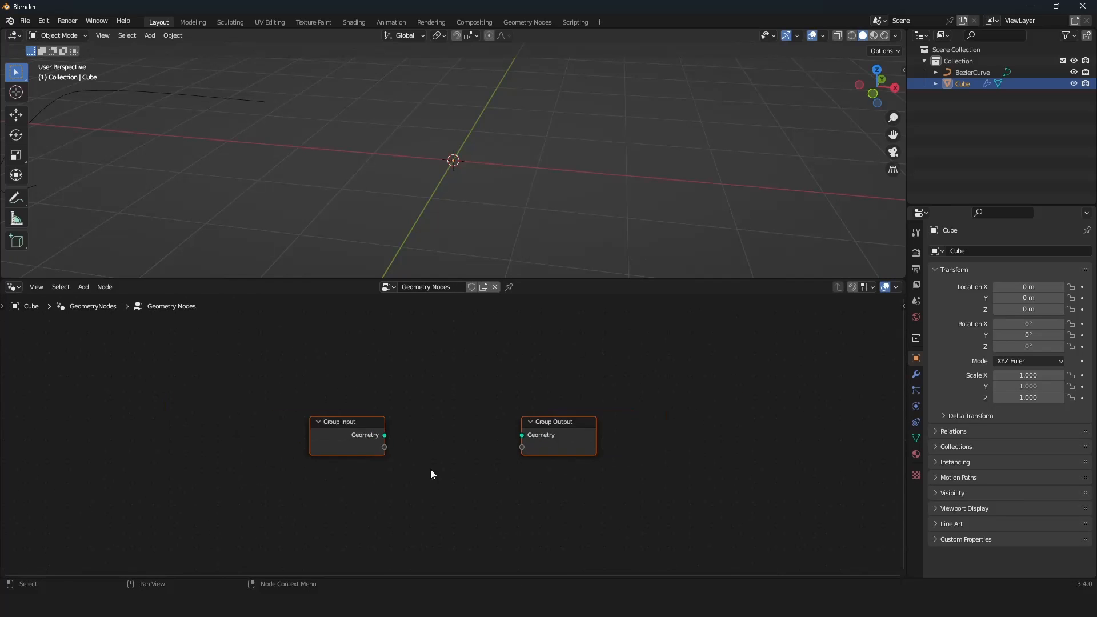
# Space the Group Input and Group Output nodes apart horizontally to leave room between them
pyautogui.moveTo(375, 444); pyautogui.dragTo(84, 440)
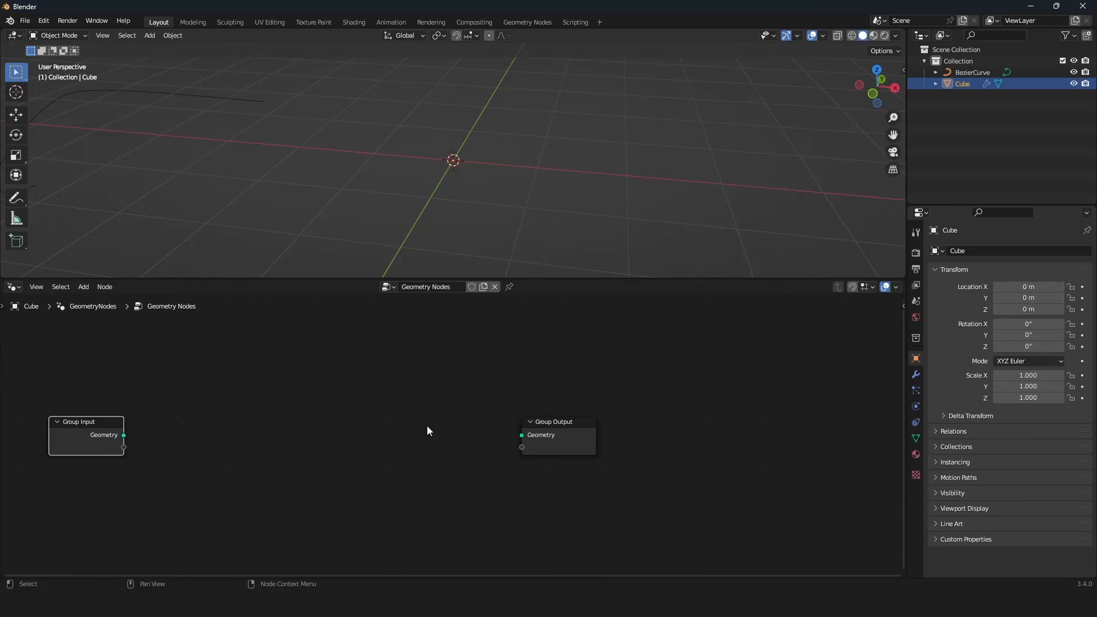
pyautogui.moveTo(547, 438); pyautogui.dragTo(714, 438)
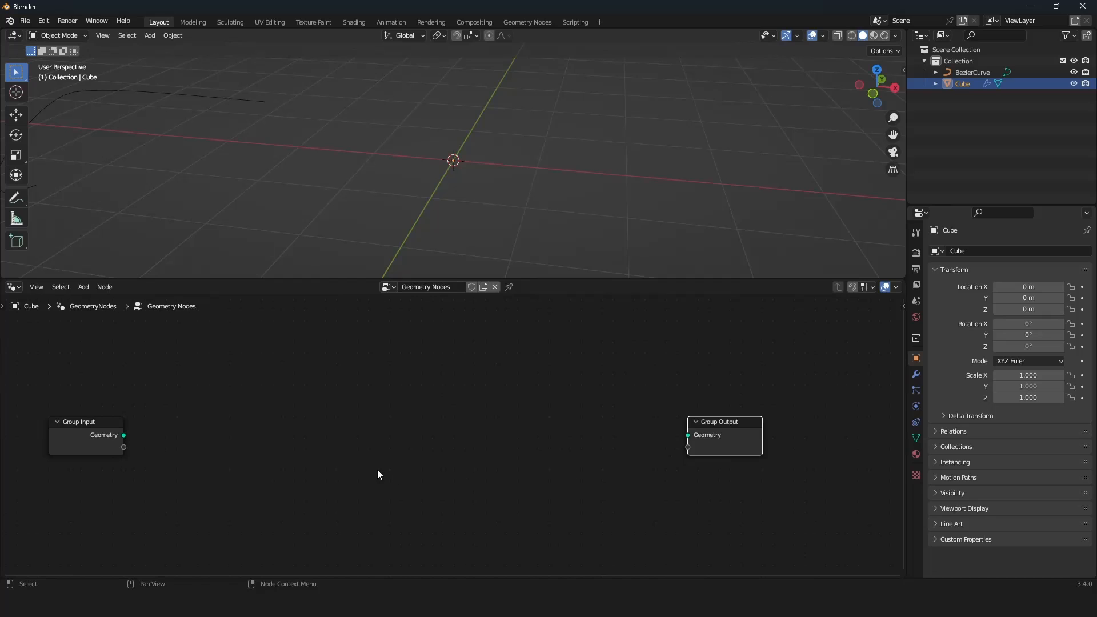
pyautogui.scroll(1, 377, 470)
pyautogui.press('a')
pyautogui.press('KP_Decimal')
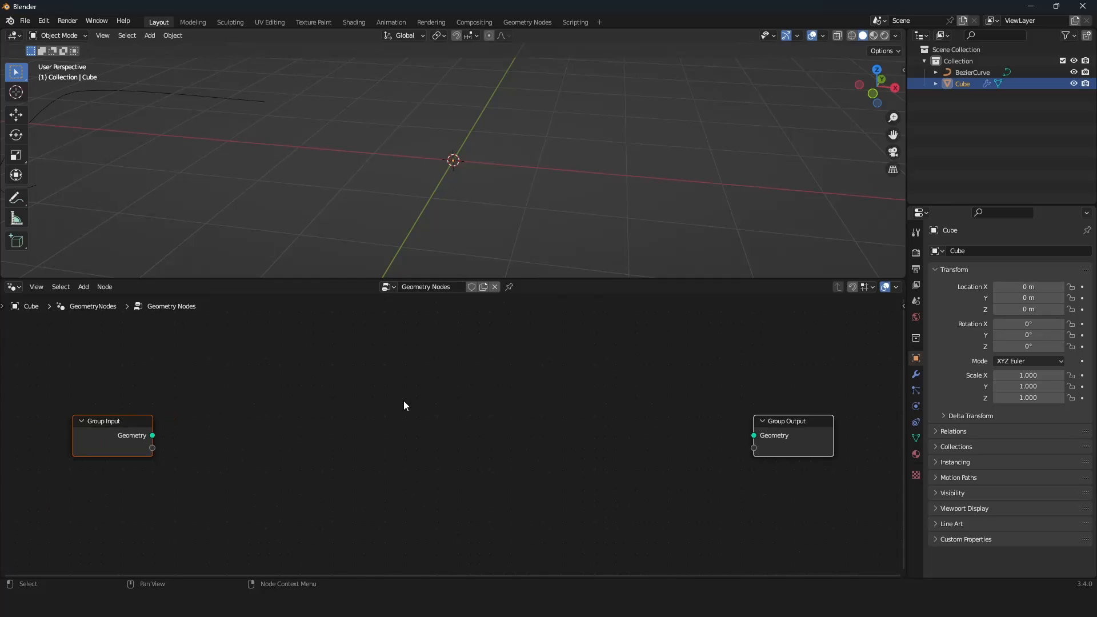
# Add a Curve Line node between the Group Input and Group Output nodes
pyautogui.hotkey('shift', 'a')
pyautogui.hotkey('shift', 'a')
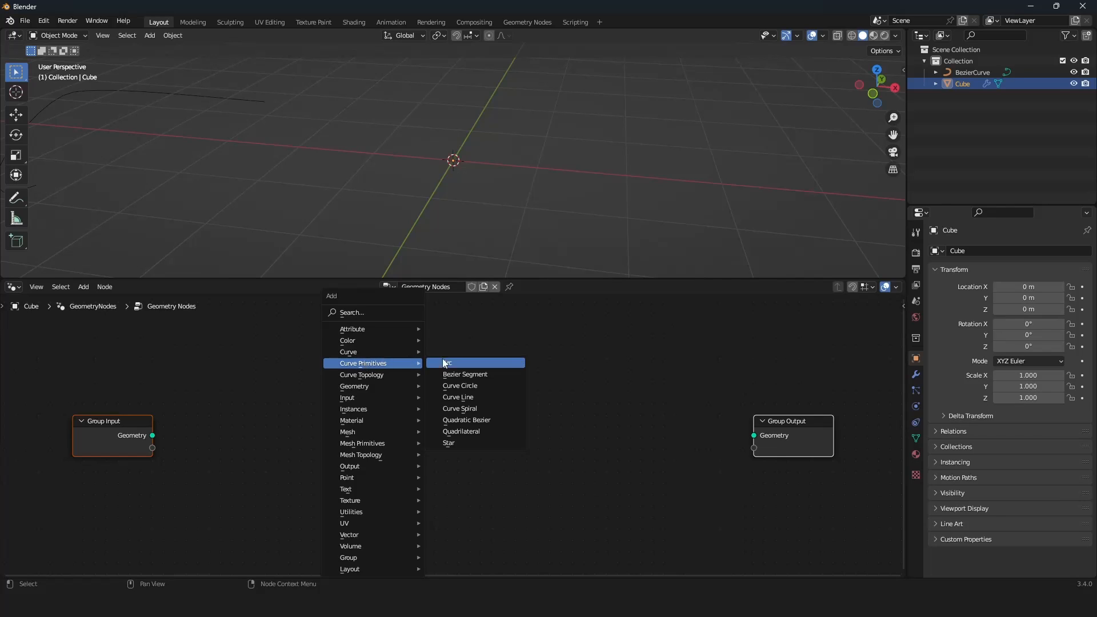
pyautogui.click(465, 399)
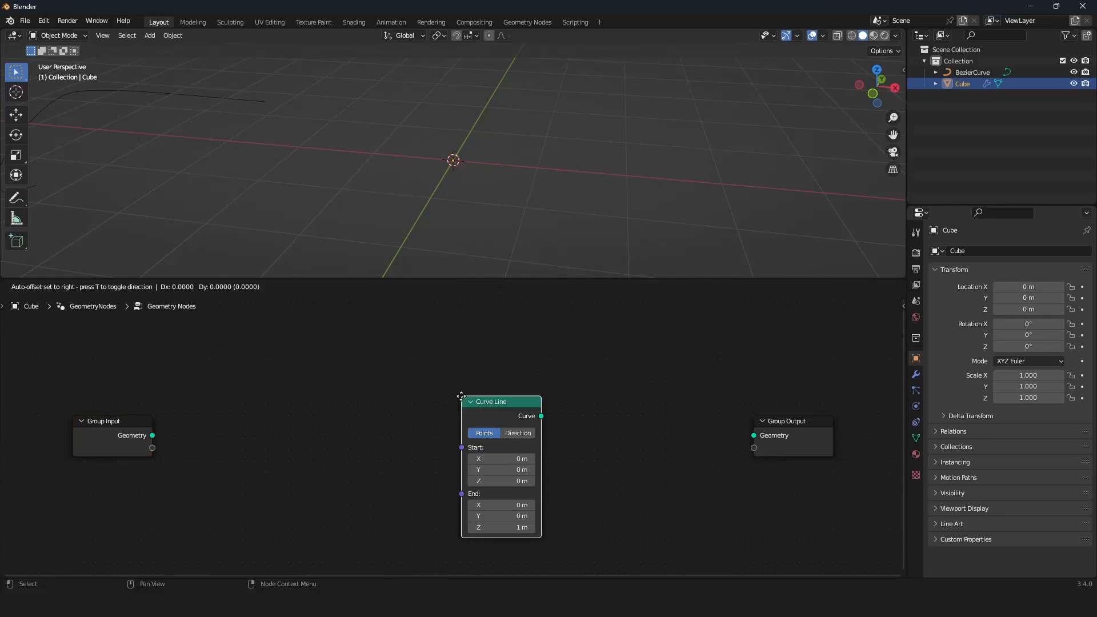
pyautogui.click(400, 354)
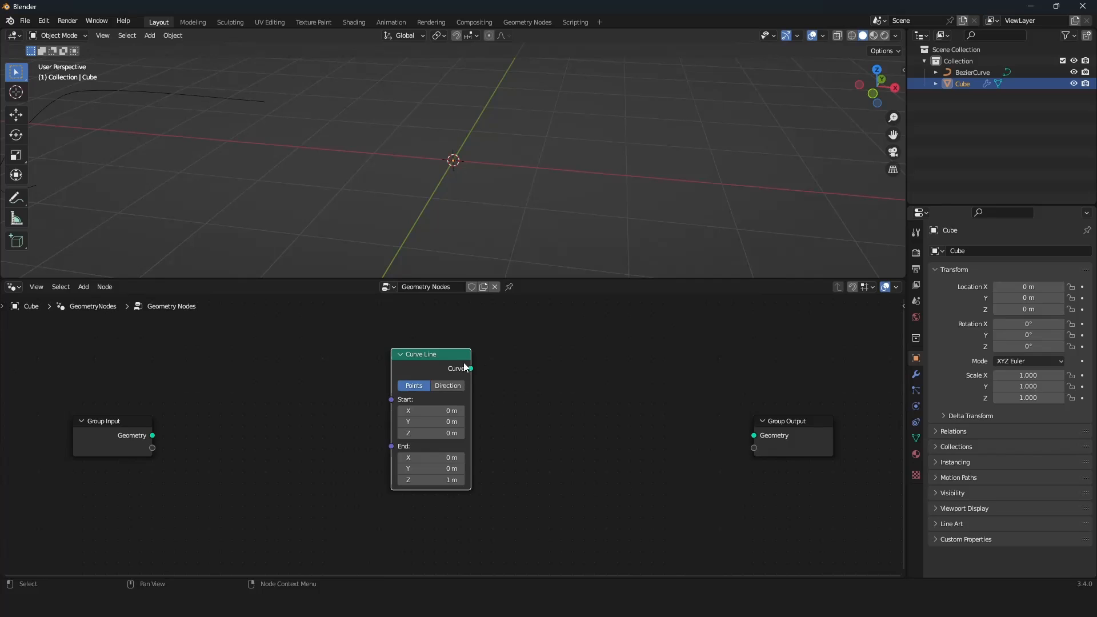
pyautogui.press('g')
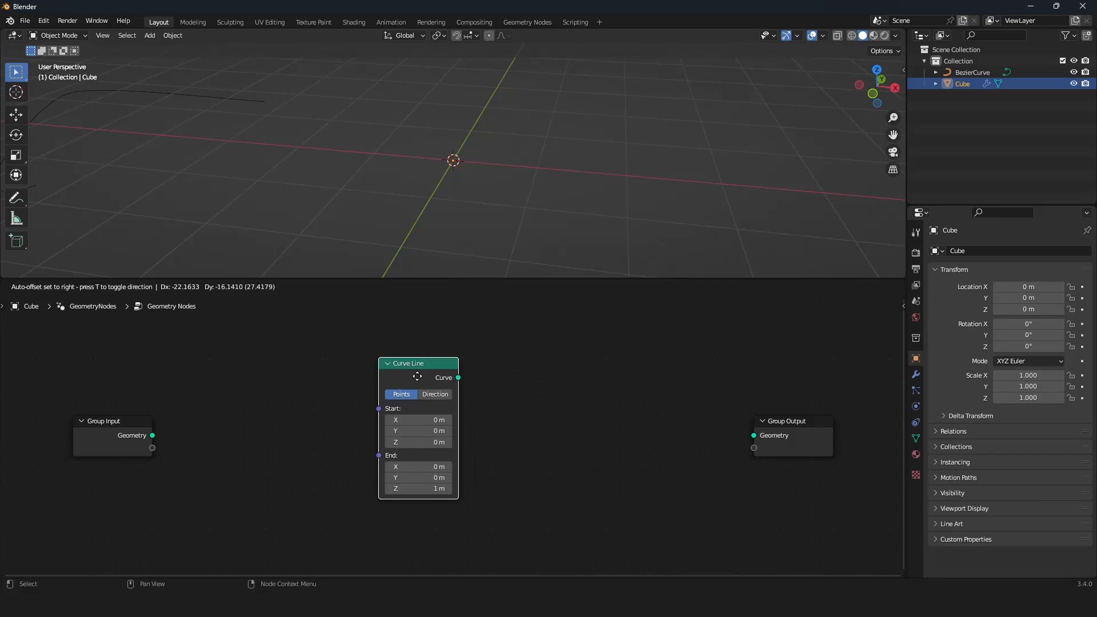
pyautogui.rightClick(428, 369)
pyautogui.moveTo(130, 440); pyautogui.dragTo(92, 437)
pyautogui.rightClick(93, 437)
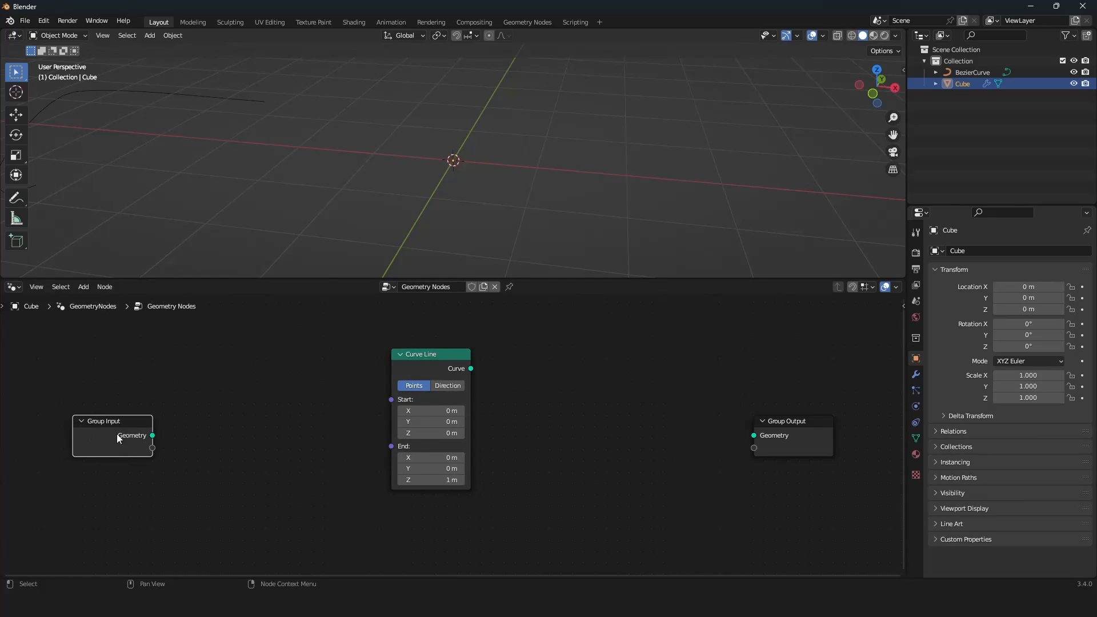
pyautogui.press('Tab')
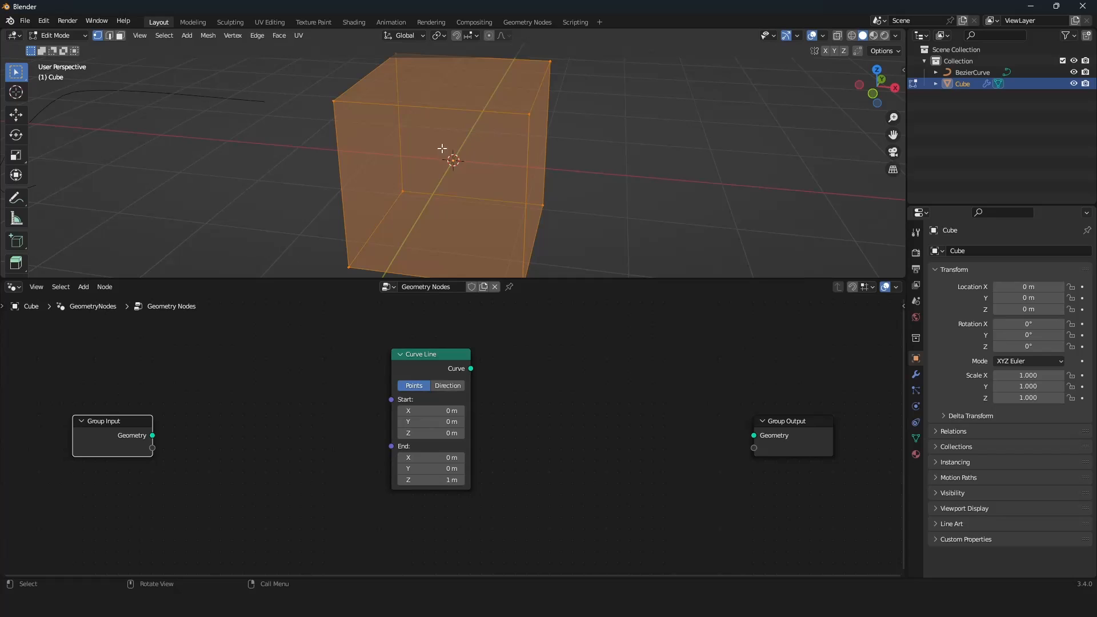
pyautogui.press('Tab')
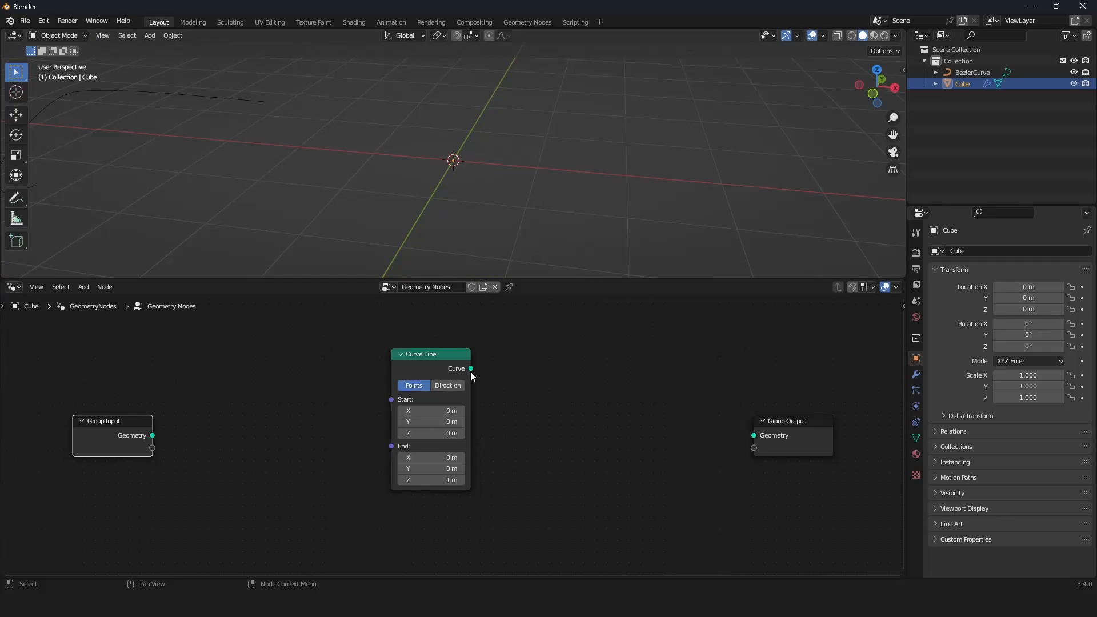
# Feed the Curve Line node's curve into the Group Output's Geometry
pyautogui.moveTo(471, 369); pyautogui.dragTo(759, 437)
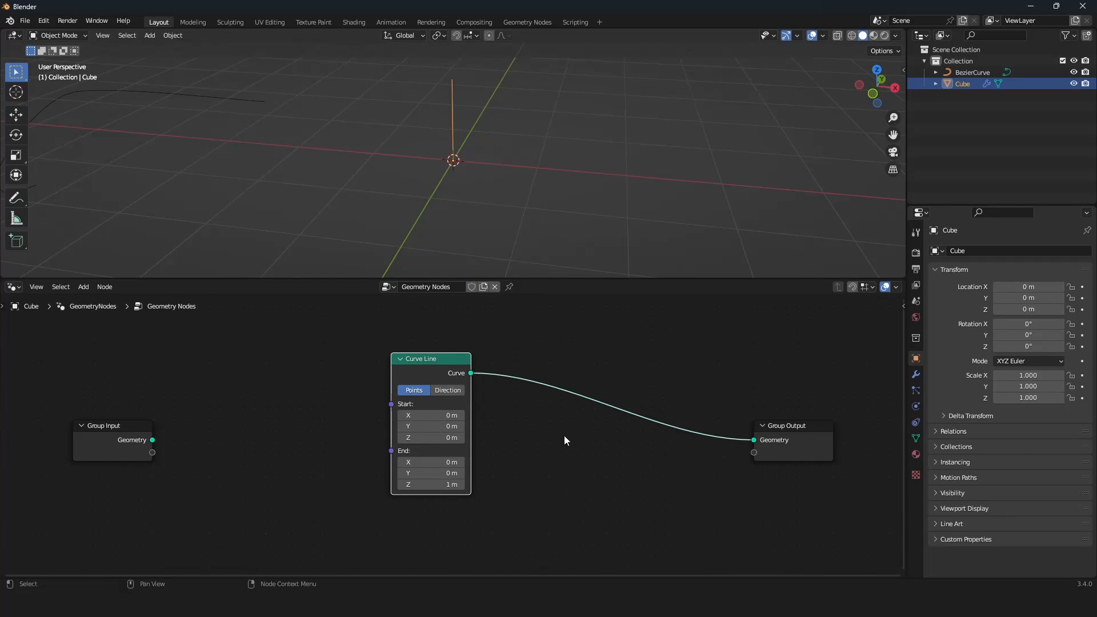
pyautogui.moveTo(444, 192); pyautogui.dragTo(508, 176, button='middle')
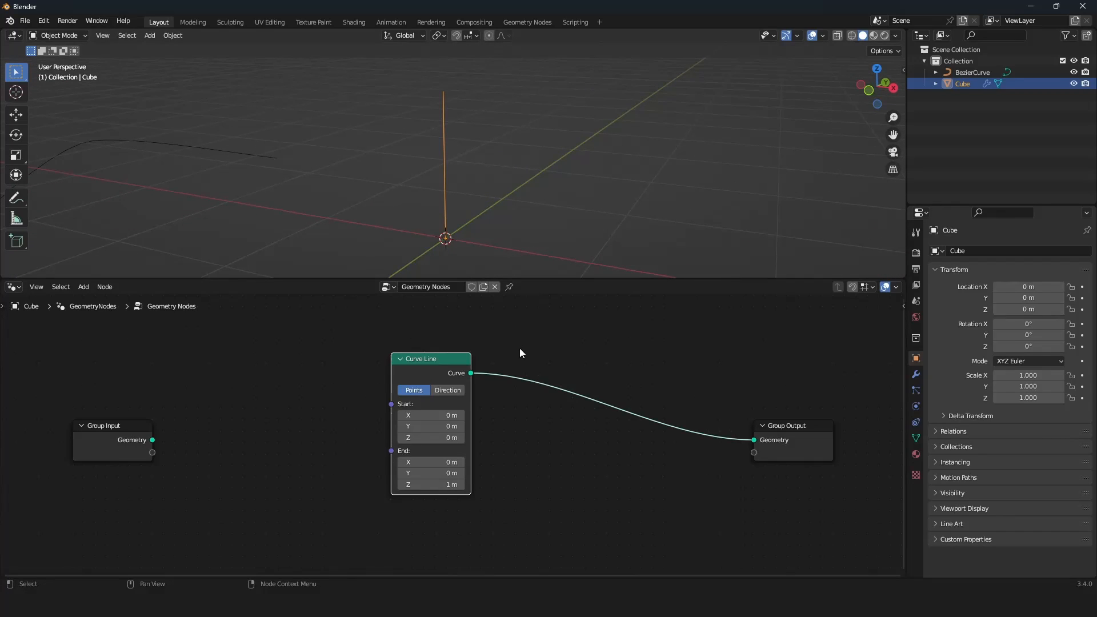
# Try out other Start Y and End Y values on the Curve Line node
pyautogui.moveTo(440, 426); pyautogui.dragTo(409, 426)
pyautogui.rightClick(439, 427)
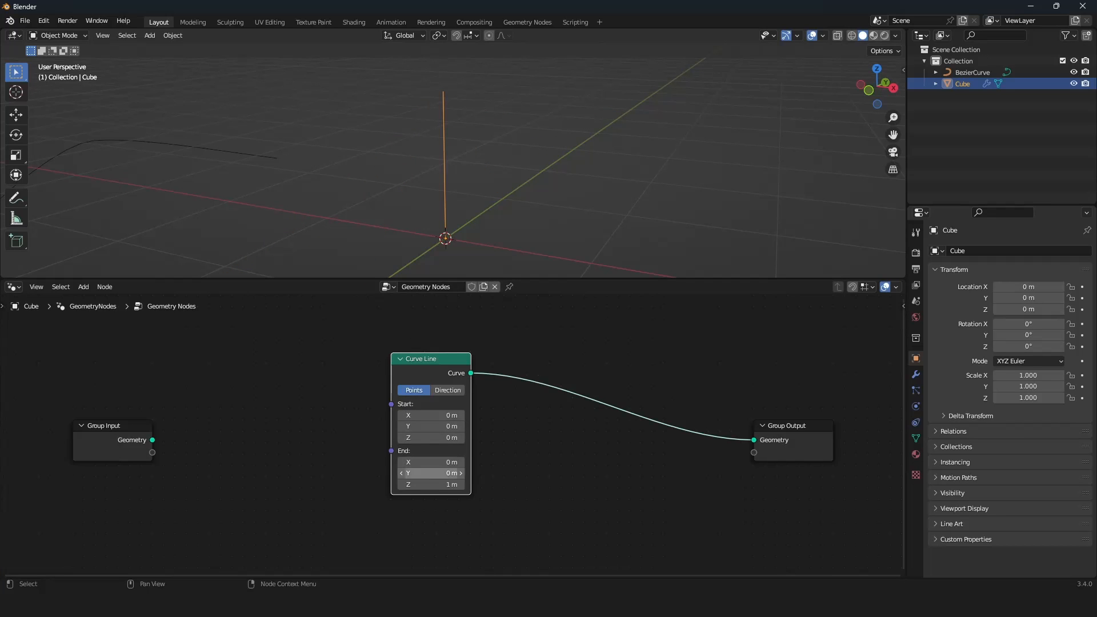
pyautogui.moveTo(440, 473); pyautogui.dragTo(420, 474)
pyautogui.rightClick(440, 473)
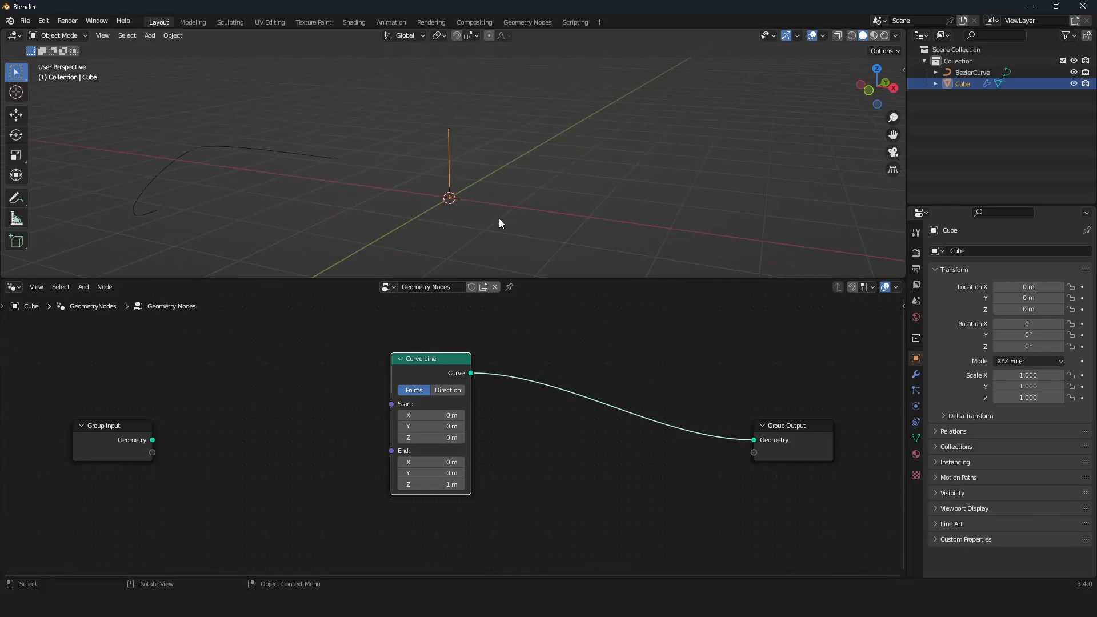
pyautogui.moveTo(499, 219); pyautogui.dragTo(542, 216, button='middle')
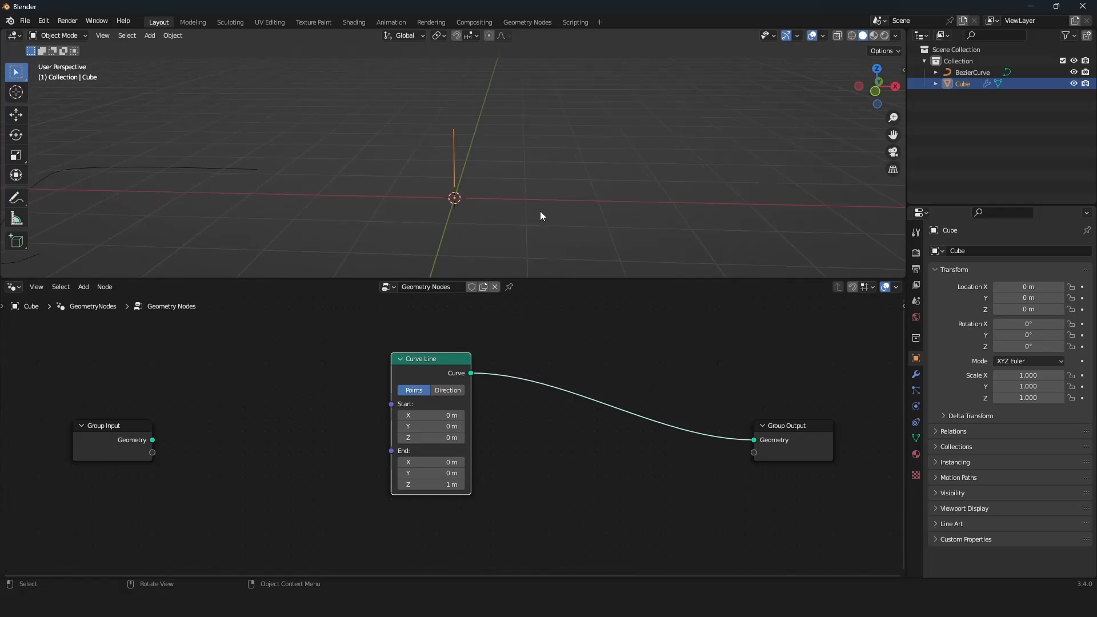
# Add a plain axes empty, move it to about X -1.65, Y 0.02, Z 0.69 m, and scale it to about 0.527
pyautogui.hotkey('shift', 'a')
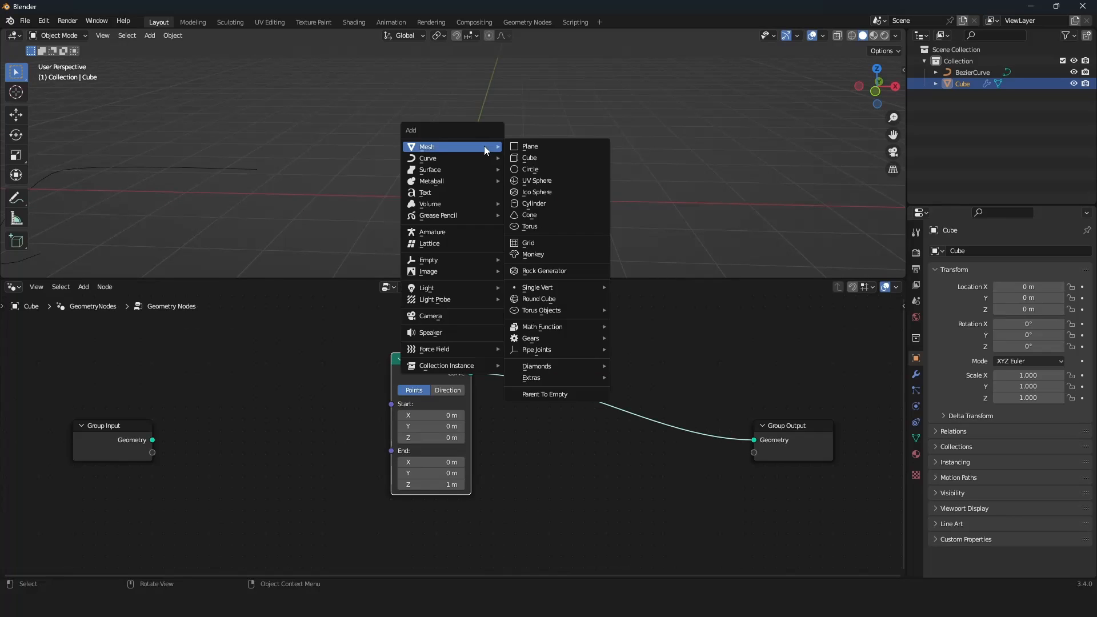
pyautogui.moveTo(455, 264)
pyautogui.click(540, 259)
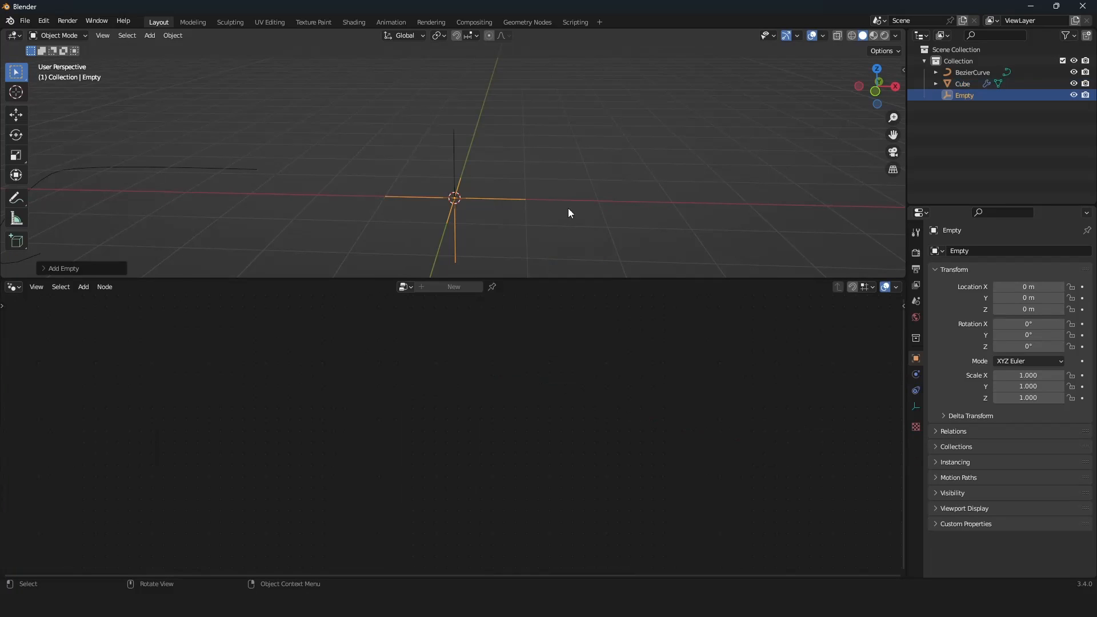
pyautogui.press('g')
pyautogui.click(566, 179)
pyautogui.press('s')
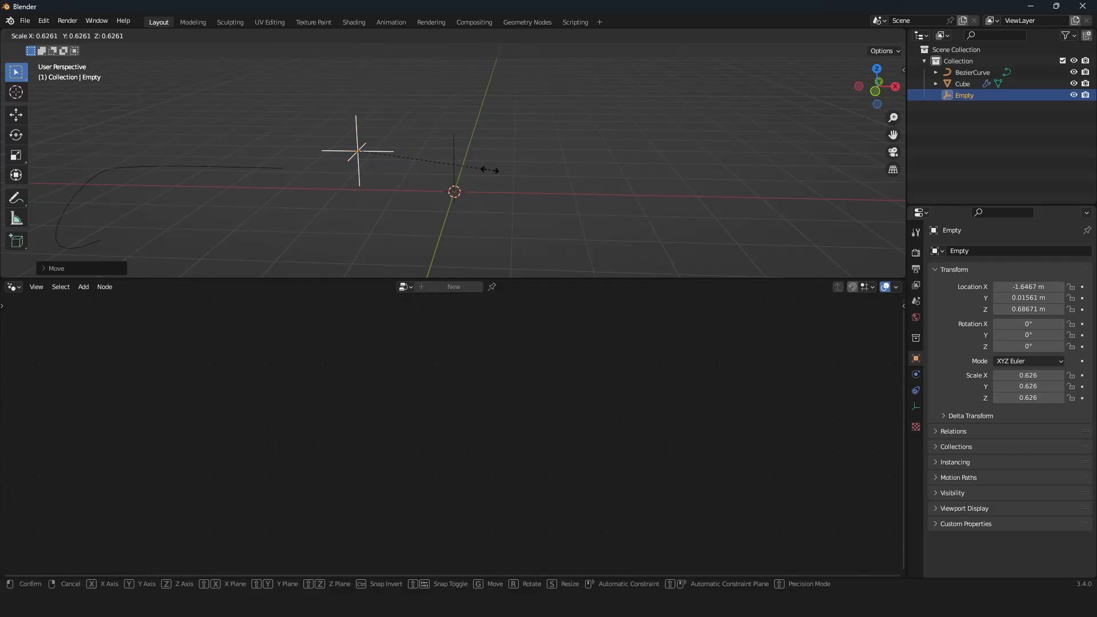
pyautogui.click(616, 165)
# Add a second plain axes empty, place it at about X 1.38, Y 0.27, Z 0.44 m, and scale it to about 0.283
pyautogui.hotkey('shift', 'a')
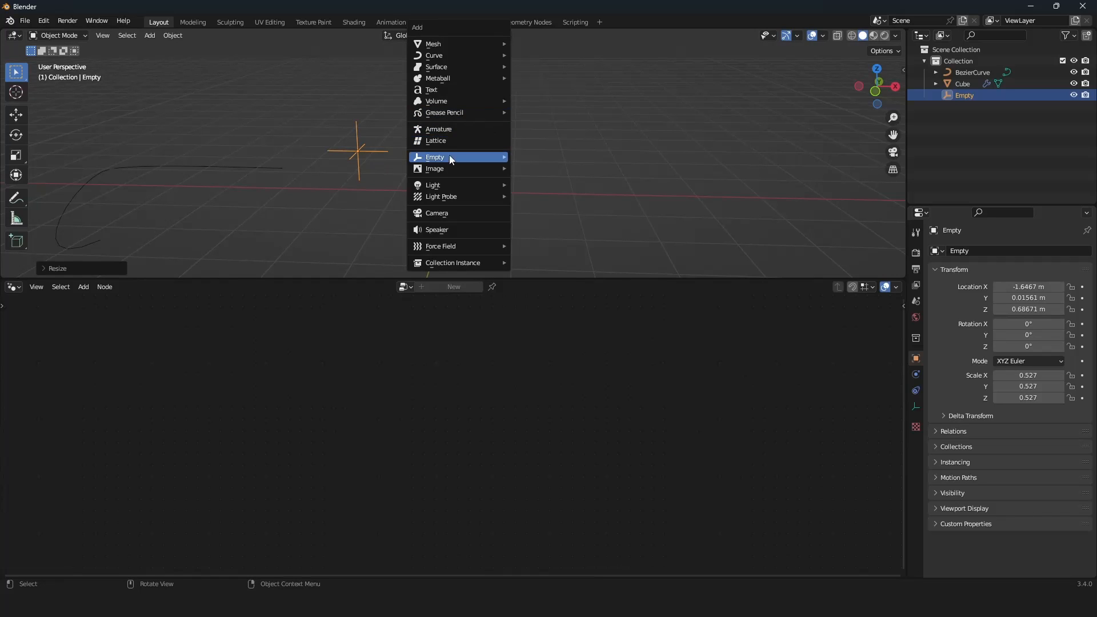
pyautogui.moveTo(472, 157)
pyautogui.click(551, 160)
pyautogui.press('g')
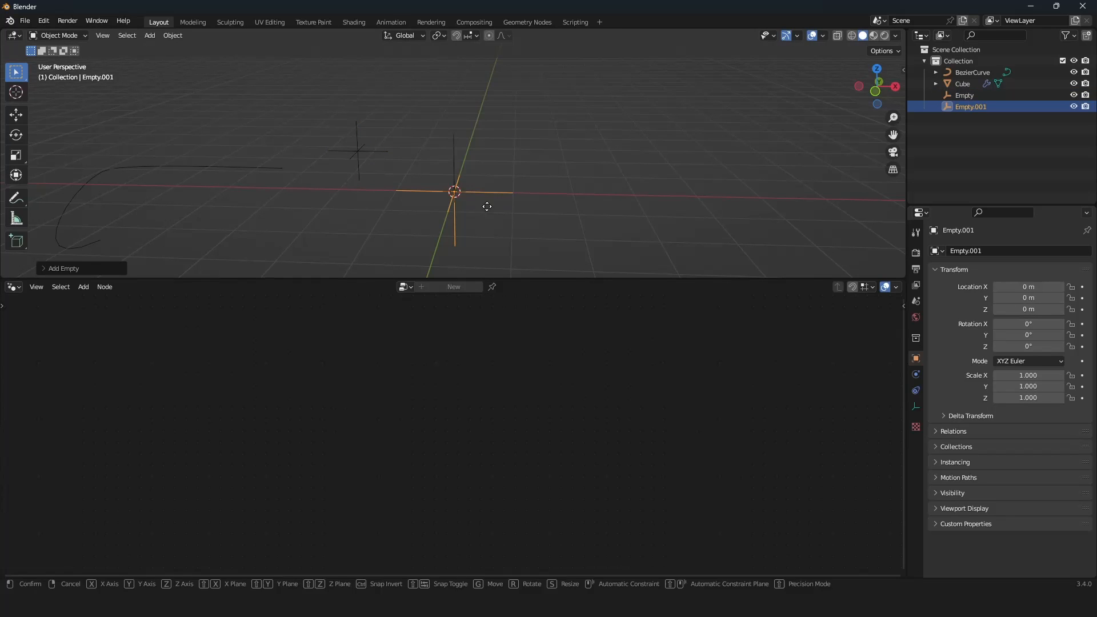
pyautogui.click(563, 177)
pyautogui.press('s')
pyautogui.click(560, 186)
pyautogui.moveTo(574, 185); pyautogui.dragTo(593, 171, button='middle')
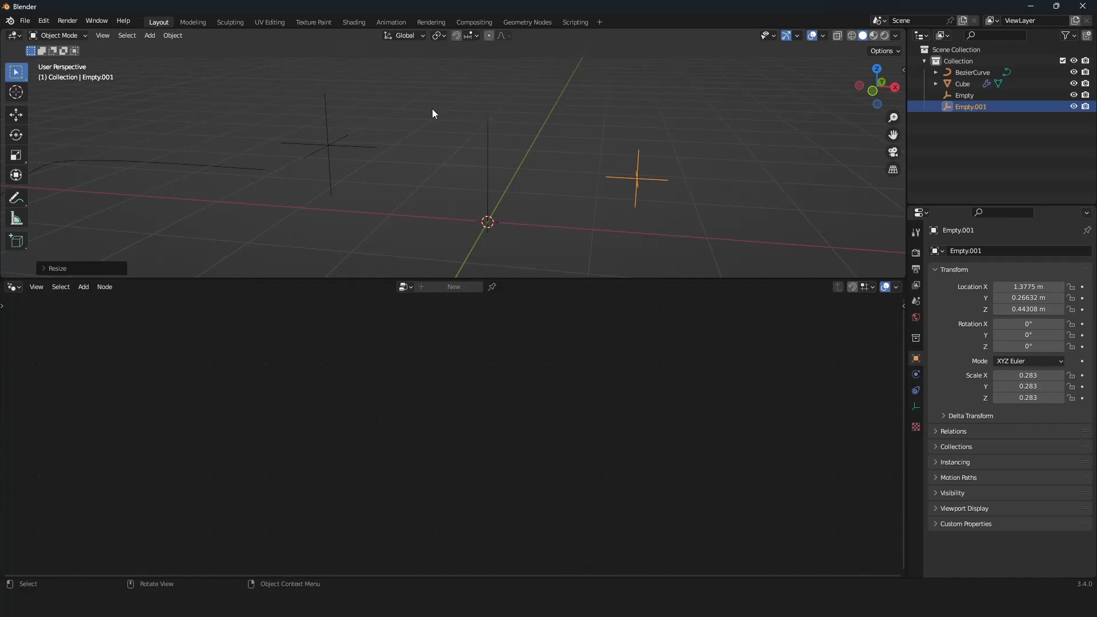
# Move the second empty to about X 1.21, Y 0.28, Z 0.63 m, on the opposite side of the line from the first
pyautogui.moveTo(434, 113); pyautogui.dragTo(509, 164, button='middle')
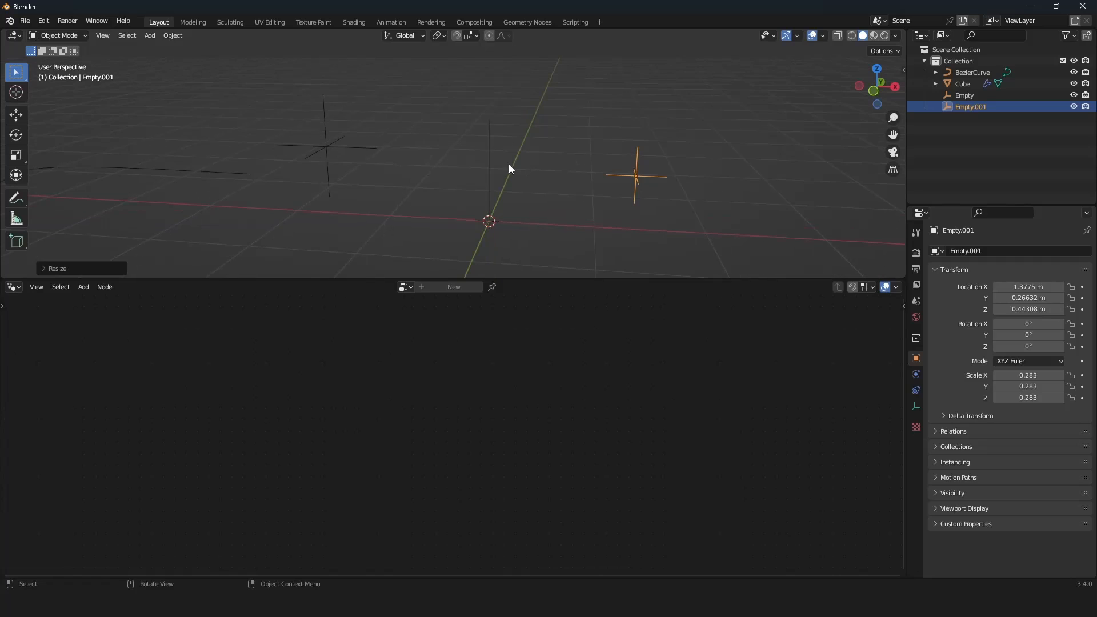
pyautogui.click(489, 169)
pyautogui.click(619, 194)
pyautogui.click(633, 179)
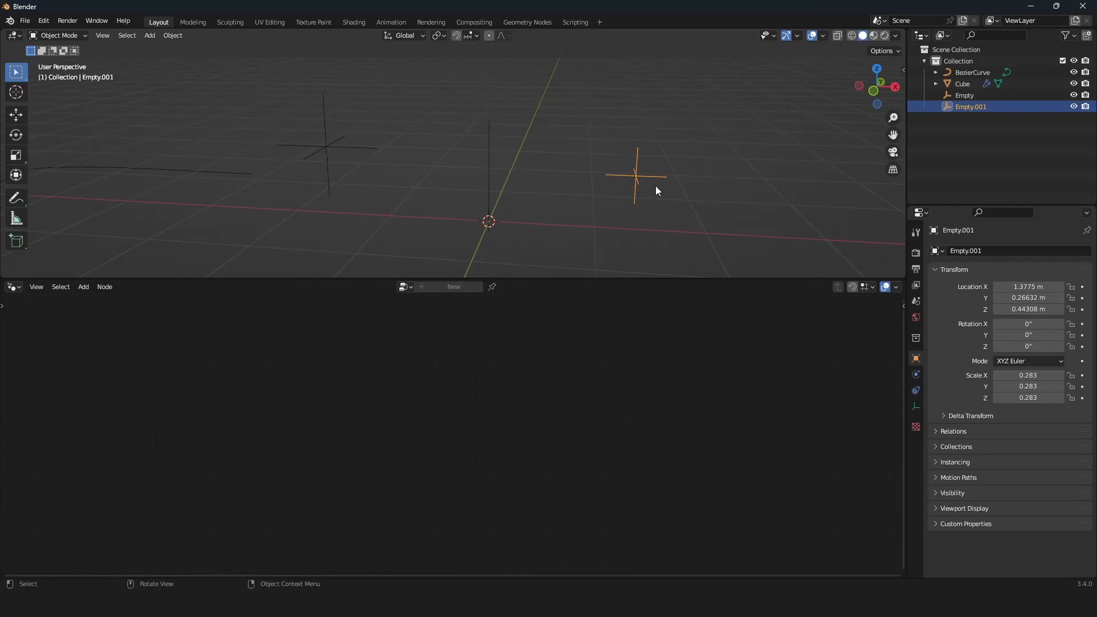
pyautogui.press('g')
pyautogui.click(657, 173)
# Try moving the second empty to another location in the viewport
pyautogui.click(486, 170)
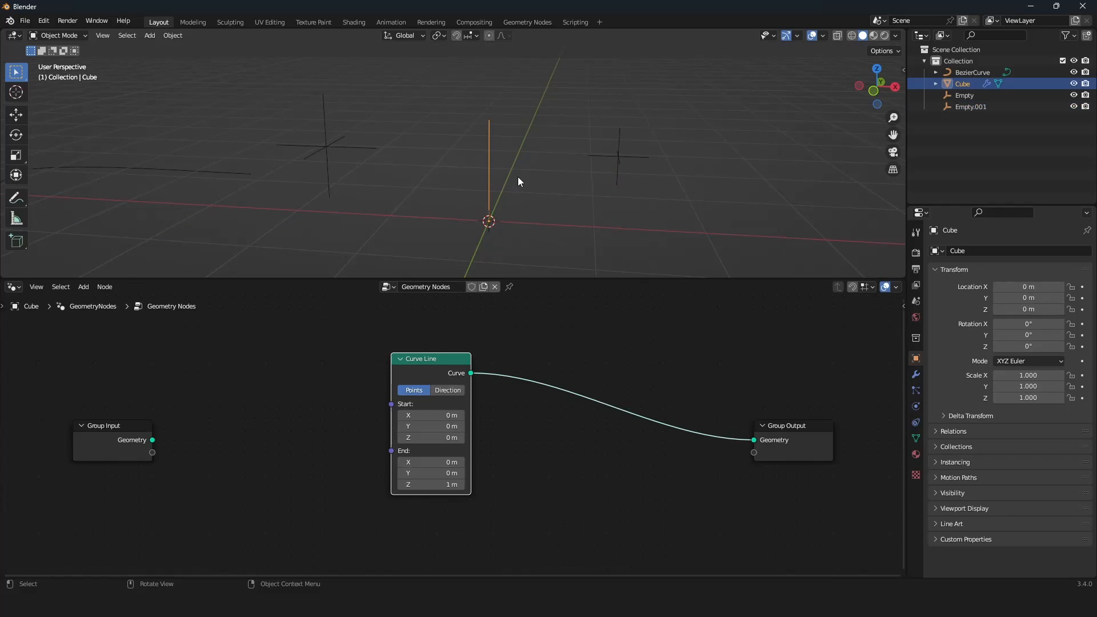
pyautogui.click(324, 138)
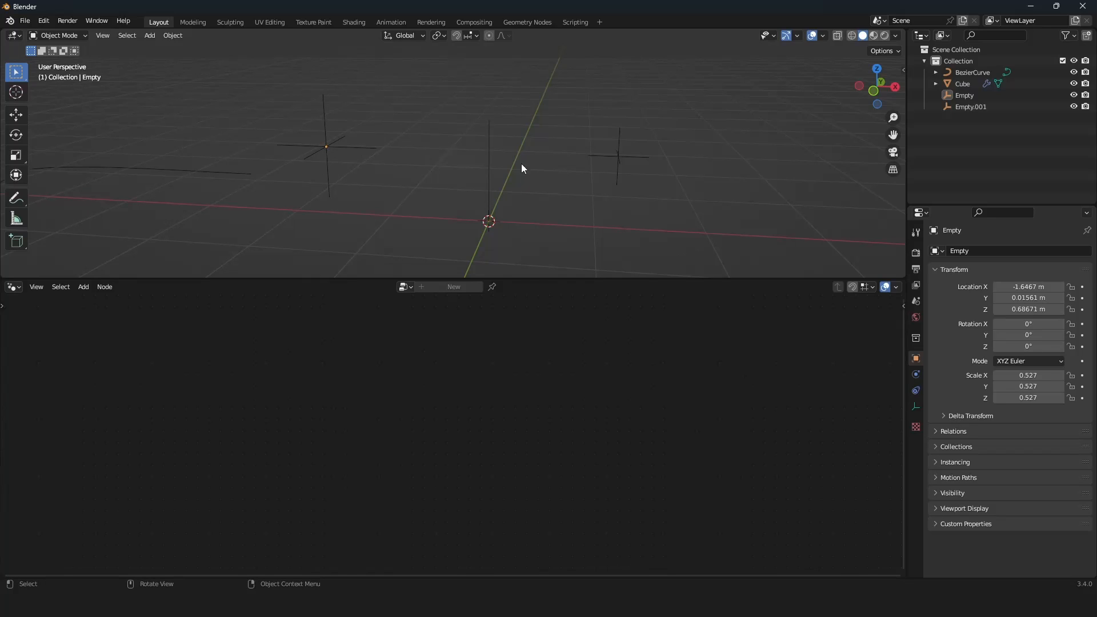
pyautogui.press('g')
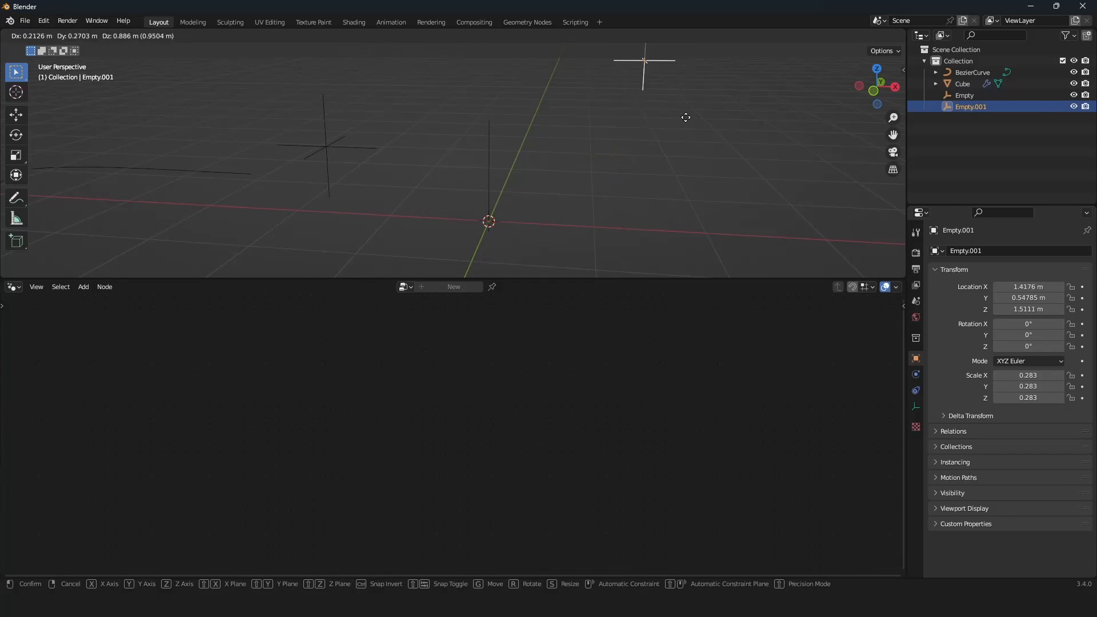
pyautogui.click(663, 218)
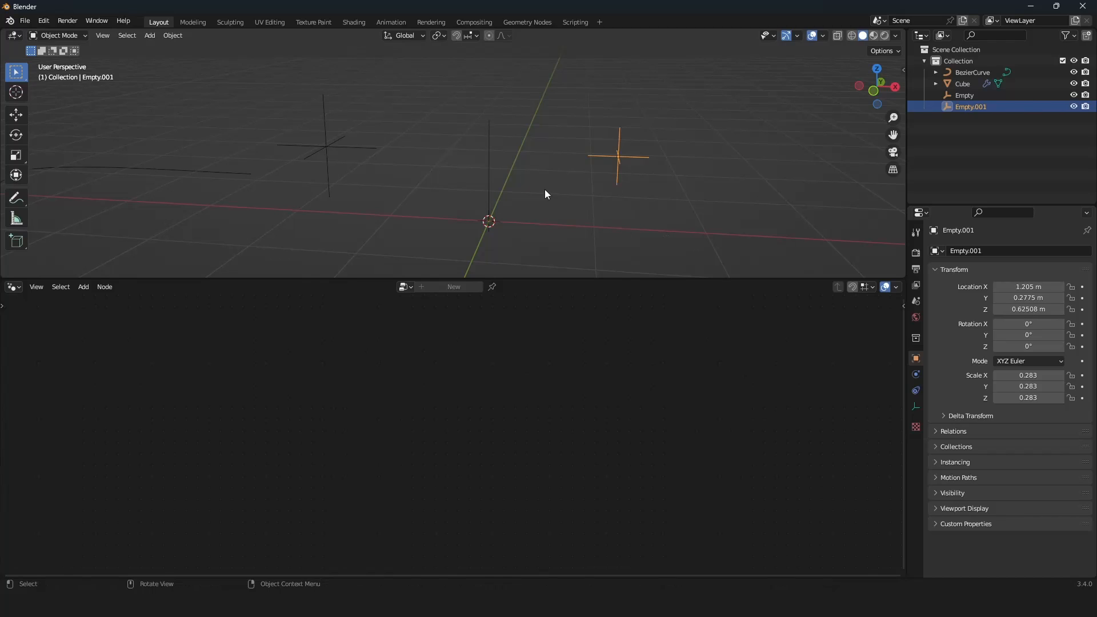
pyautogui.click(531, 189)
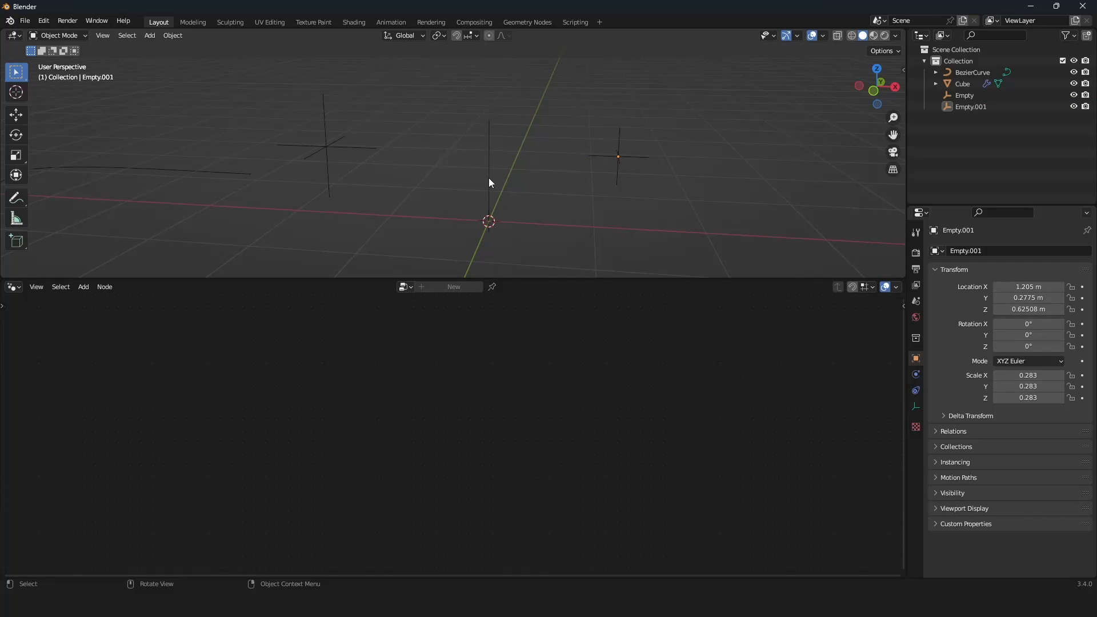
# Select the line object and move its Curve Line node closer to the Group Output
pyautogui.click(488, 179)
pyautogui.scroll(-2, 530, 404)
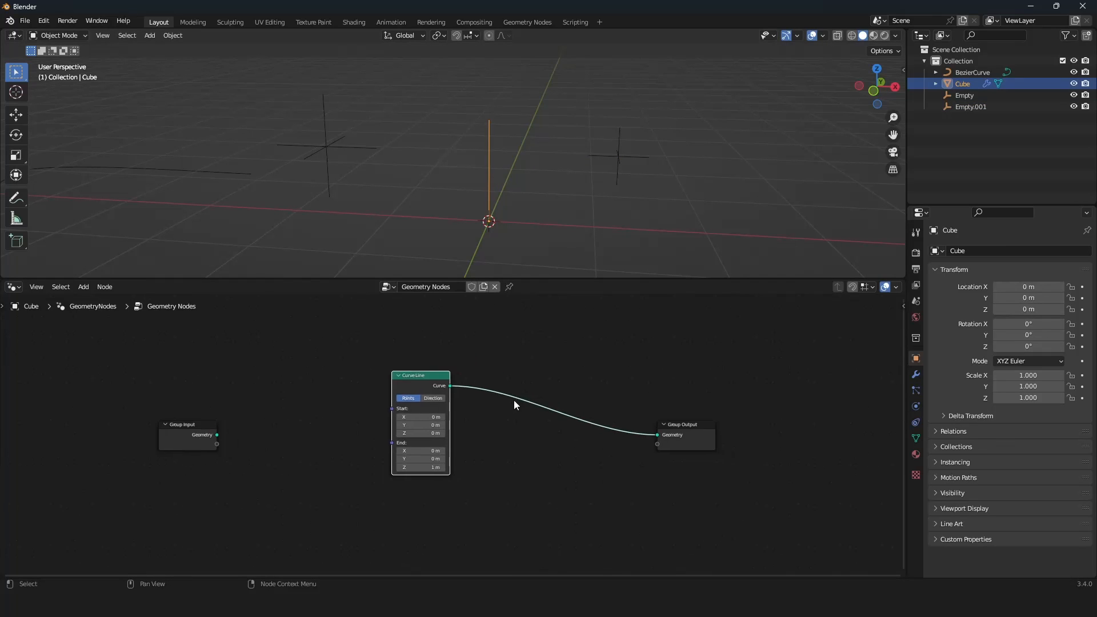
pyautogui.scroll(2, 513, 400)
pyautogui.moveTo(411, 368); pyautogui.dragTo(441, 382)
pyautogui.scroll(2, 653, 441)
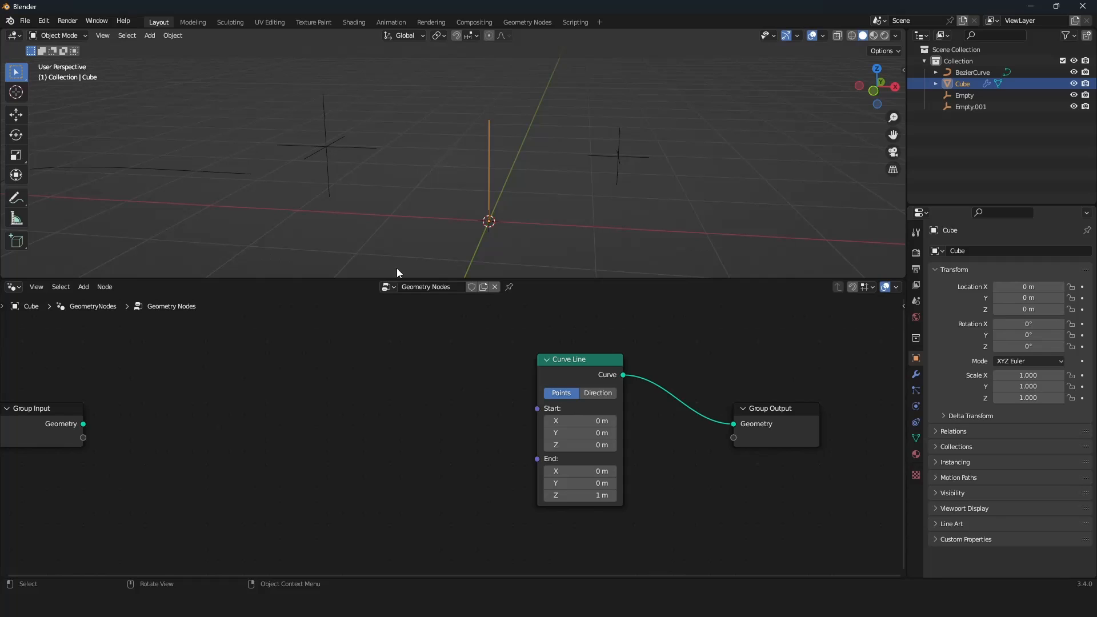
# Add an Object Info node for the first empty before the Curve Line node and set it to Relative
pyautogui.moveTo(536, 459); pyautogui.dragTo(259, 456)
pyautogui.moveTo(967, 98); pyautogui.dragTo(368, 352)
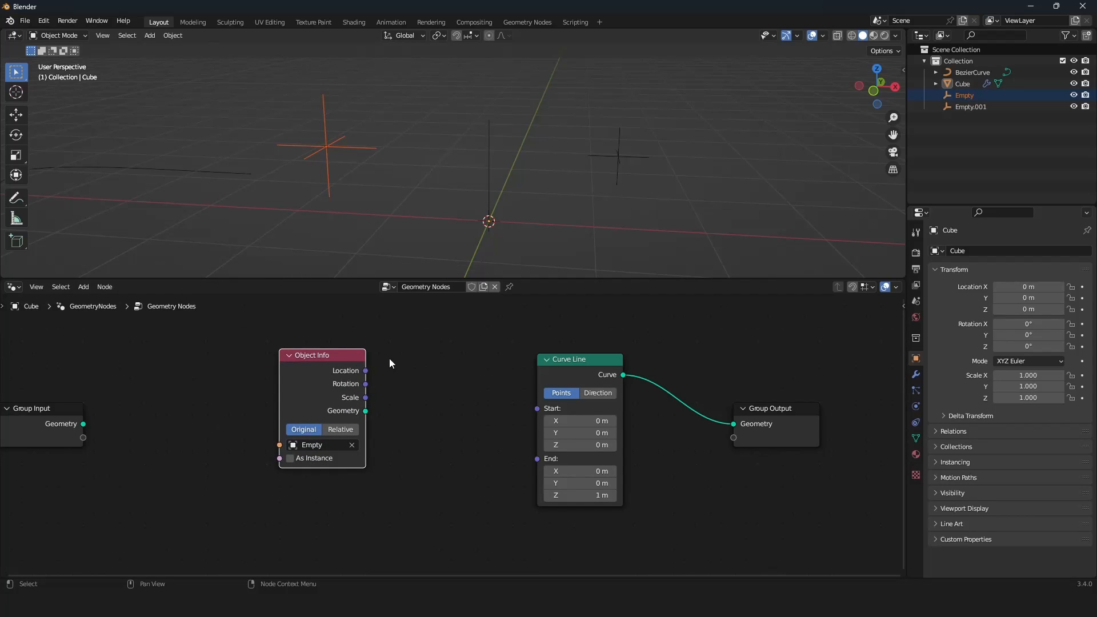
pyautogui.click(342, 430)
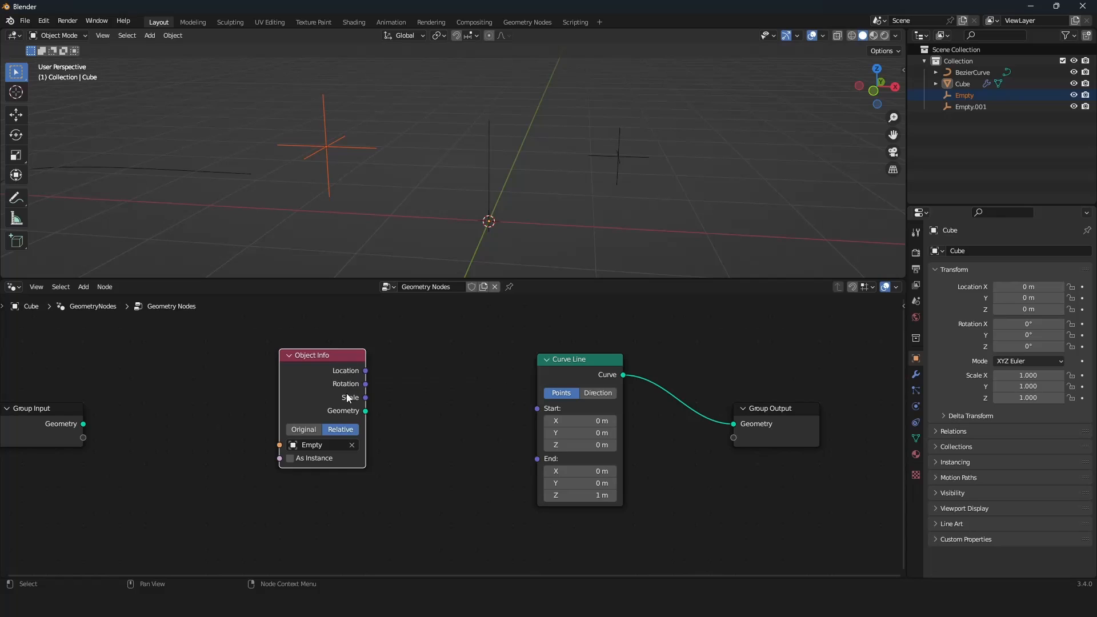
# Connect the first empty's Location output to the Curve Line's Start input and test the link by moving that empty
pyautogui.moveTo(366, 372); pyautogui.dragTo(541, 410)
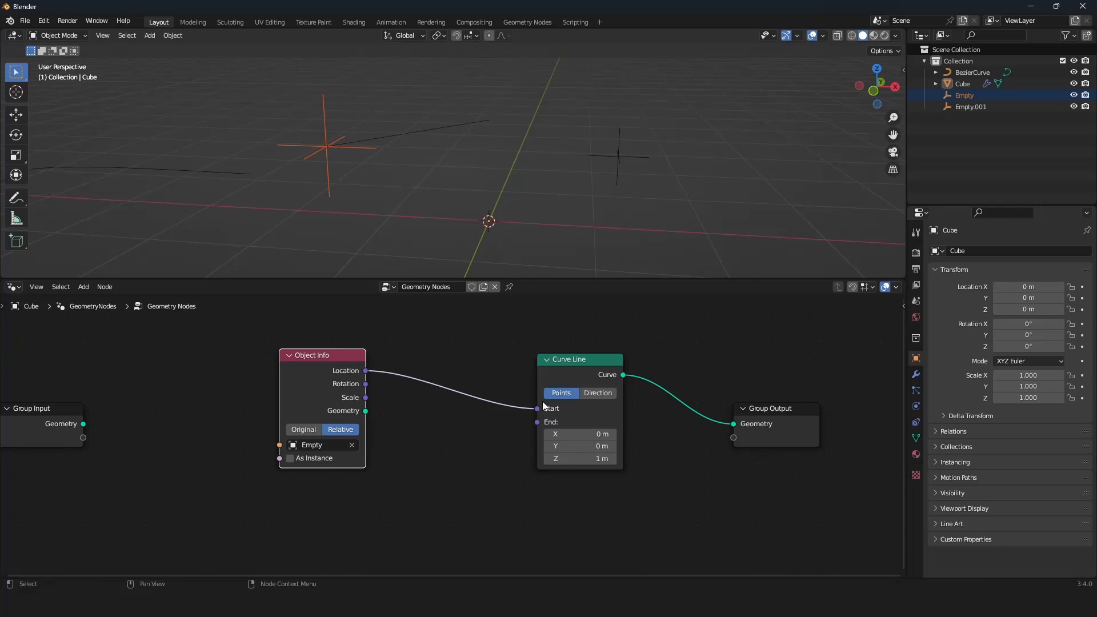
pyautogui.click(324, 158)
pyautogui.press('g')
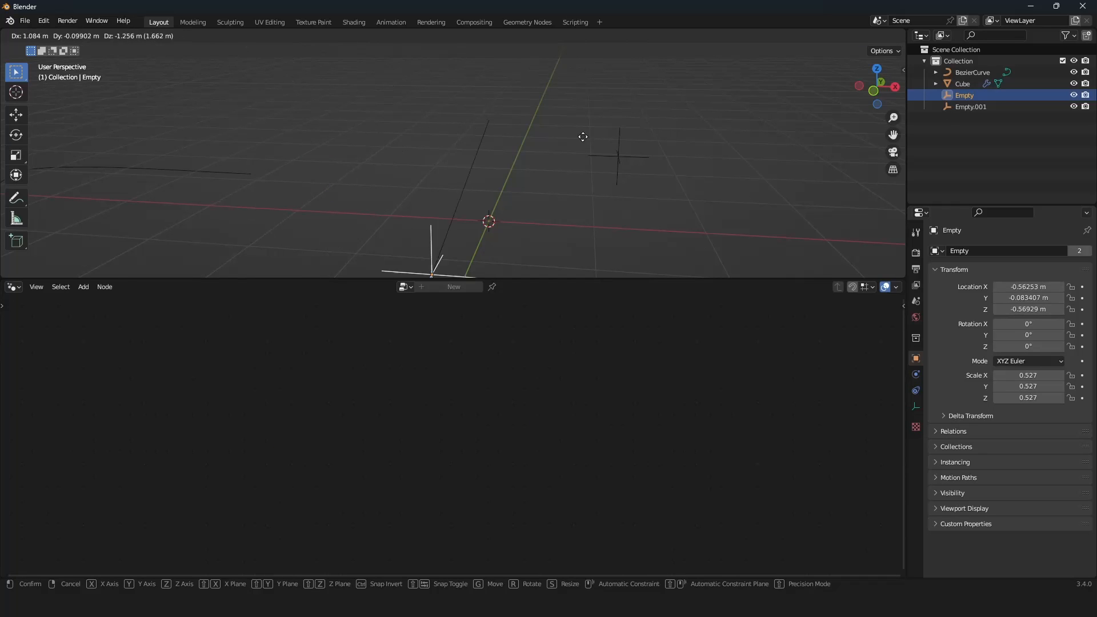
pyautogui.click(394, 243)
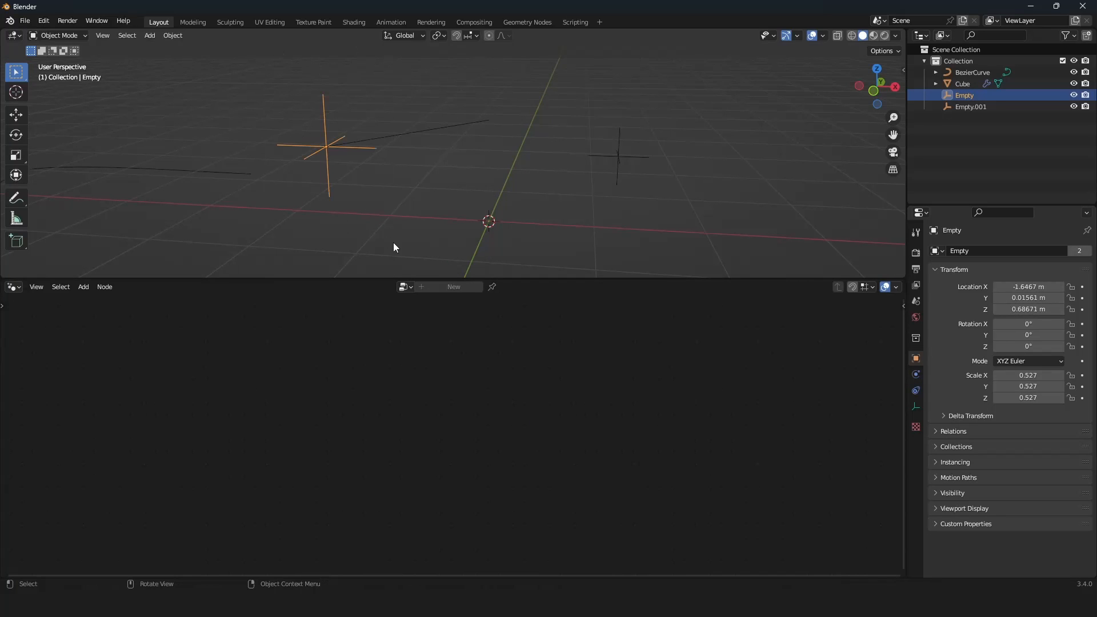
# Add an Object Info node for the second empty, set it to Relative, and connect its Location to the Curve Line's End input
pyautogui.click(436, 126)
pyautogui.scroll(-2, 447, 433)
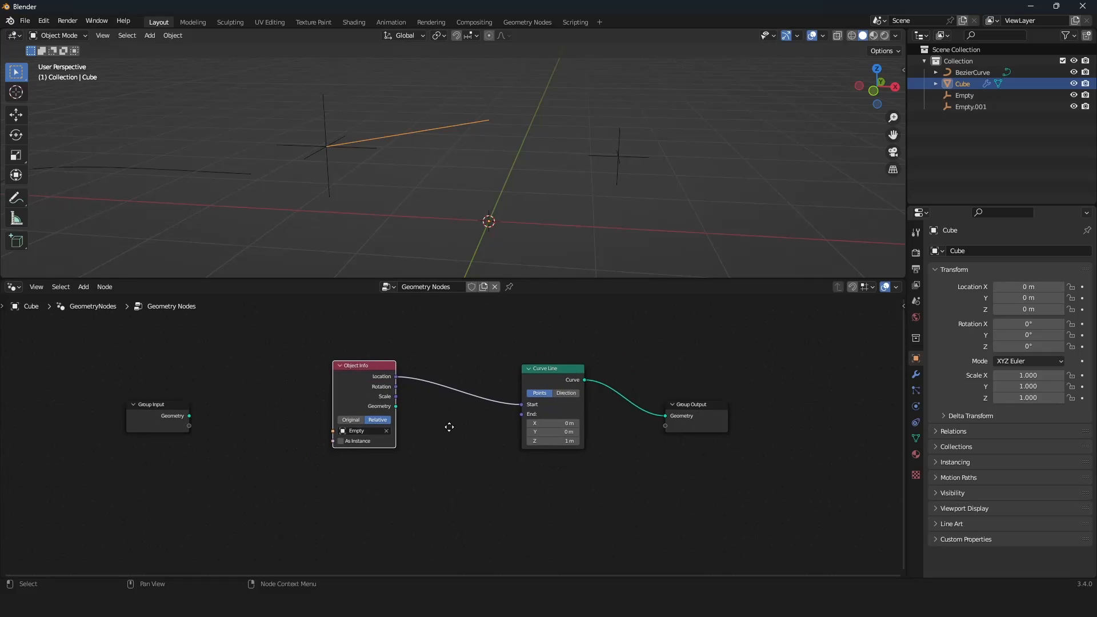
pyautogui.scroll(1, 449, 429)
pyautogui.scroll(1, 449, 428)
pyautogui.moveTo(540, 408); pyautogui.dragTo(362, 416)
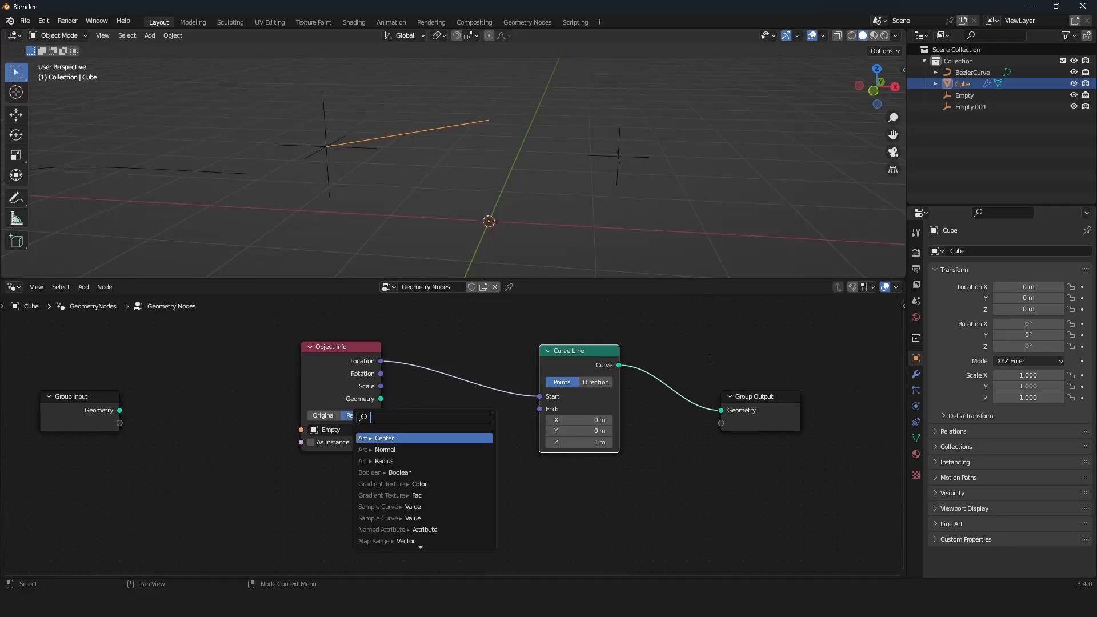
pyautogui.moveTo(966, 107); pyautogui.dragTo(542, 410)
pyautogui.click(358, 533)
# Move the second empty to about X 1.49, Y 0.37, Z 0.77 m to test the line's end point
pyautogui.click(618, 170)
pyautogui.press('g')
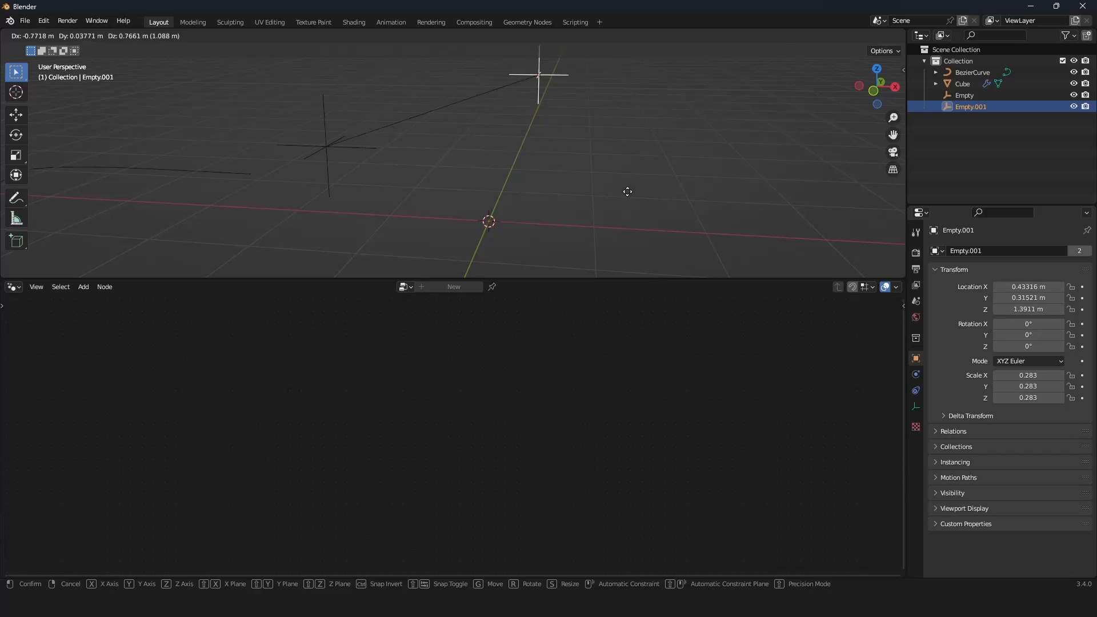
pyautogui.rightClick(713, 49)
pyautogui.press('g')
pyautogui.click(614, 201)
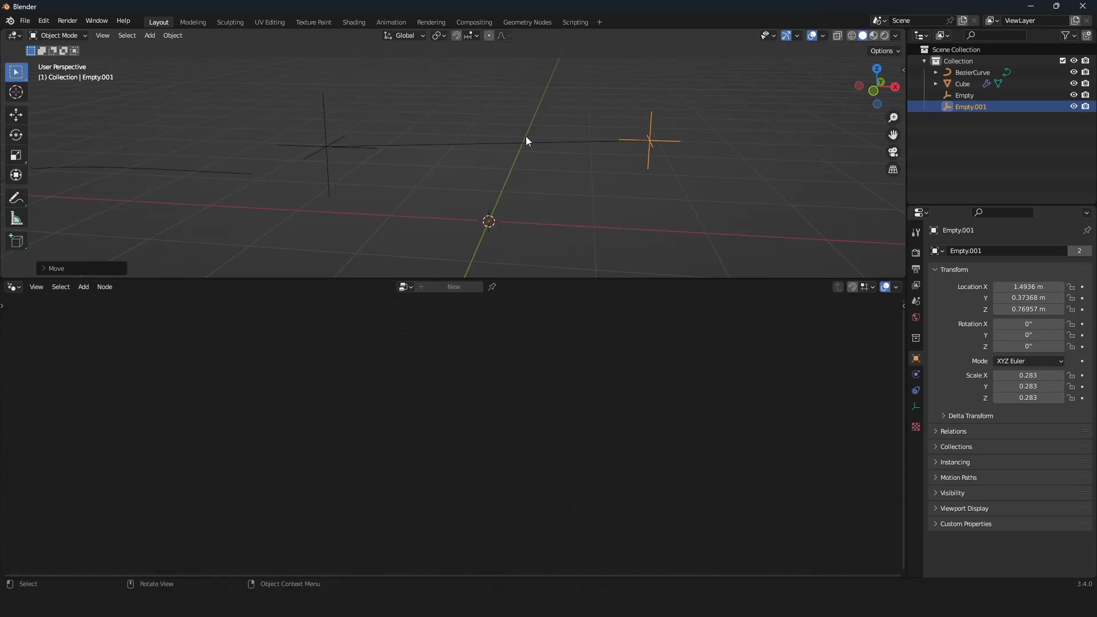
# Select the line object and place its Curve Line node beside the Object Info nodes, with the Group Output node farther away
pyautogui.click(526, 143)
pyautogui.moveTo(618, 235); pyautogui.dragTo(638, 218, button='middle')
pyautogui.scroll(3, 617, 218)
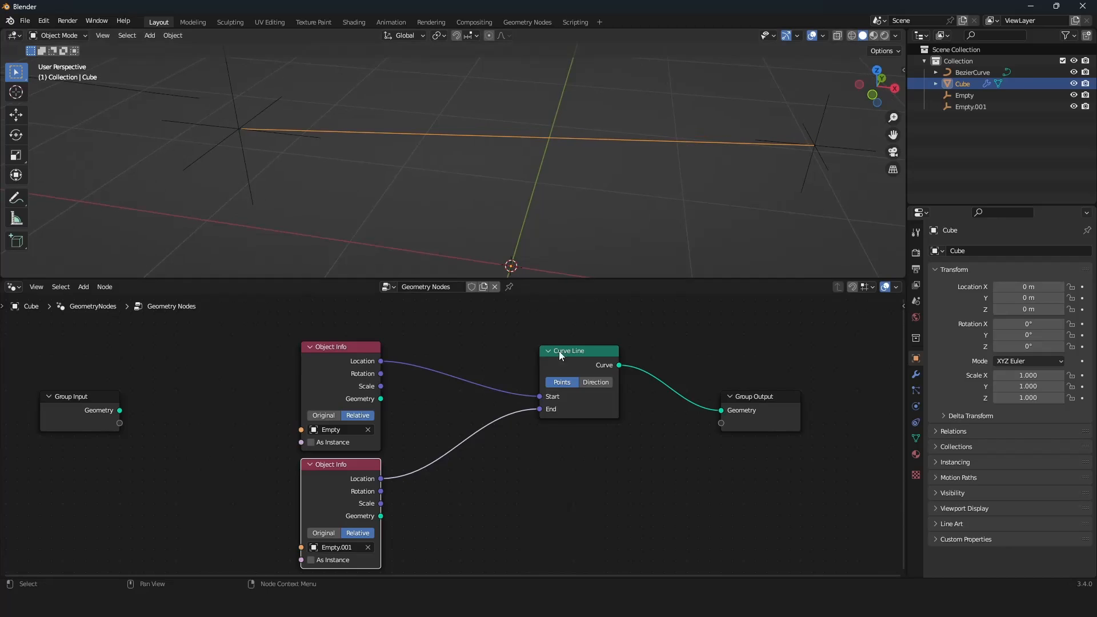
pyautogui.scroll(-5, 514, 405)
pyautogui.moveTo(505, 411); pyautogui.dragTo(479, 398, button='middle')
pyautogui.scroll(2, 486, 394)
pyautogui.moveTo(516, 379); pyautogui.dragTo(408, 371)
pyautogui.moveTo(630, 389); pyautogui.dragTo(730, 344)
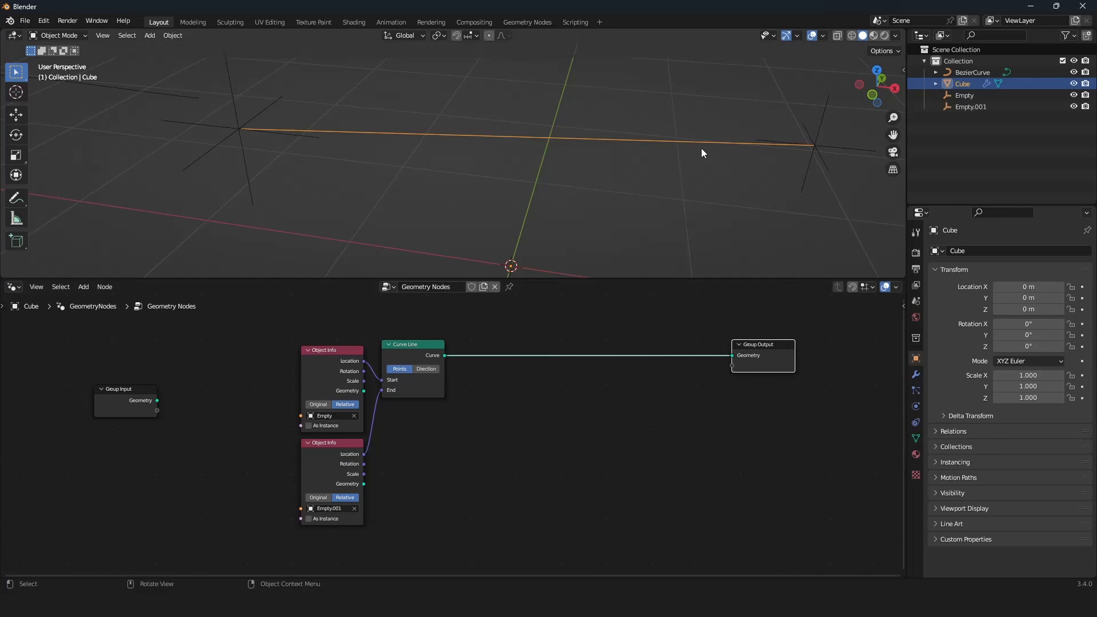
# Insert an Instance on Points node on the link between the Curve Line and Group Output nodes
pyautogui.moveTo(701, 149); pyautogui.dragTo(542, 199, button='middle')
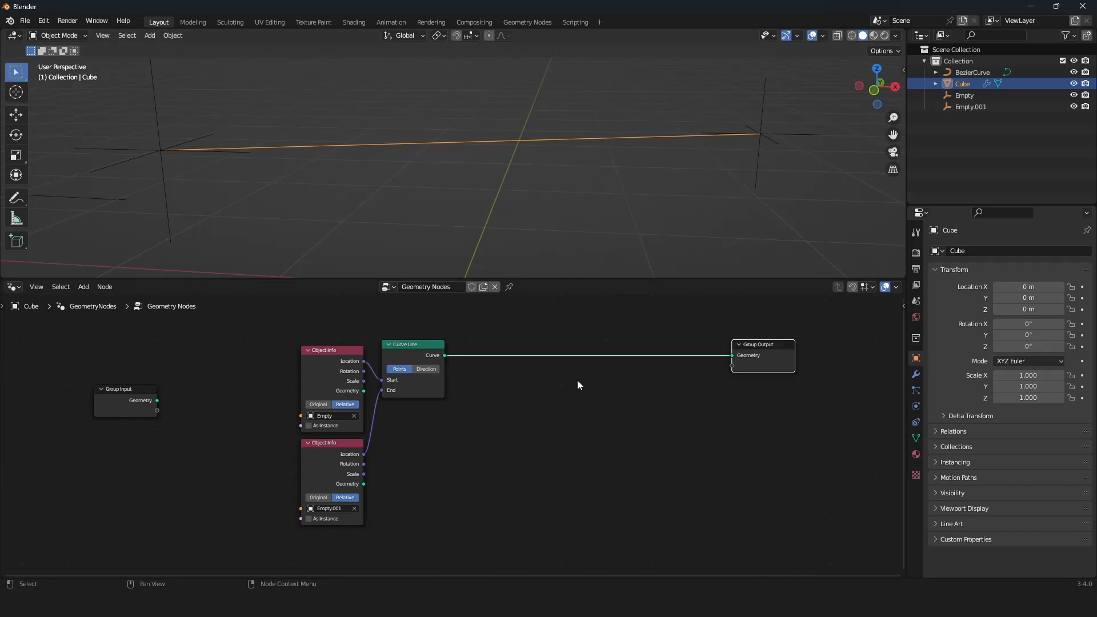
pyautogui.moveTo(577, 379); pyautogui.dragTo(530, 395, button='middle')
pyautogui.scroll(1, 546, 388)
pyautogui.scroll(1, 546, 388)
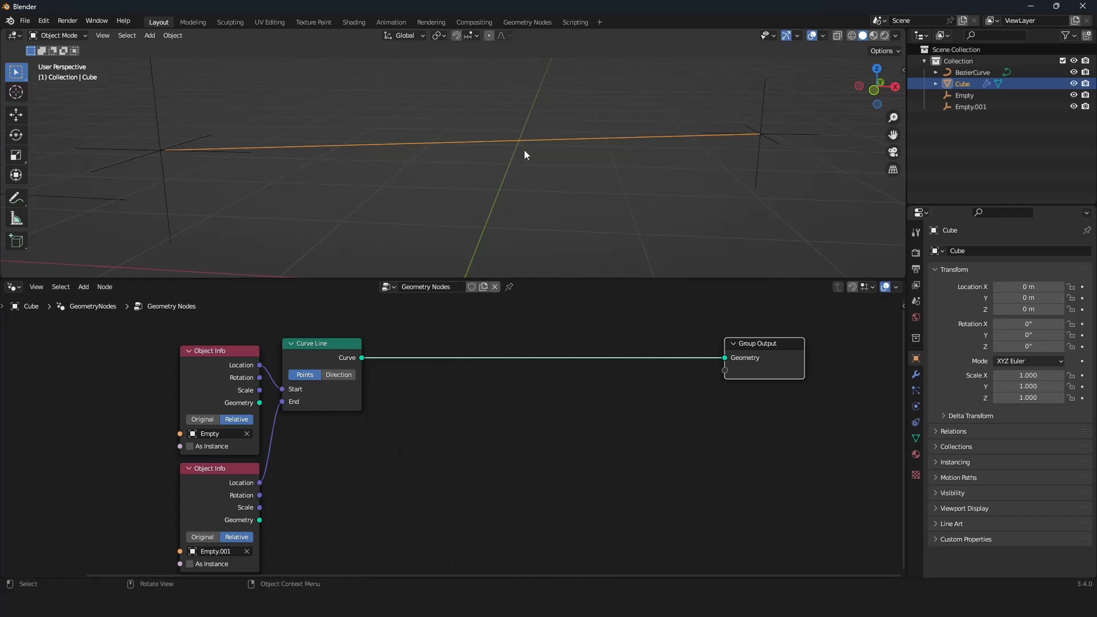
pyautogui.moveTo(499, 351); pyautogui.dragTo(478, 353, button='middle')
pyautogui.scroll(1, 479, 352)
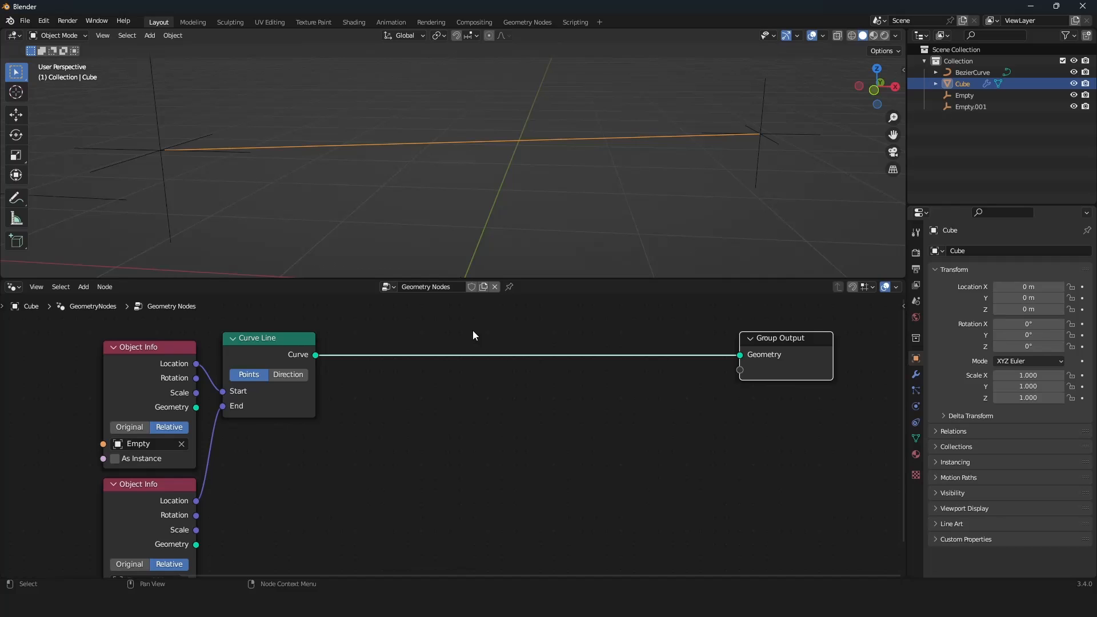
pyautogui.hotkey('shift', 'a')
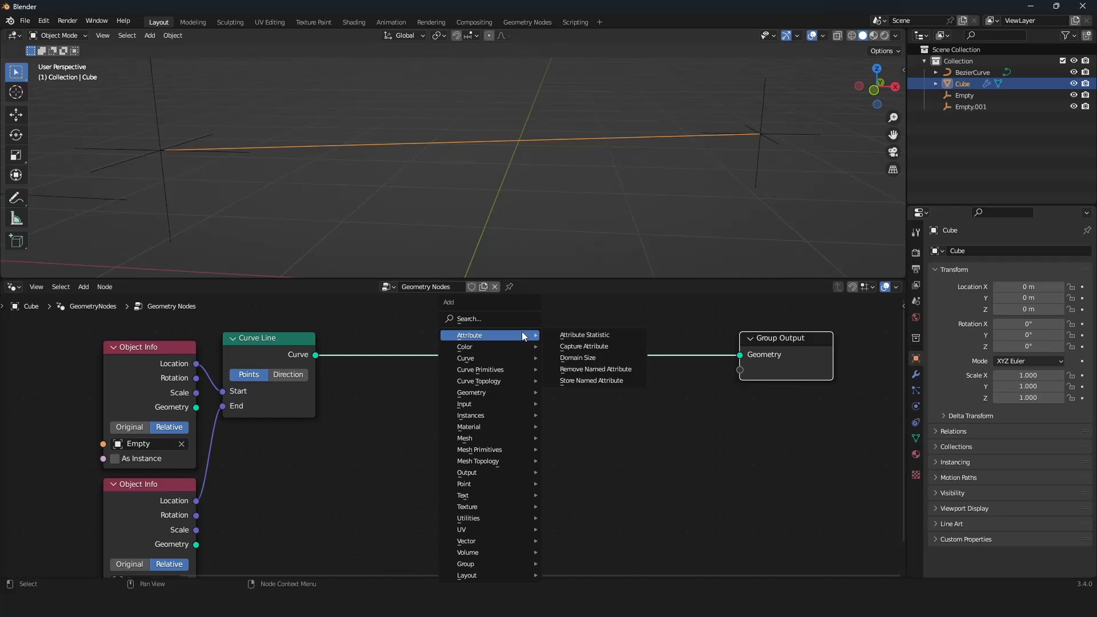
pyautogui.hotkey('shift', 'a')
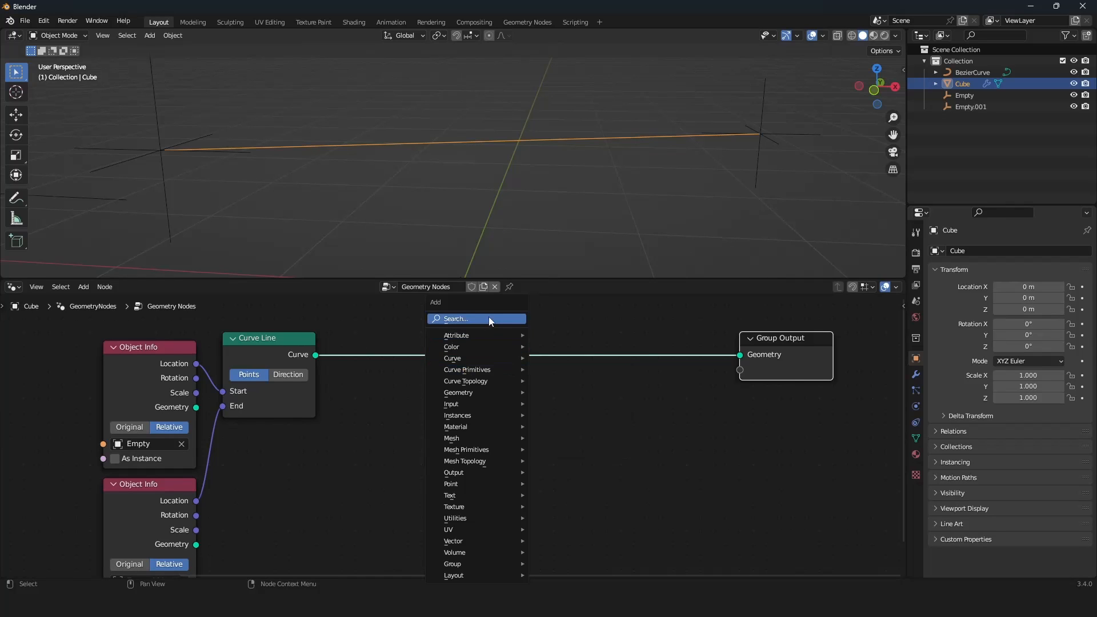
pyautogui.moveTo(471, 394)
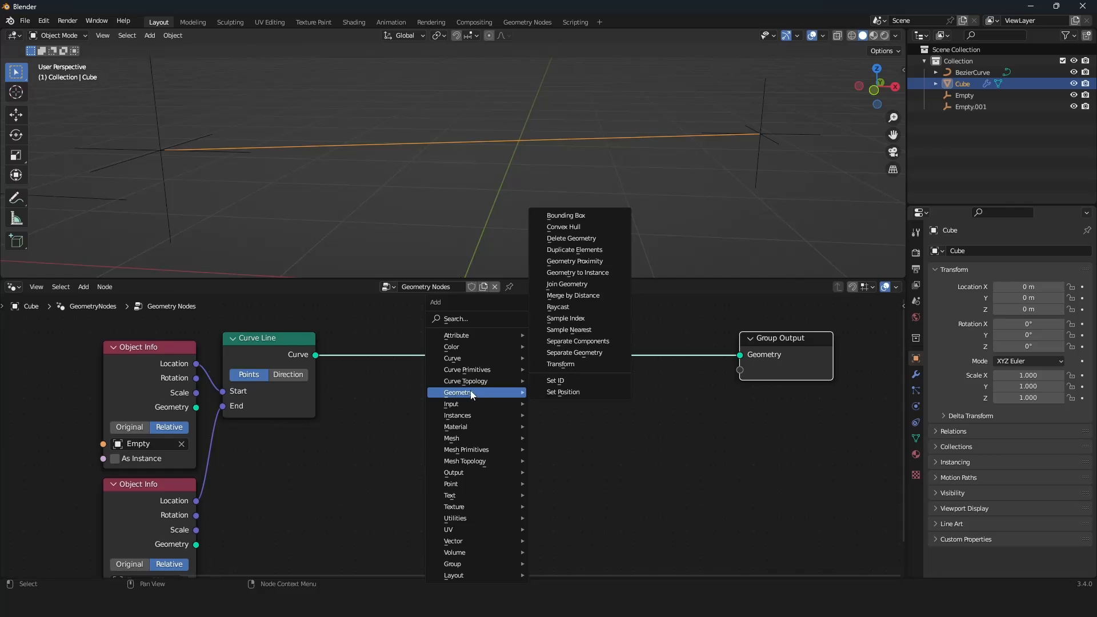
pyautogui.moveTo(468, 417)
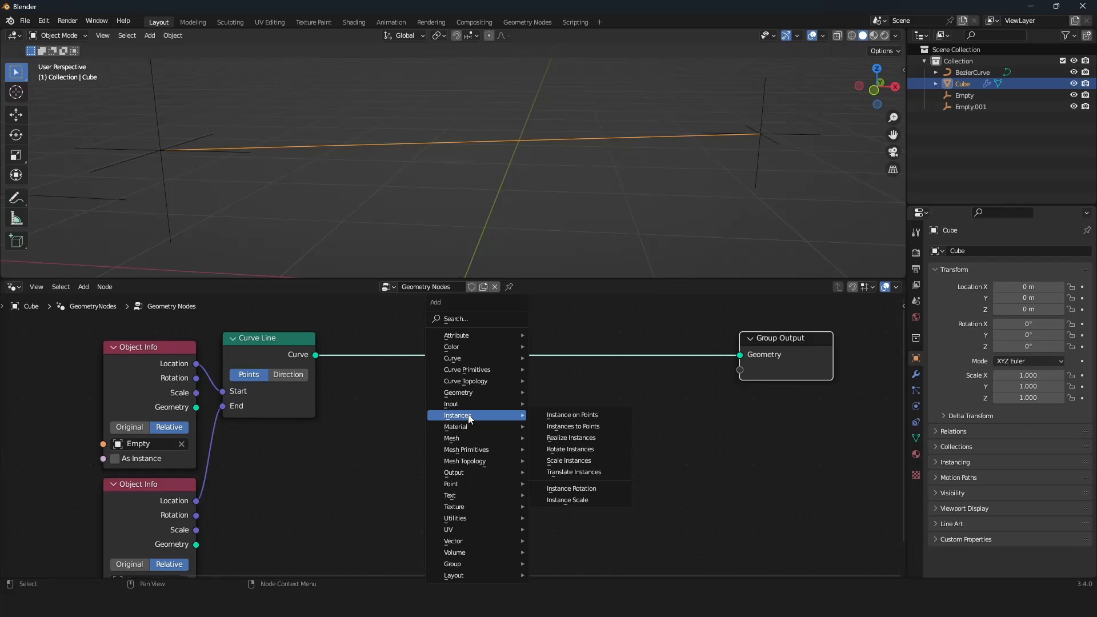
pyautogui.click(586, 418)
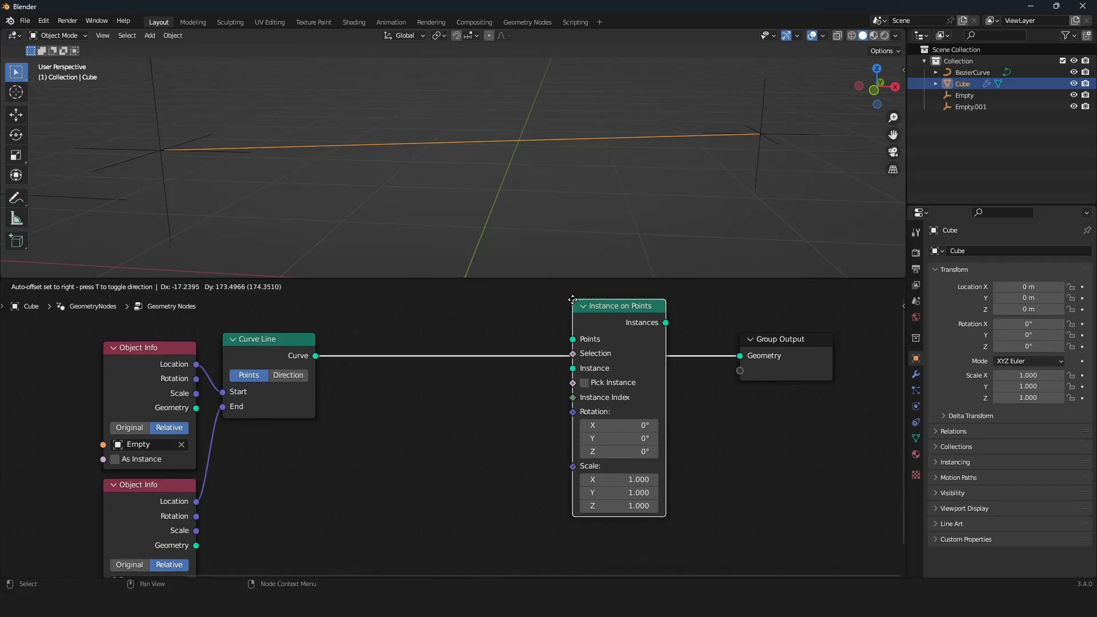
pyautogui.click(562, 330)
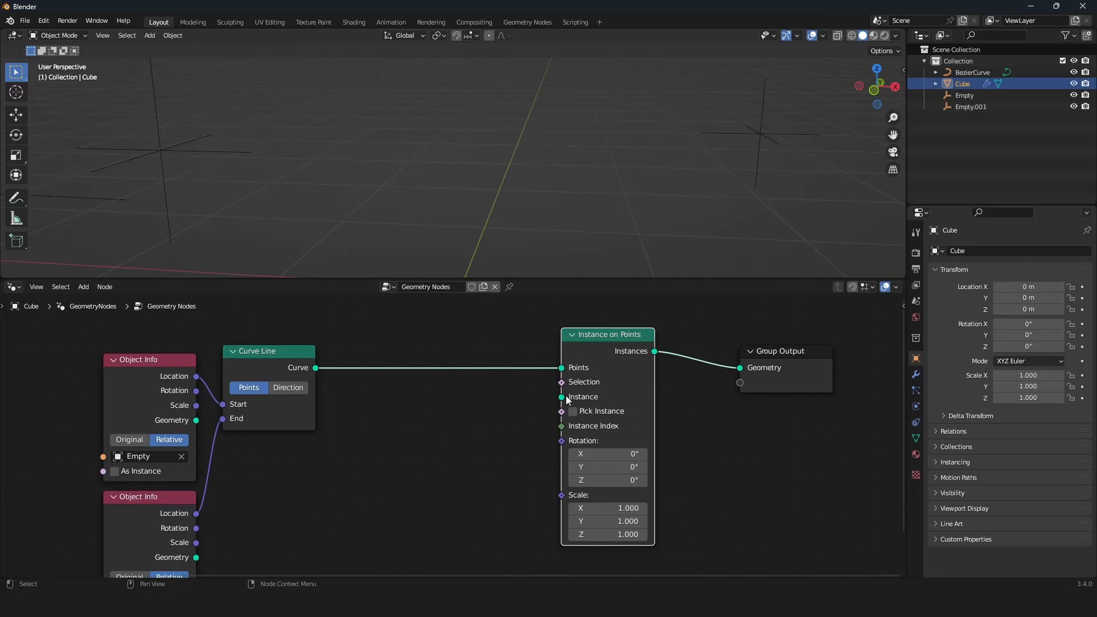
# Add an Ico Sphere node and connect its Mesh output to the Instance input of Instance on Points
pyautogui.moveTo(563, 396); pyautogui.dragTo(464, 403)
pyautogui.moveTo(512, 395); pyautogui.dragTo(538, 376, button='middle')
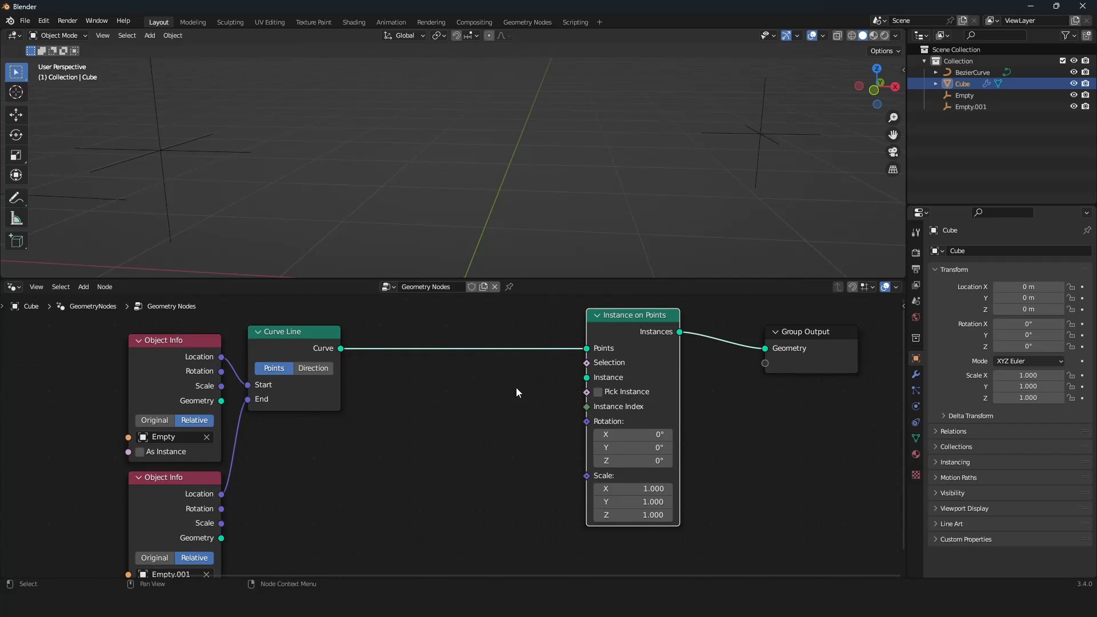
pyautogui.hotkey('shift', 'a')
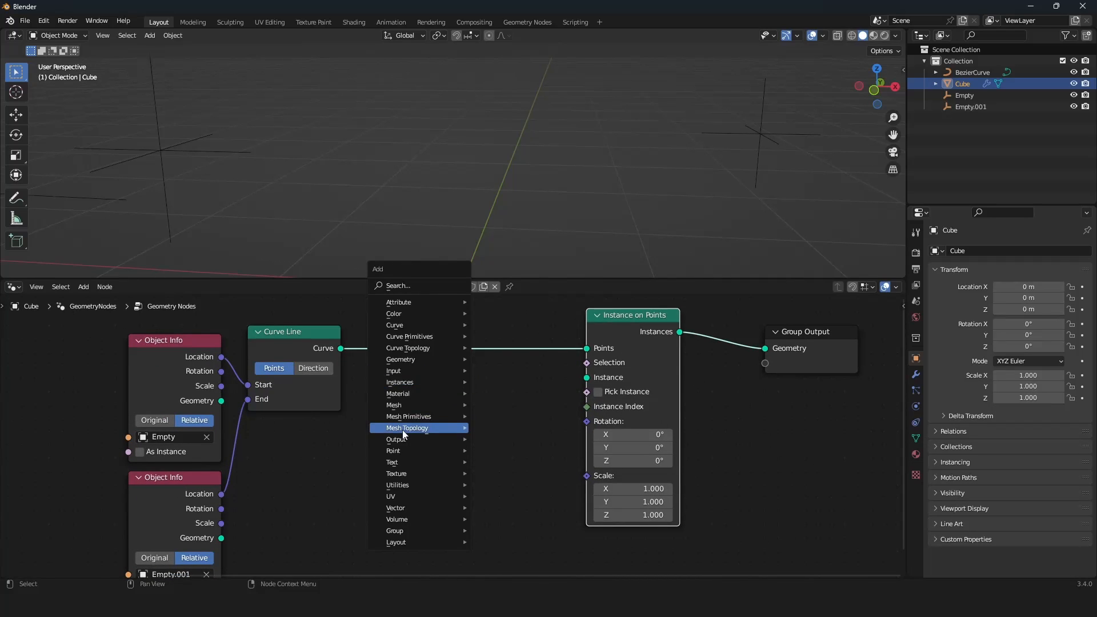
pyautogui.moveTo(406, 429)
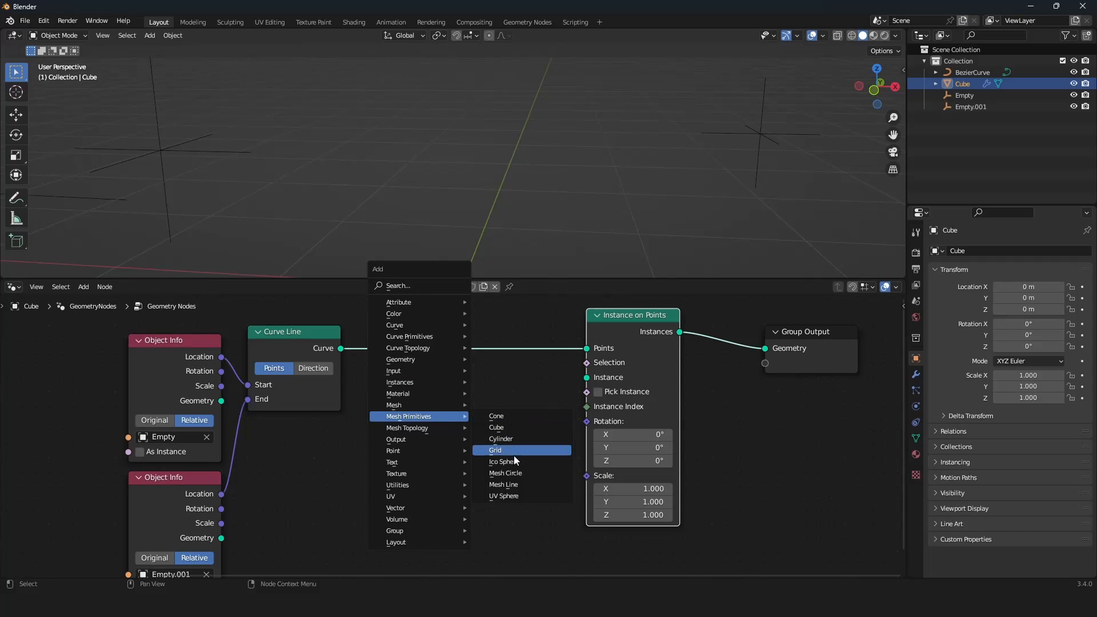
pyautogui.click(514, 461)
pyautogui.click(409, 398)
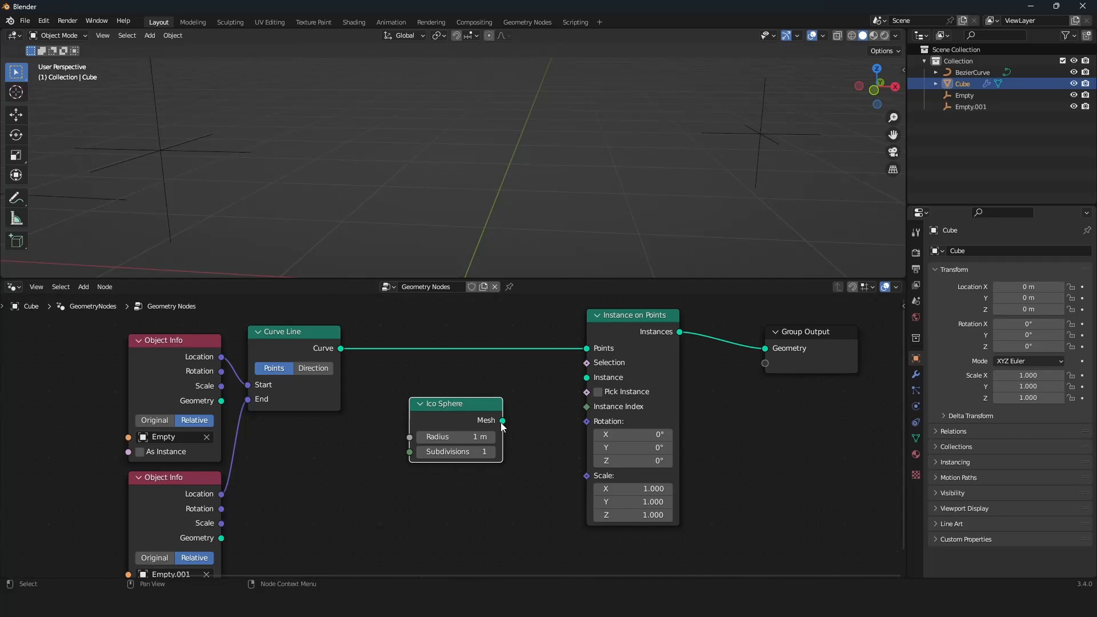
pyautogui.moveTo(502, 421); pyautogui.dragTo(586, 378)
# Set the Ico Sphere radius to 0.07 m
pyautogui.scroll(-3, 591, 191)
pyautogui.moveTo(592, 190); pyautogui.dragTo(613, 190, button='middle')
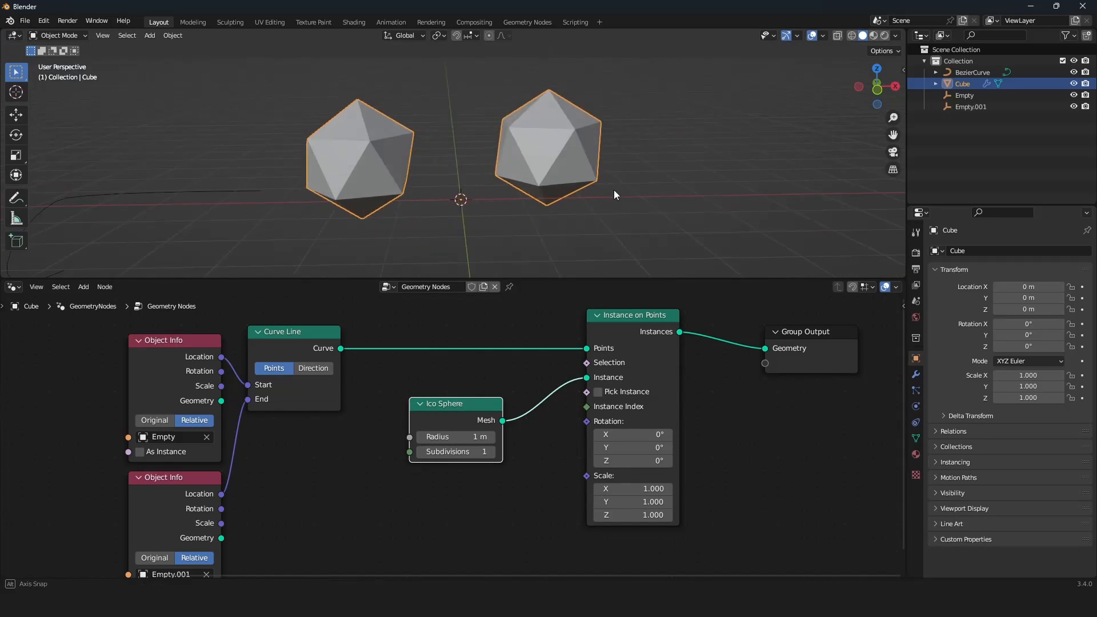
pyautogui.scroll(3, 604, 184)
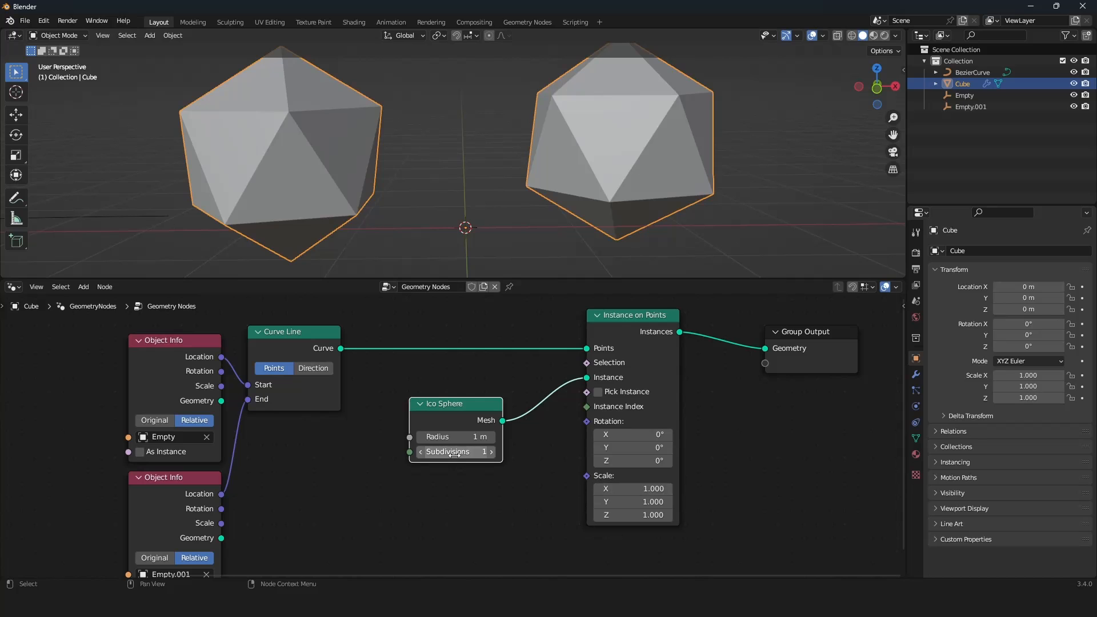
pyautogui.keyDown('shift'); pyautogui.moveTo(451, 437); pyautogui.dragTo(409, 437); pyautogui.keyUp('shift')
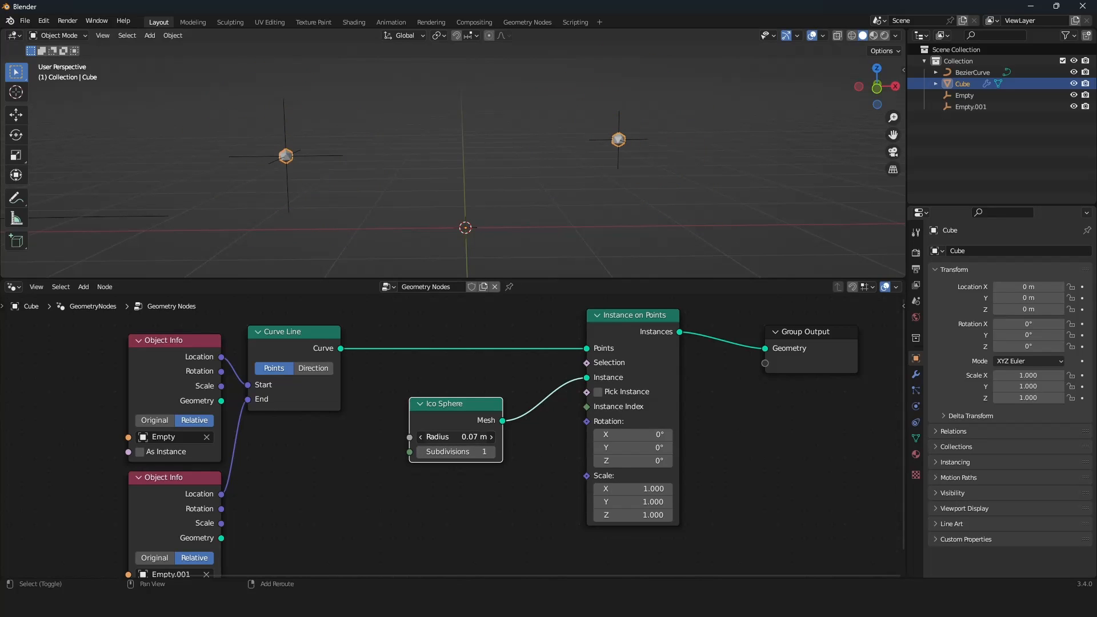
pyautogui.moveTo(552, 233); pyautogui.dragTo(531, 248, button='middle')
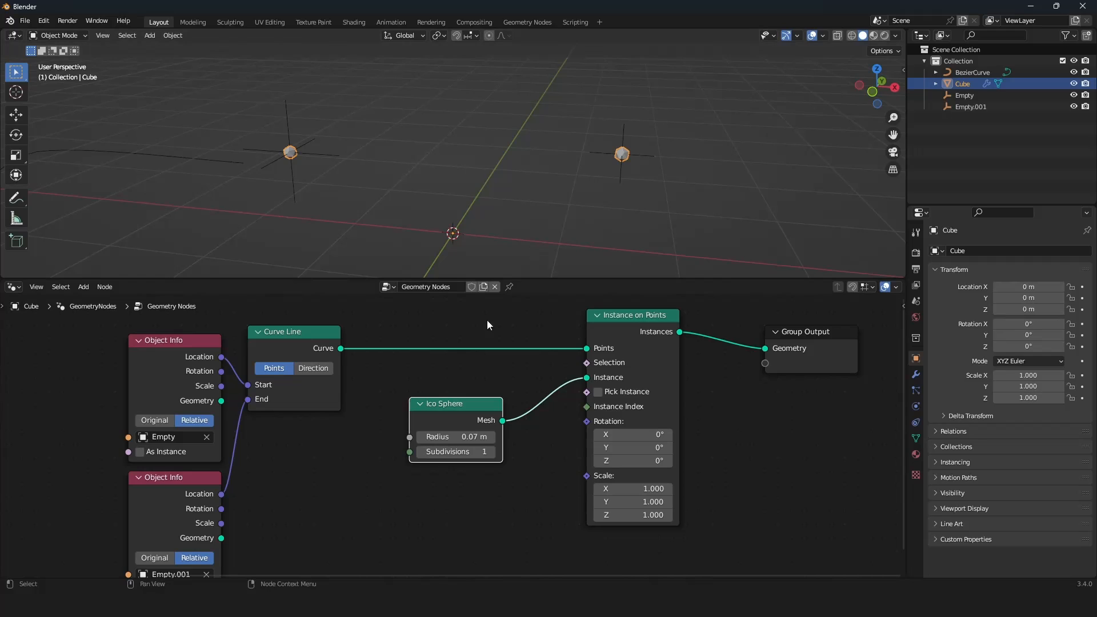
# Move the Instance on Points, Group Output and Ico Sphere nodes away from the Curve Line node to make room between them
pyautogui.scroll(-3, 441, 389)
pyautogui.moveTo(440, 390); pyautogui.dragTo(498, 369, button='middle')
pyautogui.scroll(3, 496, 369)
pyautogui.moveTo(370, 323)
pyautogui.mouseDown()
pyautogui.moveTo(375, 338)
pyautogui.moveTo(369, 322)
pyautogui.mouseUp()
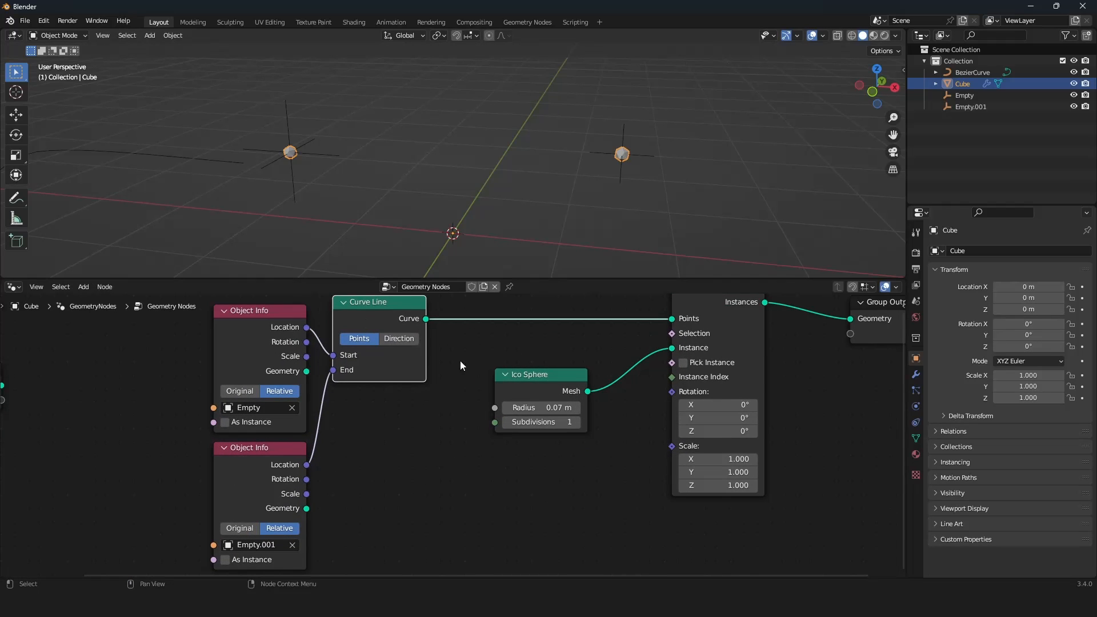
pyautogui.scroll(-1, 460, 361)
pyautogui.moveTo(465, 367); pyautogui.dragTo(482, 369, button='middle')
pyautogui.scroll(1, 483, 369)
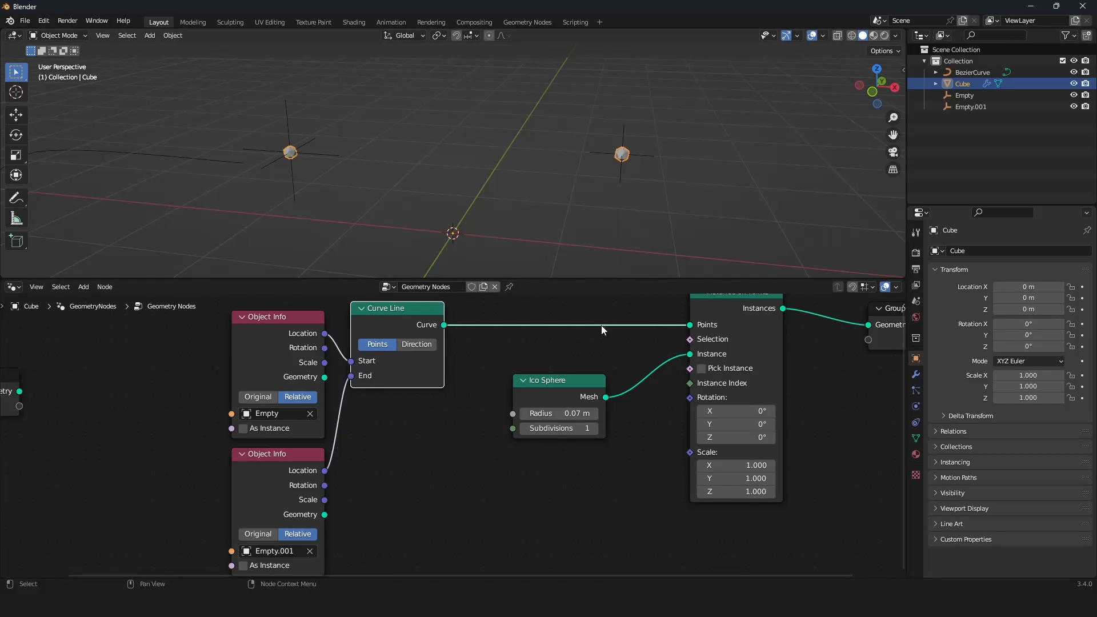
pyautogui.scroll(-5, 601, 324)
pyautogui.moveTo(615, 327); pyautogui.dragTo(539, 378, button='middle')
pyautogui.scroll(4, 549, 371)
pyautogui.moveTo(869, 328); pyautogui.dragTo(782, 376)
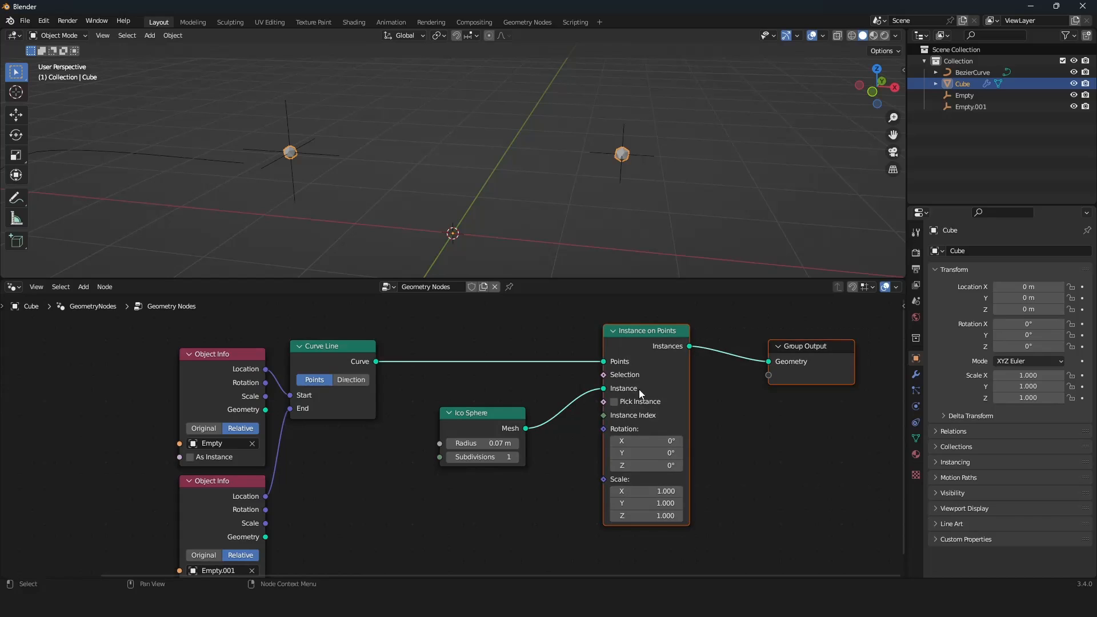
pyautogui.moveTo(645, 378); pyautogui.dragTo(725, 369)
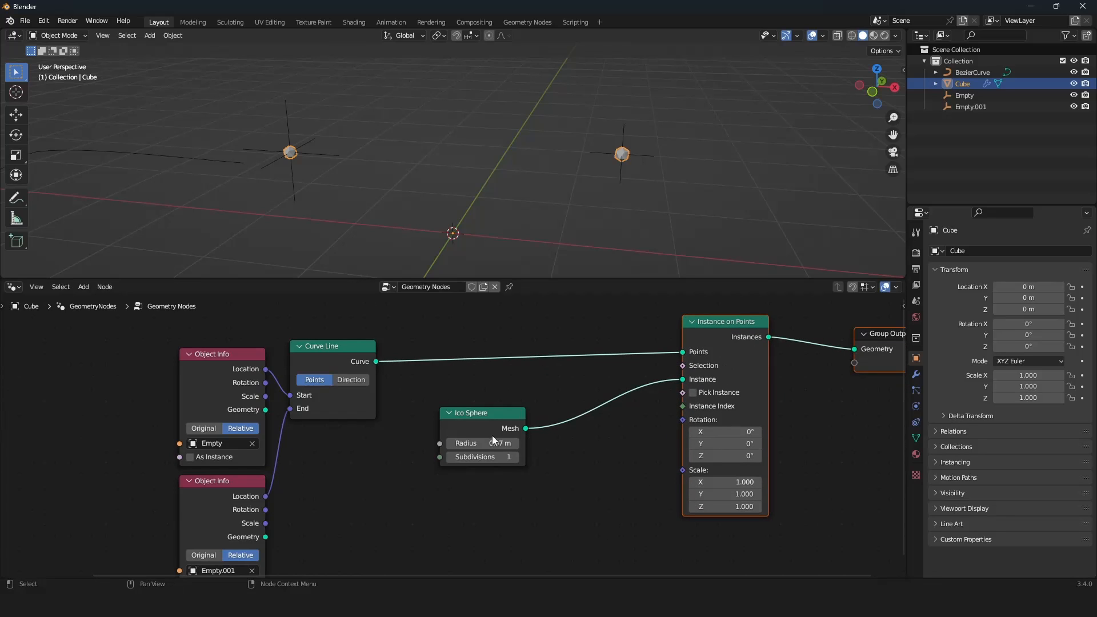
pyautogui.moveTo(492, 435); pyautogui.dragTo(615, 432)
pyautogui.moveTo(535, 387); pyautogui.dragTo(508, 397, button='middle')
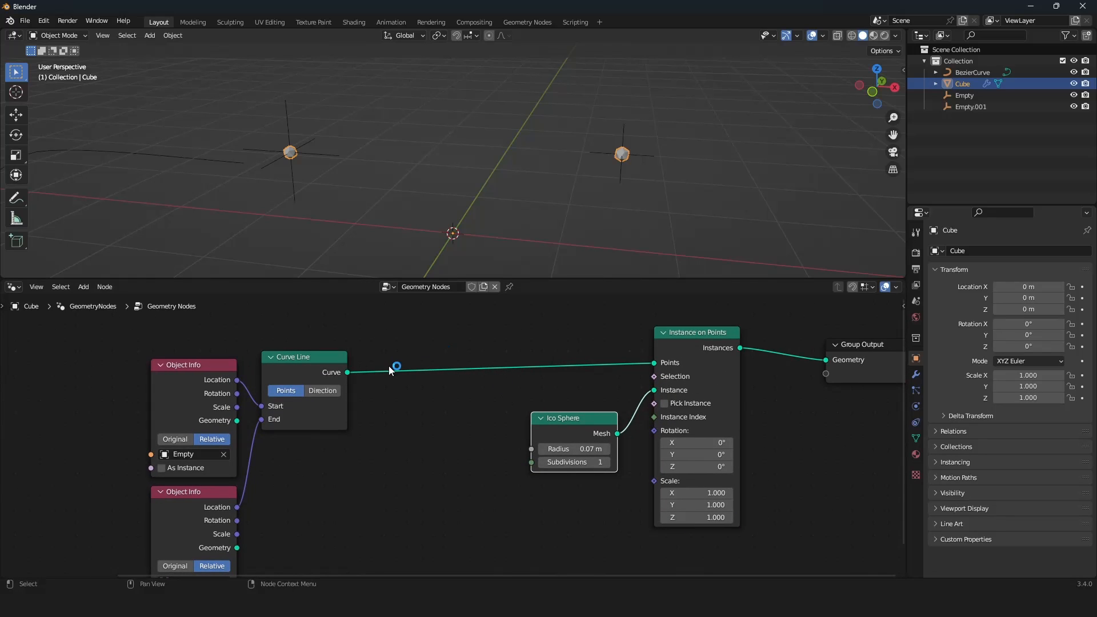
# Insert a Resample Curve node on the link between the Curve Line and Instance on Points nodes
pyautogui.moveTo(318, 374); pyautogui.dragTo(341, 348)
pyautogui.press('Escape')
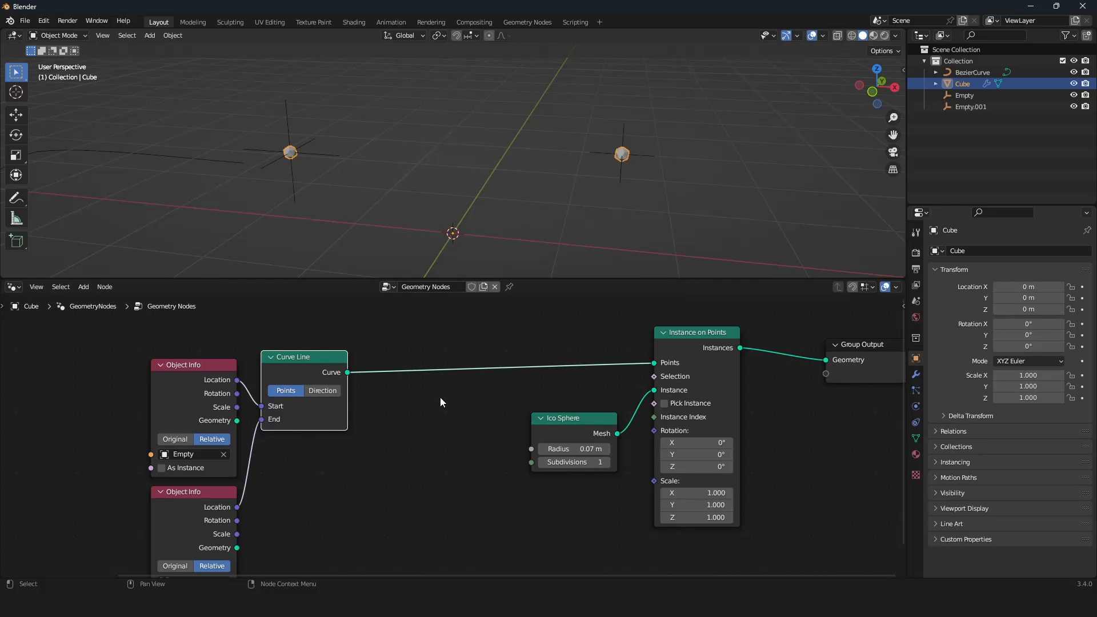
pyautogui.hotkey('shift', 'a')
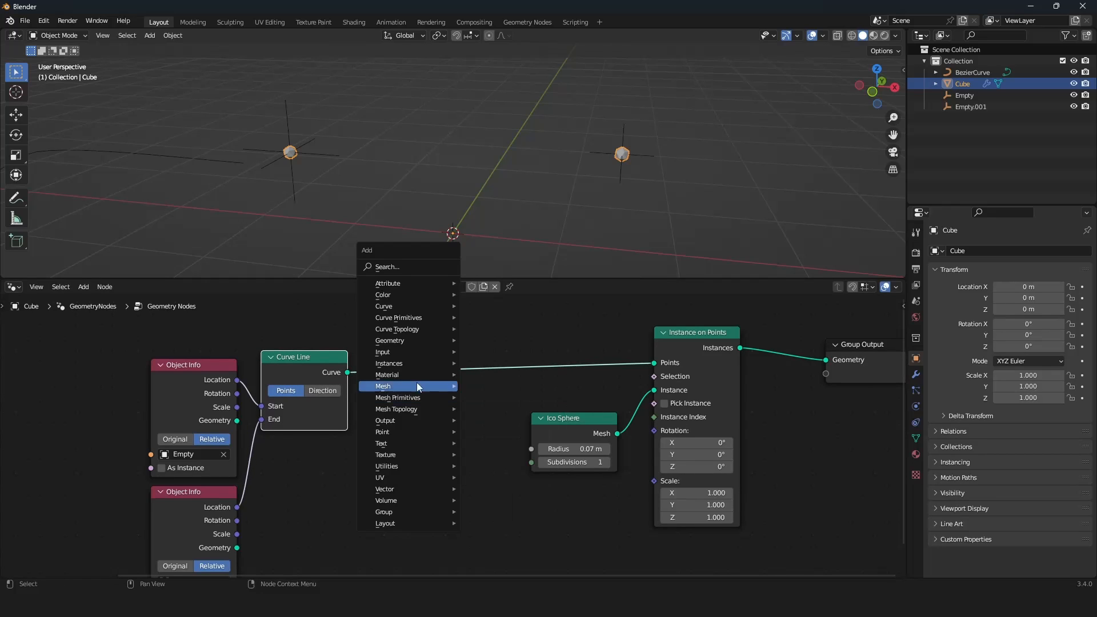
pyautogui.moveTo(410, 322)
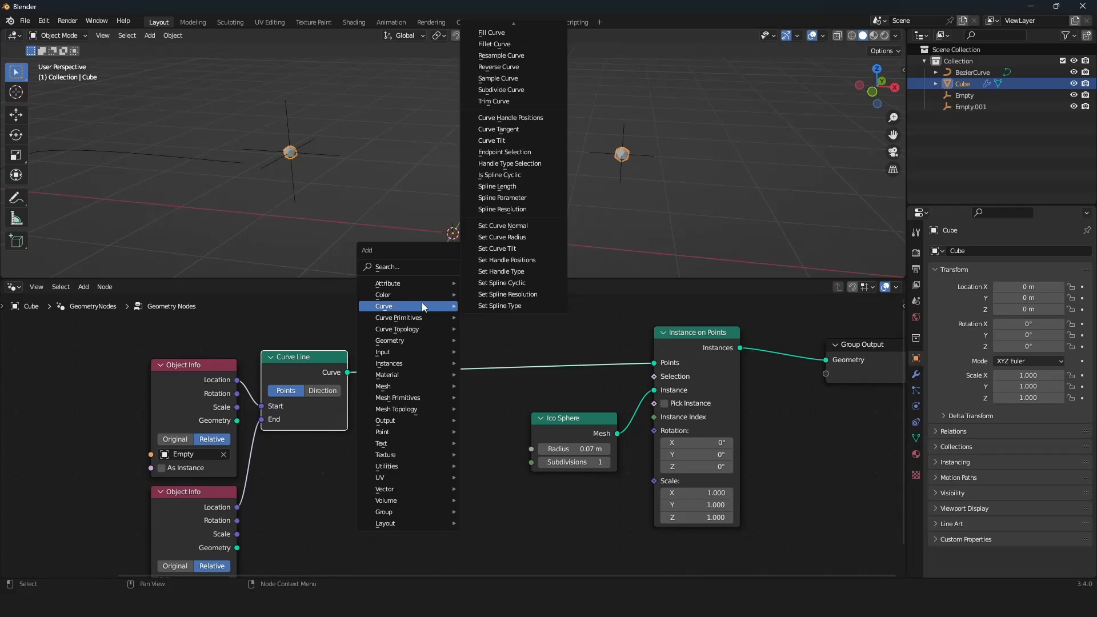
pyautogui.press('Escape')
pyautogui.hotkey('shift', 'a')
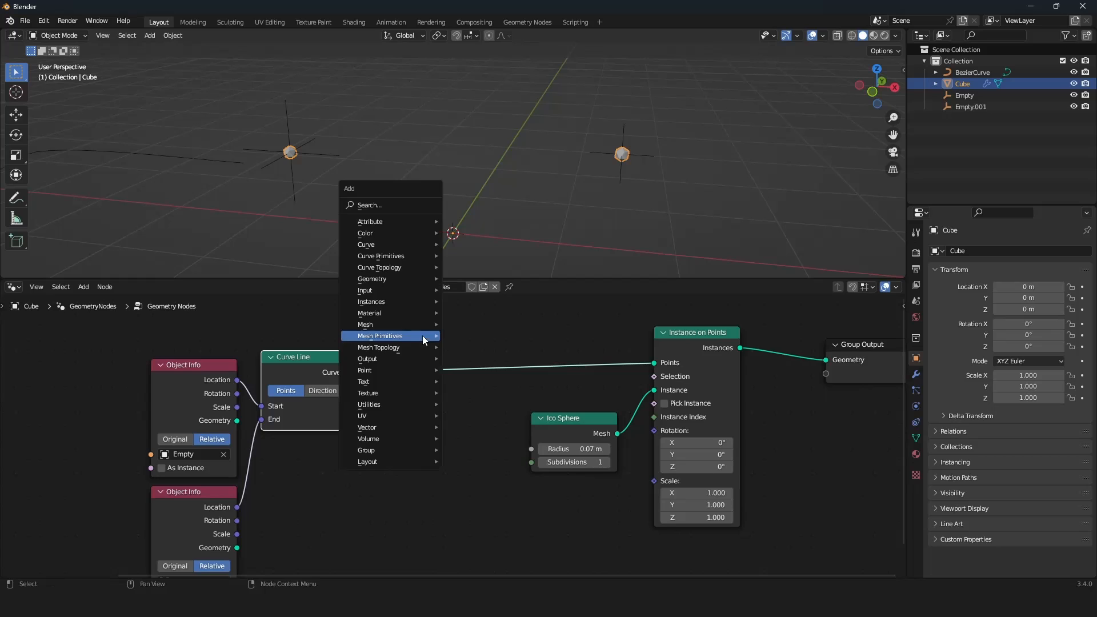
pyautogui.moveTo(392, 245)
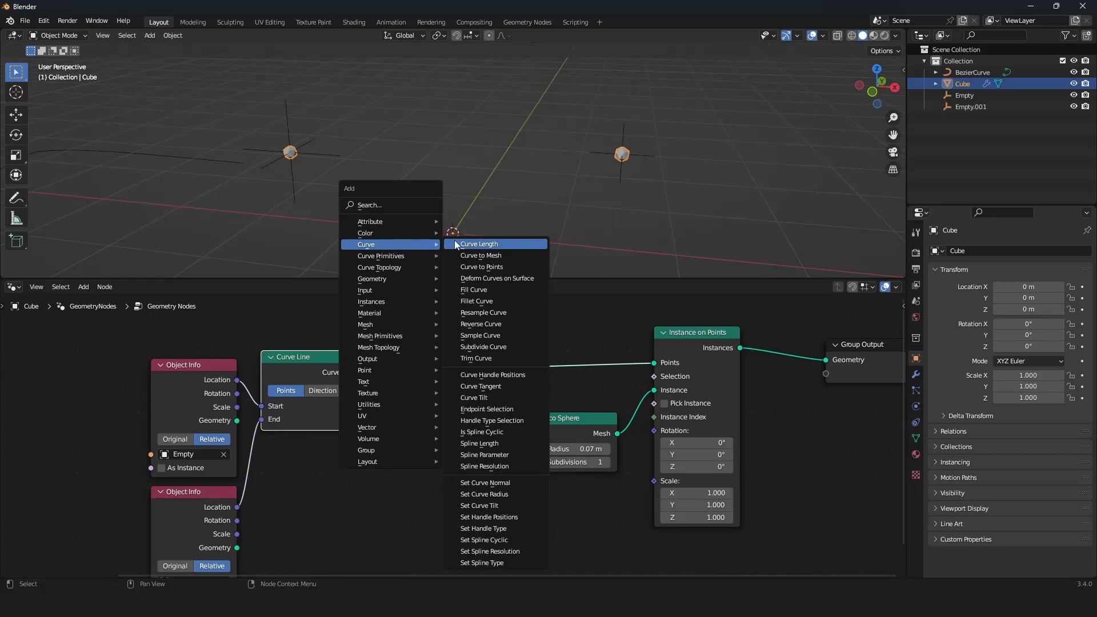
pyautogui.click(483, 316)
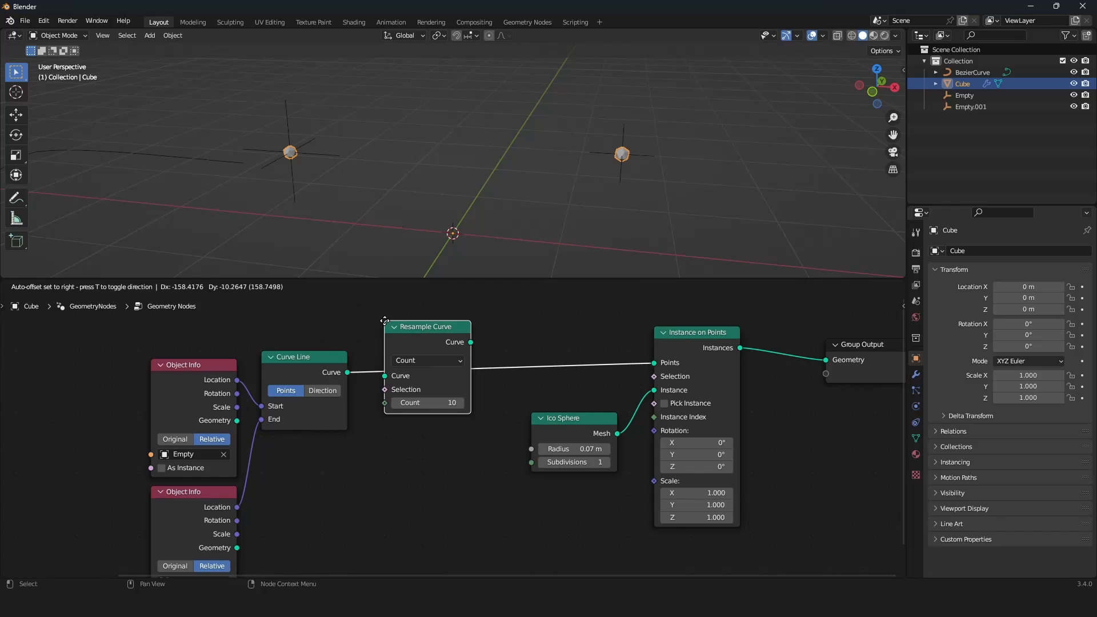
pyautogui.click(407, 321)
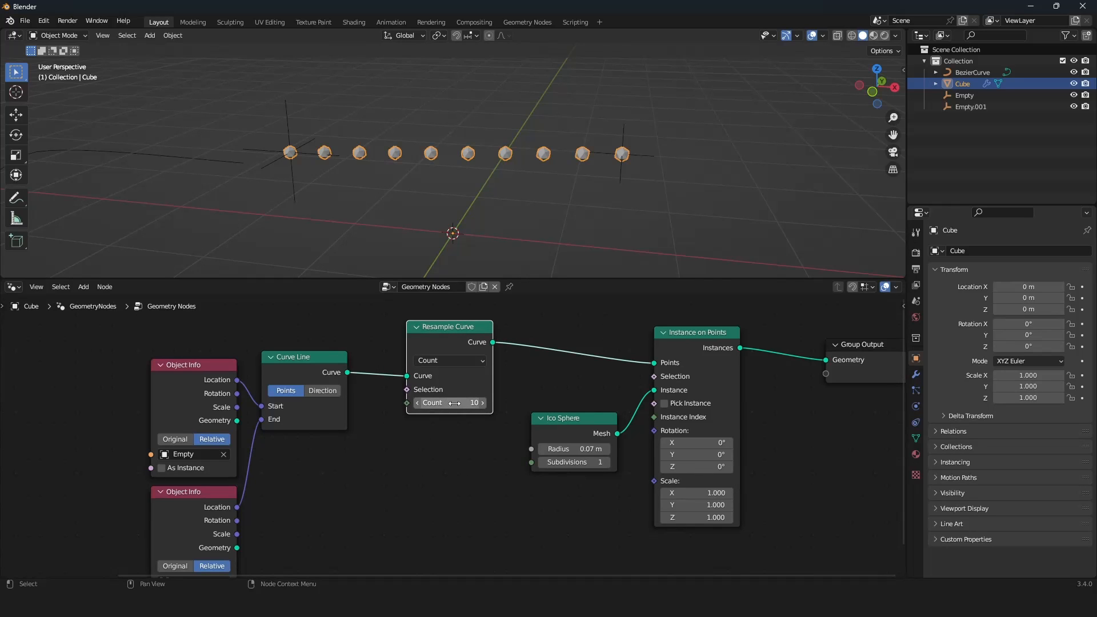
# Try moving Empty.001 away from the other empty to test the sphere spacing with a fixed count
pyautogui.moveTo(481, 204); pyautogui.dragTo(500, 217, button='middle')
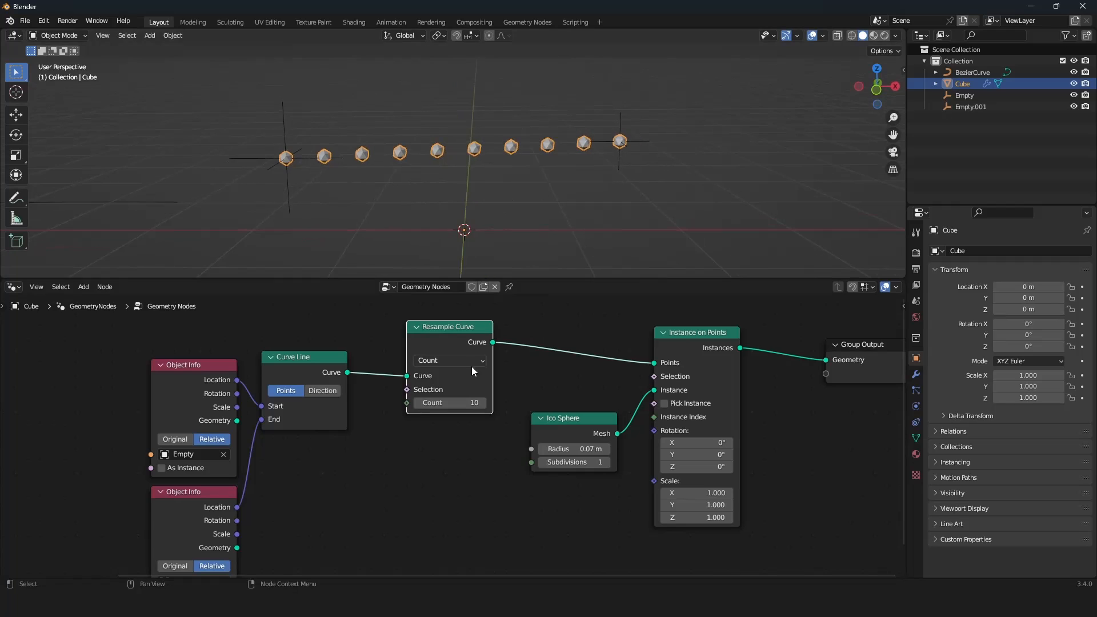
pyautogui.moveTo(449, 400)
pyautogui.mouseDown()
pyautogui.moveTo(514, 399)
pyautogui.moveTo(400, 399)
pyautogui.moveTo(452, 404)
pyautogui.mouseUp()
pyautogui.scroll(2, 524, 198)
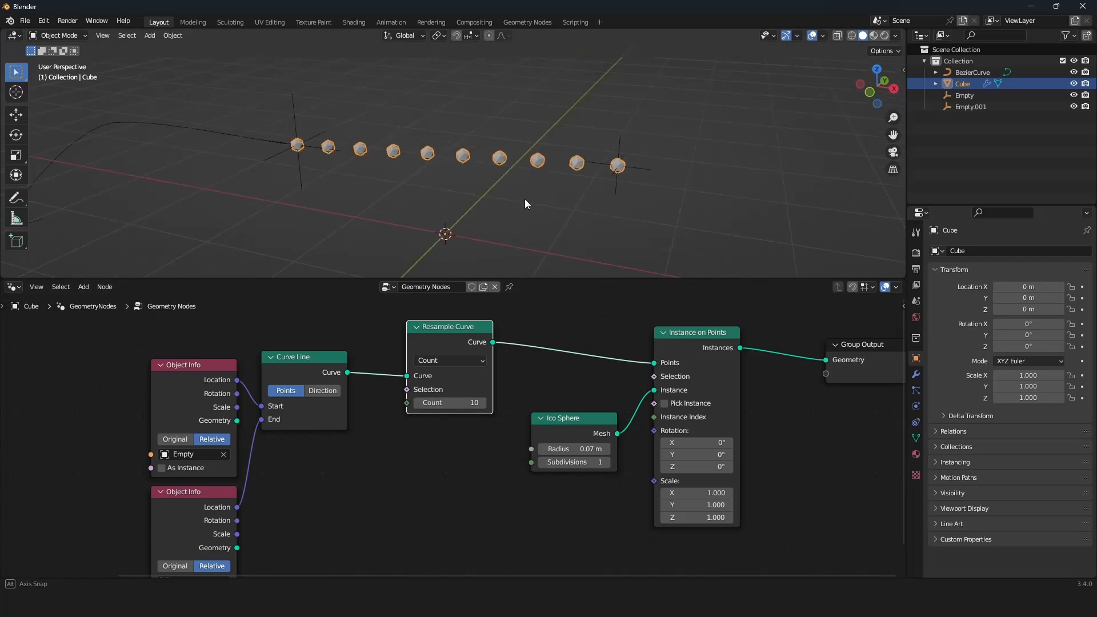
pyautogui.scroll(2, 564, 181)
pyautogui.scroll(-3, 563, 180)
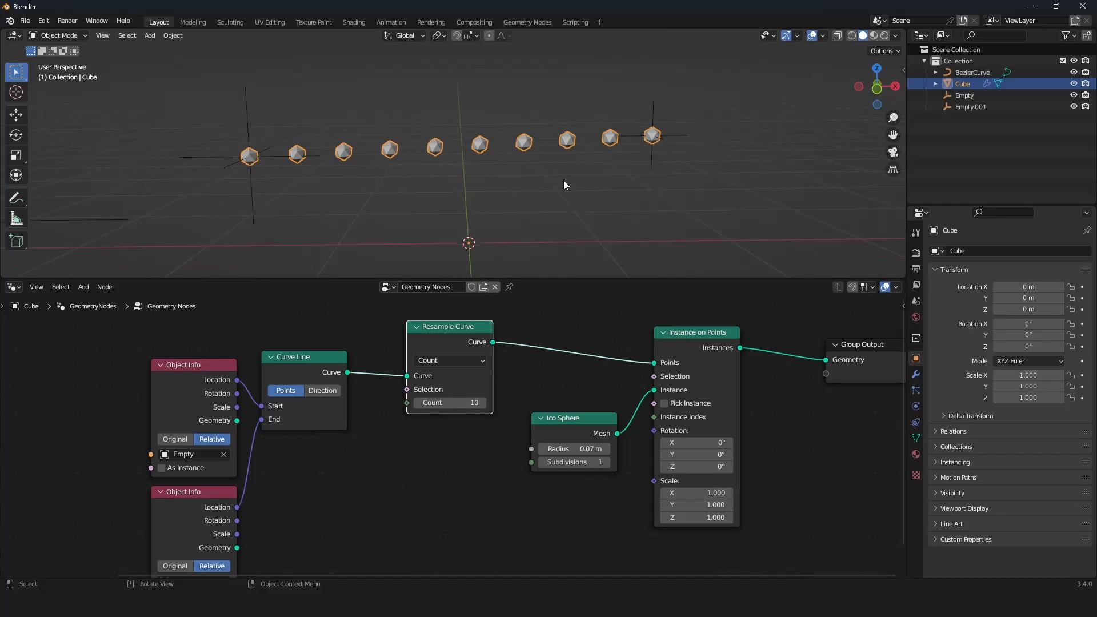
pyautogui.click(632, 149)
pyautogui.scroll(-2, 570, 216)
pyautogui.moveTo(570, 216)
pyautogui.mouseDown(button='middle')
pyautogui.moveTo(537, 223)
pyautogui.moveTo(582, 218)
pyautogui.mouseUp(button='middle')
pyautogui.press('g')
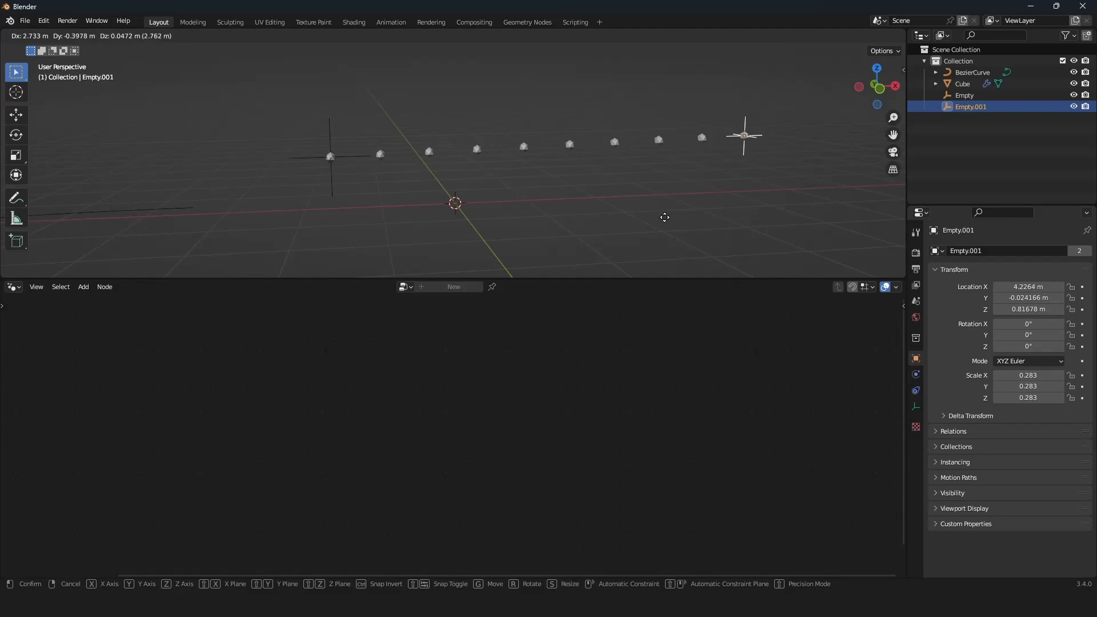
pyautogui.rightClick(721, 239)
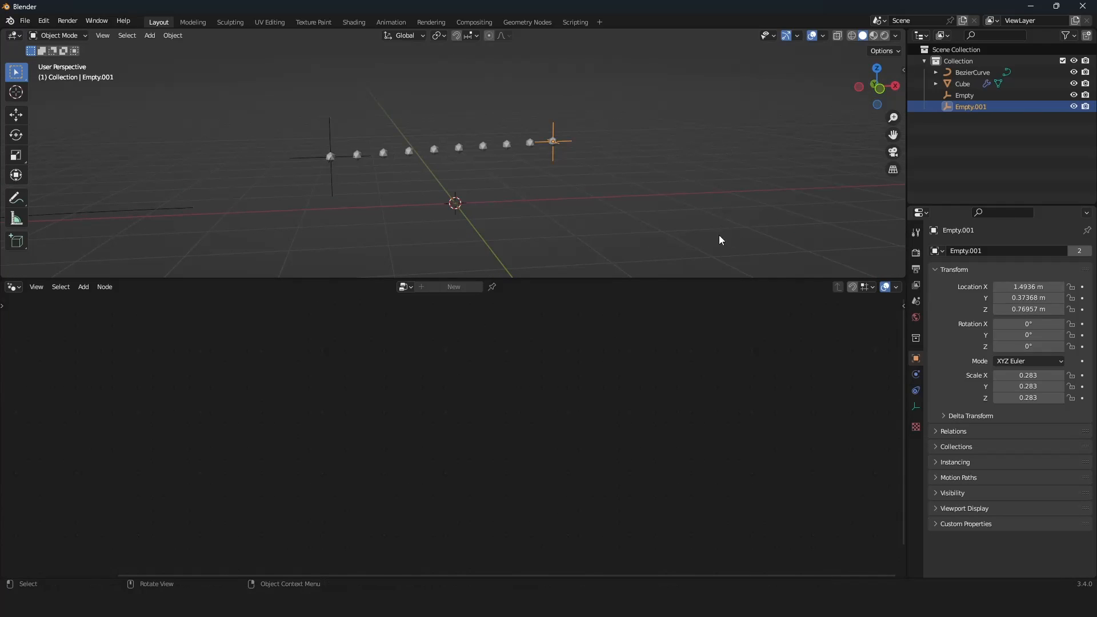
pyautogui.scroll(3, 475, 225)
pyautogui.moveTo(485, 198); pyautogui.dragTo(474, 211, button='middle')
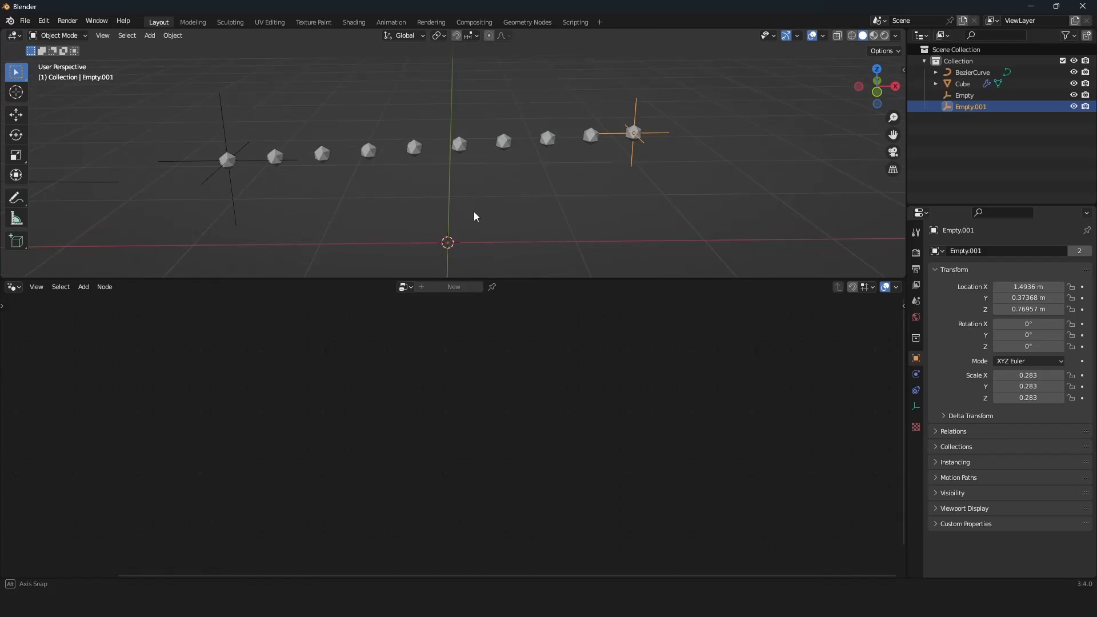
pyautogui.scroll(1, 471, 210)
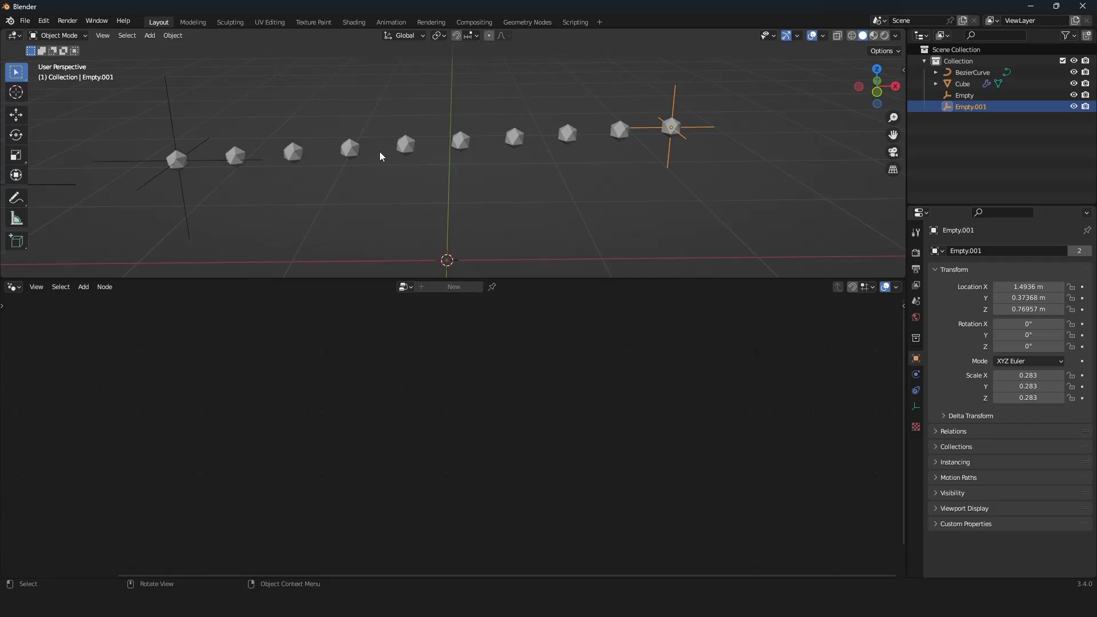
# Select the sphere chain object and move its Resample Curve node closer to the Curve Line node
pyautogui.click(404, 150)
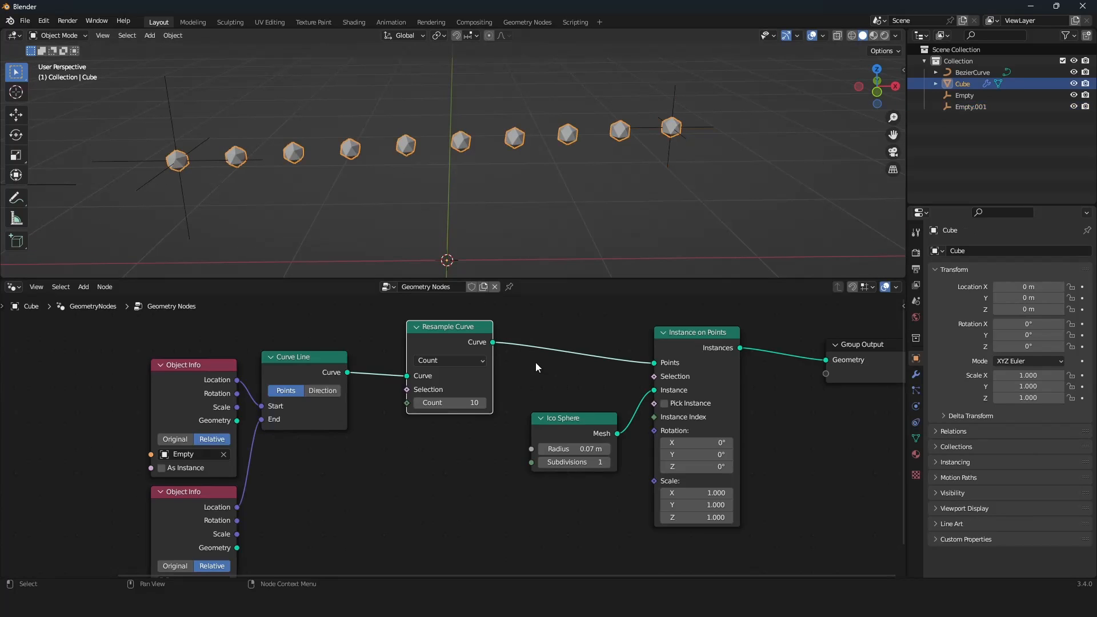
pyautogui.scroll(-2, 536, 362)
pyautogui.scroll(1, 506, 361)
pyautogui.moveTo(433, 331); pyautogui.dragTo(409, 356)
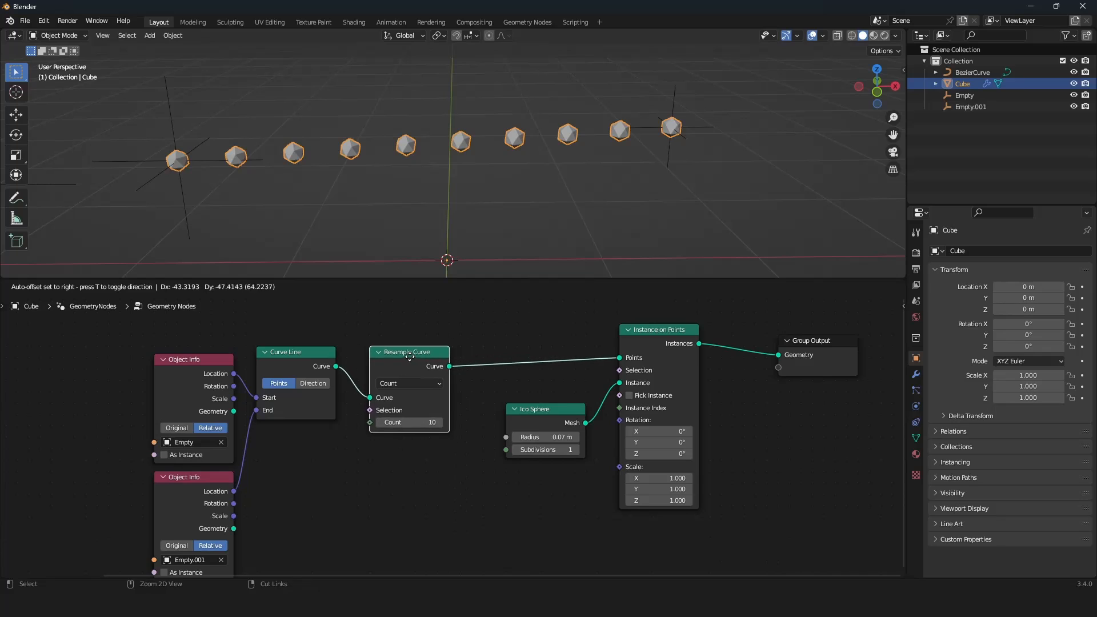
pyautogui.scroll(1, 410, 356)
# Switch the Resample Curve node to Length mode and set its length to 0.3 m
pyautogui.click(406, 374)
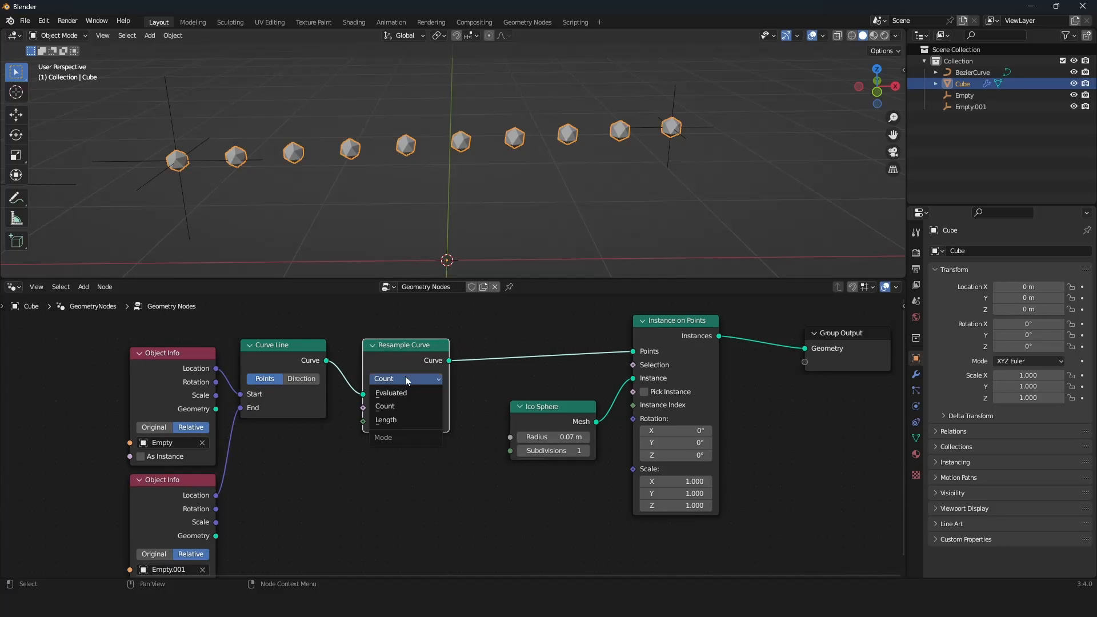
pyautogui.click(402, 422)
pyautogui.click(403, 421)
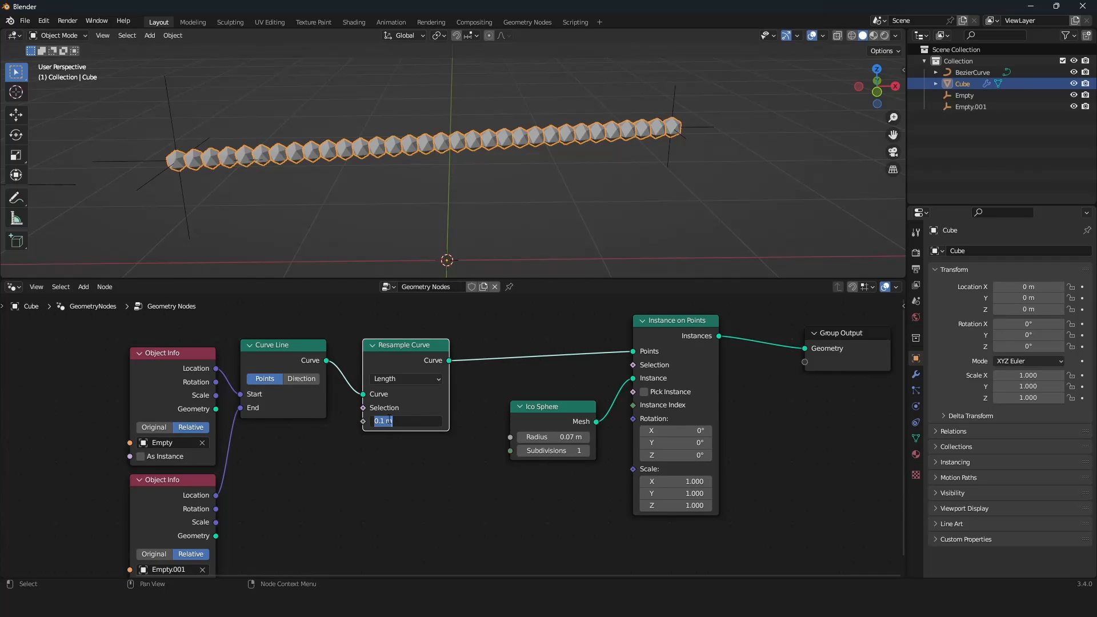
pyautogui.click(383, 421)
pyautogui.press('Return')
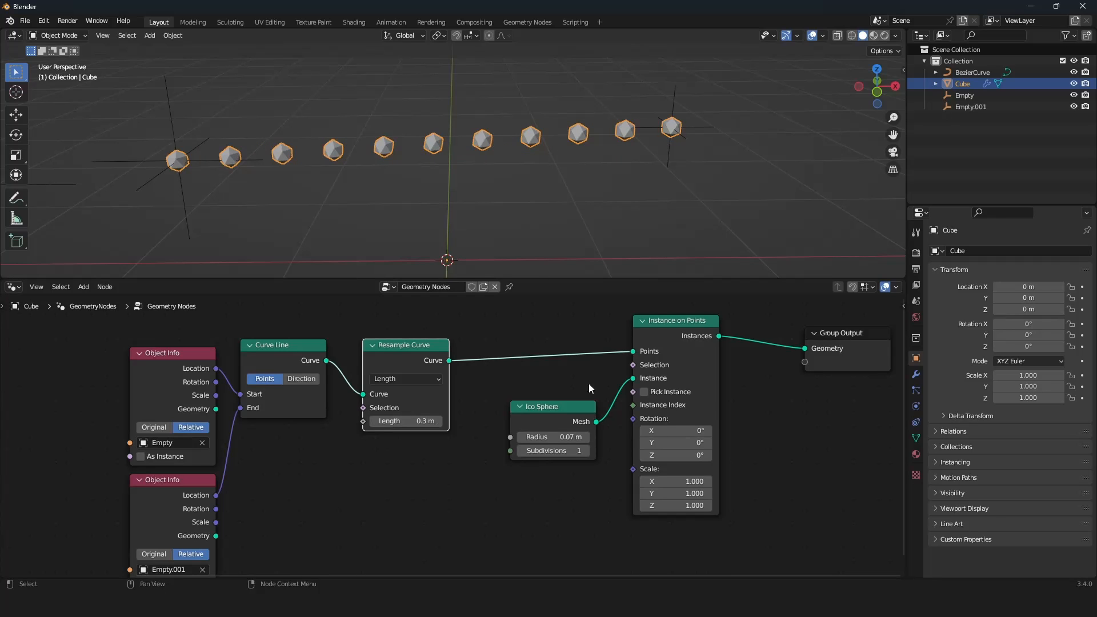
# Try moving Empty.001 again to test the sphere spacing in Length mode
pyautogui.scroll(-3, 573, 172)
pyautogui.click(557, 160)
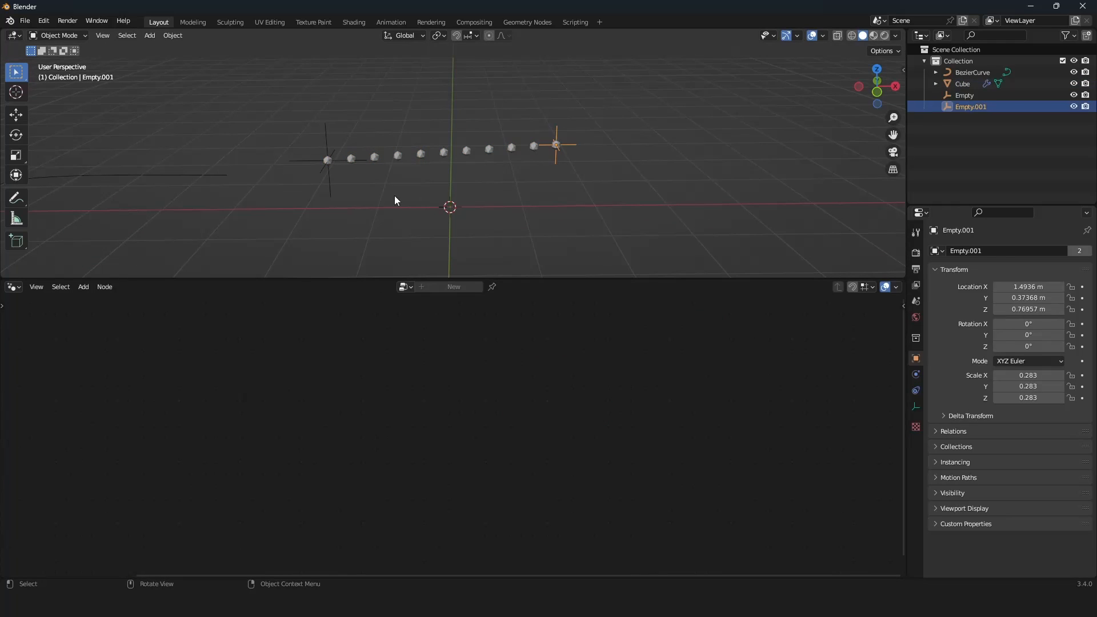
pyautogui.press('g')
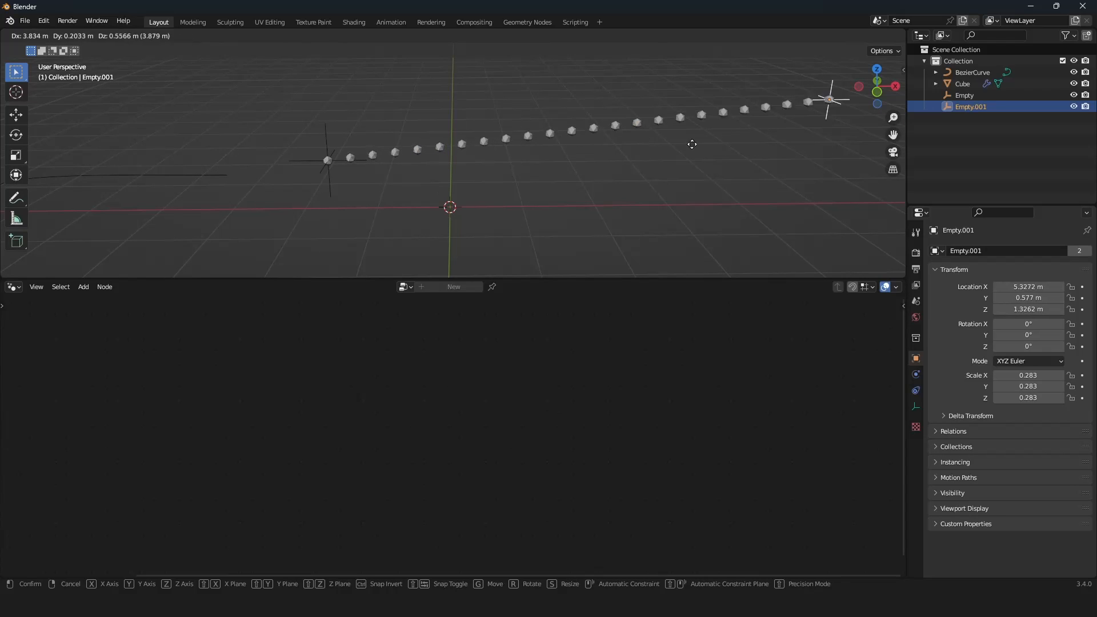
pyautogui.rightClick(291, 198)
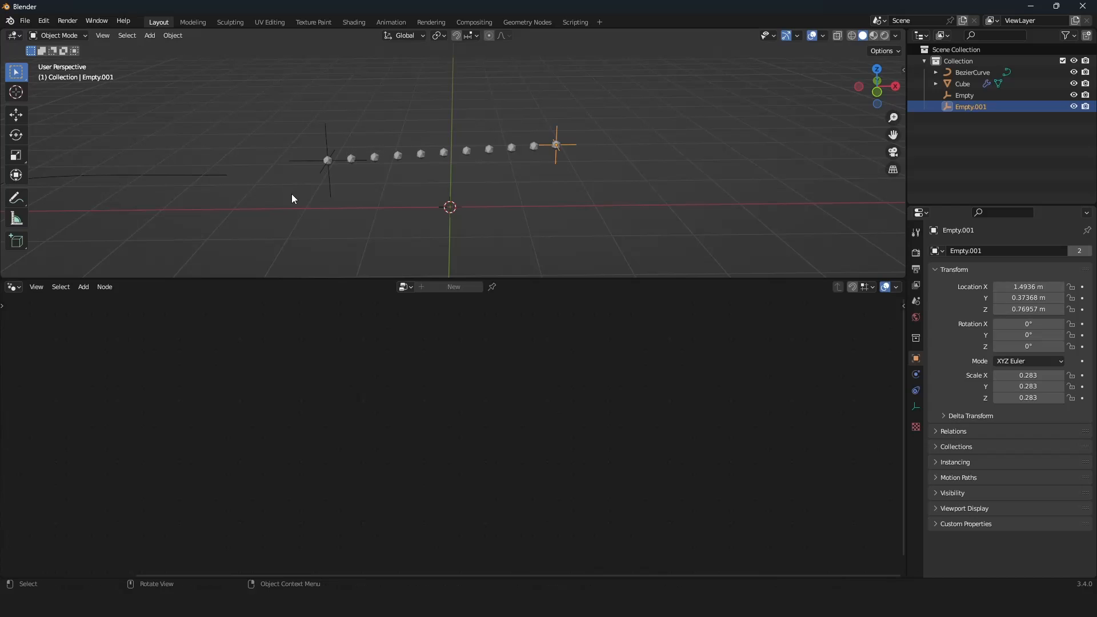
pyautogui.scroll(3, 629, 206)
pyautogui.moveTo(630, 205); pyautogui.dragTo(599, 192, button='middle')
pyautogui.scroll(2, 599, 198)
# Reselect the sphere chain object and move the Ico Sphere and Instance on Points nodes closer to Resample Curve
pyautogui.click(460, 135)
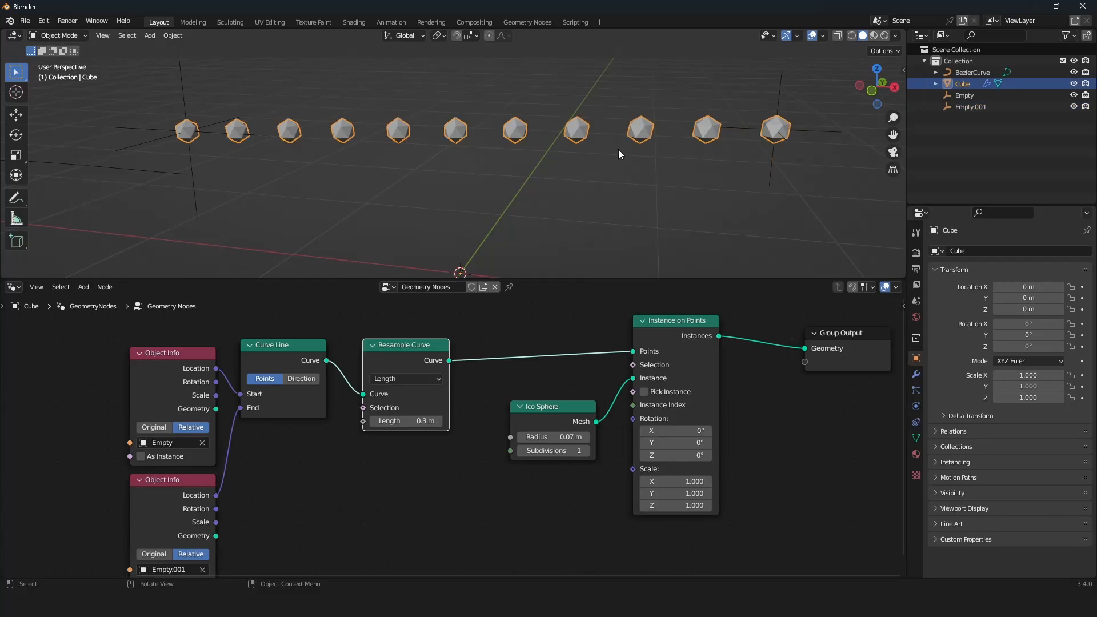
pyautogui.scroll(-6, 575, 383)
pyautogui.scroll(4, 547, 439)
pyautogui.moveTo(497, 398); pyautogui.dragTo(466, 398)
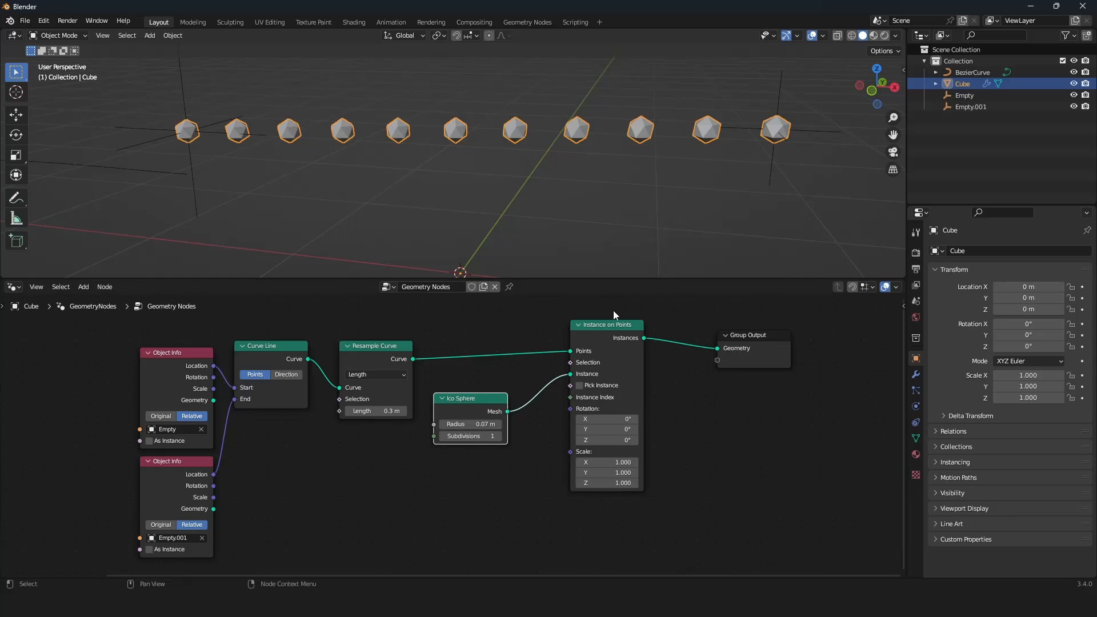
pyautogui.click(612, 310)
pyautogui.moveTo(623, 325); pyautogui.dragTo(581, 335)
pyautogui.moveTo(568, 258); pyautogui.dragTo(509, 139, button='middle')
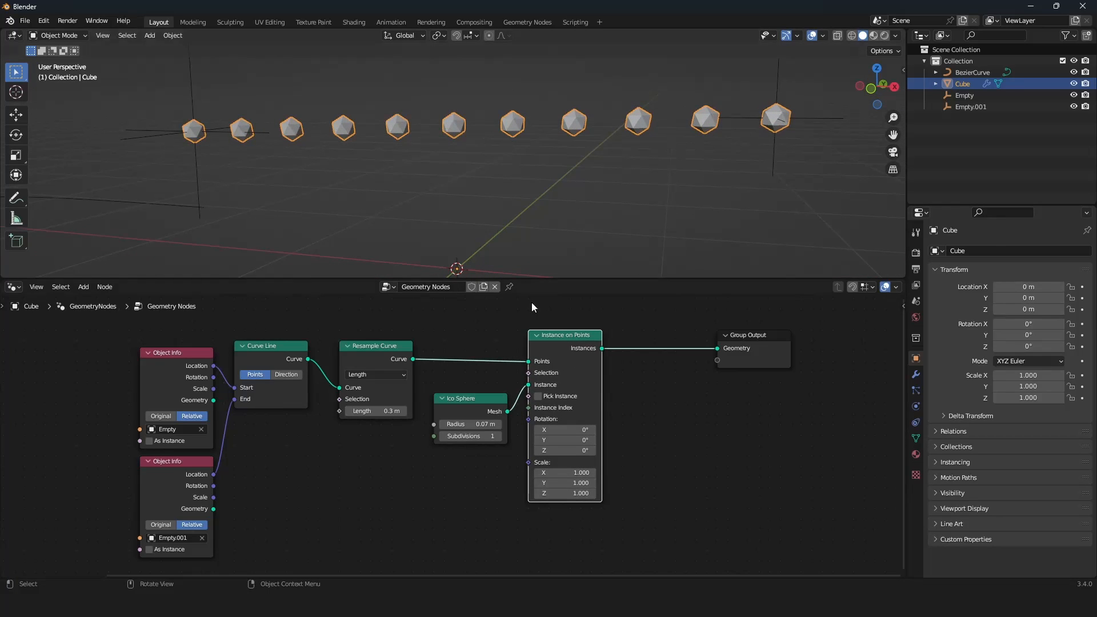
# Select the Resample Curve, Ico Sphere and Instance on Points nodes together and move them slightly lower in the node graph
pyautogui.moveTo(272, 346)
pyautogui.mouseDown()
pyautogui.moveTo(286, 328)
pyautogui.moveTo(265, 335)
pyautogui.mouseUp()
pyautogui.rightClick(265, 335)
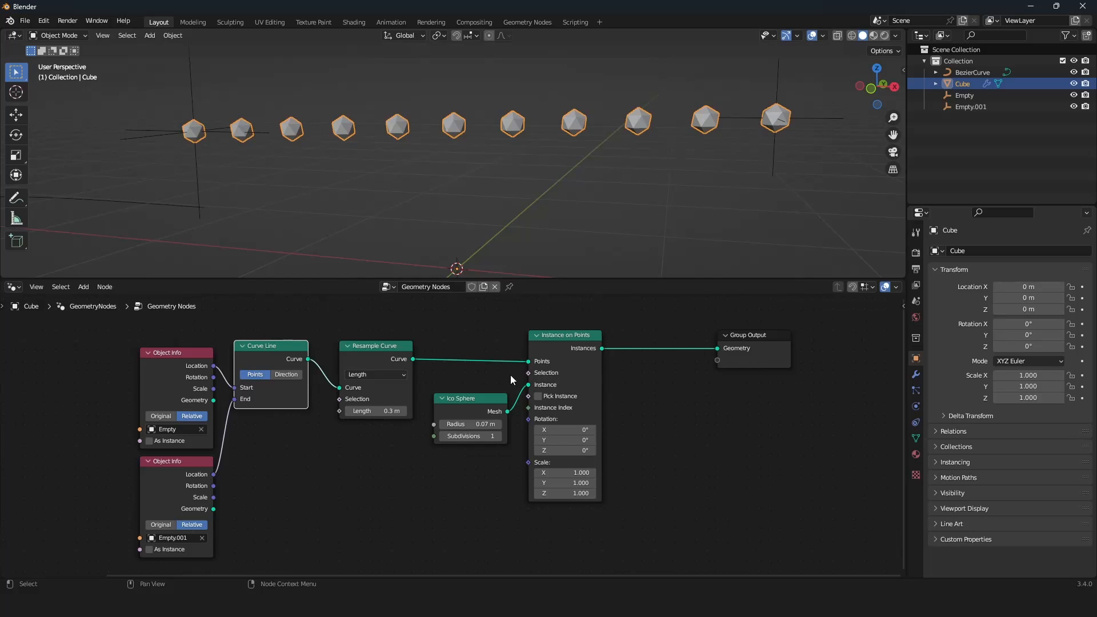
pyautogui.scroll(-4, 511, 376)
pyautogui.moveTo(510, 375); pyautogui.dragTo(483, 387, button='middle')
pyautogui.moveTo(524, 328); pyautogui.dragTo(367, 420)
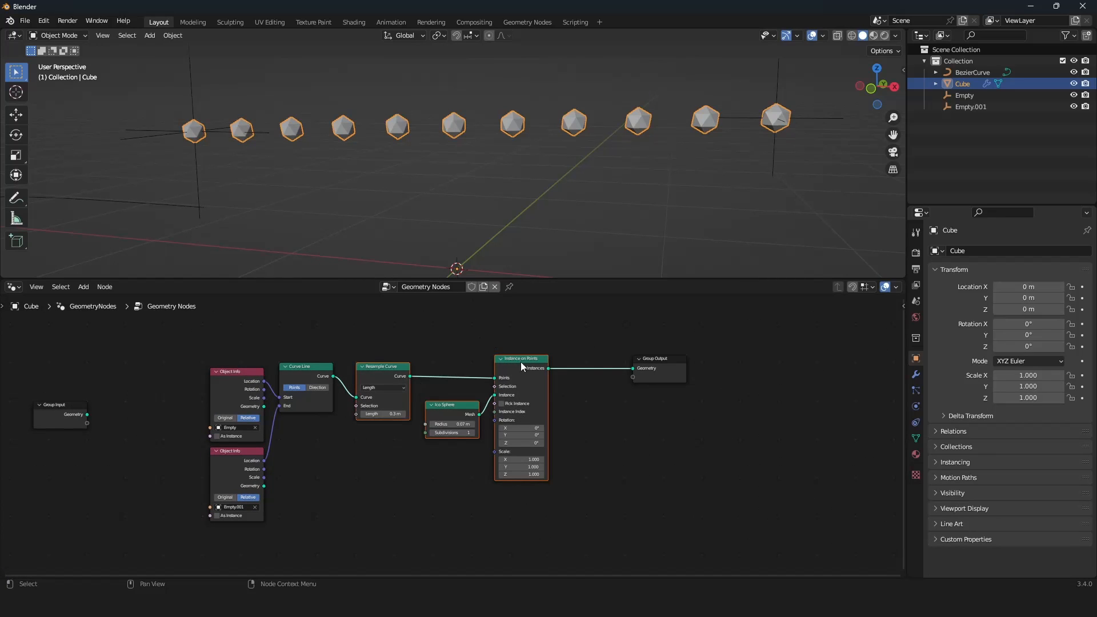
pyautogui.scroll(2, 486, 382)
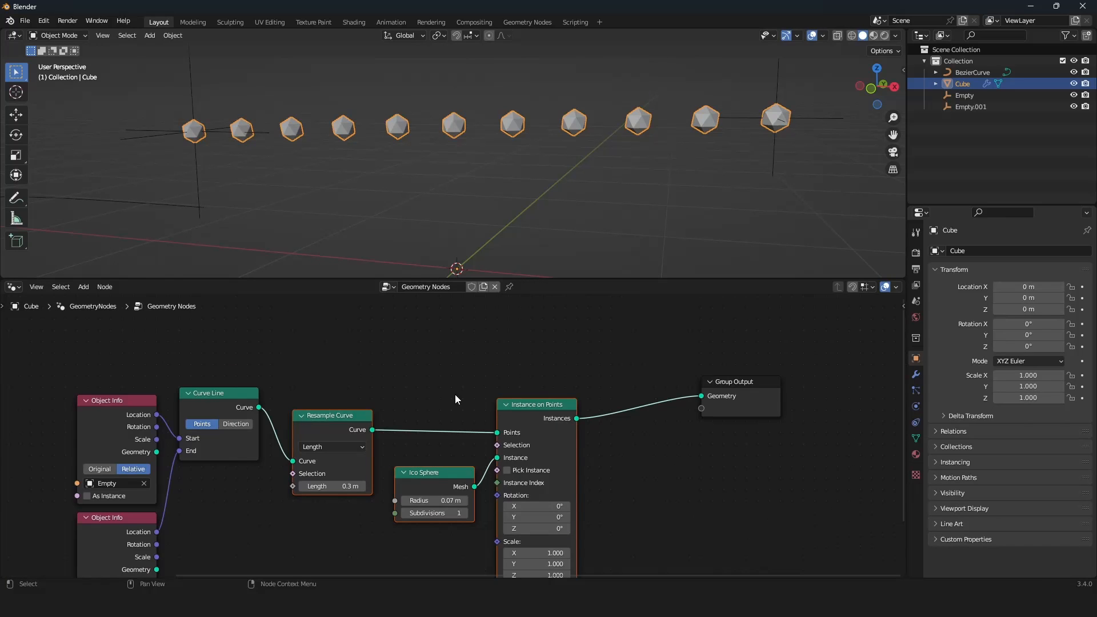
# Insert a Join Geometry node between Instance on Points and Group Output, and connect the Curve Line's Curve output to it
pyautogui.moveTo(258, 410); pyautogui.dragTo(581, 367)
pyautogui.hotkey('shift', 'a')
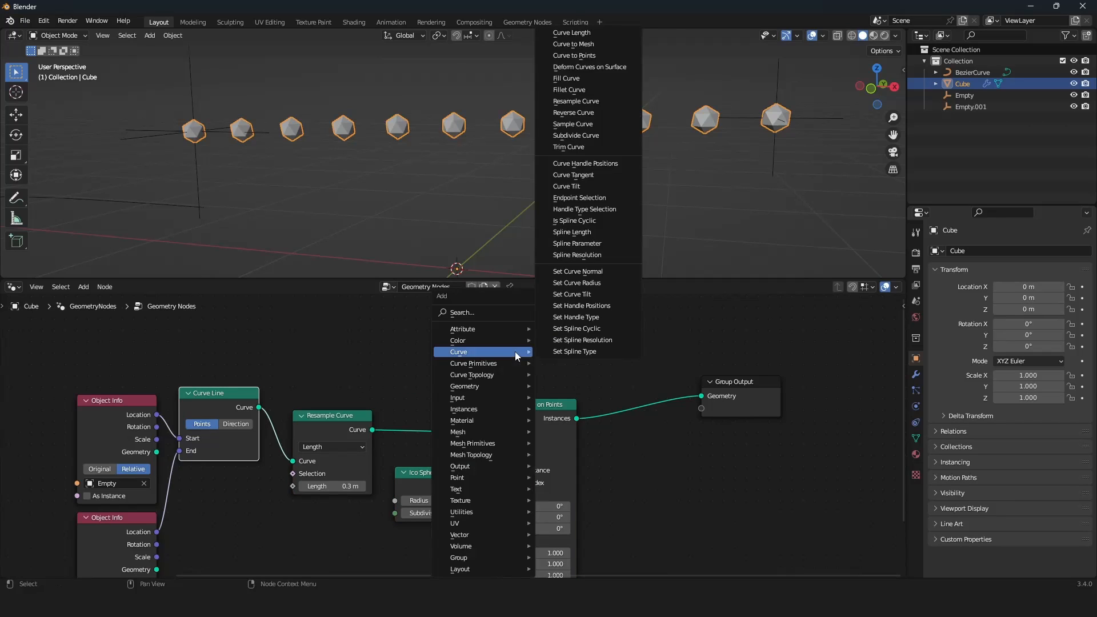
pyautogui.moveTo(470, 391)
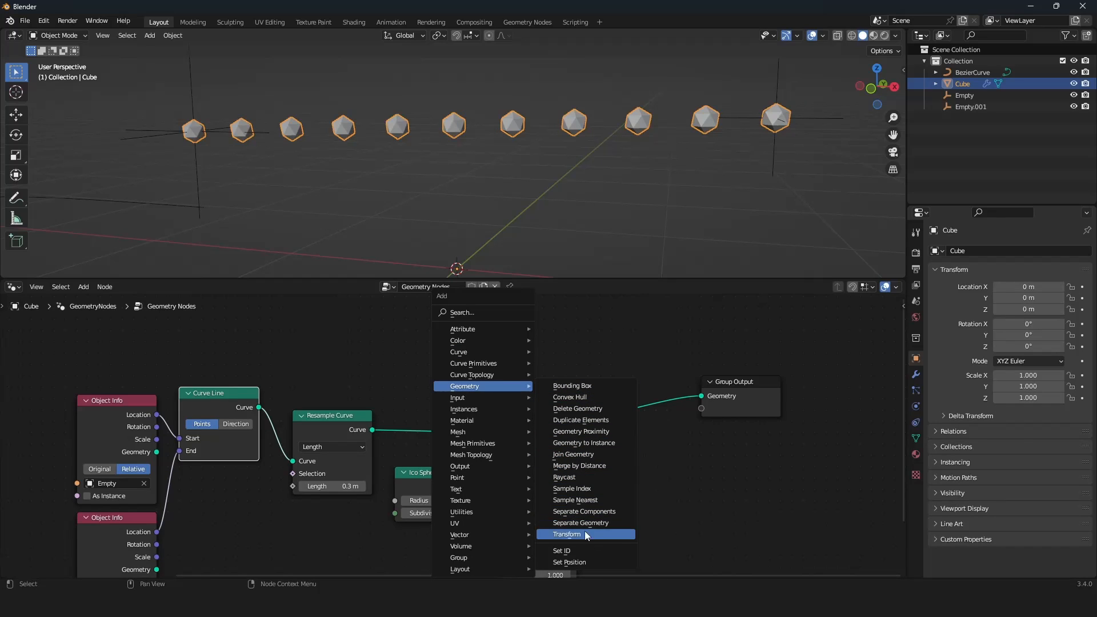
pyautogui.click(573, 454)
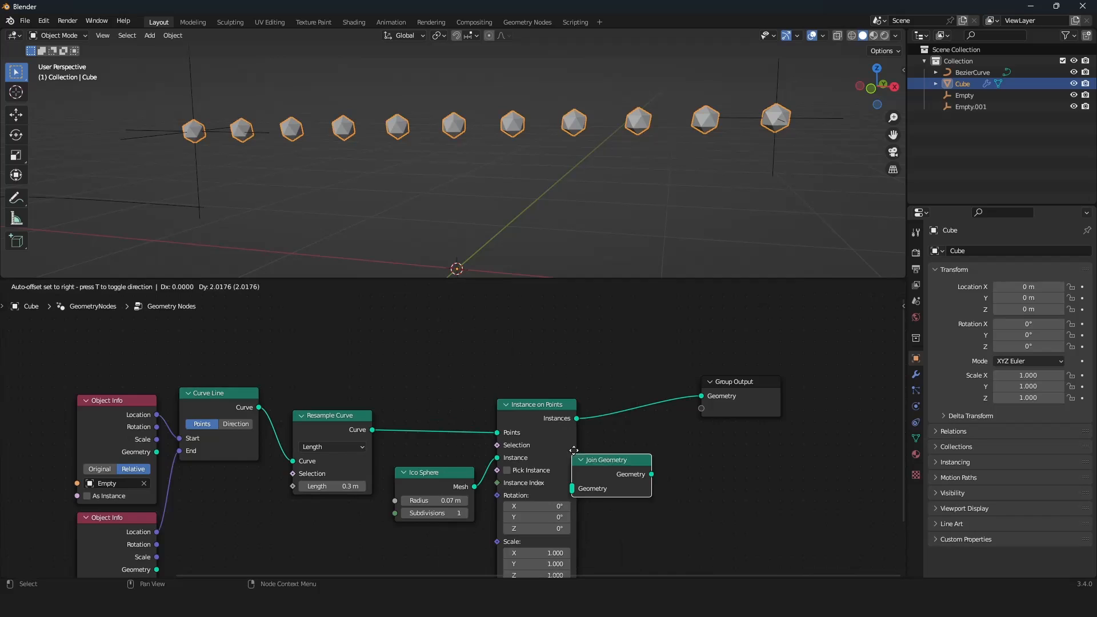
pyautogui.click(613, 382)
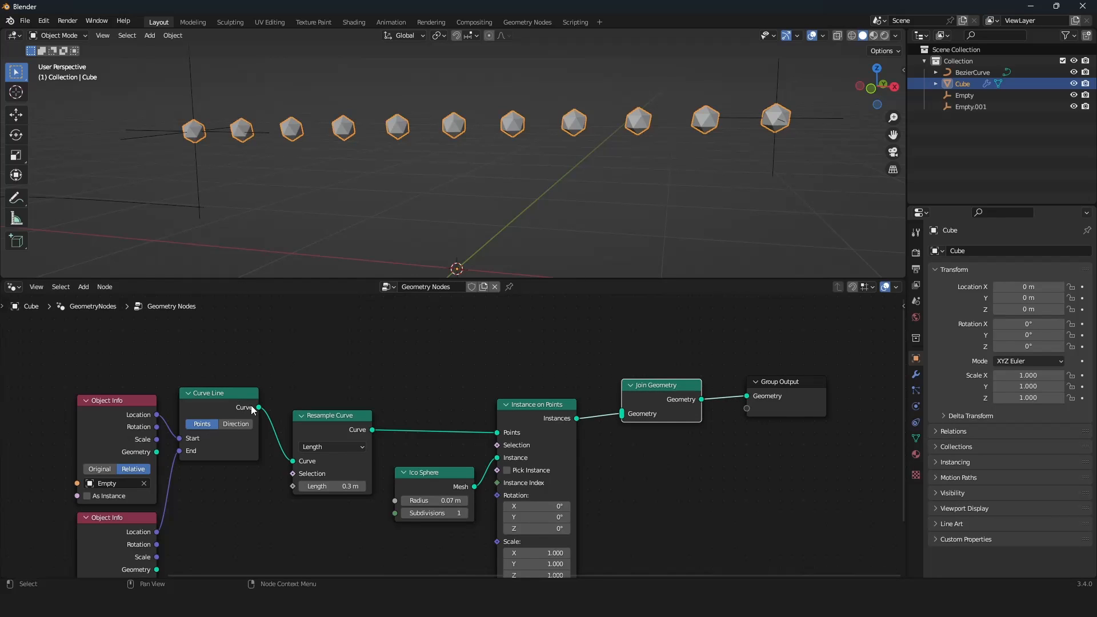
pyautogui.moveTo(258, 407); pyautogui.dragTo(622, 414)
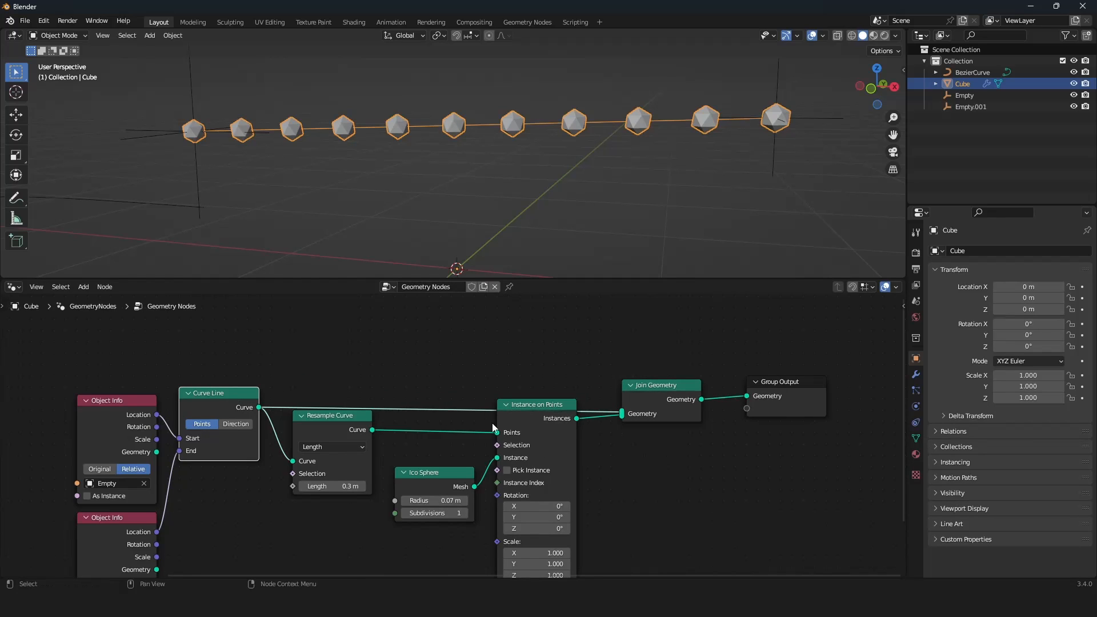
# Add two reroute points on the link from Curve Line to Join Geometry, routing it above the Instance on Points node
pyautogui.keyDown('shift'); pyautogui.moveTo(472, 400); pyautogui.dragTo(498, 426, button='right'); pyautogui.keyUp('shift')
pyautogui.press('g')
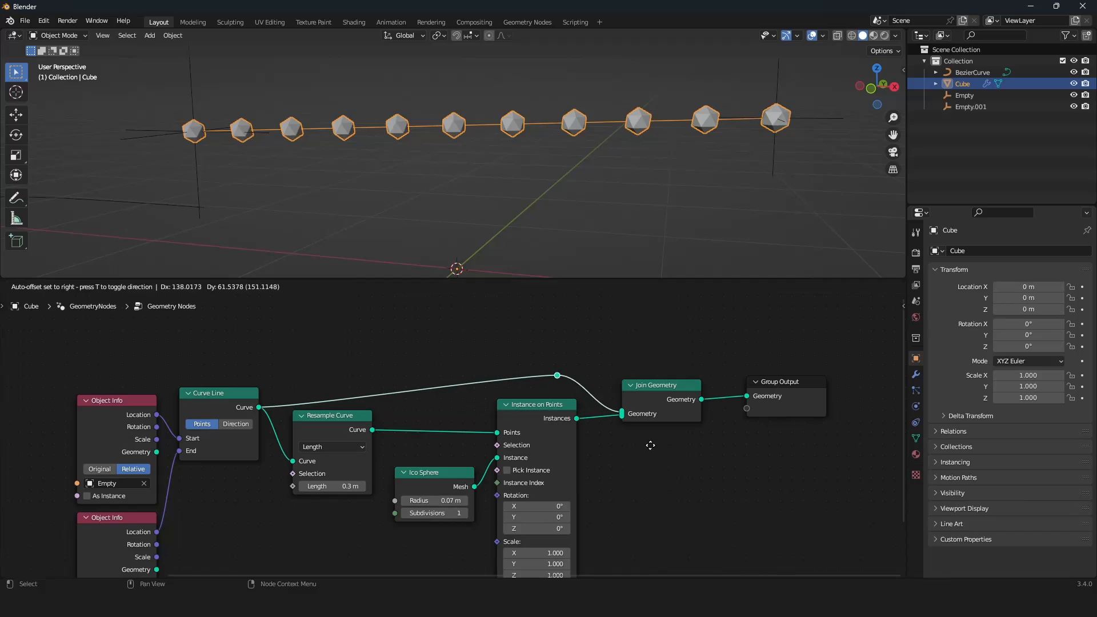
pyautogui.click(681, 446)
pyautogui.keyDown('shift'); pyautogui.moveTo(382, 375); pyautogui.dragTo(399, 410, button='right'); pyautogui.keyUp('shift')
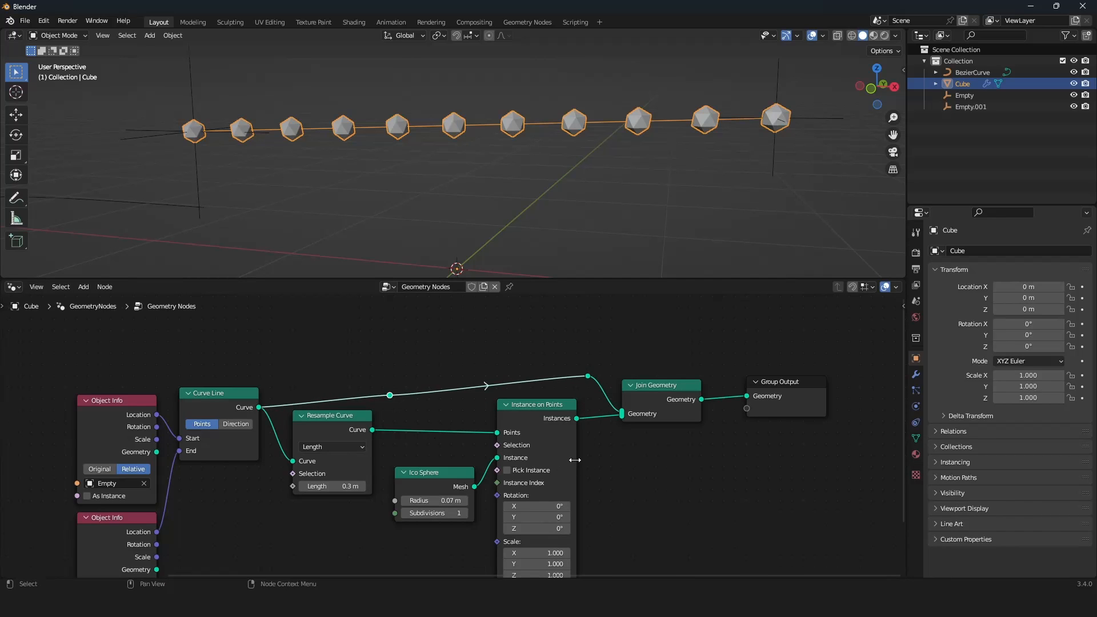
# Move the first reroute point on the Curve Line to Join Geometry link above Resample Curve, level with the second reroute point
pyautogui.press('g')
pyautogui.click(468, 426)
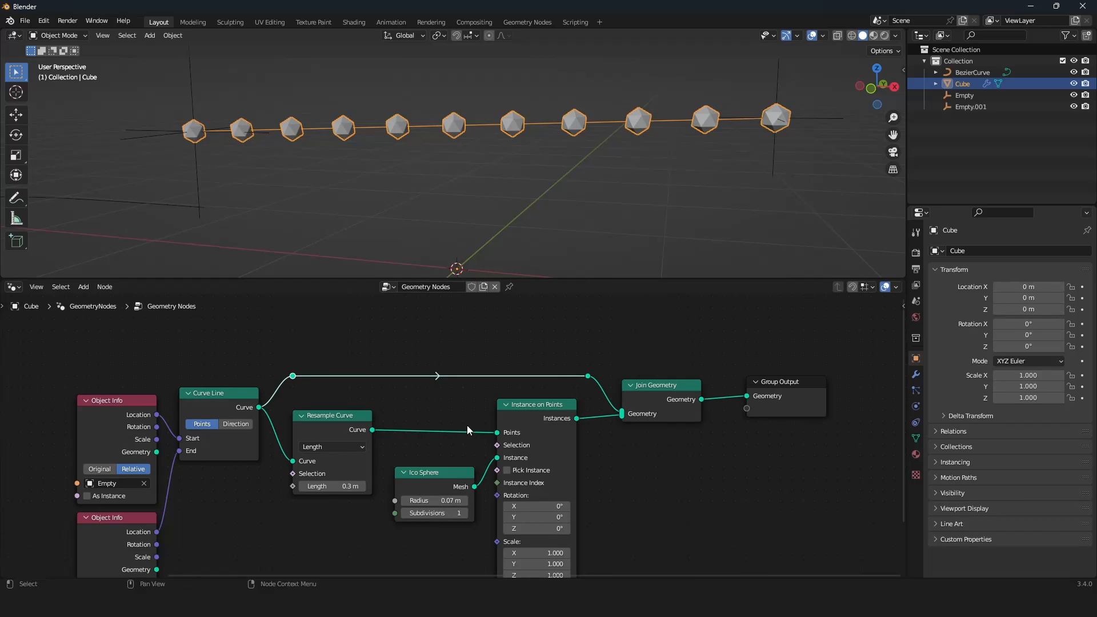
pyautogui.click(470, 425)
pyautogui.scroll(-6, 470, 424)
pyautogui.moveTo(470, 426); pyautogui.dragTo(464, 414, button='middle')
pyautogui.scroll(6, 464, 423)
pyautogui.scroll(-2, 464, 423)
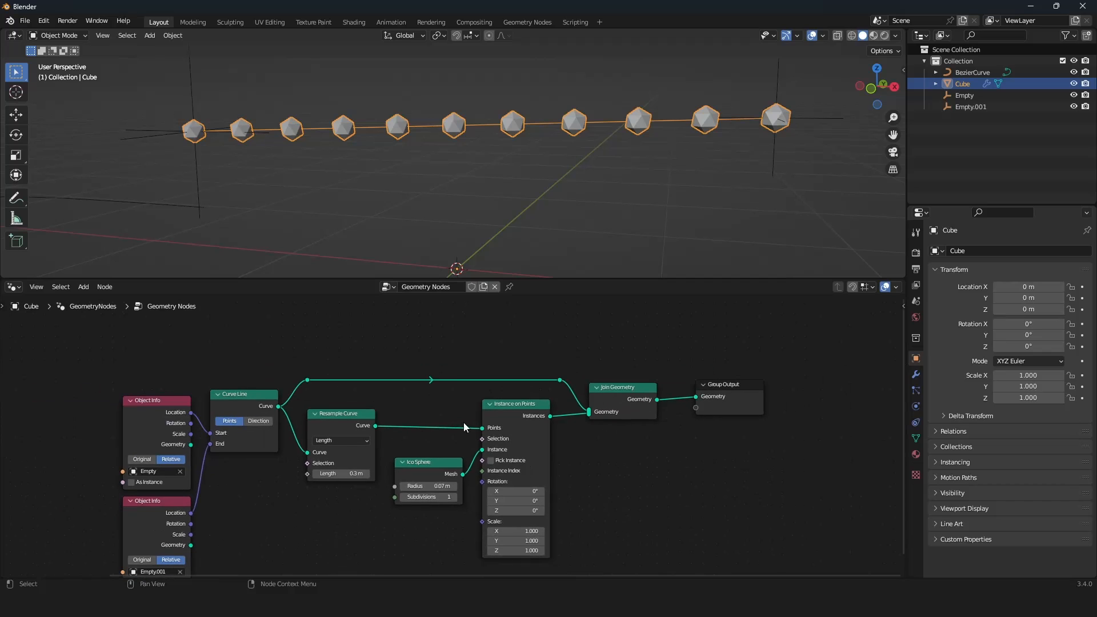
# Insert a Curve to Mesh node on the link between the two reroute points and place it above Instance on Points
pyautogui.moveTo(431, 146); pyautogui.dragTo(474, 156, button='middle')
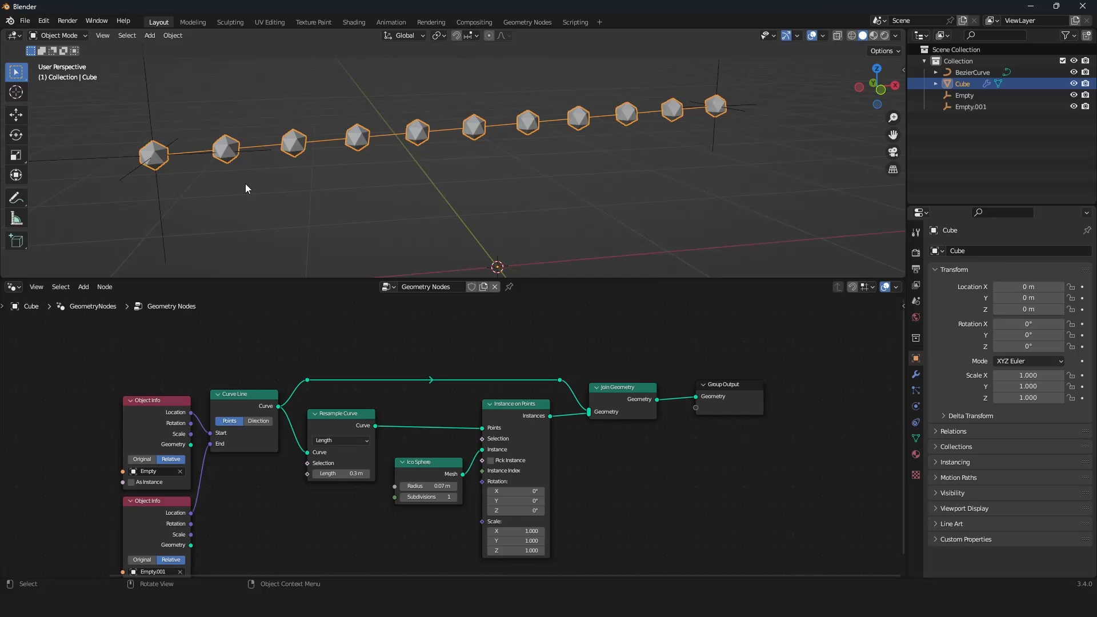
pyautogui.scroll(-4, 453, 439)
pyautogui.moveTo(439, 440); pyautogui.dragTo(448, 438, button='middle')
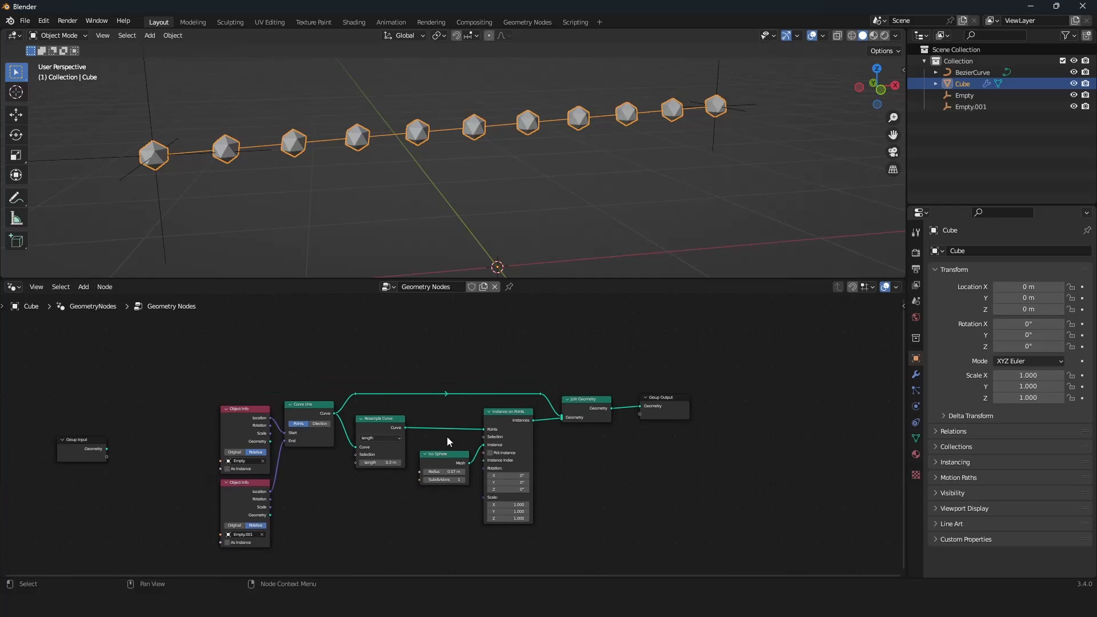
pyautogui.scroll(6, 448, 438)
pyautogui.moveTo(256, 389); pyautogui.dragTo(240, 375)
pyautogui.rightClick(240, 374)
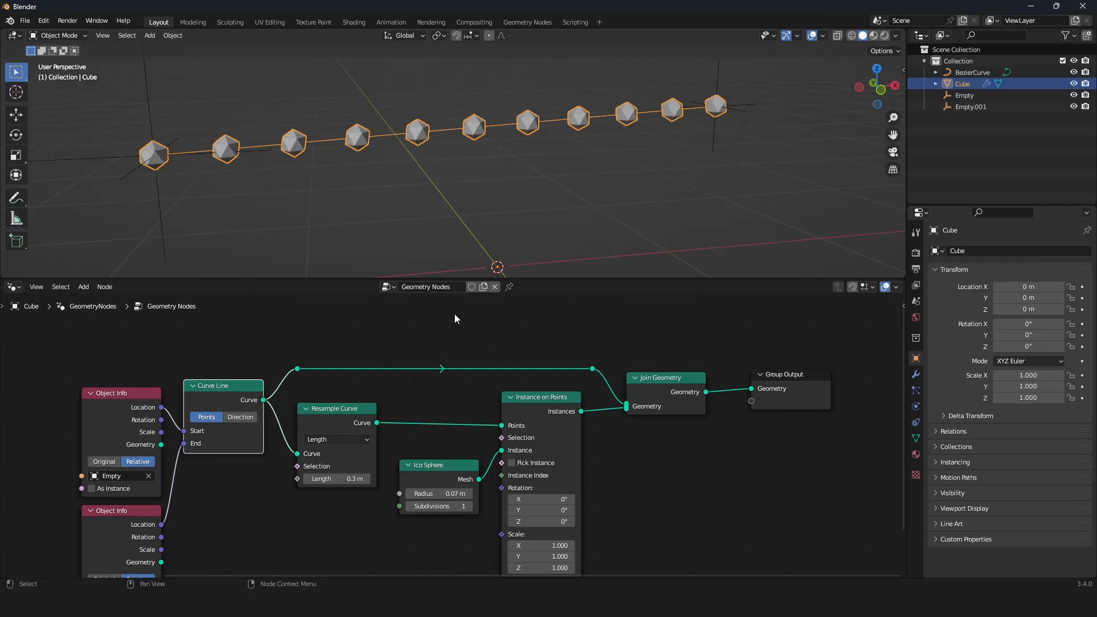
pyautogui.hotkey('shift', 'a')
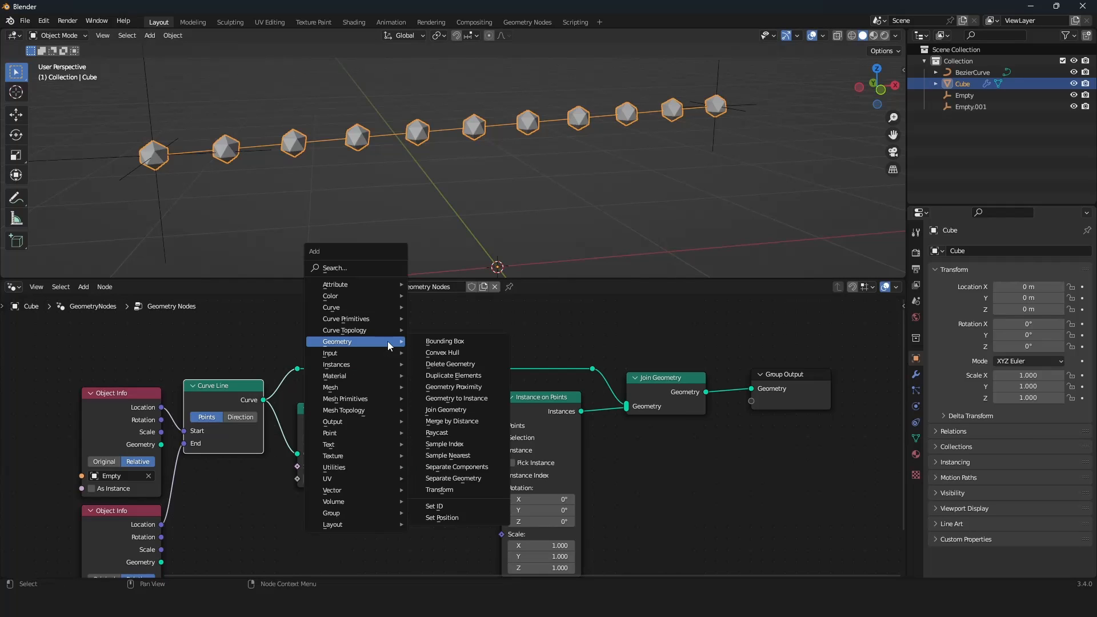
pyautogui.moveTo(339, 312)
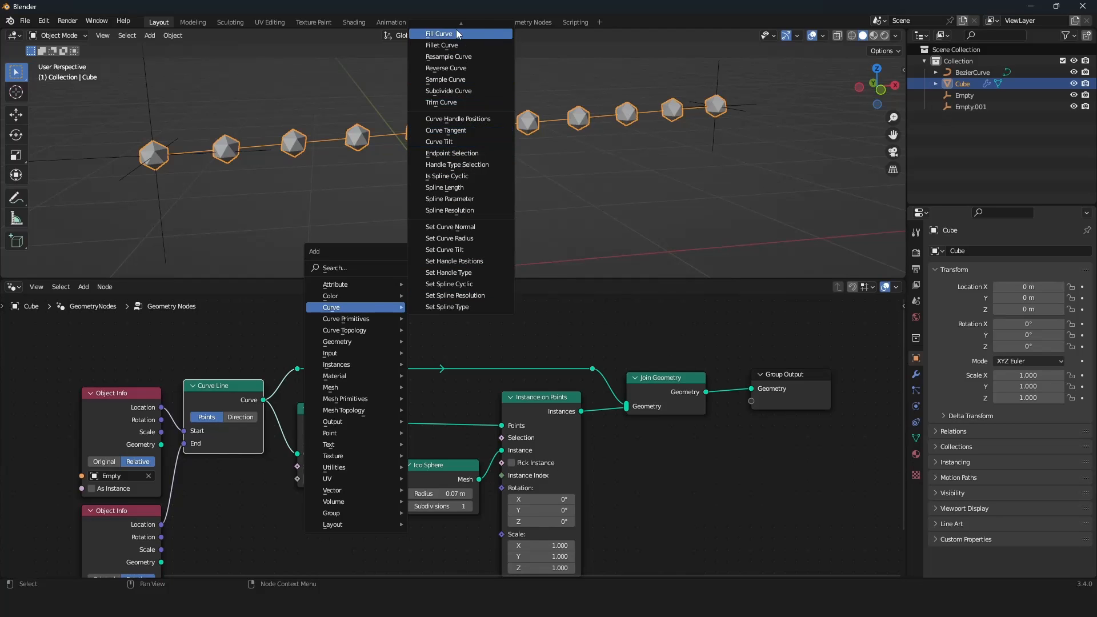
pyautogui.moveTo(459, 22)
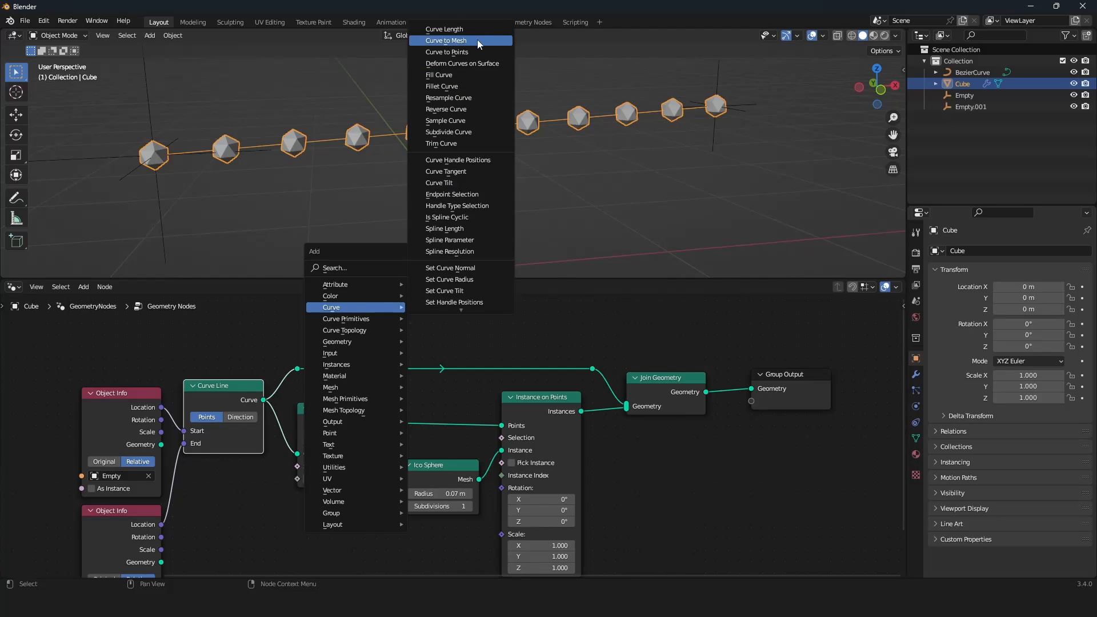
pyautogui.click(475, 40)
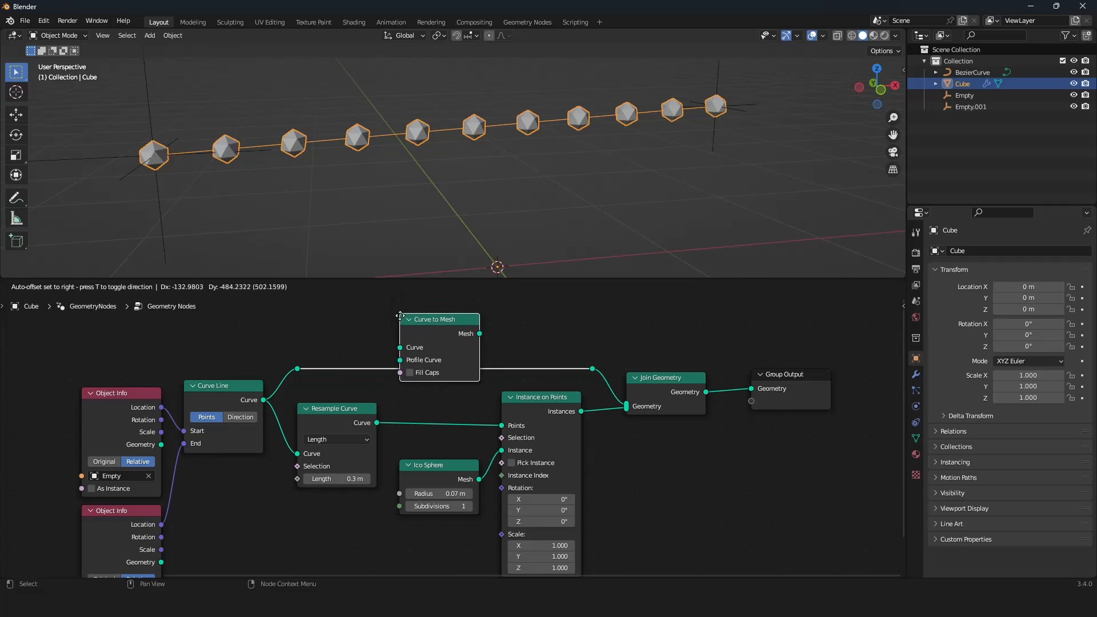
pyautogui.click(434, 342)
pyautogui.moveTo(434, 341); pyautogui.dragTo(545, 324)
# Add a Curve Circle node and connect its Curve output to the Profile Curve input of Curve to Mesh
pyautogui.scroll(-1, 489, 368)
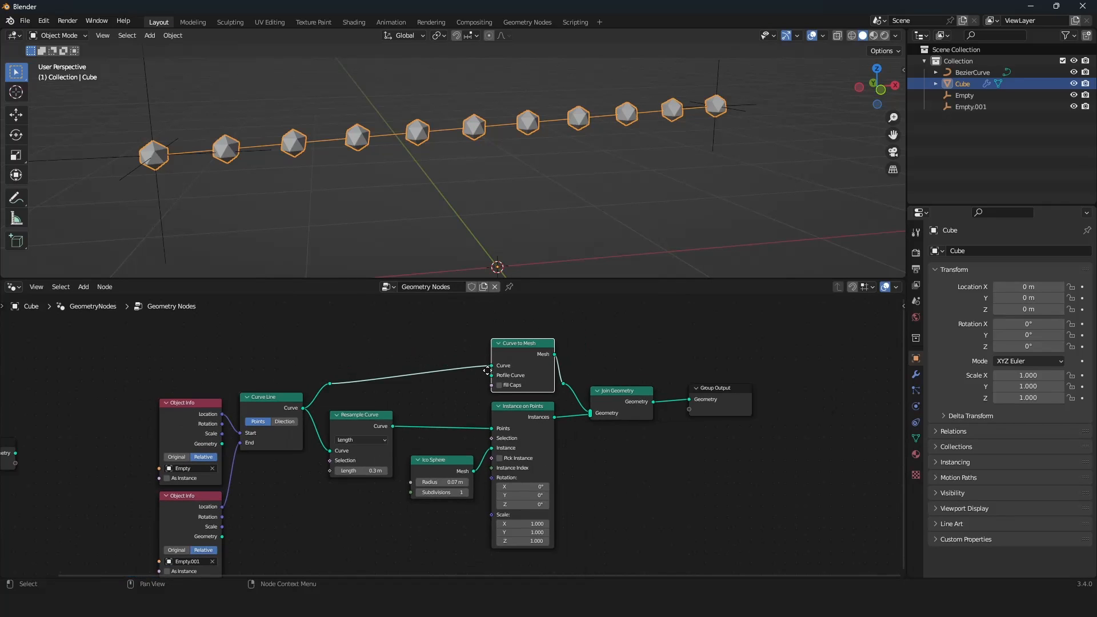
pyautogui.moveTo(487, 371); pyautogui.dragTo(500, 377, button='middle')
pyautogui.scroll(1, 499, 377)
pyautogui.scroll(1, 503, 376)
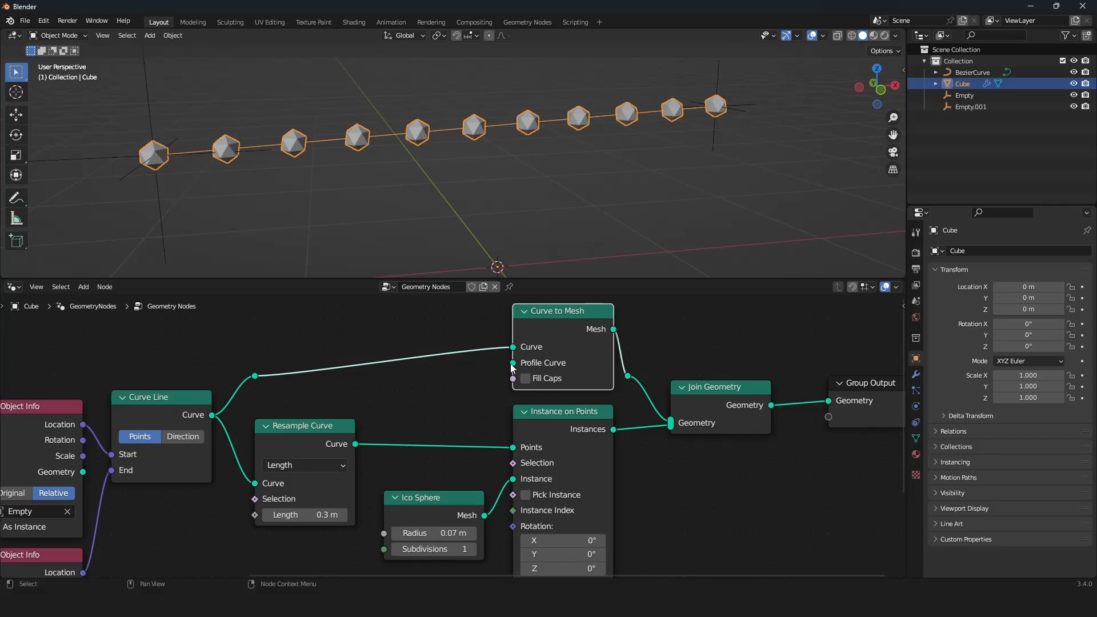
pyautogui.moveTo(513, 363); pyautogui.dragTo(437, 393)
pyautogui.rightClick(437, 392)
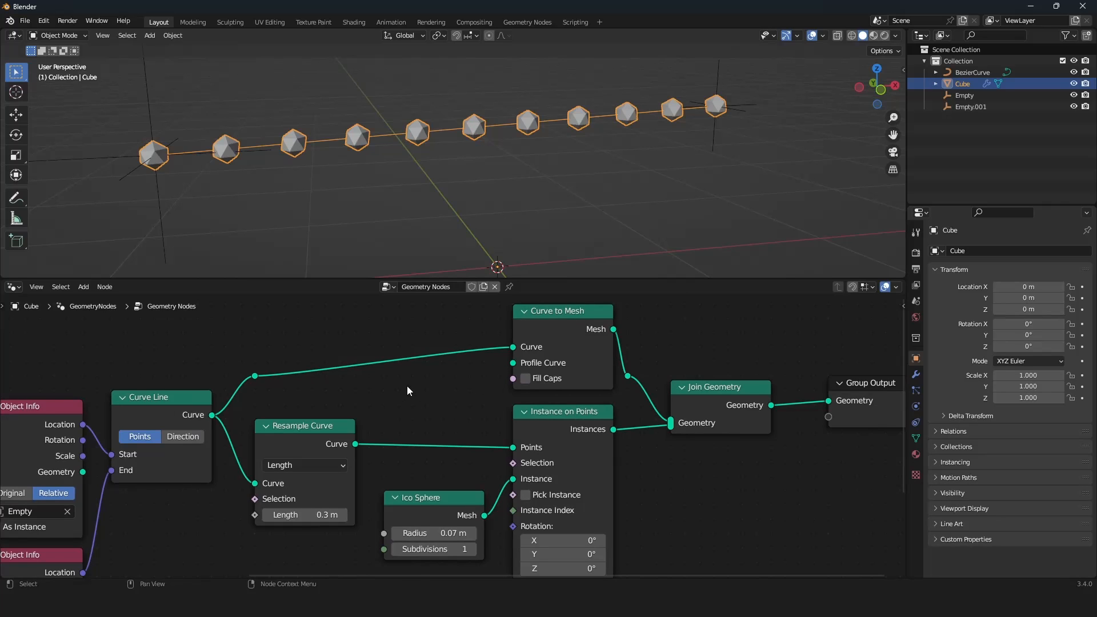
pyautogui.hotkey('shift', 'a')
pyautogui.moveTo(356, 371)
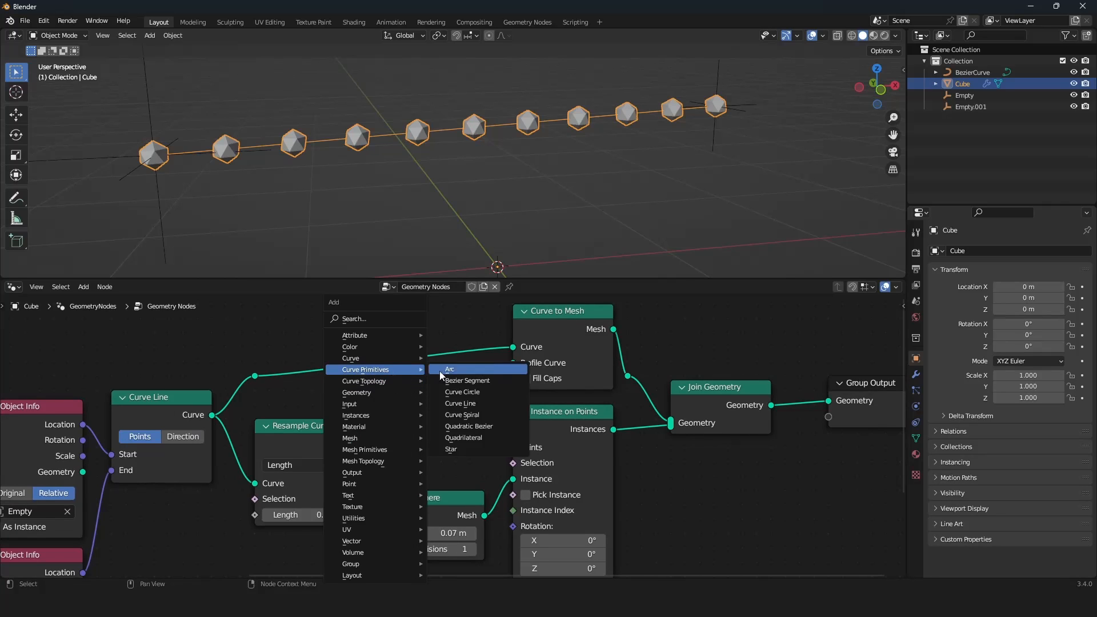
pyautogui.click(481, 389)
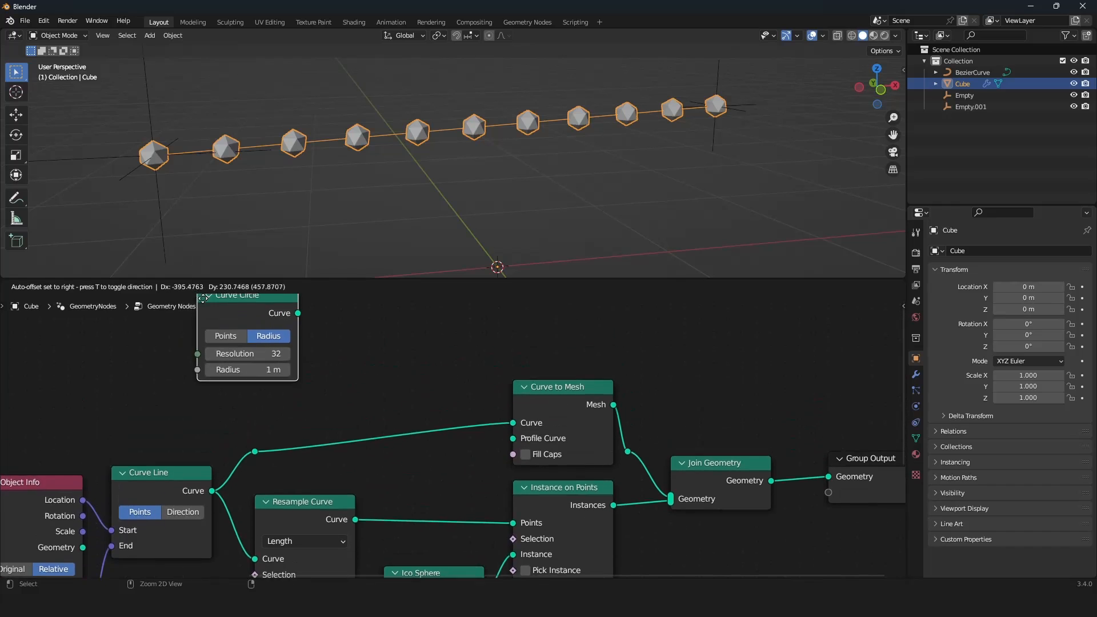
pyautogui.click(282, 340)
pyautogui.moveTo(398, 381); pyautogui.dragTo(512, 472)
# Reduce the Curve Circle's radius to 0.005 m so the line between the spheres is a thin tube
pyautogui.scroll(-5, 443, 208)
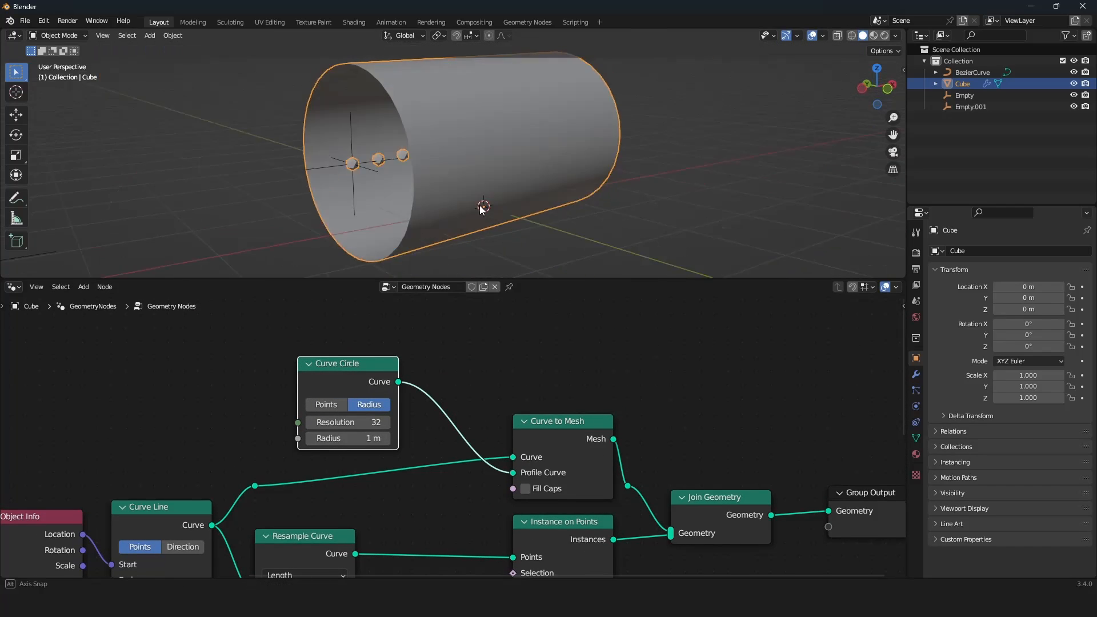
pyautogui.moveTo(483, 206)
pyautogui.mouseDown(button='middle')
pyautogui.moveTo(550, 207)
pyautogui.moveTo(478, 214)
pyautogui.moveTo(502, 206)
pyautogui.moveTo(480, 197)
pyautogui.mouseUp(button='middle')
pyautogui.scroll(3, 482, 212)
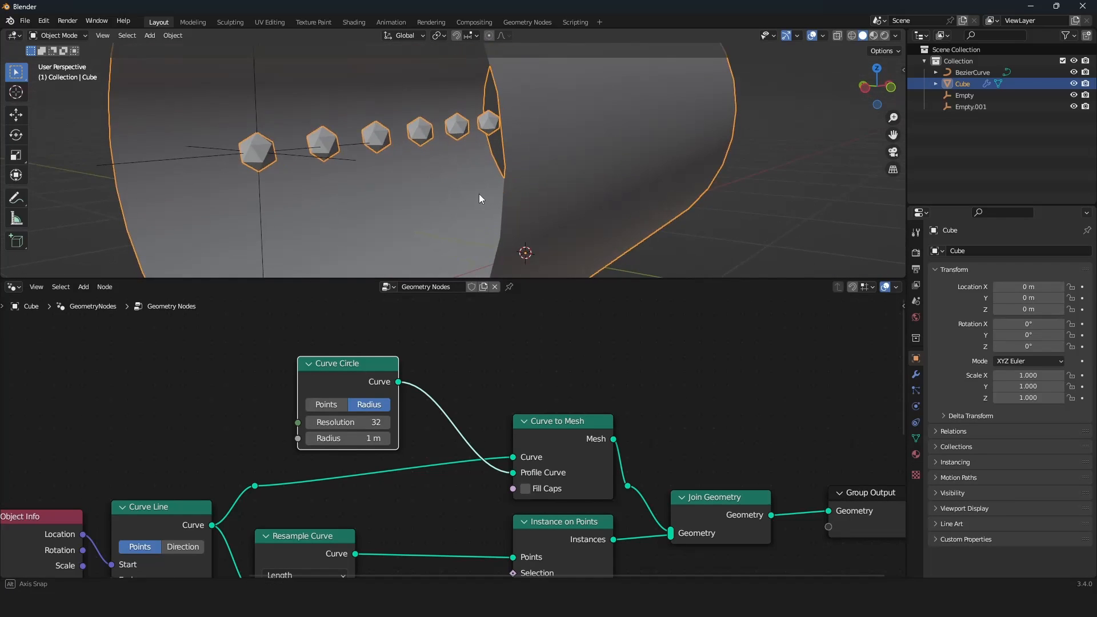
pyautogui.moveTo(348, 439); pyautogui.dragTo(294, 439)
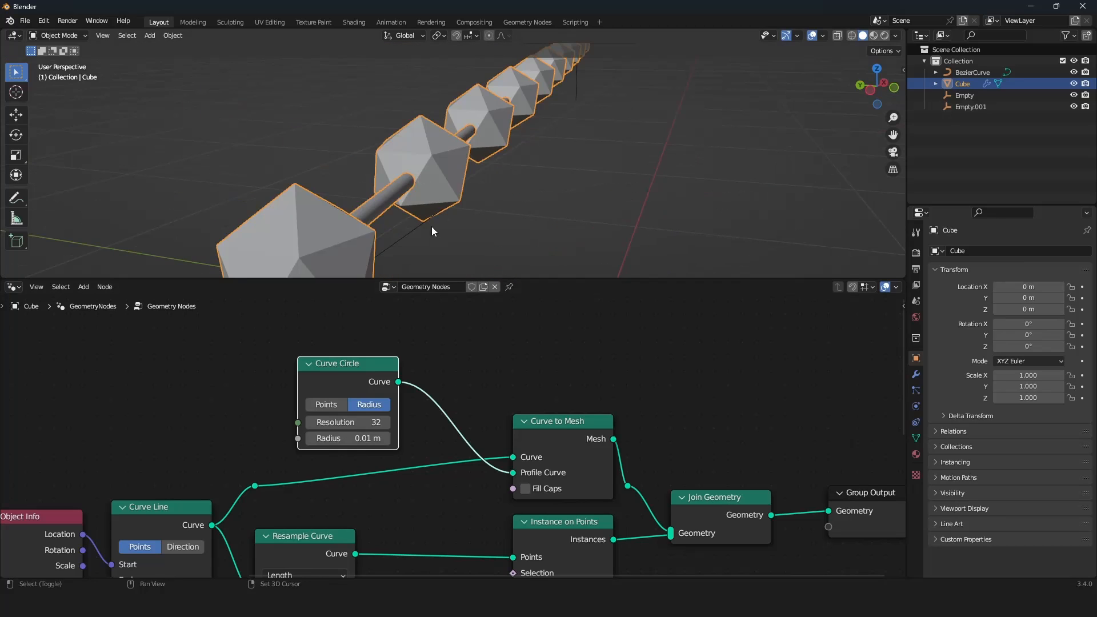
pyautogui.scroll(3, 431, 227)
pyautogui.keyDown('shift'); pyautogui.moveTo(431, 226); pyautogui.dragTo(503, 175, button='middle'); pyautogui.keyUp('shift')
pyautogui.scroll(-6, 500, 177)
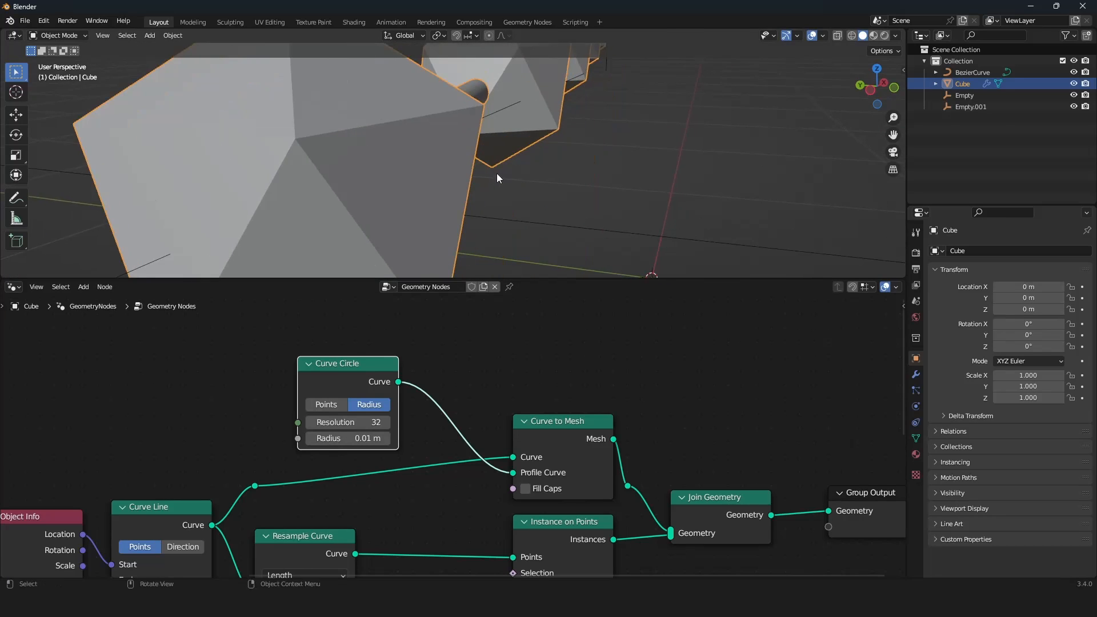
pyautogui.click(349, 439)
pyautogui.click(327, 439)
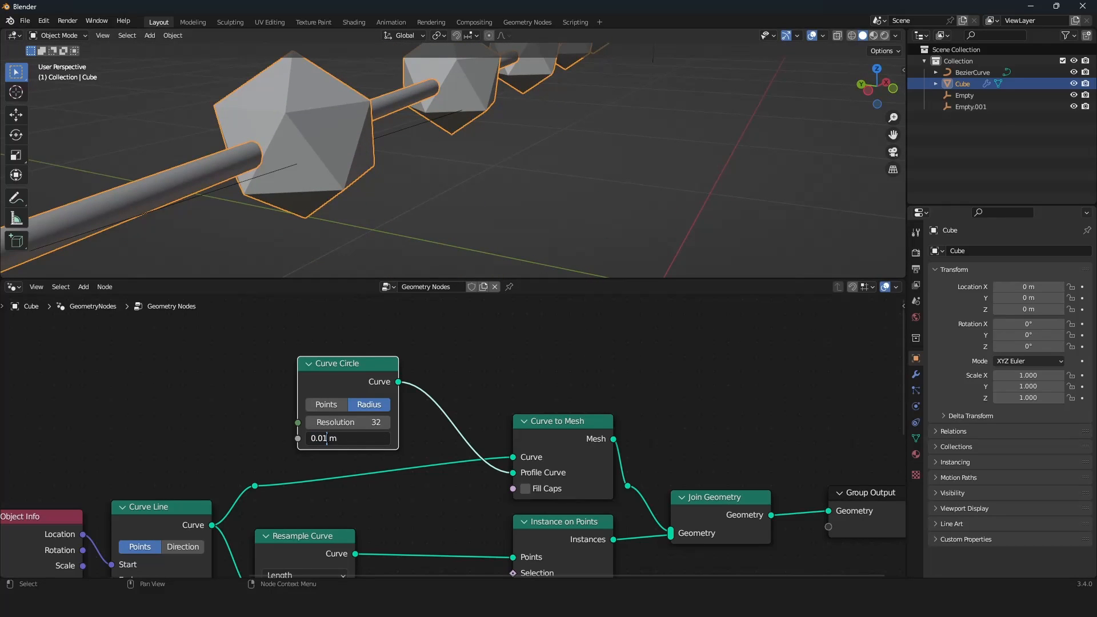
pyautogui.write('5')
pyautogui.press('Return')
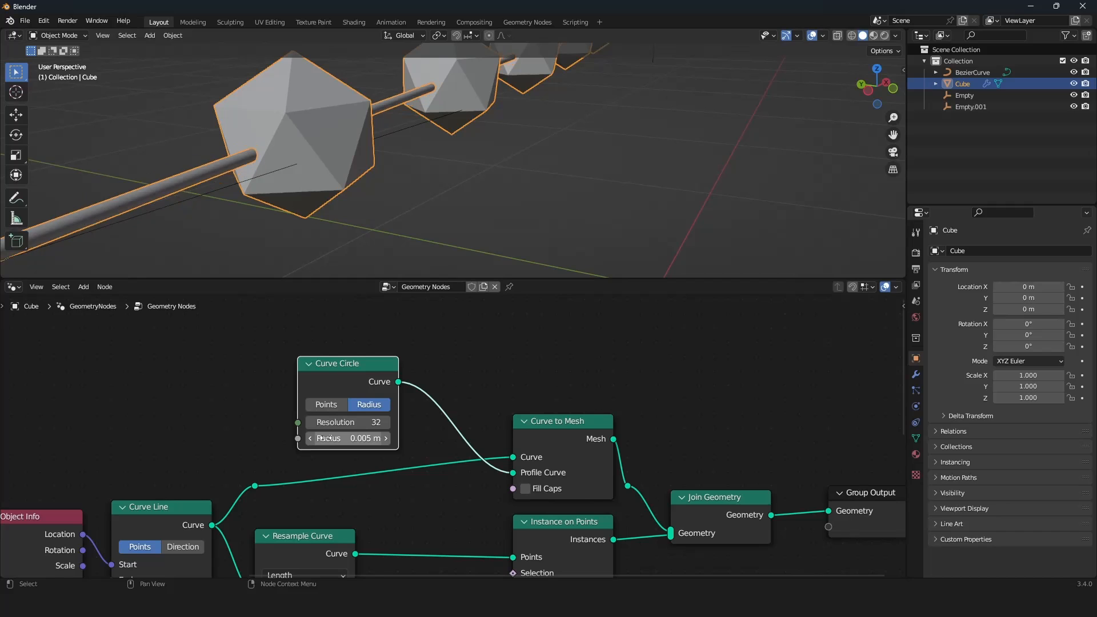
# Set the Curve Circle's resolution to 10
pyautogui.scroll(-4, 454, 105)
pyautogui.scroll(-1, 343, 411)
pyautogui.click(325, 381)
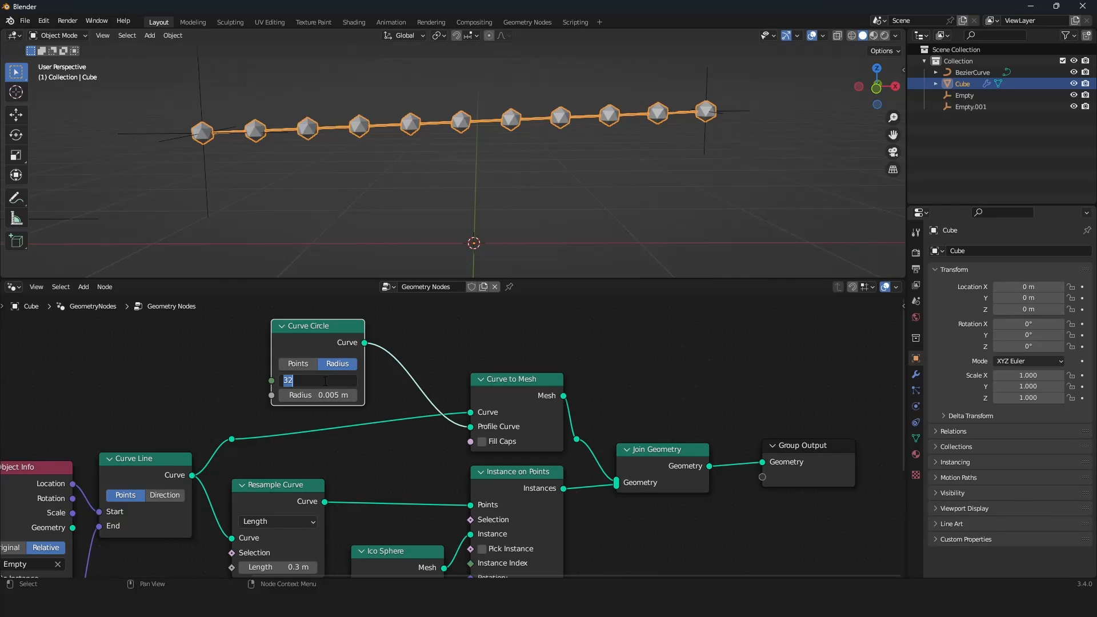
pyautogui.write('10')
pyautogui.press('Return')
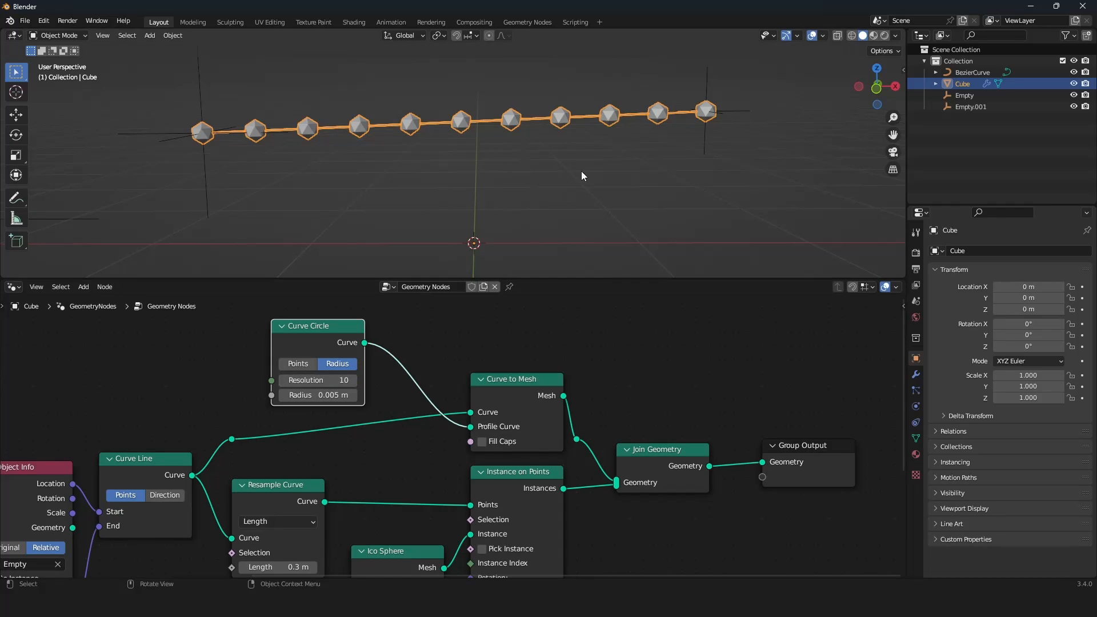
# Examine the sphere chain with its connecting tube from several angles, along with the output end of the node graph
pyautogui.scroll(-1, 577, 176)
pyautogui.moveTo(577, 176); pyautogui.dragTo(571, 181, button='middle')
pyautogui.scroll(-5, 657, 377)
pyautogui.moveTo(657, 377); pyautogui.dragTo(548, 369, button='middle')
pyautogui.scroll(3, 549, 368)
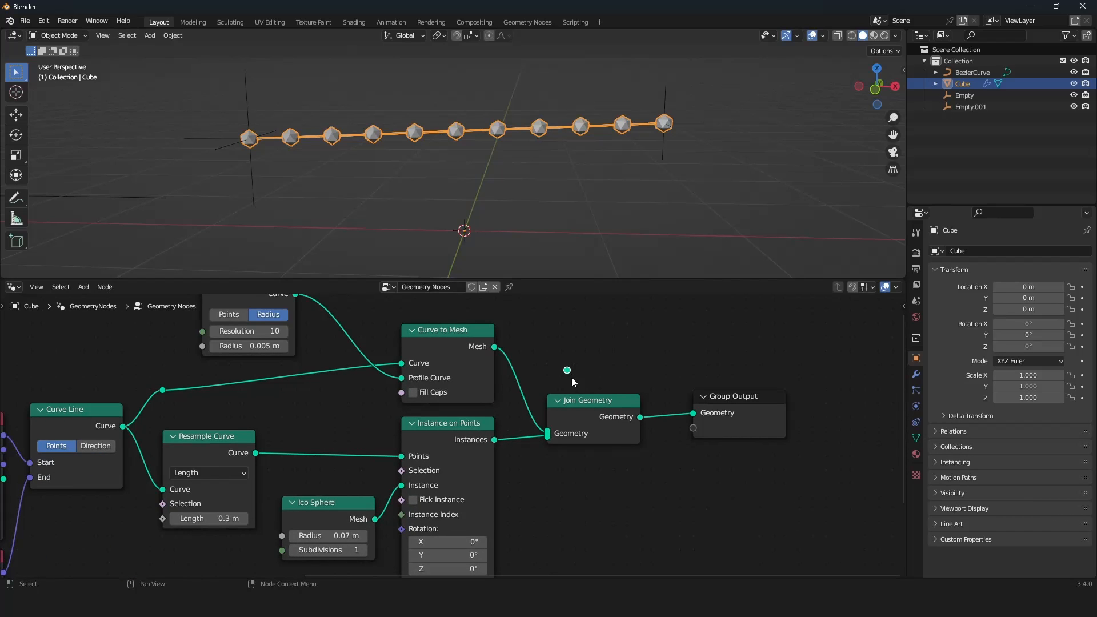
pyautogui.scroll(-1, 552, 218)
pyautogui.moveTo(553, 207)
pyautogui.mouseDown(button='middle')
pyautogui.moveTo(536, 211)
pyautogui.moveTo(557, 197)
pyautogui.mouseUp(button='middle')
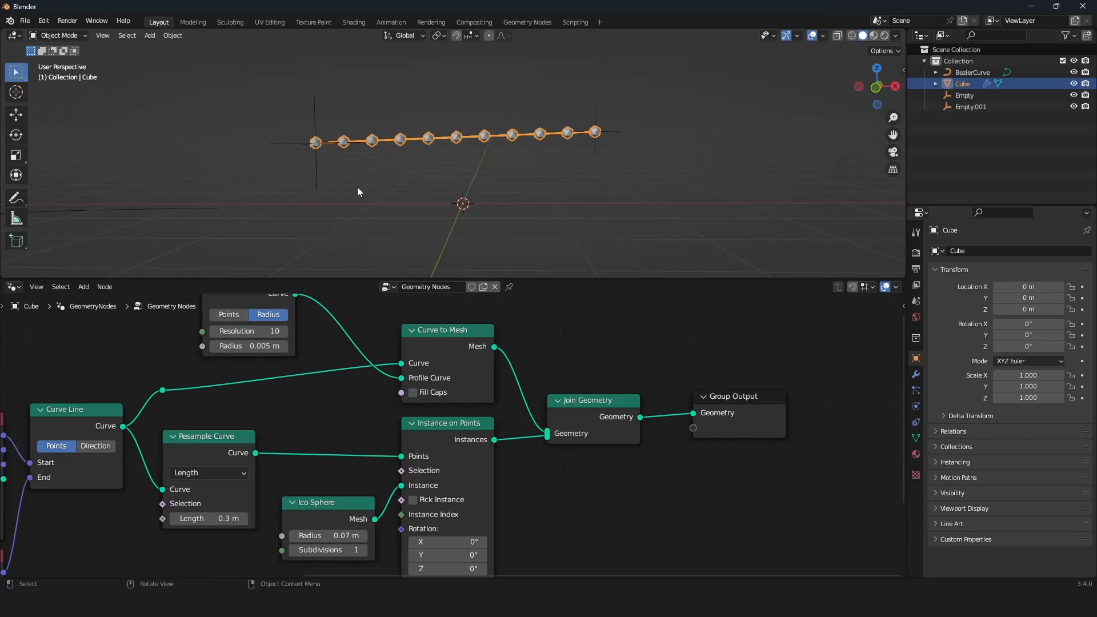
pyautogui.moveTo(351, 142); pyautogui.dragTo(445, 135, button='middle')
pyautogui.scroll(2, 530, 171)
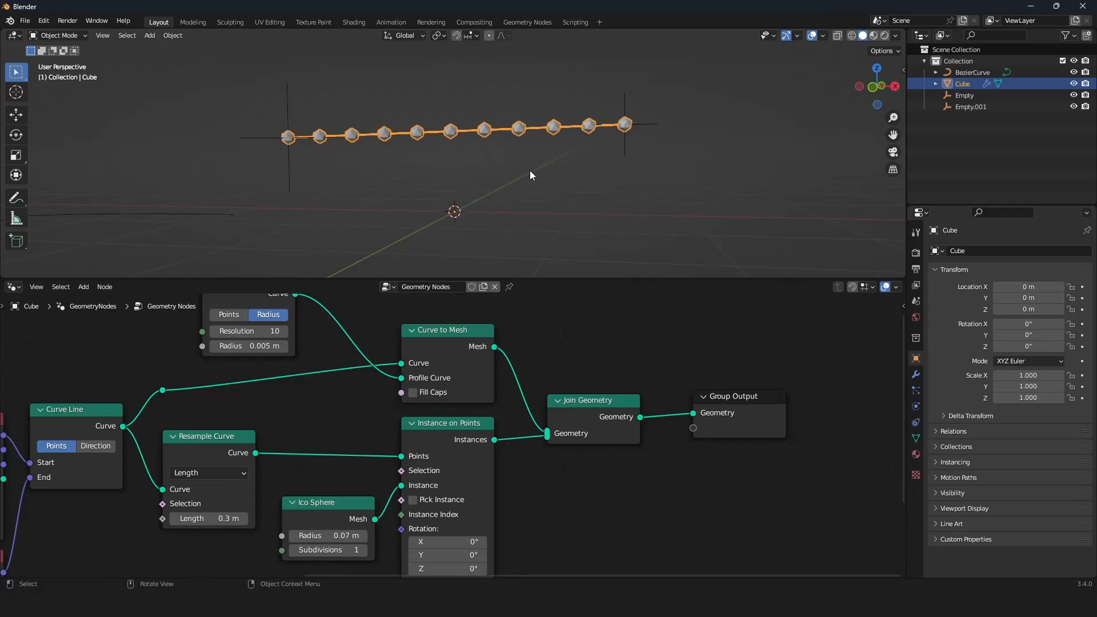
pyautogui.scroll(-4, 511, 372)
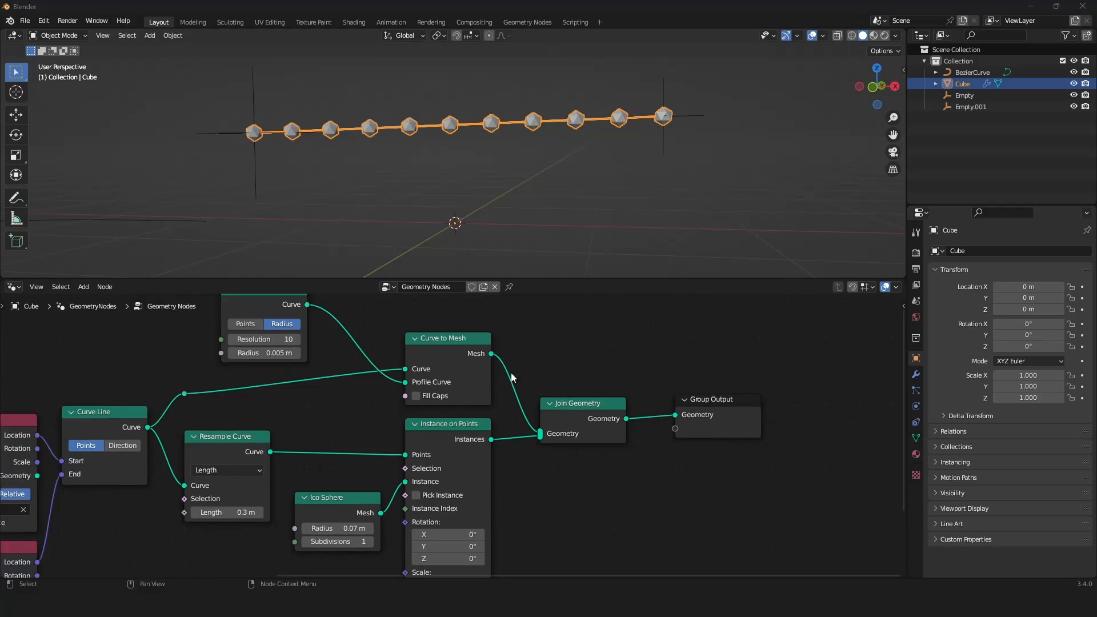
# Move all nodes downstream of Resample Curve, including Curve Circle, Ico Sphere and Group Output, away from it to free up space
pyautogui.moveTo(520, 373); pyautogui.dragTo(438, 360, button='middle')
pyautogui.moveTo(500, 355); pyautogui.dragTo(691, 348)
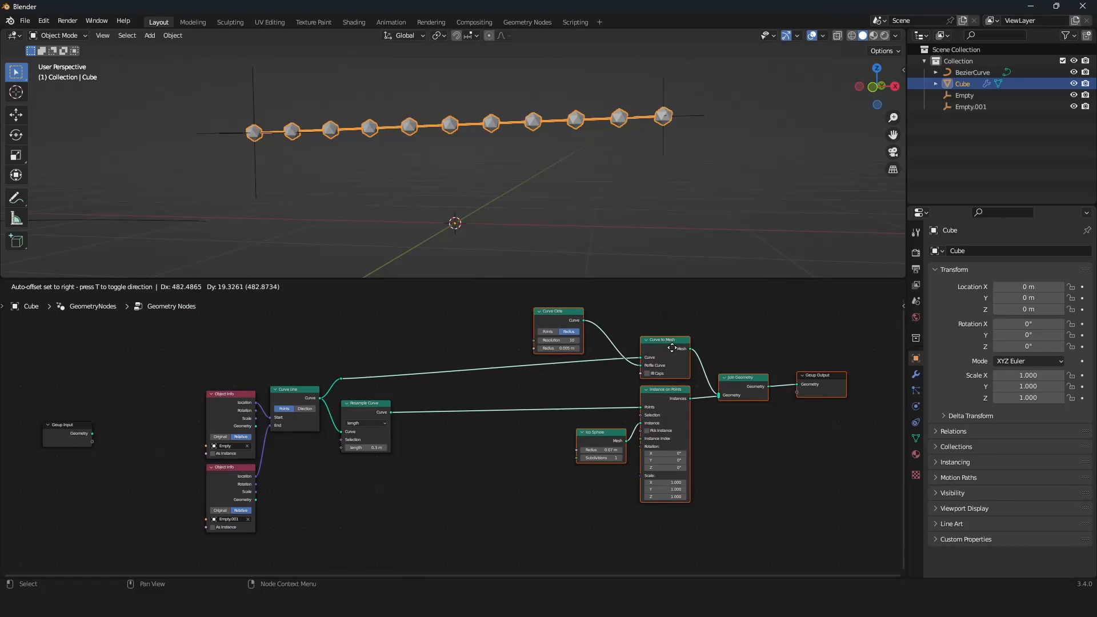
pyautogui.scroll(1, 372, 346)
pyautogui.moveTo(378, 327); pyautogui.dragTo(209, 483)
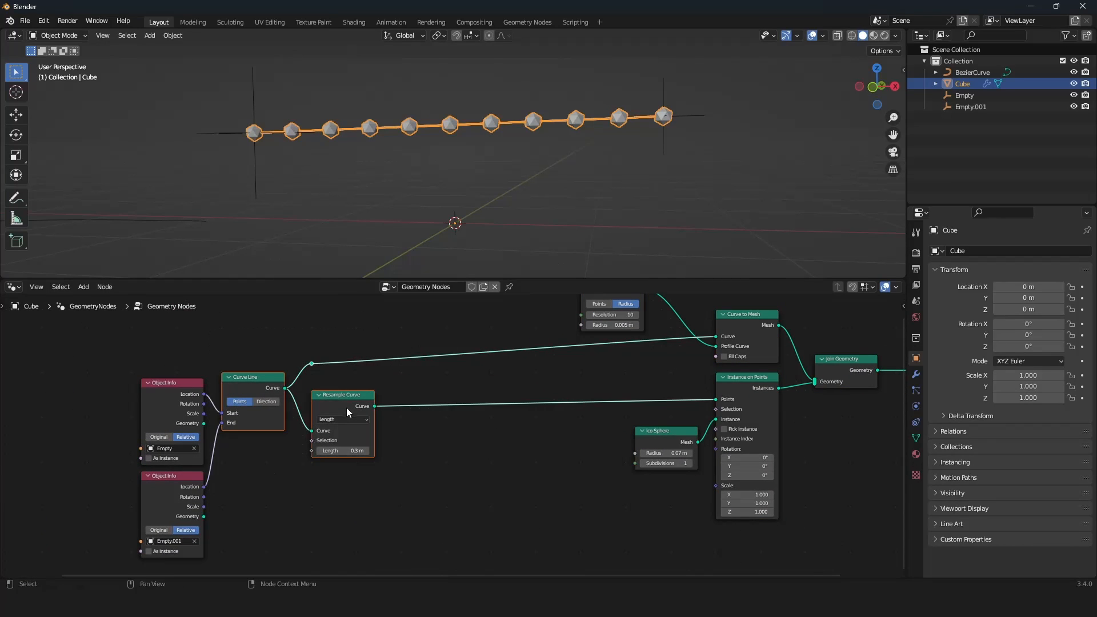
pyautogui.click(442, 459)
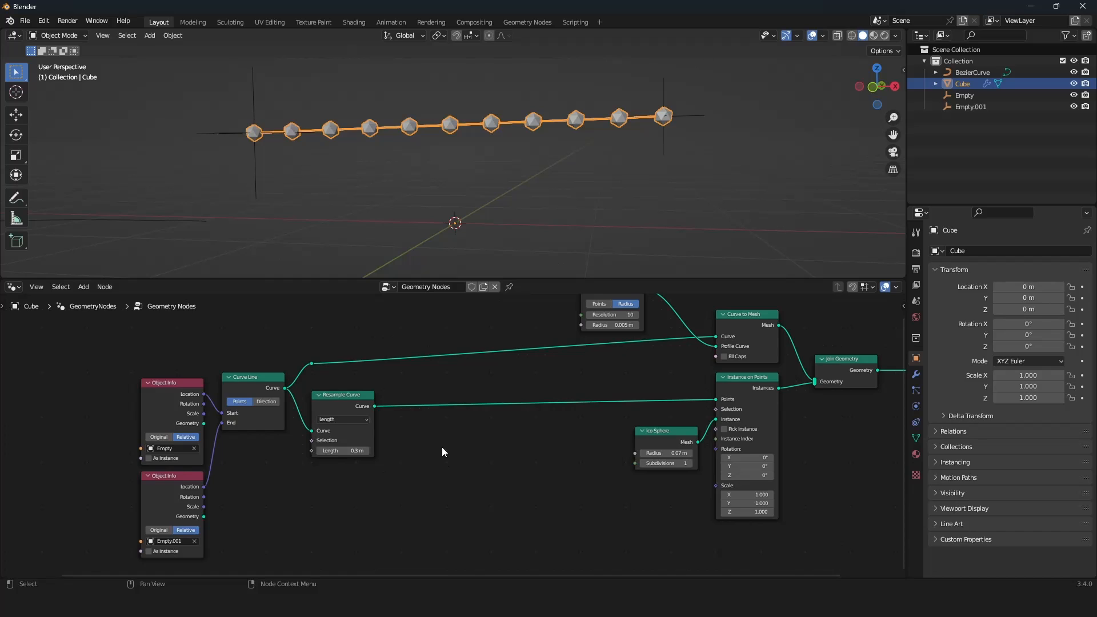
# Insert a Set Position node on the link between Resample Curve and Instance on Points
pyautogui.scroll(1, 445, 440)
pyautogui.scroll(1, 413, 422)
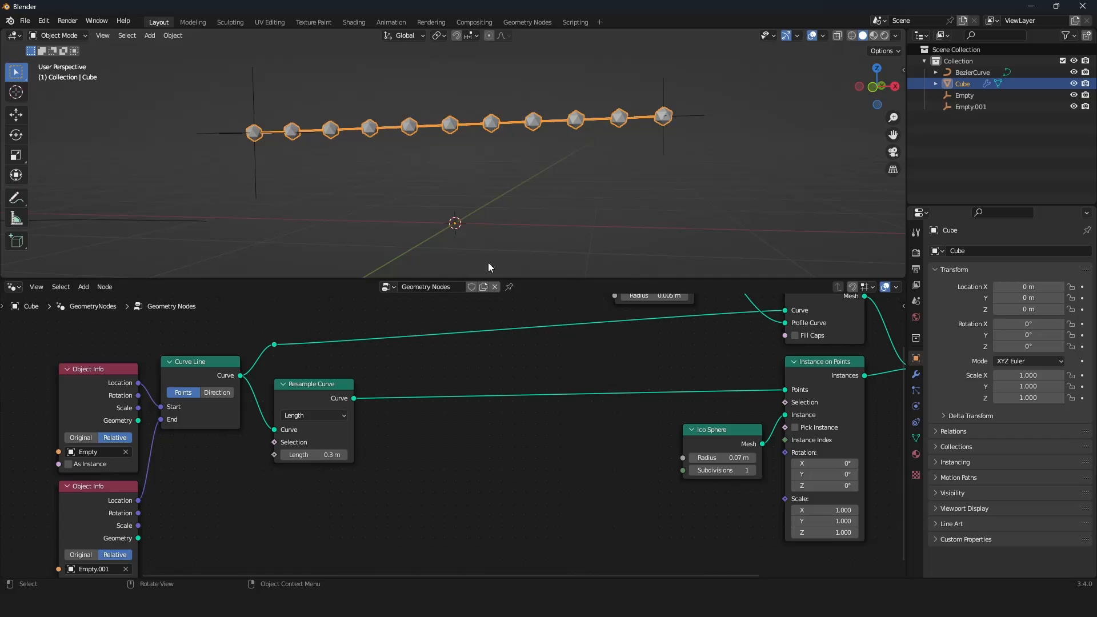
pyautogui.moveTo(414, 379)
pyautogui.mouseDown(button='middle')
pyautogui.moveTo(424, 381)
pyautogui.moveTo(415, 376)
pyautogui.mouseUp(button='middle')
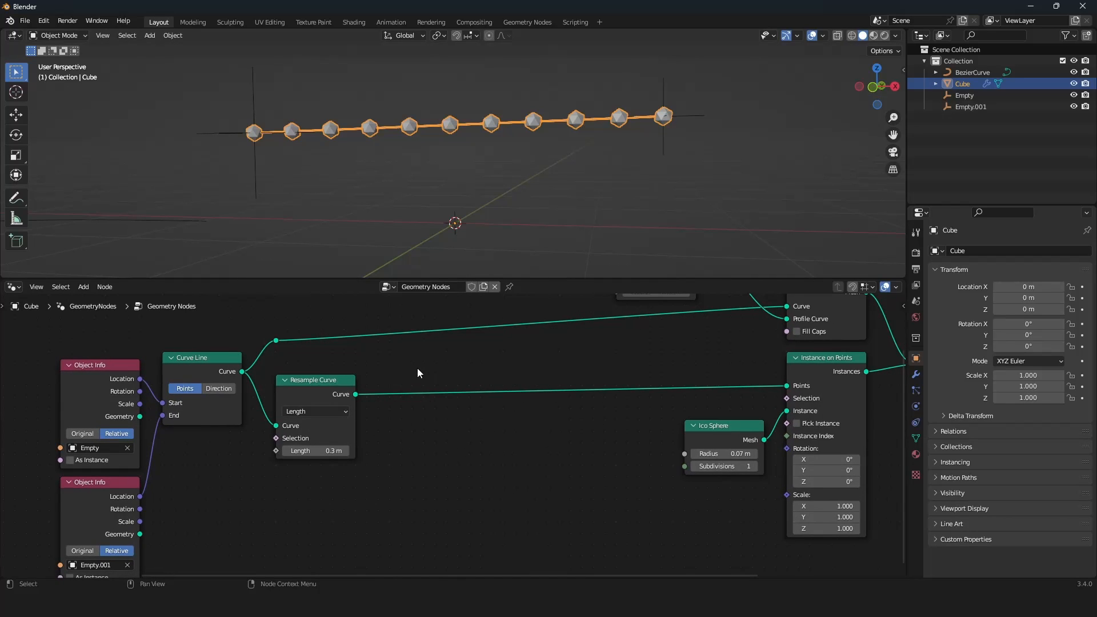
pyautogui.hotkey('shift', 'a')
pyautogui.moveTo(372, 392)
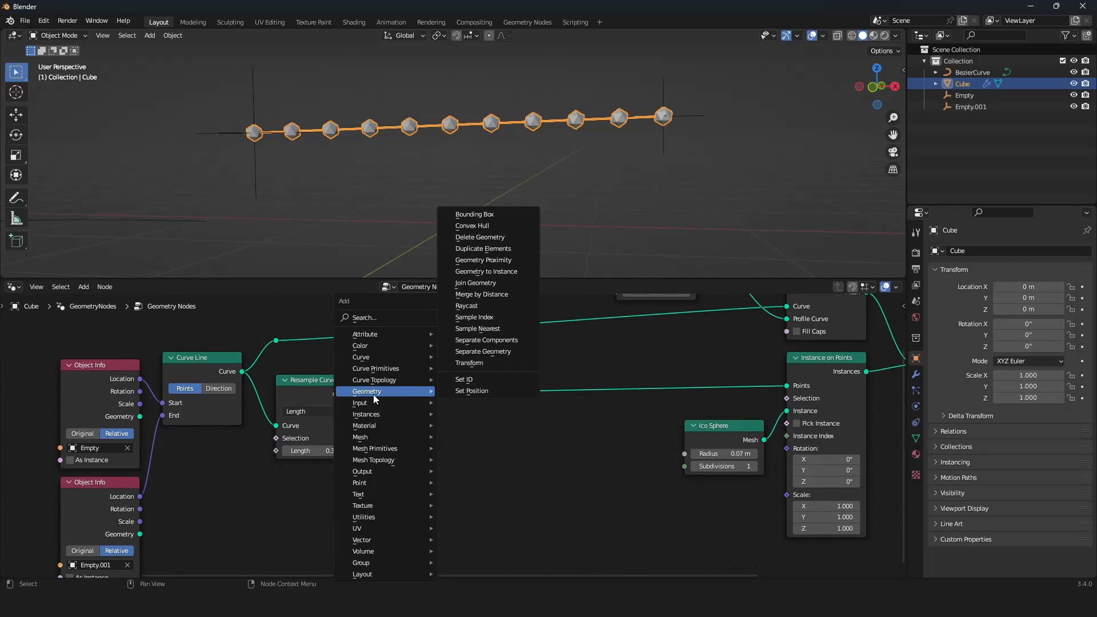
pyautogui.click(471, 391)
pyautogui.click(439, 375)
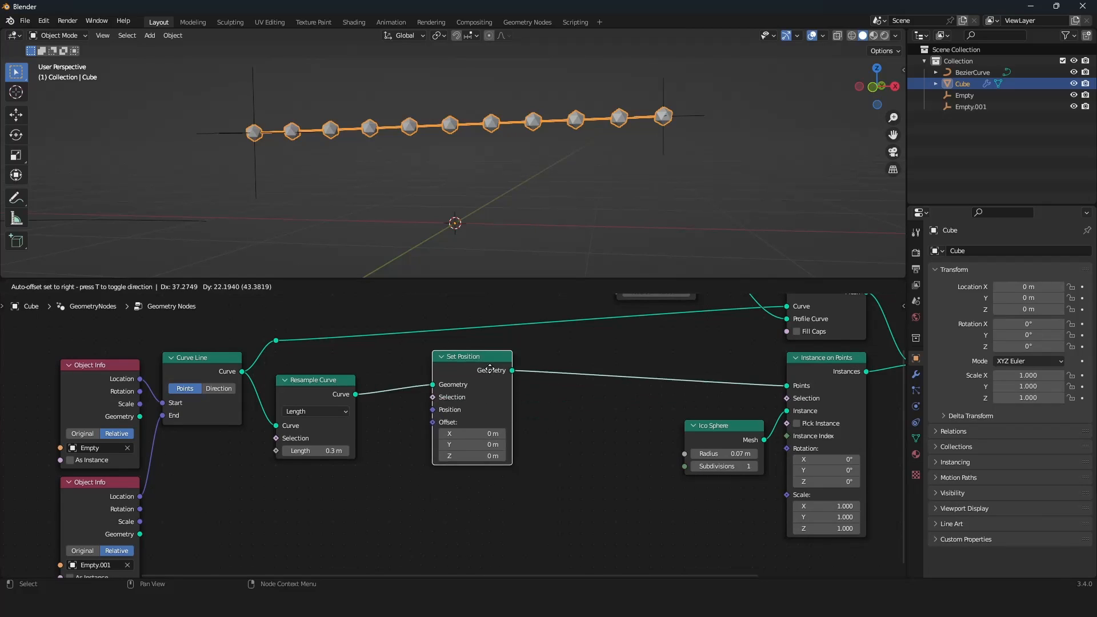
# Connect Set Position's Geometry output to the Curve input of Curve to Mesh and delete the leftover reroute branching off Curve Line
pyautogui.scroll(-1, 523, 377)
pyautogui.moveTo(523, 377); pyautogui.dragTo(487, 409, button='middle')
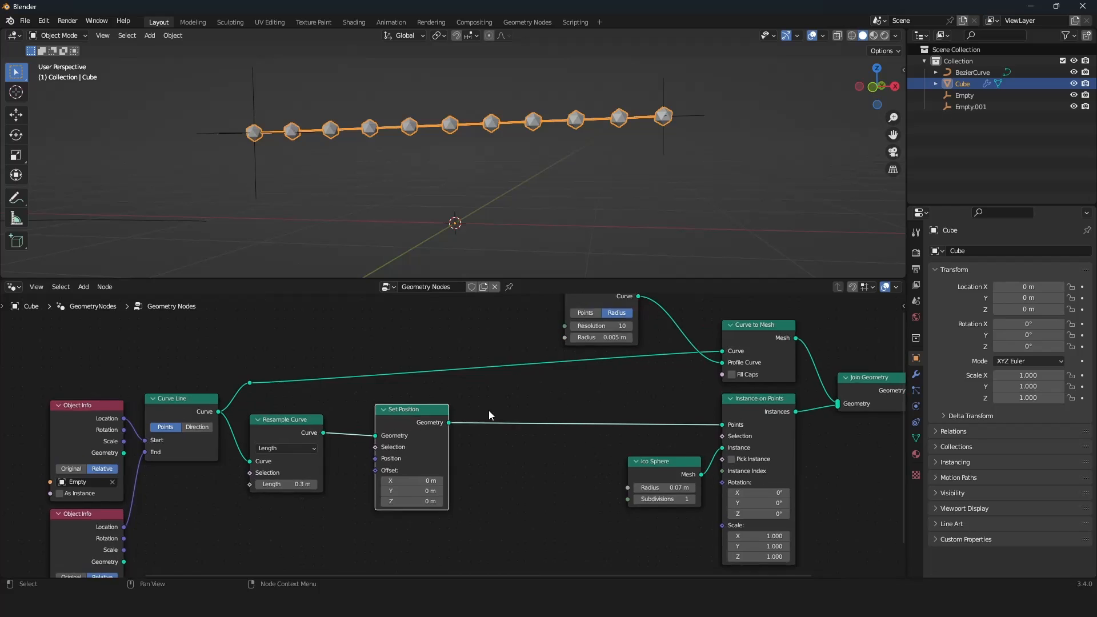
pyautogui.scroll(1, 456, 427)
pyautogui.moveTo(448, 421); pyautogui.dragTo(772, 337)
pyautogui.click(216, 375)
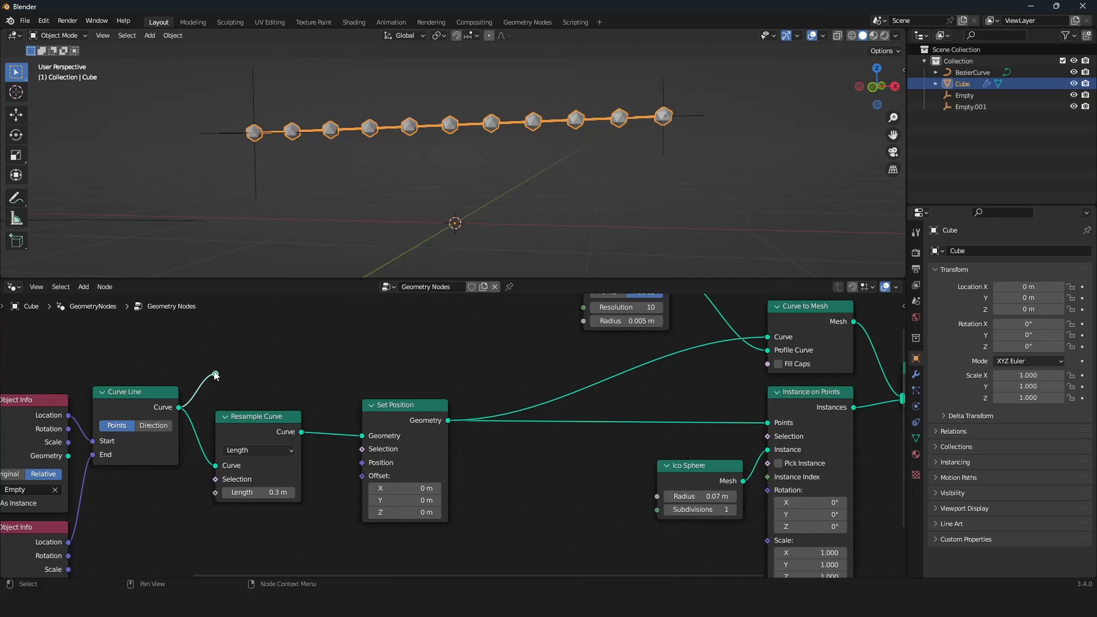
pyautogui.press('x')
pyautogui.scroll(-7, 475, 472)
pyautogui.moveTo(476, 486); pyautogui.dragTo(506, 445, button='middle')
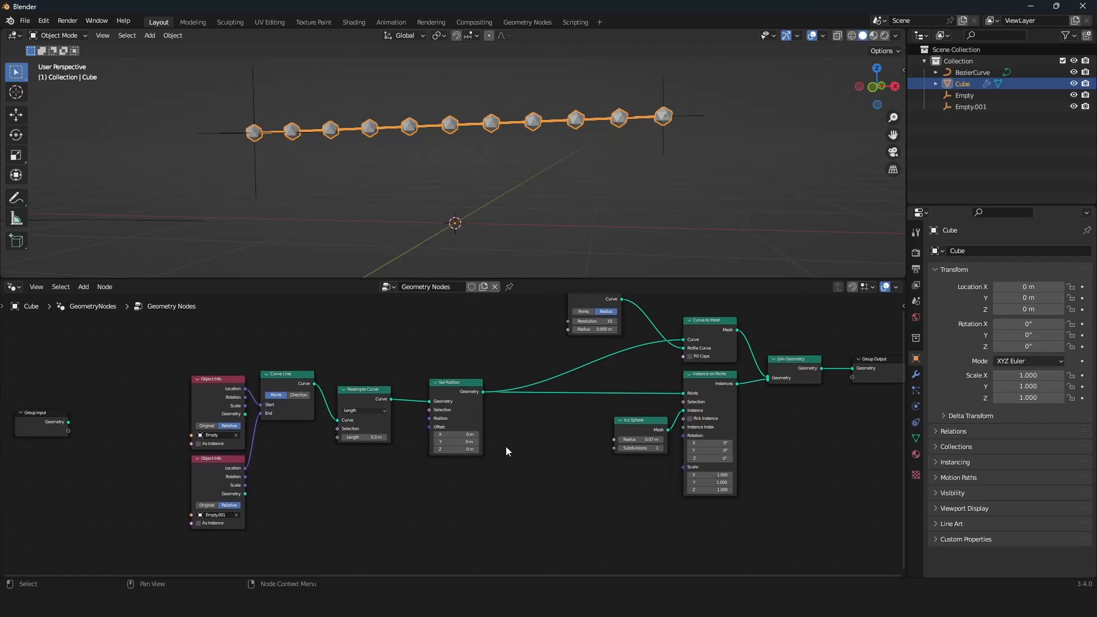
pyautogui.scroll(6, 480, 428)
pyautogui.moveTo(451, 369); pyautogui.dragTo(474, 390)
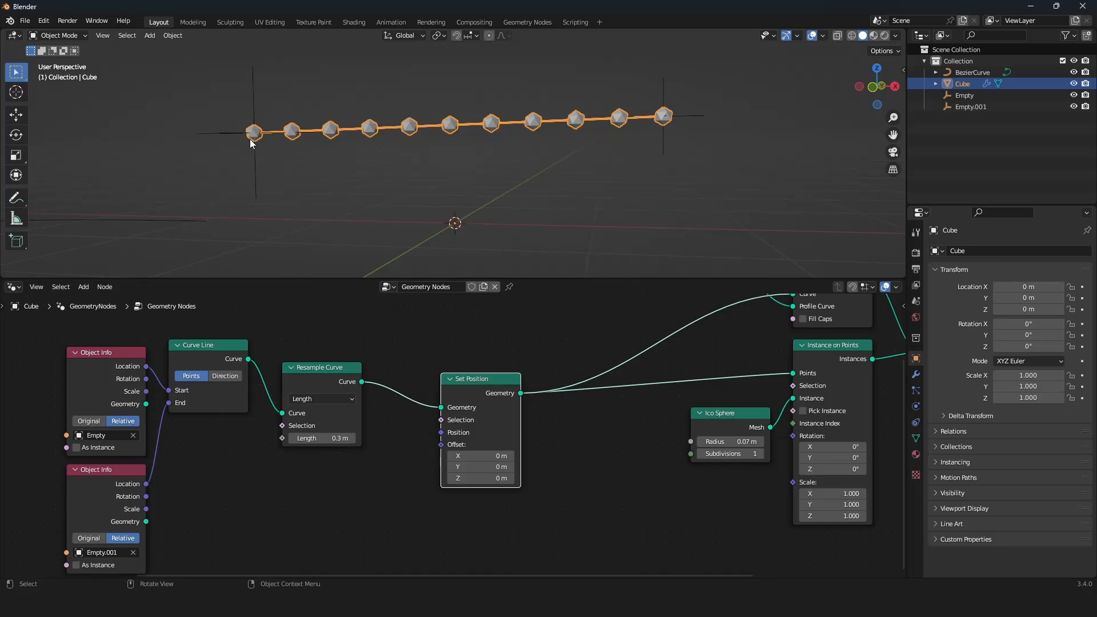
# Add a Combine XYZ node near Set Position and connect its Vector output to the Offset input
pyautogui.scroll(-3, 409, 458)
pyautogui.moveTo(410, 458); pyautogui.dragTo(428, 434, button='middle')
pyautogui.scroll(4, 434, 434)
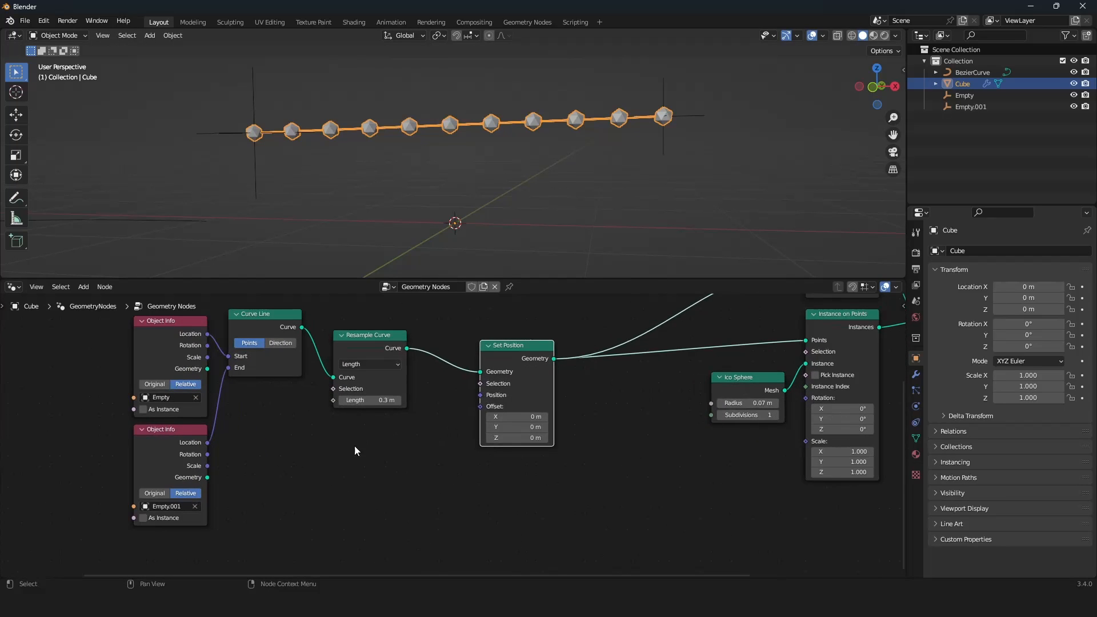
pyautogui.moveTo(354, 446); pyautogui.dragTo(390, 444, button='middle')
pyautogui.moveTo(513, 230); pyautogui.dragTo(540, 239, button='middle')
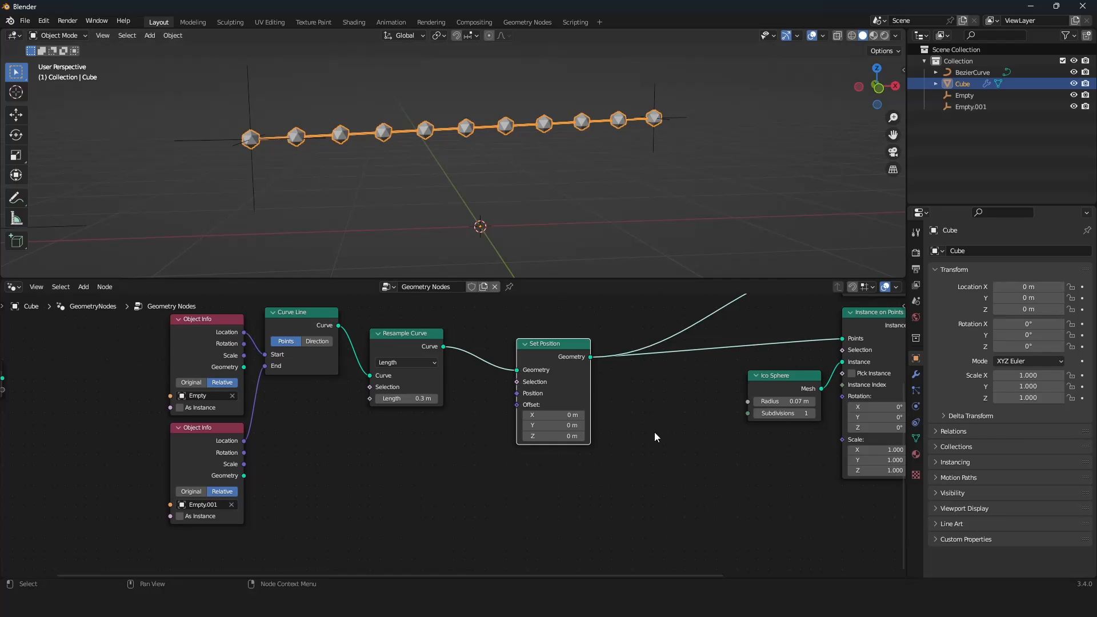
pyautogui.moveTo(578, 456); pyautogui.dragTo(563, 416, button='middle')
pyautogui.scroll(1, 476, 366)
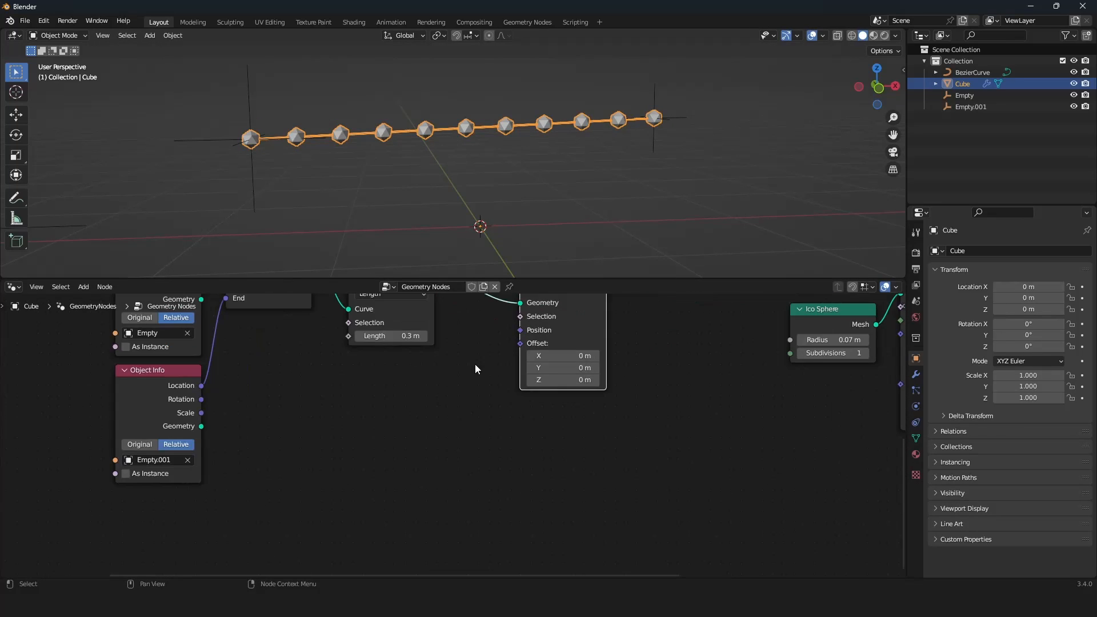
pyautogui.moveTo(526, 345); pyautogui.dragTo(456, 358)
pyautogui.press('Escape')
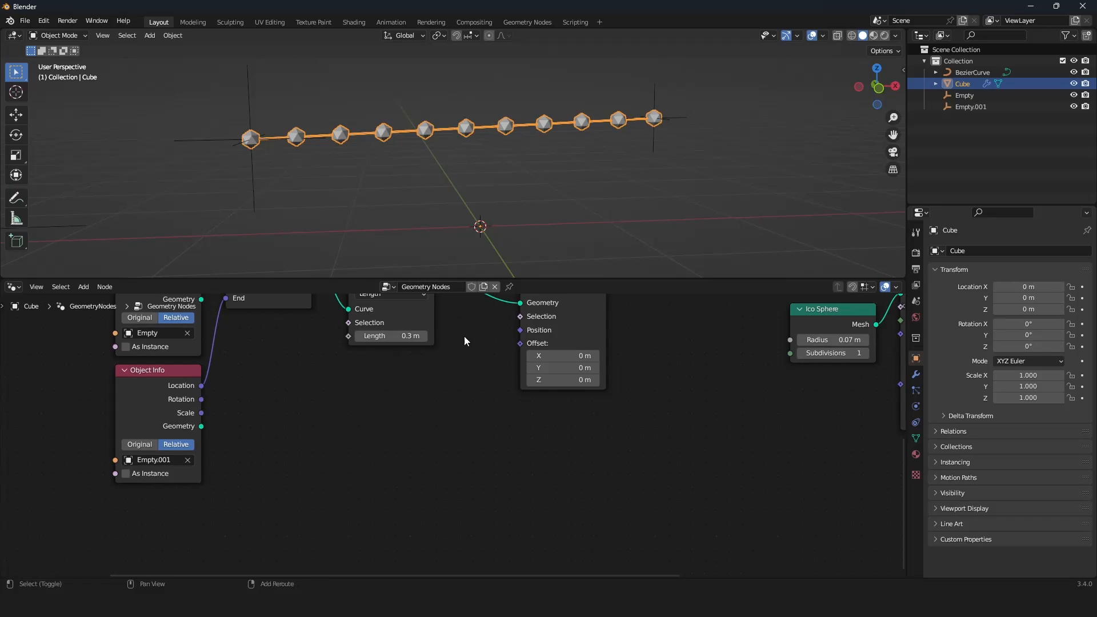
pyautogui.hotkey('shift', 'a')
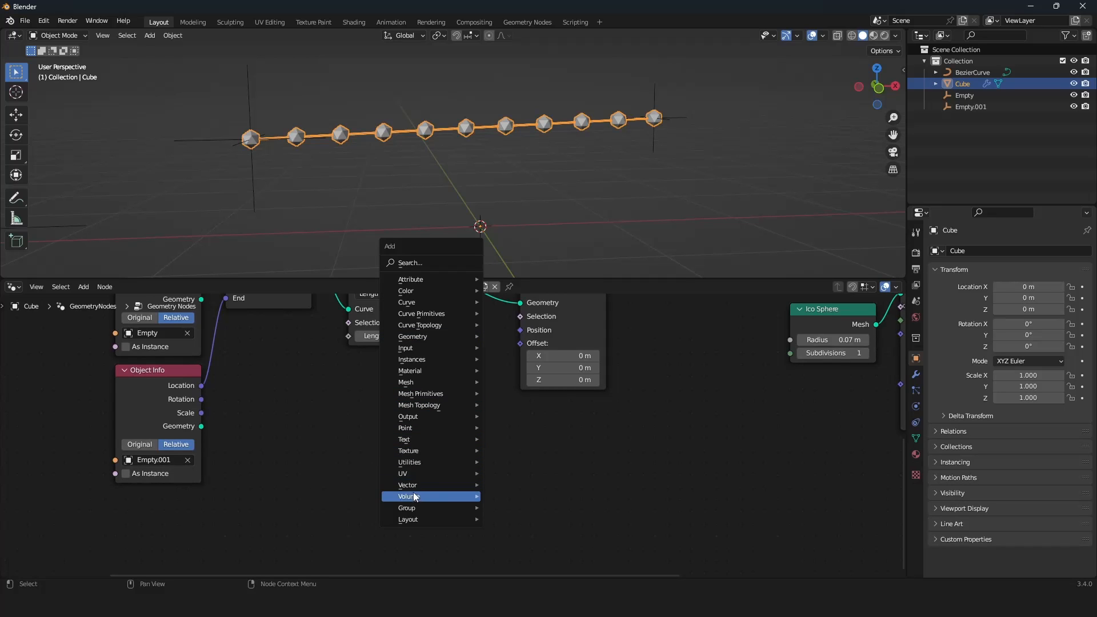
pyautogui.moveTo(423, 485)
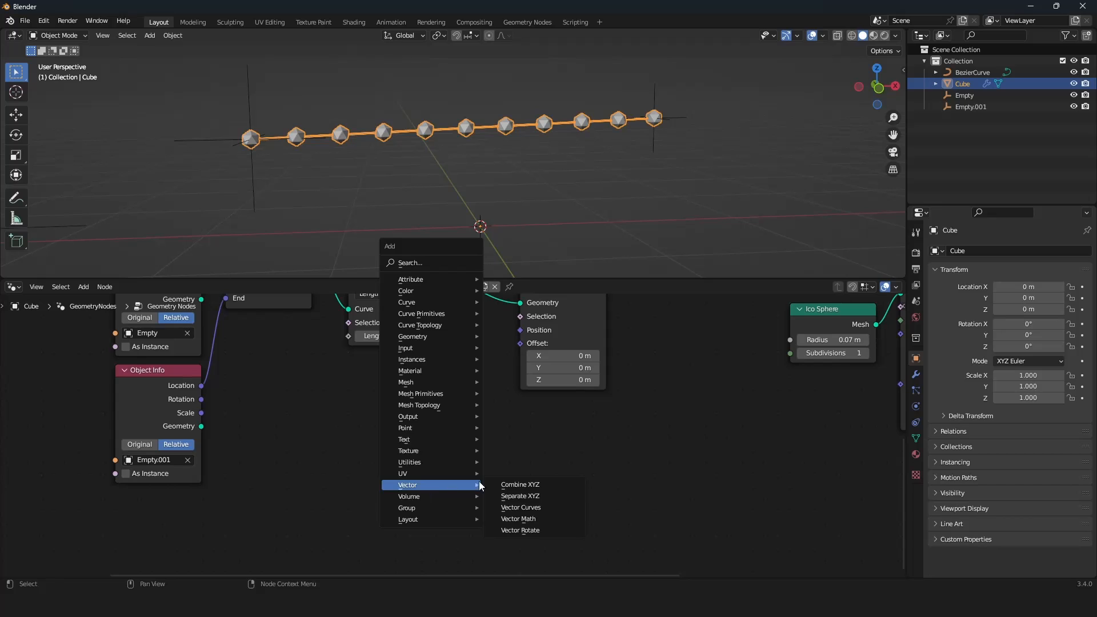
pyautogui.click(520, 484)
pyautogui.click(393, 372)
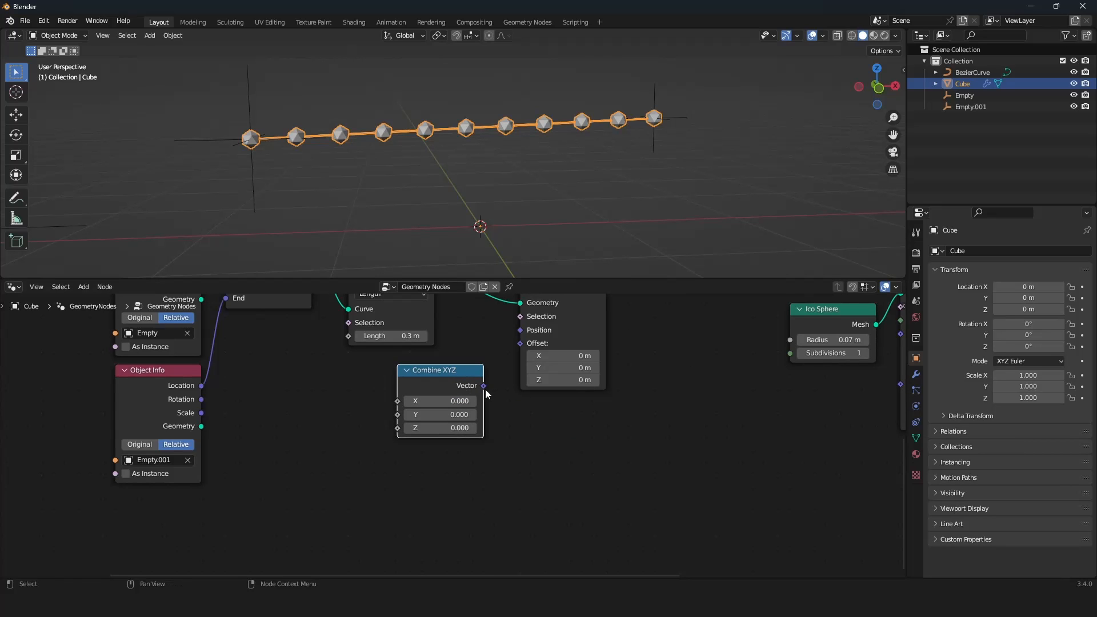
pyautogui.moveTo(483, 386); pyautogui.dragTo(529, 344)
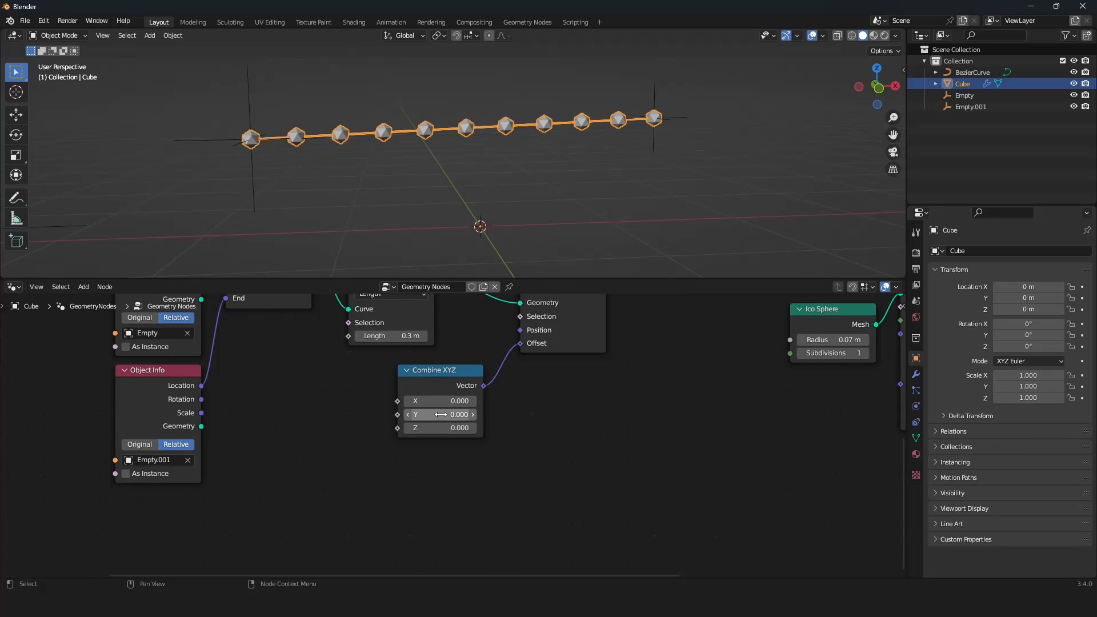
pyautogui.moveTo(445, 382); pyautogui.dragTo(473, 370)
# Collapse both Object Info nodes and stack them closely beside Curve Line
pyautogui.scroll(-5, 449, 445)
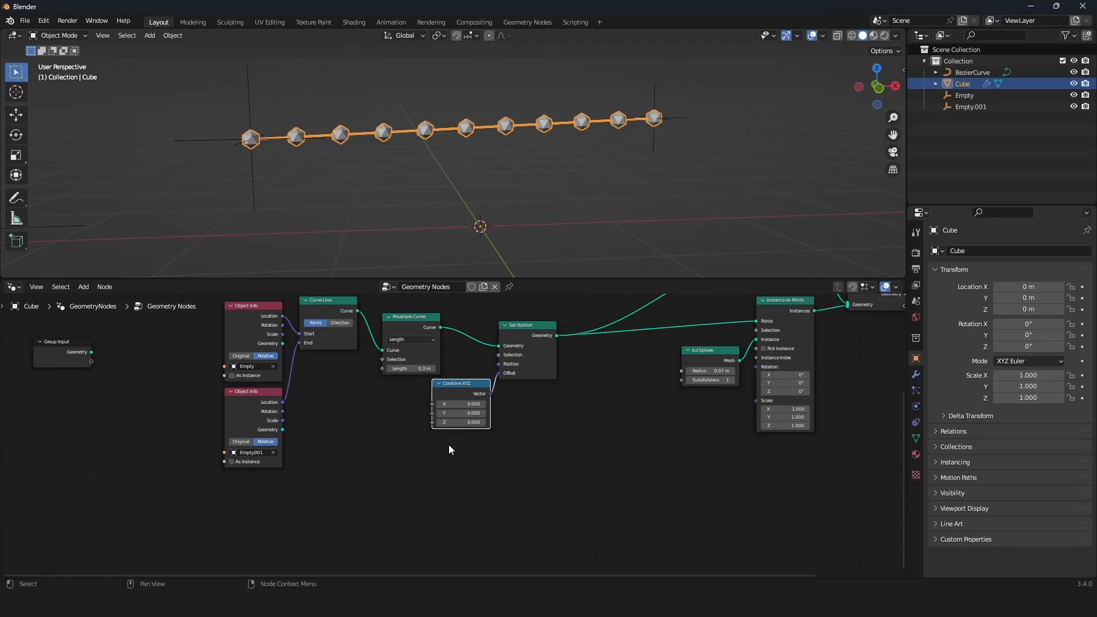
pyautogui.moveTo(447, 448); pyautogui.dragTo(488, 454, button='middle')
pyautogui.scroll(4, 488, 454)
pyautogui.click(208, 384)
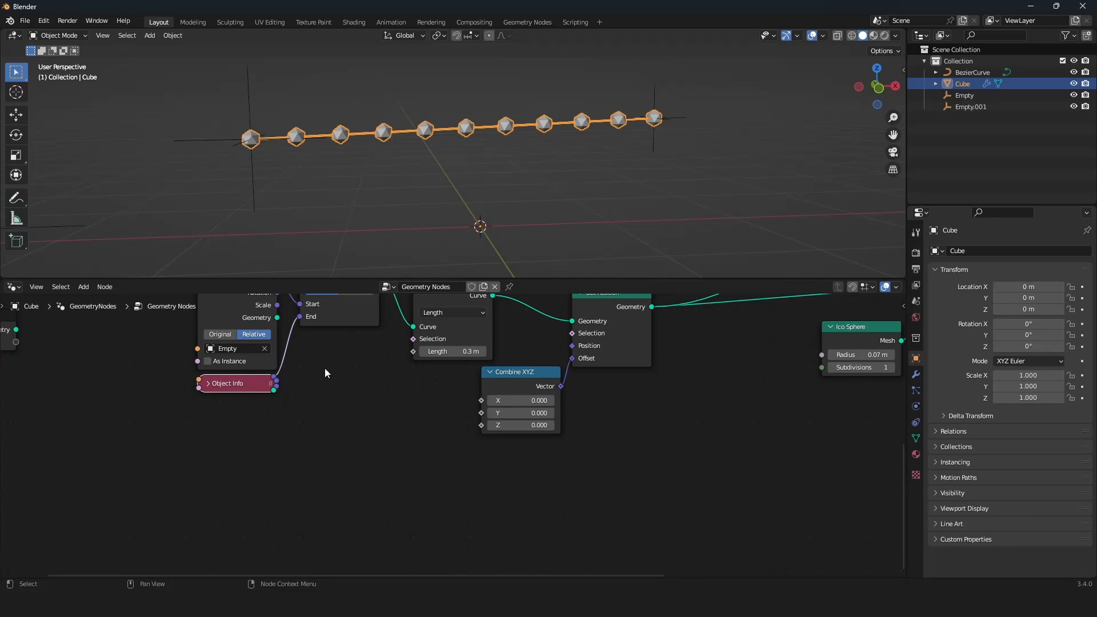
pyautogui.moveTo(325, 368); pyautogui.dragTo(355, 431, button='middle')
pyautogui.click(237, 330)
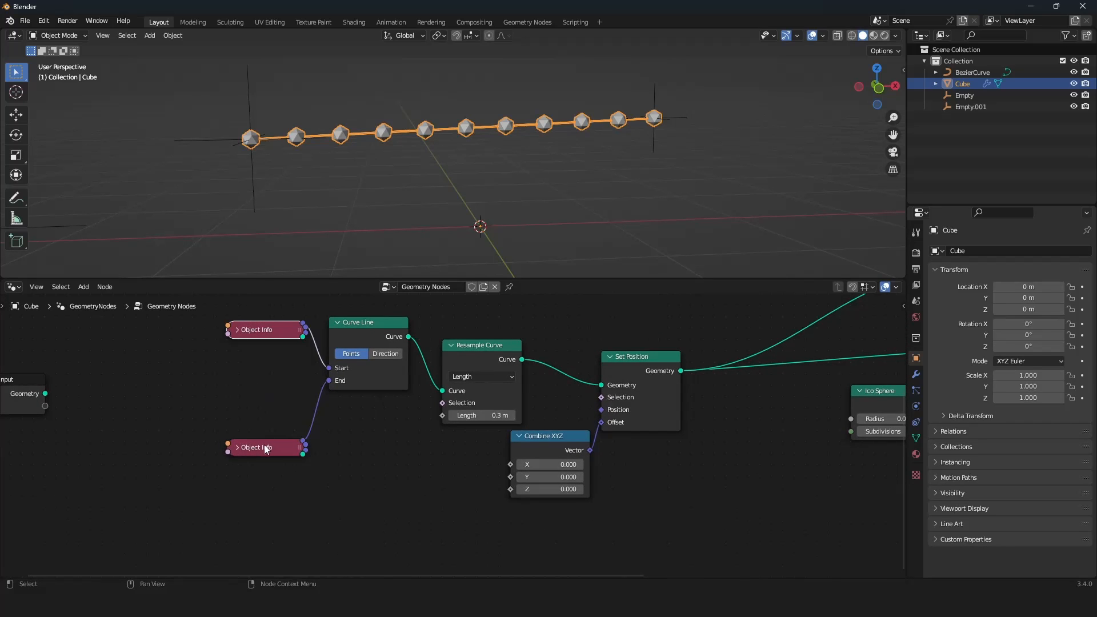
pyautogui.moveTo(264, 447); pyautogui.dragTo(264, 358)
# Place Combine XYZ directly beneath Resample Curve and move Set Position closer to both nodes
pyautogui.scroll(2, 434, 479)
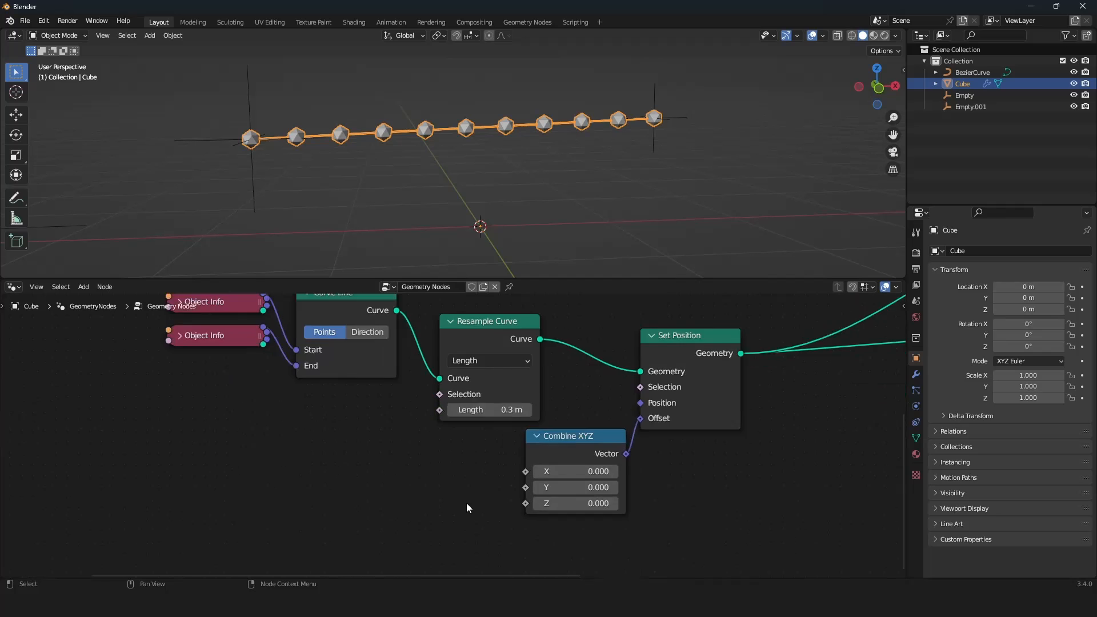
pyautogui.scroll(-2, 466, 508)
pyautogui.moveTo(466, 507); pyautogui.dragTo(428, 448, button='middle')
pyautogui.scroll(2, 497, 379)
pyautogui.moveTo(497, 380); pyautogui.dragTo(429, 379)
pyautogui.moveTo(637, 334); pyautogui.dragTo(570, 320)
pyautogui.scroll(-1, 393, 442)
pyautogui.moveTo(299, 395); pyautogui.dragTo(393, 442, button='middle')
pyautogui.scroll(1, 393, 443)
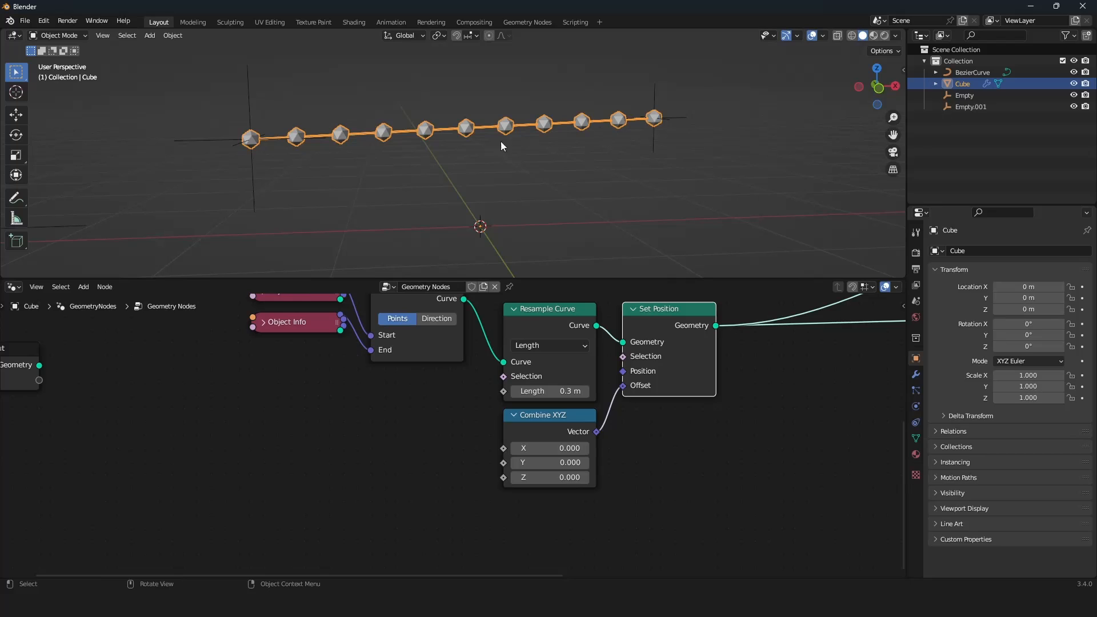
# Add a Spline Parameter node below Curve Line, beside Combine XYZ
pyautogui.moveTo(433, 461); pyautogui.dragTo(430, 453, button='middle')
pyautogui.hotkey('shift', 'a')
pyautogui.moveTo(368, 370)
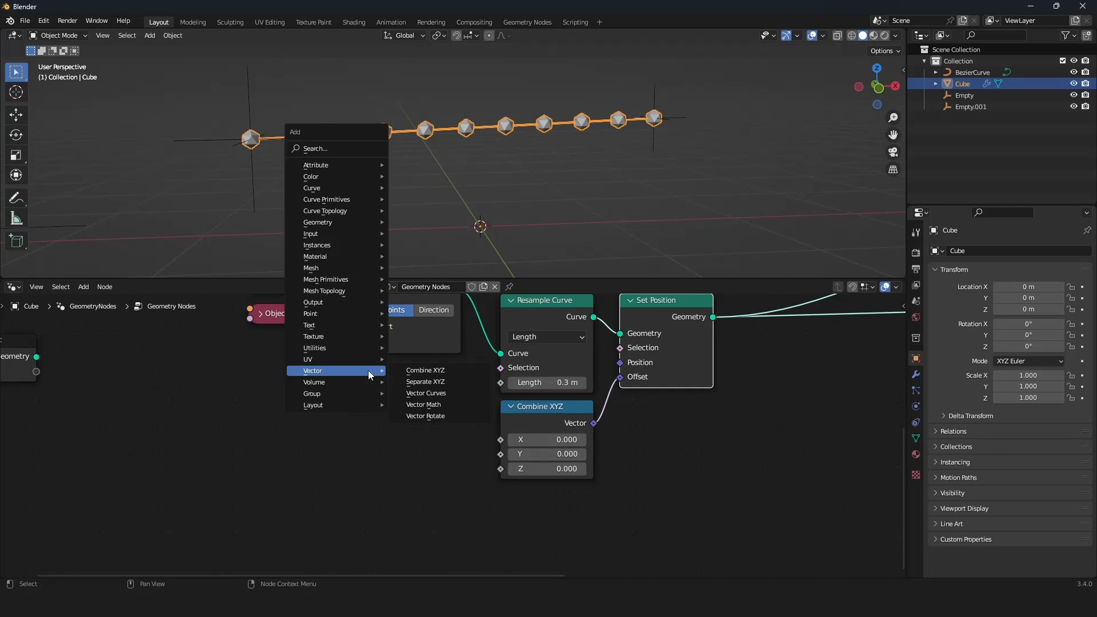
pyautogui.moveTo(321, 195)
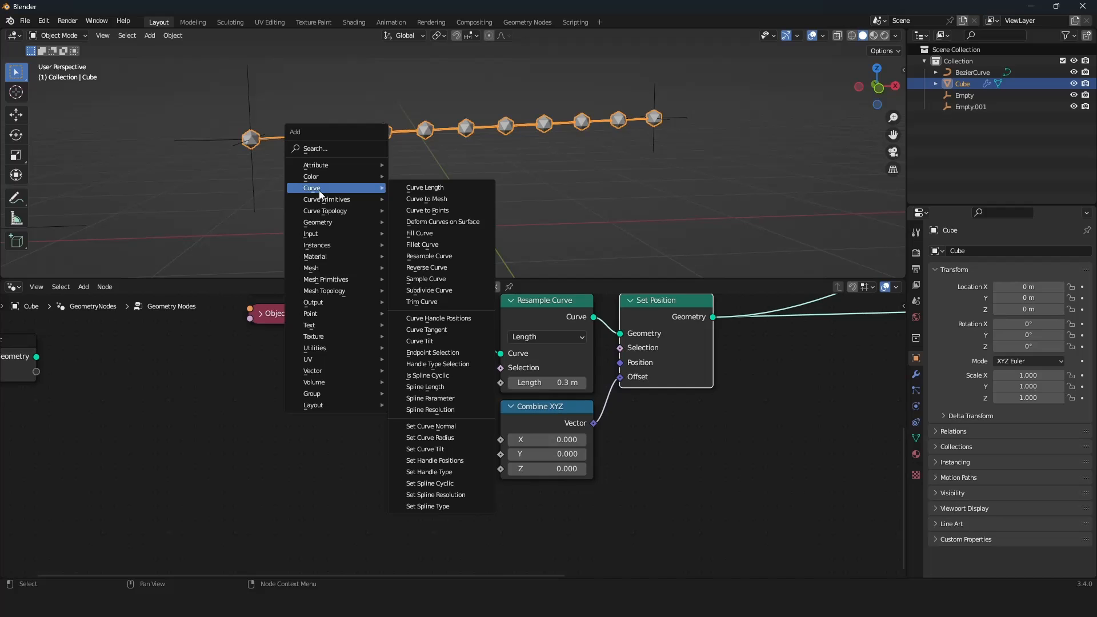
pyautogui.click(431, 407)
pyautogui.click(418, 441)
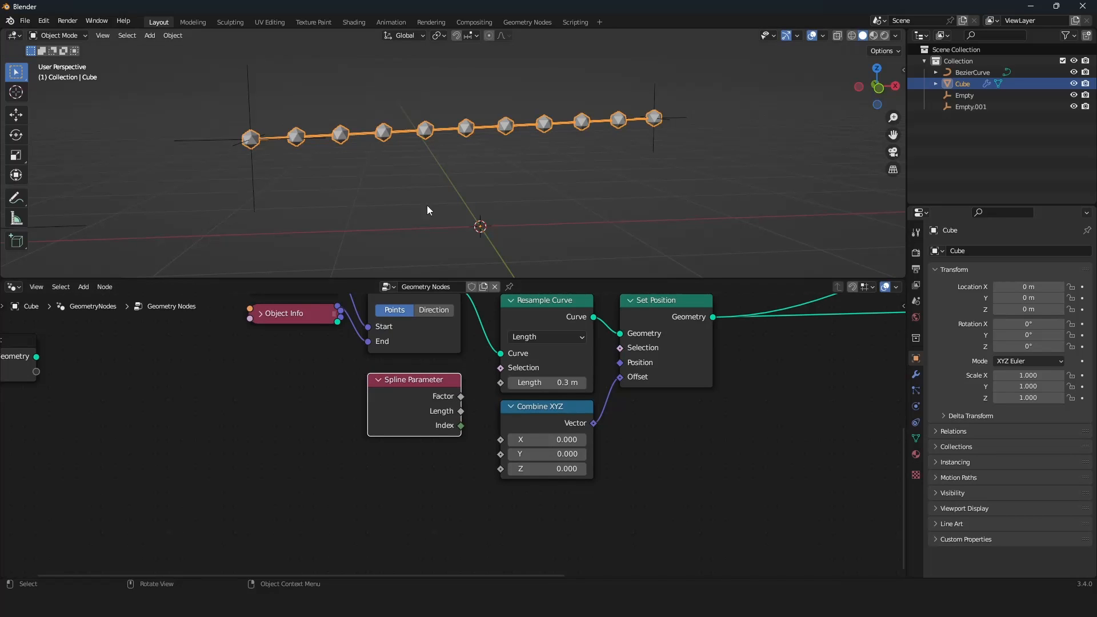
pyautogui.moveTo(430, 210); pyautogui.dragTo(403, 190, button='middle')
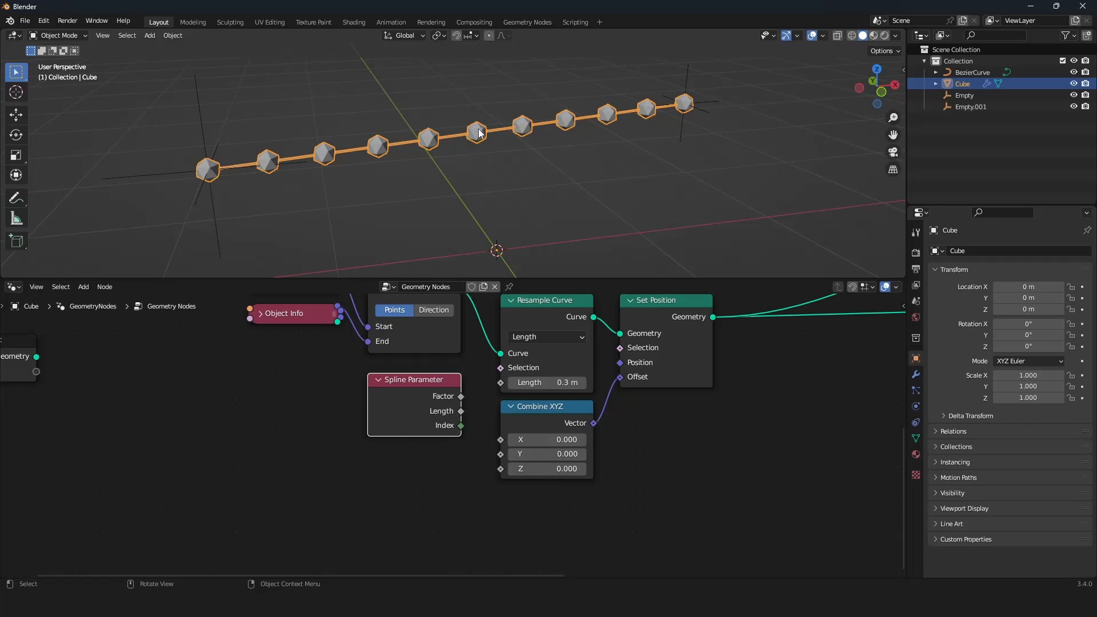
# Connect the Spline Parameter node's Factor output to the Z input of the Combine XYZ node
pyautogui.moveTo(417, 415); pyautogui.dragTo(496, 469)
pyautogui.scroll(-4, 452, 217)
pyautogui.moveTo(451, 215); pyautogui.dragTo(293, 227, button='middle')
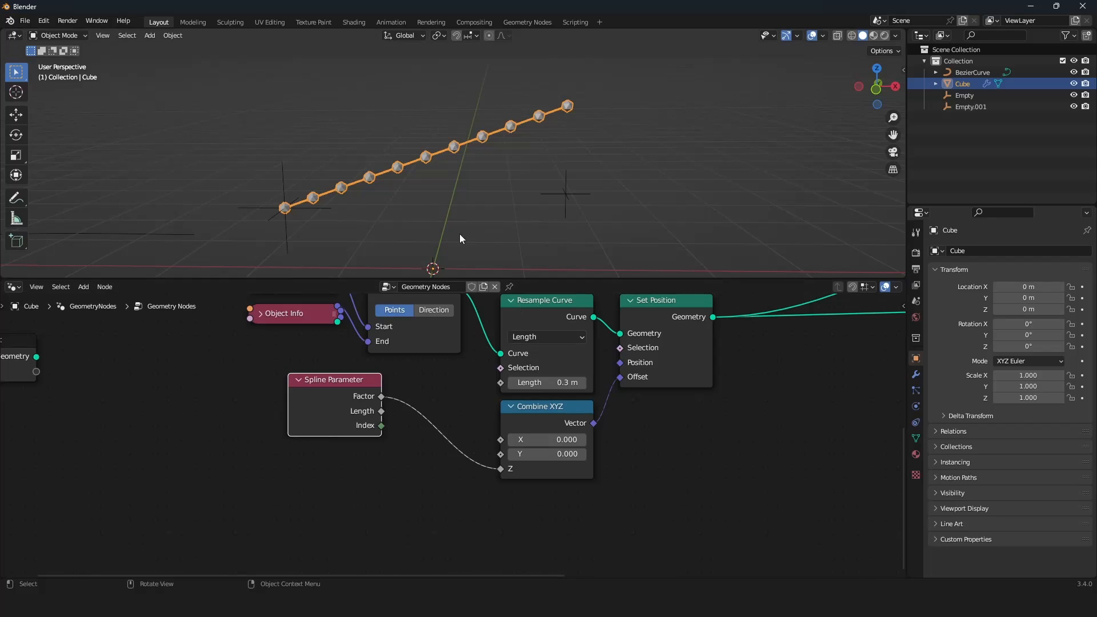
pyautogui.moveTo(569, 201); pyautogui.dragTo(571, 198, button='middle')
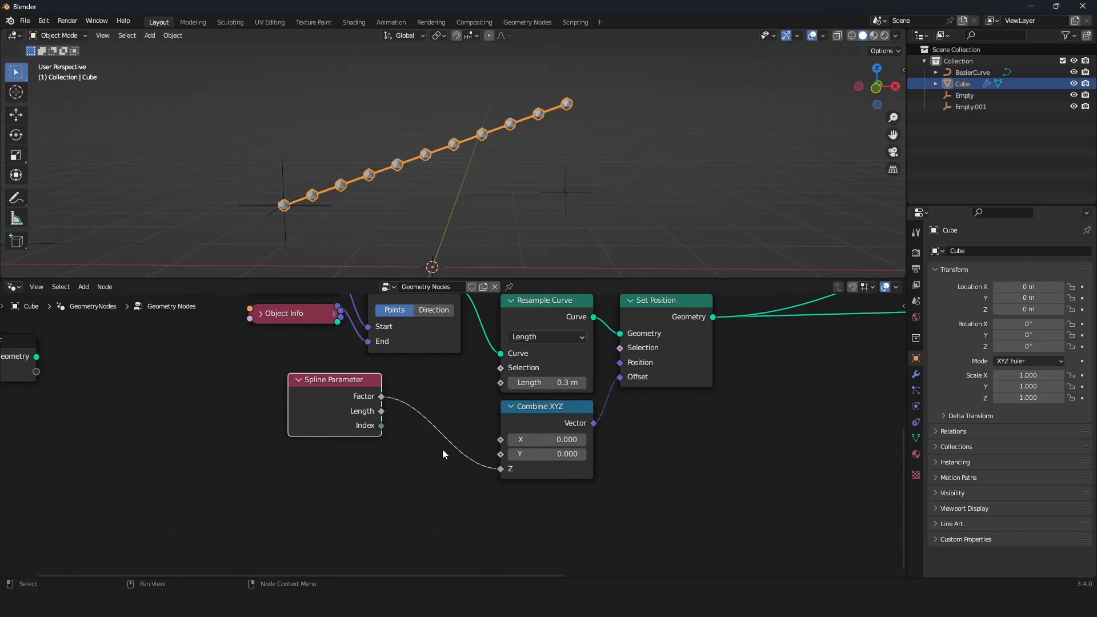
pyautogui.moveTo(443, 449); pyautogui.dragTo(440, 442, button='middle')
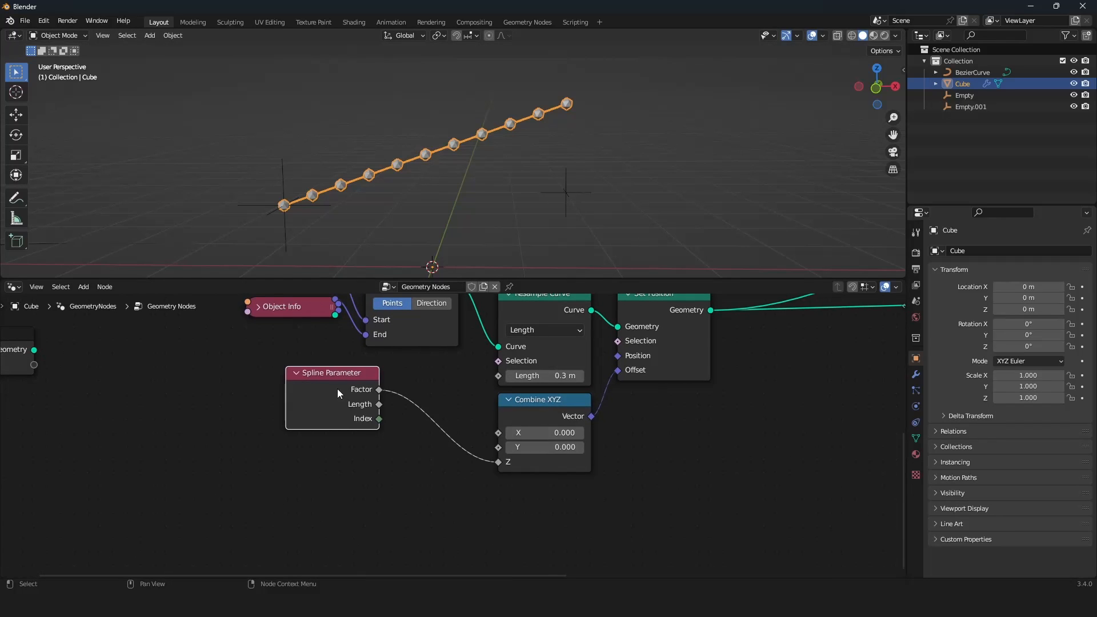
# Make room beside the Spline Parameter node and insert a Float Curve node on its link to Combine XYZ
pyautogui.moveTo(337, 389); pyautogui.dragTo(165, 389)
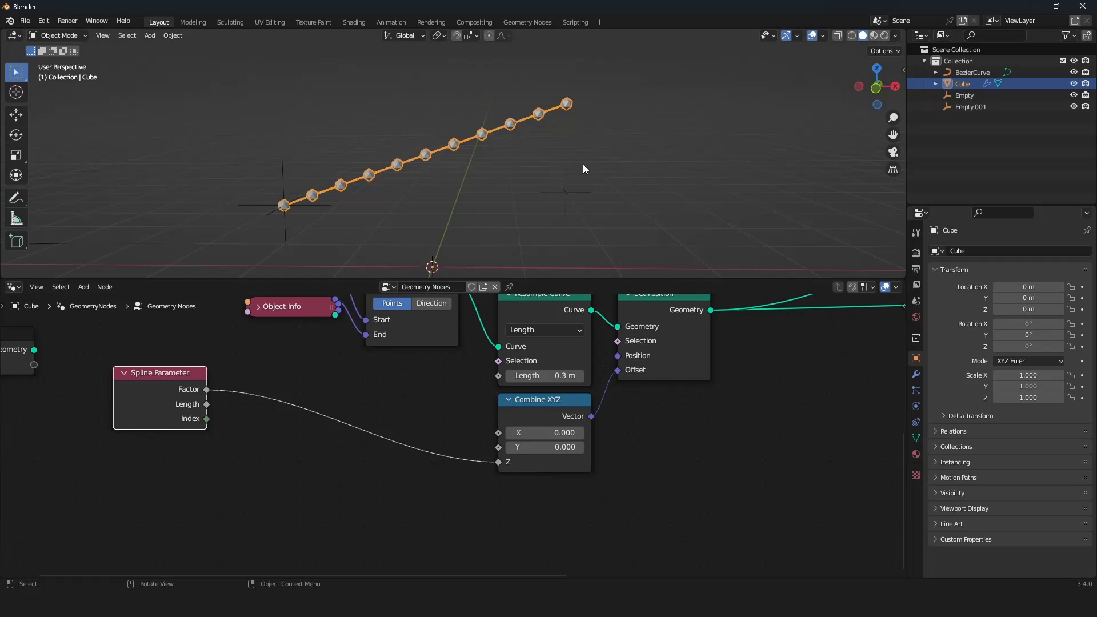
pyautogui.moveTo(583, 169); pyautogui.dragTo(566, 153, button='middle')
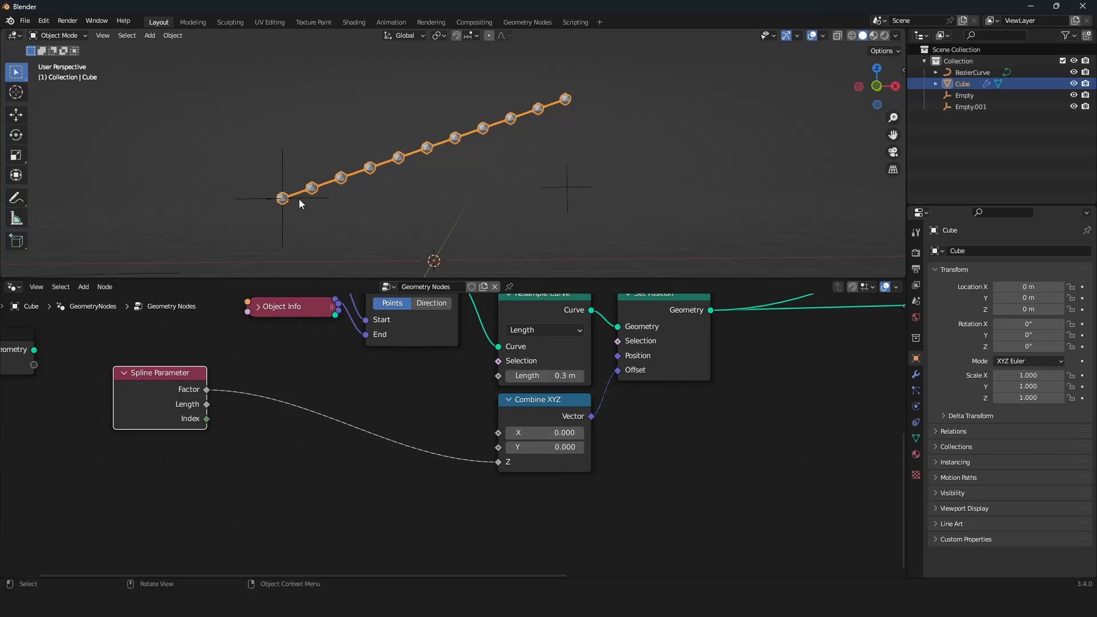
pyautogui.moveTo(367, 413); pyautogui.dragTo(386, 419, button='middle')
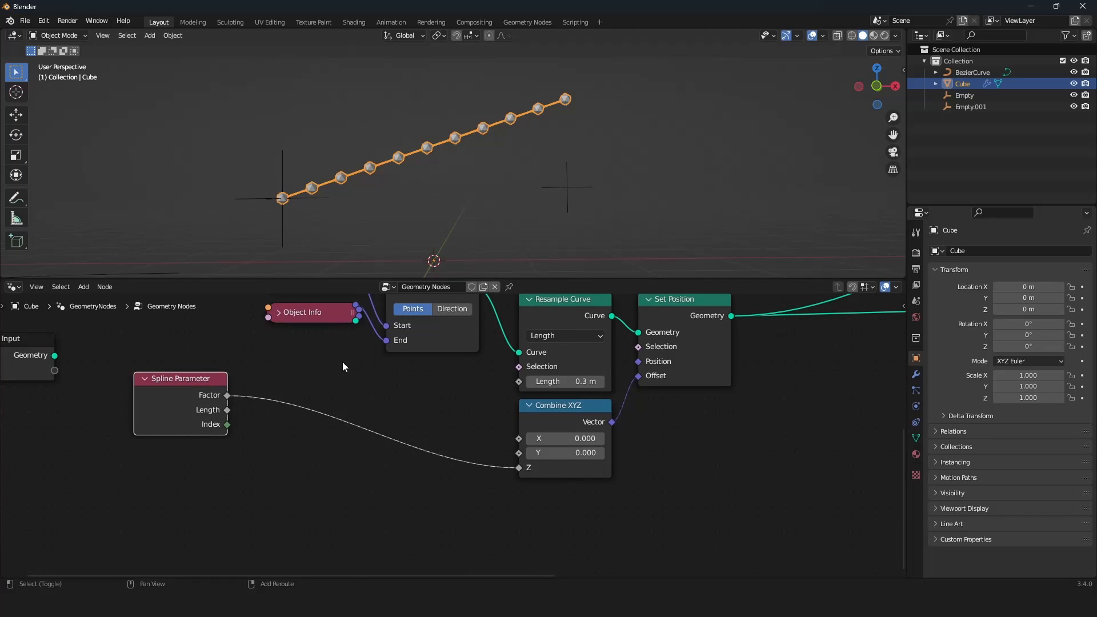
pyautogui.hotkey('shift', 'a')
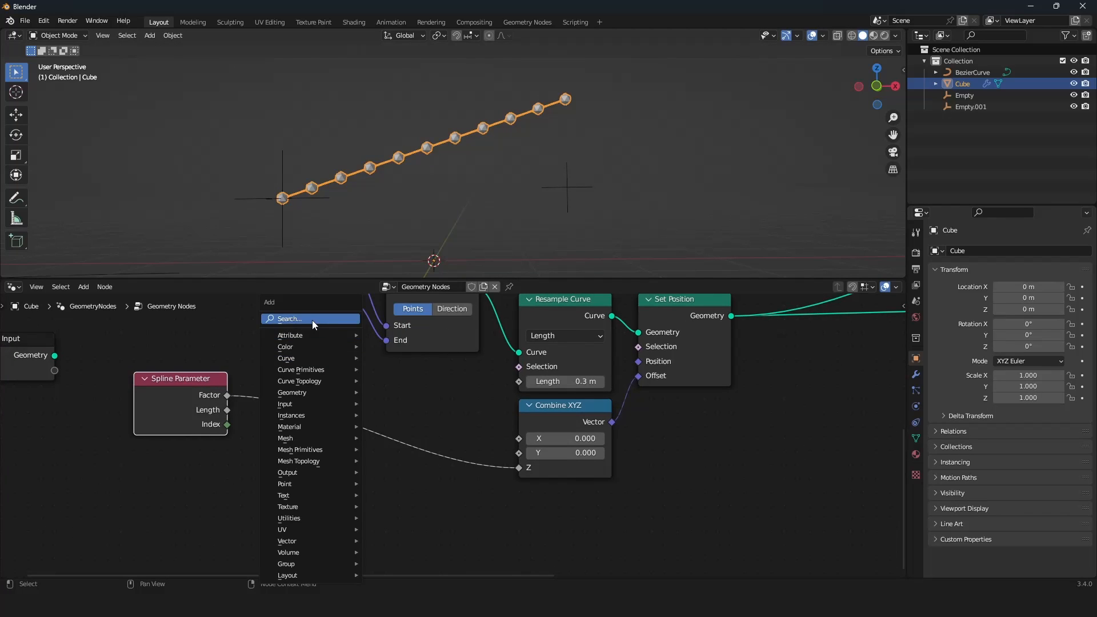
pyautogui.click(312, 320)
pyautogui.write('flo')
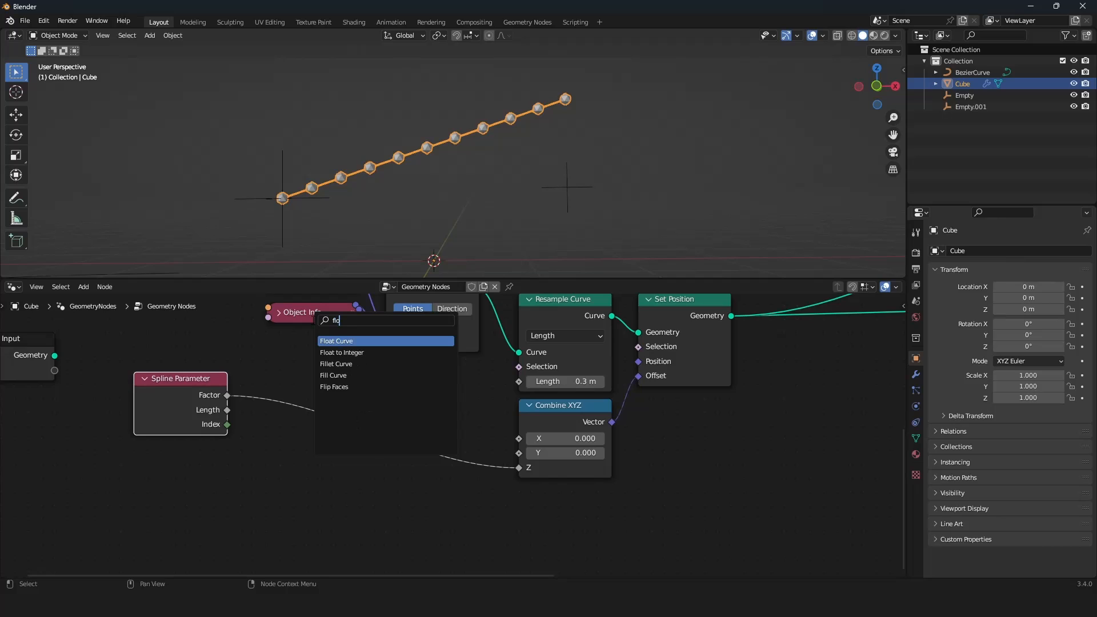
pyautogui.click(347, 341)
pyautogui.click(343, 325)
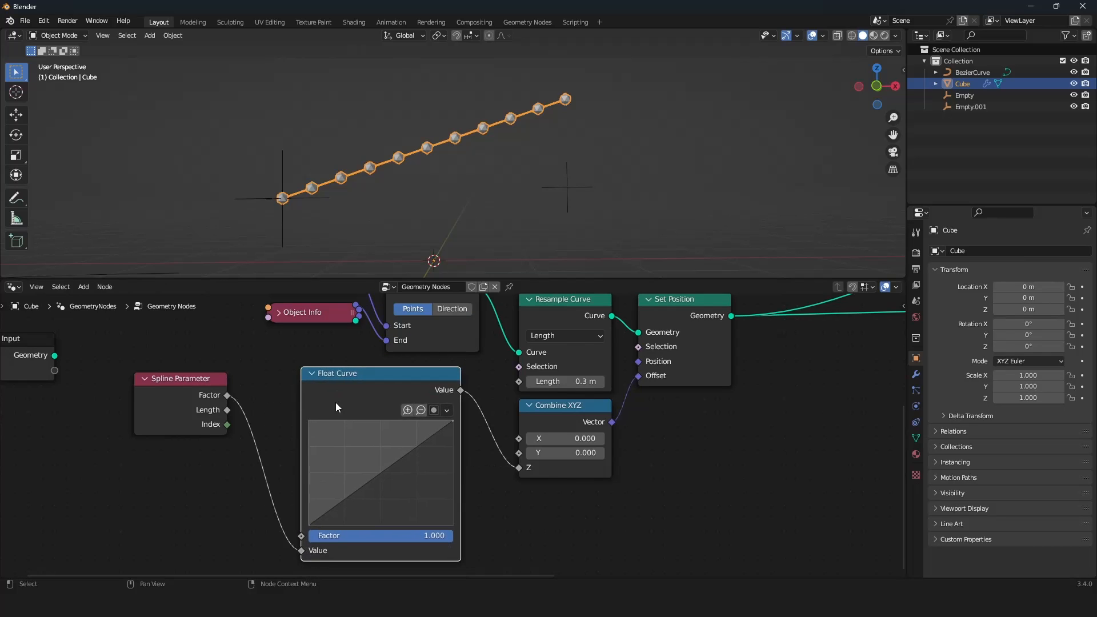
# Shape the Float Curve into an arch by lowering its end point to 0 and adding a middle point at about 0.41
pyautogui.scroll(-2, 514, 457)
pyautogui.scroll(2, 574, 450)
pyautogui.scroll(1, 575, 444)
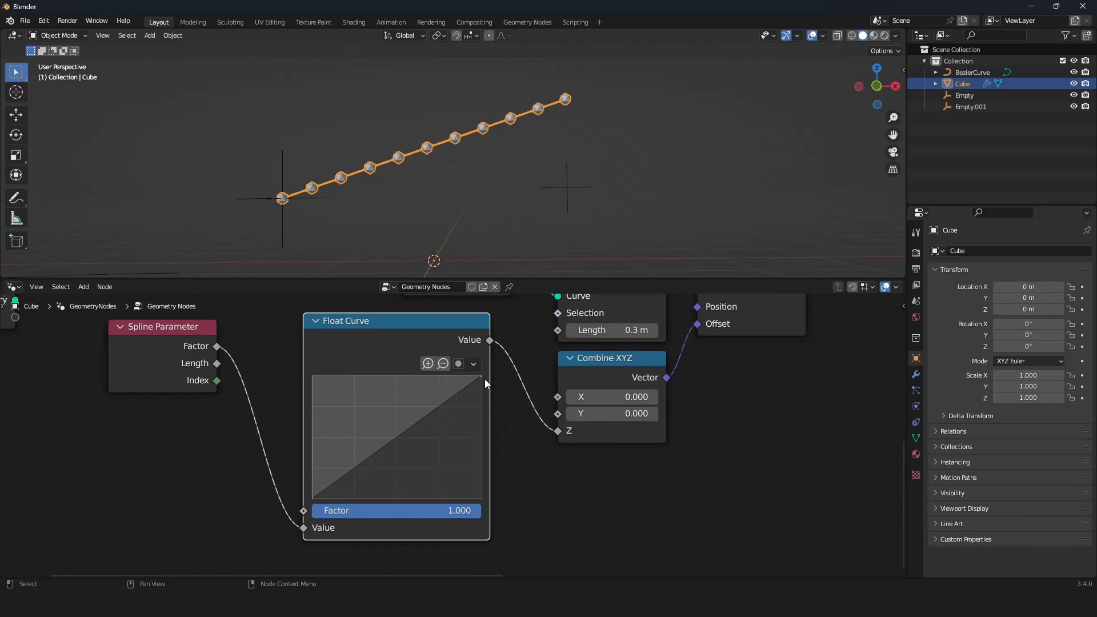
pyautogui.moveTo(481, 376)
pyautogui.mouseDown()
pyautogui.moveTo(481, 441)
pyautogui.moveTo(482, 397)
pyautogui.mouseUp()
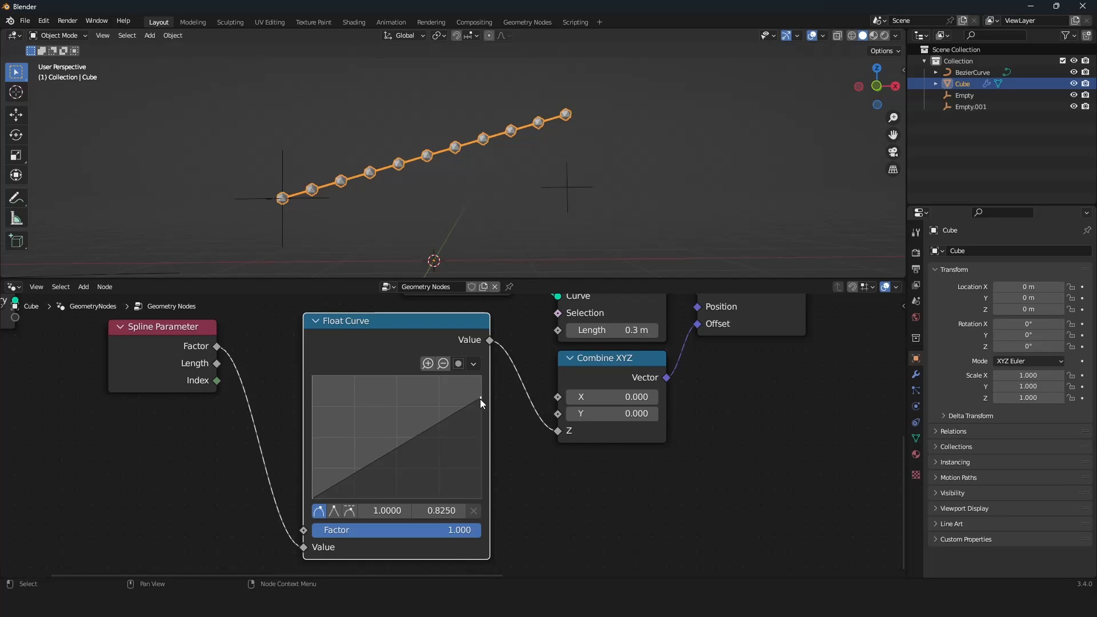
pyautogui.moveTo(480, 398); pyautogui.dragTo(482, 500)
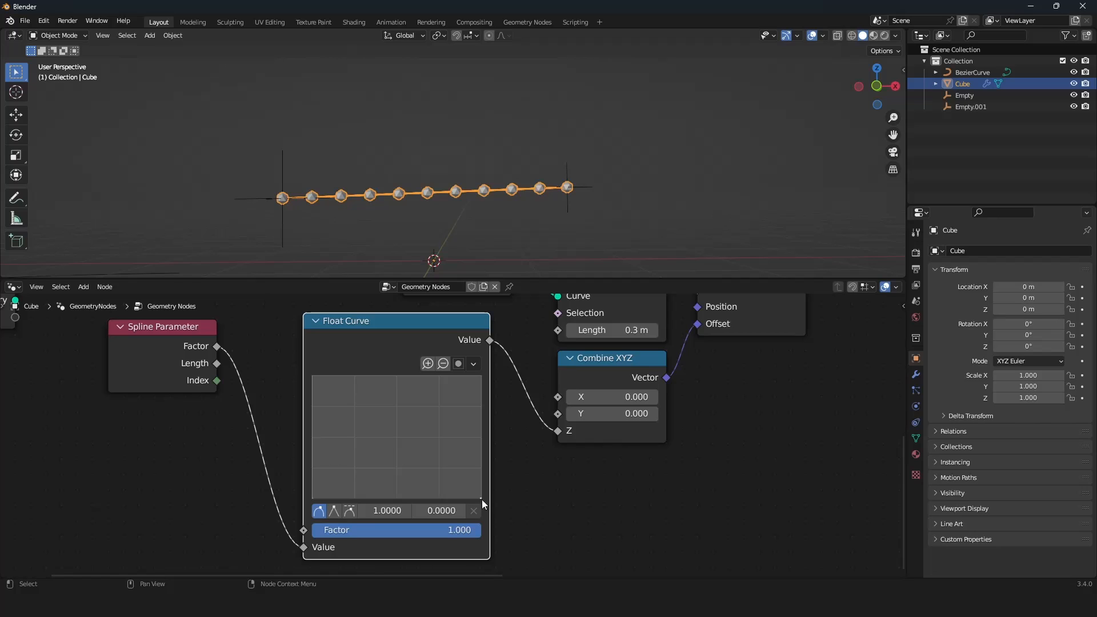
pyautogui.click(397, 497)
pyautogui.moveTo(396, 497); pyautogui.dragTo(394, 449)
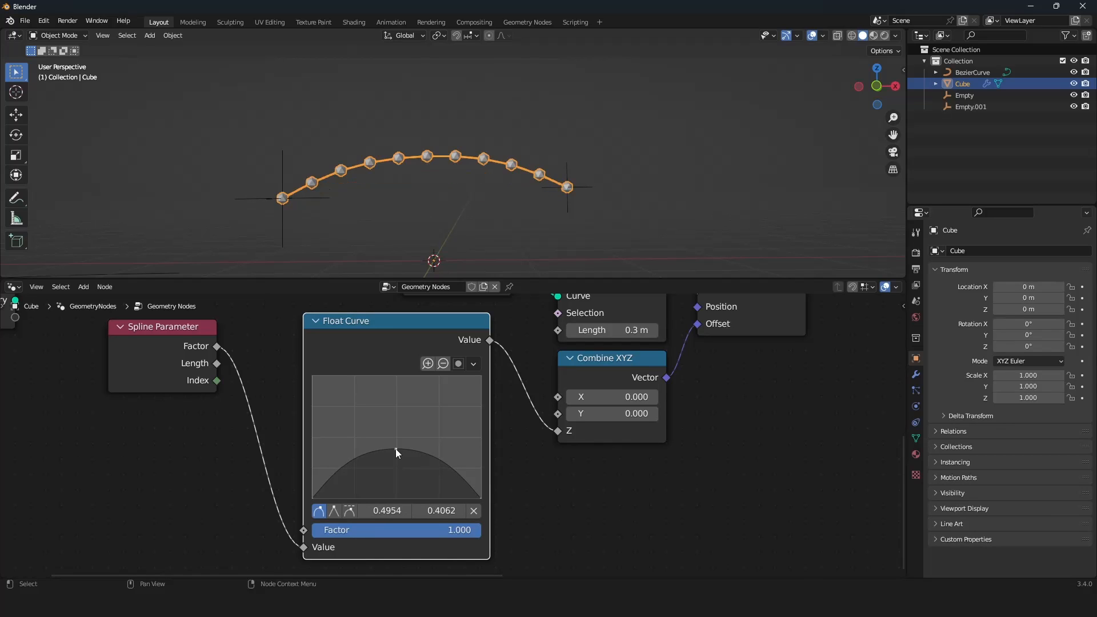
# Shift the Float Curve node aside and insert a Math node between it and the Combine XYZ node
pyautogui.scroll(-5, 452, 448)
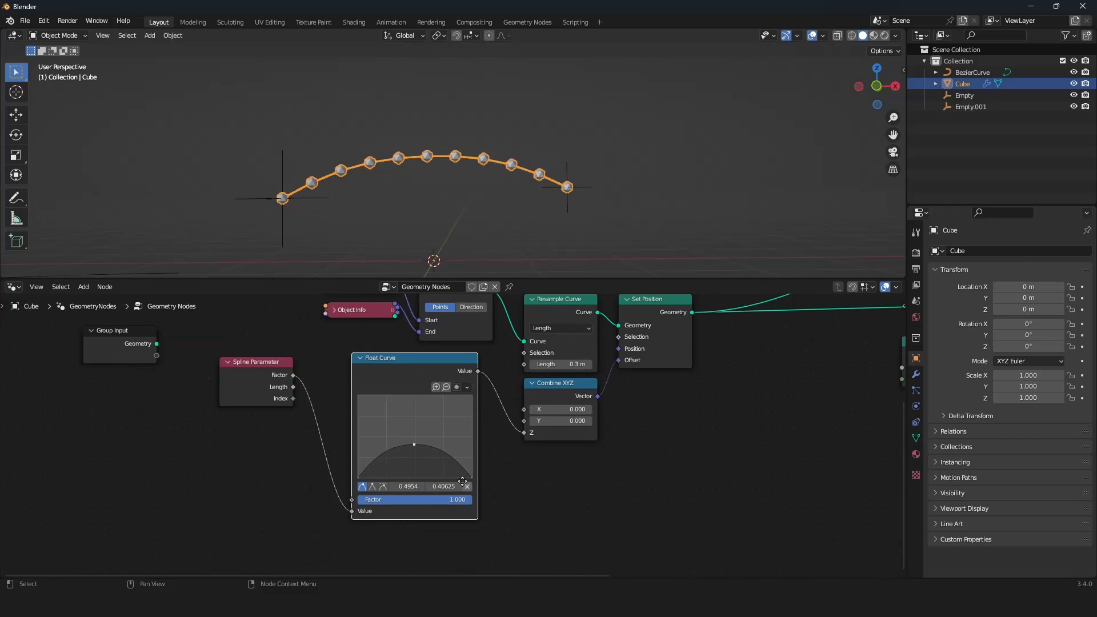
pyautogui.moveTo(453, 448); pyautogui.dragTo(484, 440, button='middle')
pyautogui.scroll(1, 484, 441)
pyautogui.moveTo(460, 360); pyautogui.dragTo(408, 364)
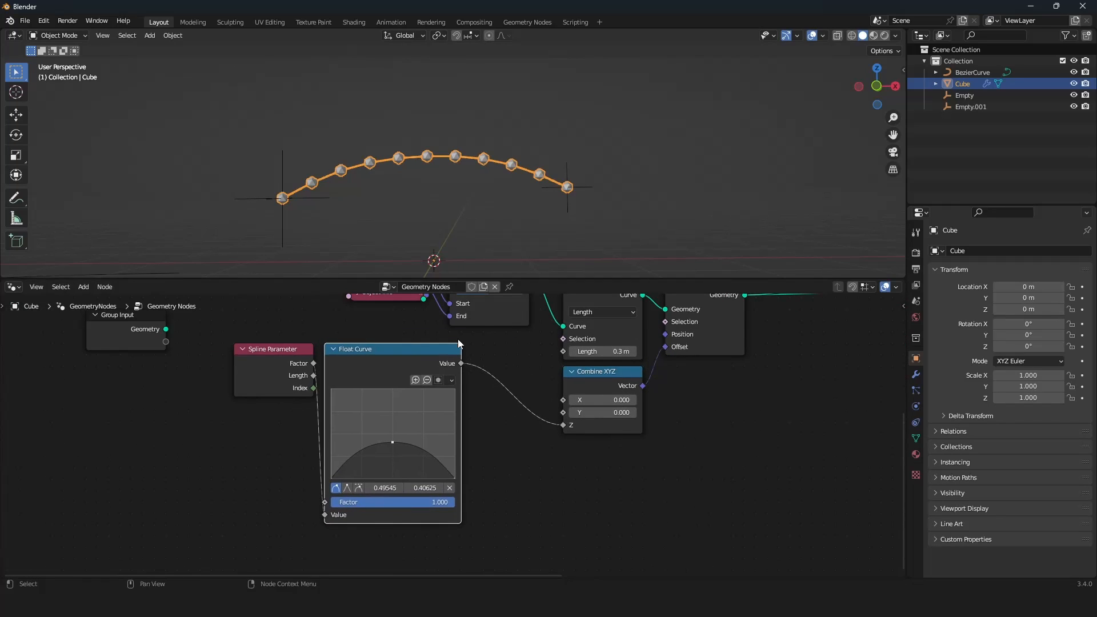
pyautogui.hotkey('shift', 'a')
pyautogui.click(476, 319)
pyautogui.write('math')
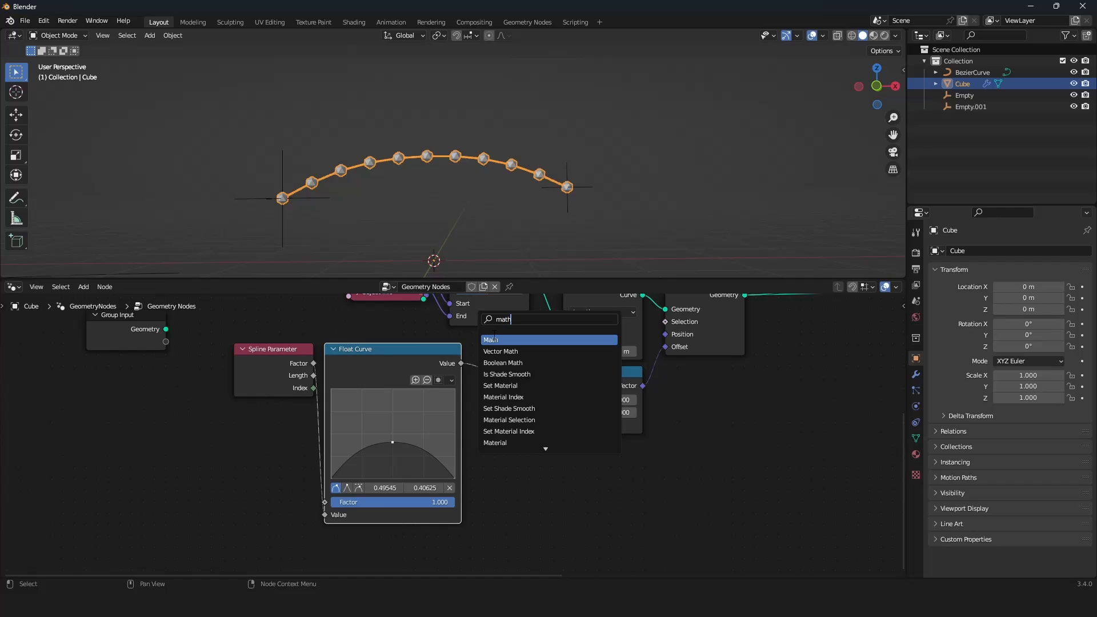
pyautogui.click(494, 339)
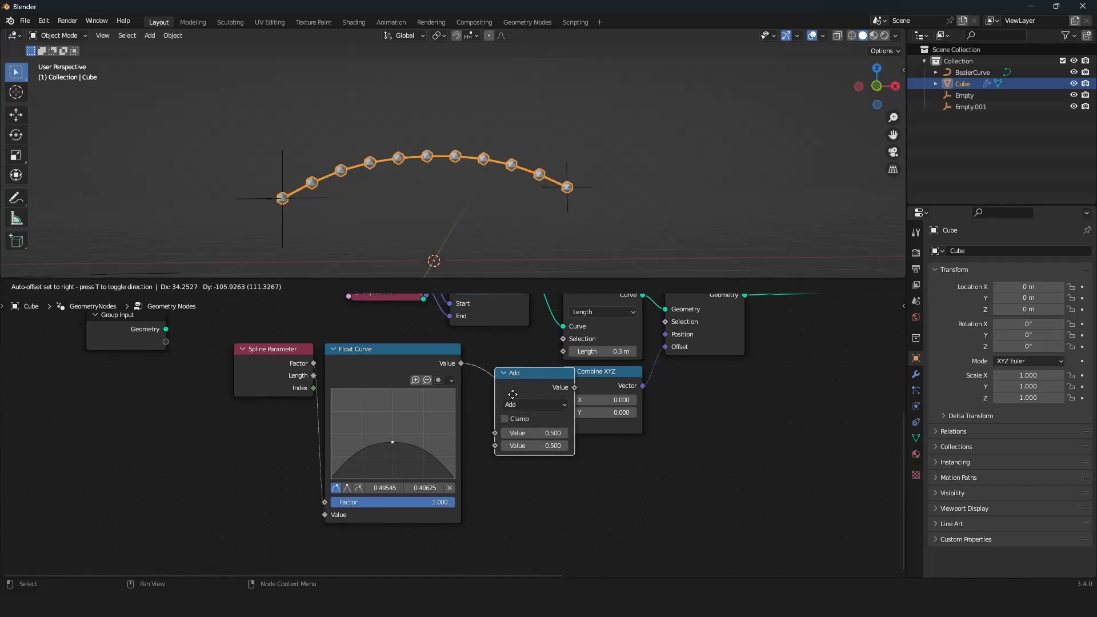
pyautogui.click(520, 423)
# Set the Math node's operation to Multiply with a second value of -1.000
pyautogui.click(537, 396)
pyautogui.click(544, 451)
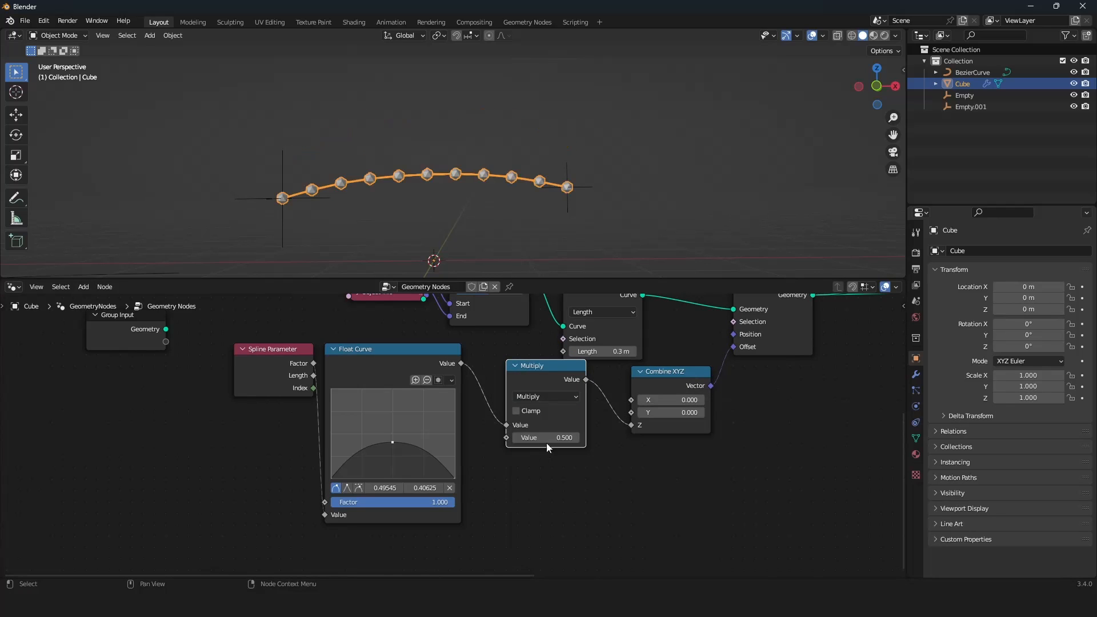
pyautogui.click(548, 437)
pyautogui.press('Return')
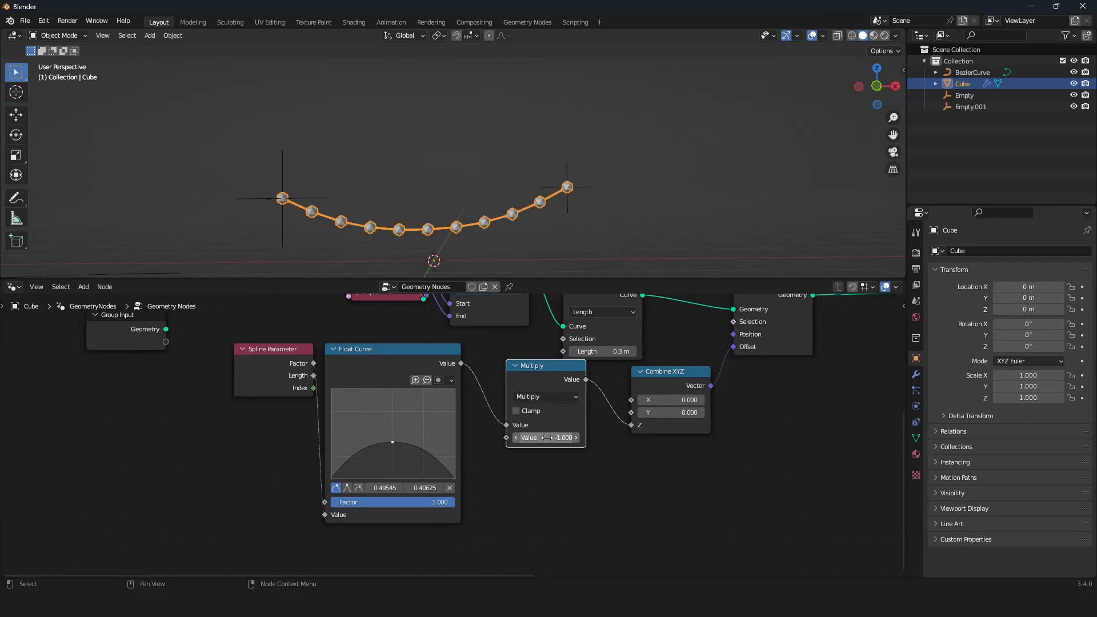
# Reposition the Float Curve's middle point at X 0.5000 with a height of about 0.43
pyautogui.moveTo(524, 220); pyautogui.dragTo(552, 243, button='middle')
pyautogui.scroll(-3, 342, 455)
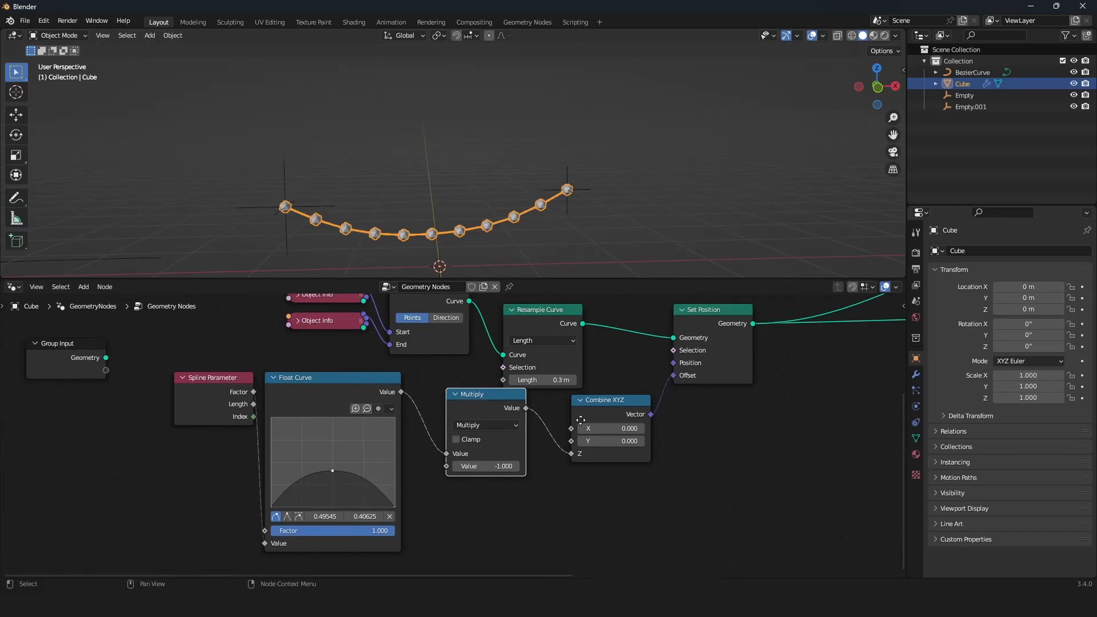
pyautogui.scroll(4, 342, 455)
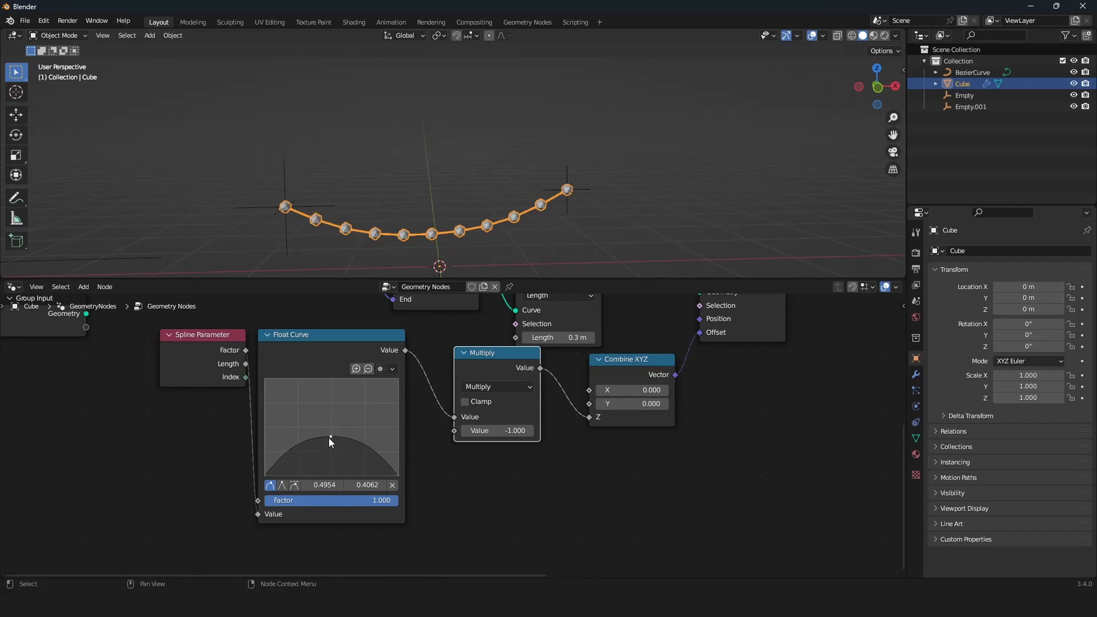
pyautogui.moveTo(329, 438); pyautogui.dragTo(364, 456)
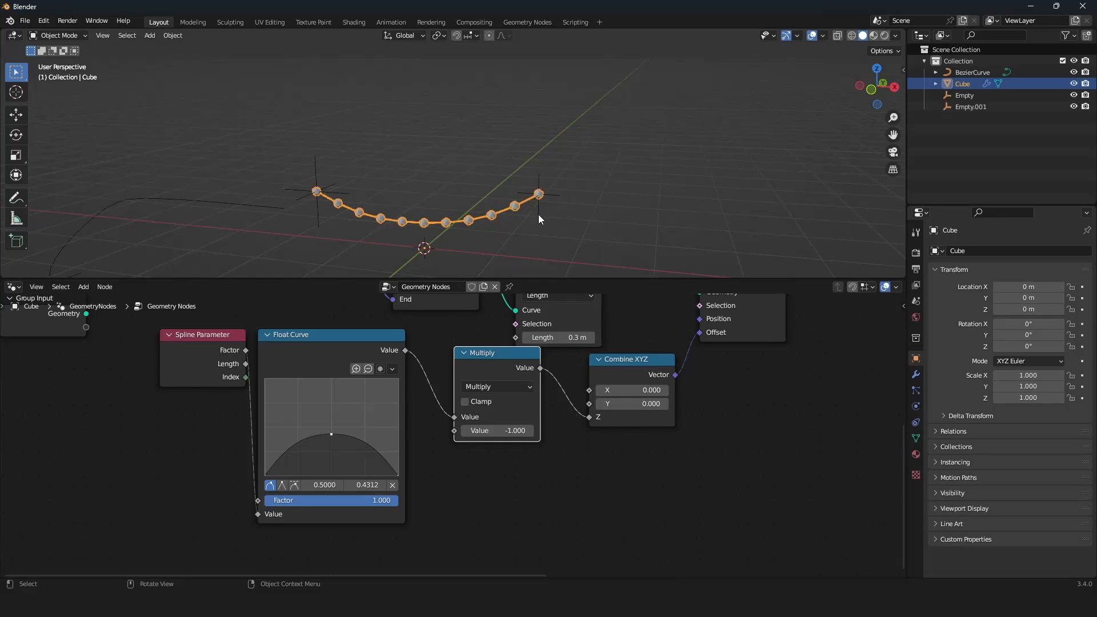
# Try moving Empty.001 to test how the hanging string of spheres follows it
pyautogui.click(538, 214)
pyautogui.scroll(-1, 531, 251)
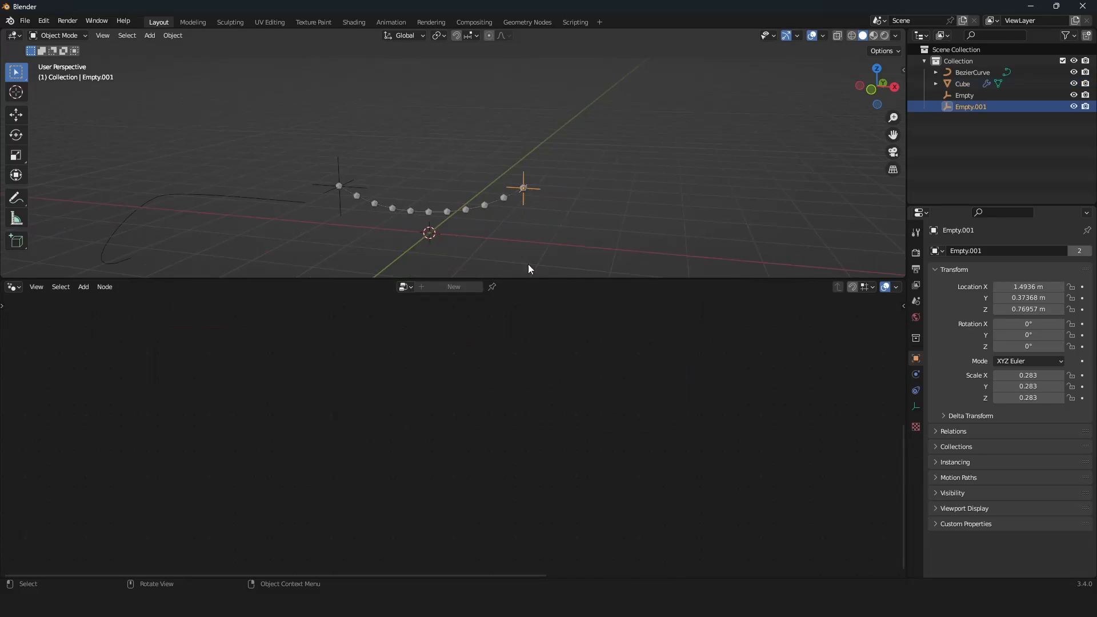
pyautogui.moveTo(528, 269)
pyautogui.mouseDown(button='middle')
pyautogui.moveTo(543, 252)
pyautogui.moveTo(534, 249)
pyautogui.mouseUp(button='middle')
pyautogui.scroll(2, 534, 249)
pyautogui.press('g')
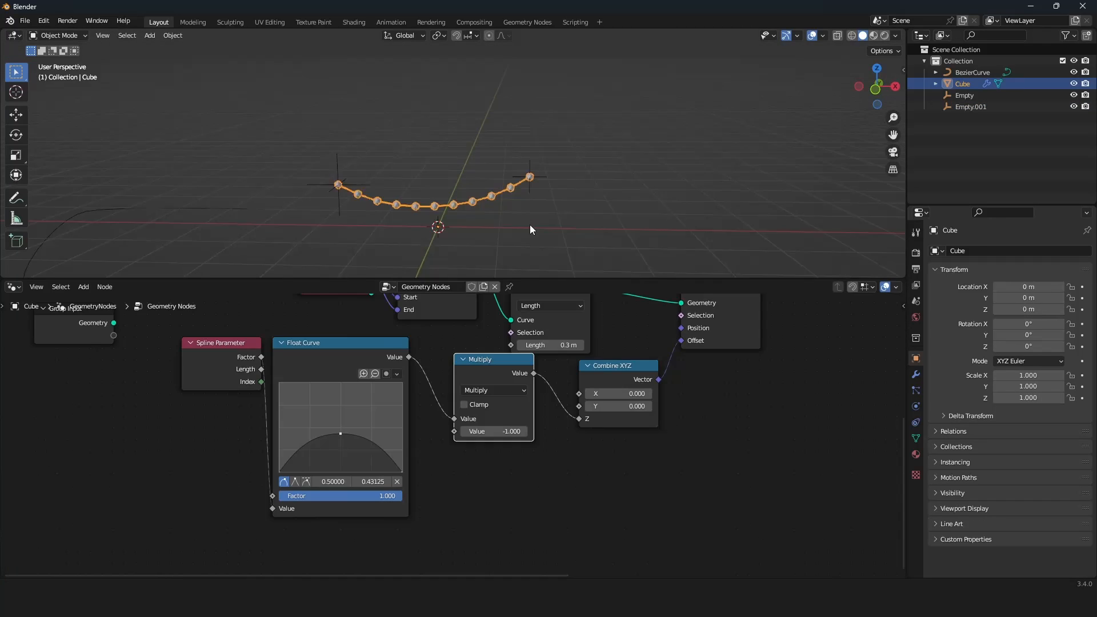
# Set the Ico Sphere node's subdivisions to 3 and inspect the smoother spheres on the string
pyautogui.scroll(5, 530, 217)
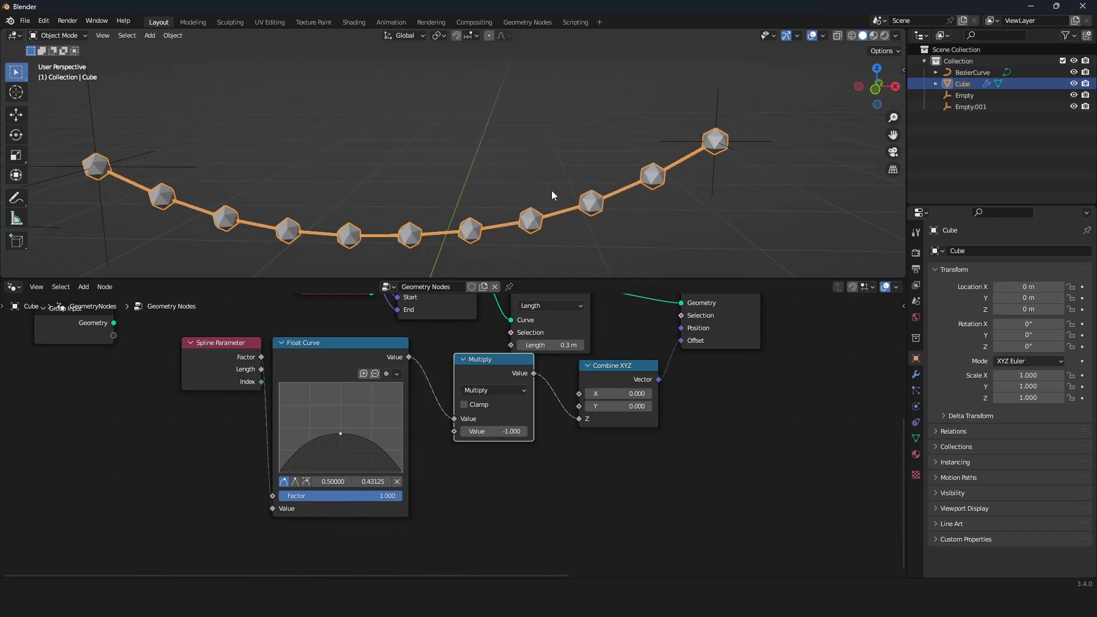
pyautogui.scroll(-10, 592, 410)
pyautogui.moveTo(593, 405); pyautogui.dragTo(457, 437, button='middle')
pyautogui.scroll(9, 457, 437)
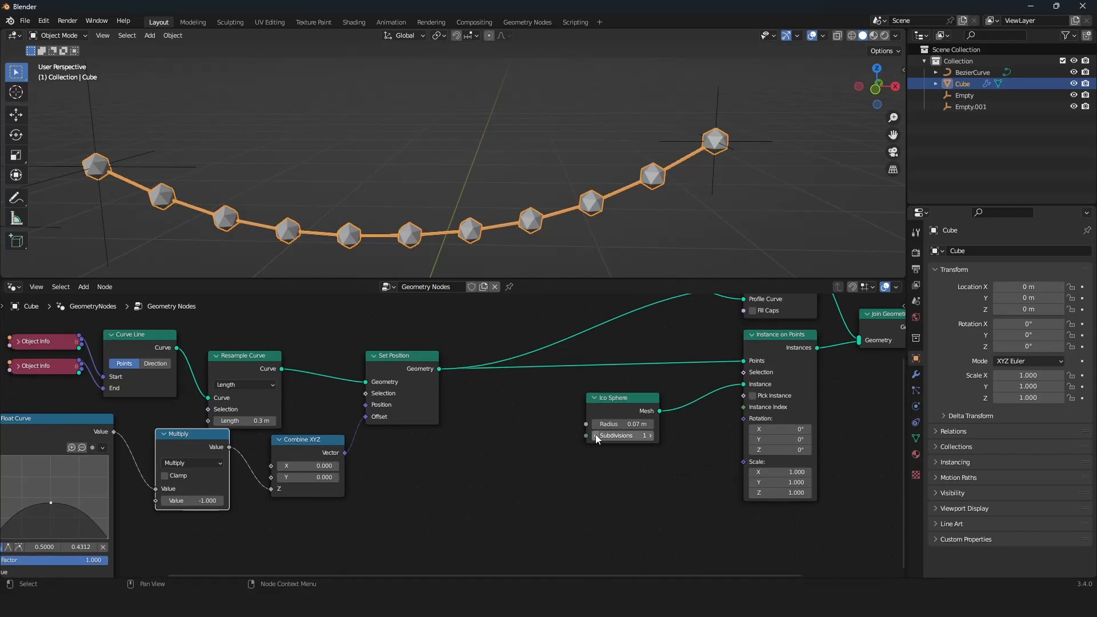
pyautogui.click(649, 434)
pyautogui.click(649, 434)
pyautogui.scroll(2, 577, 219)
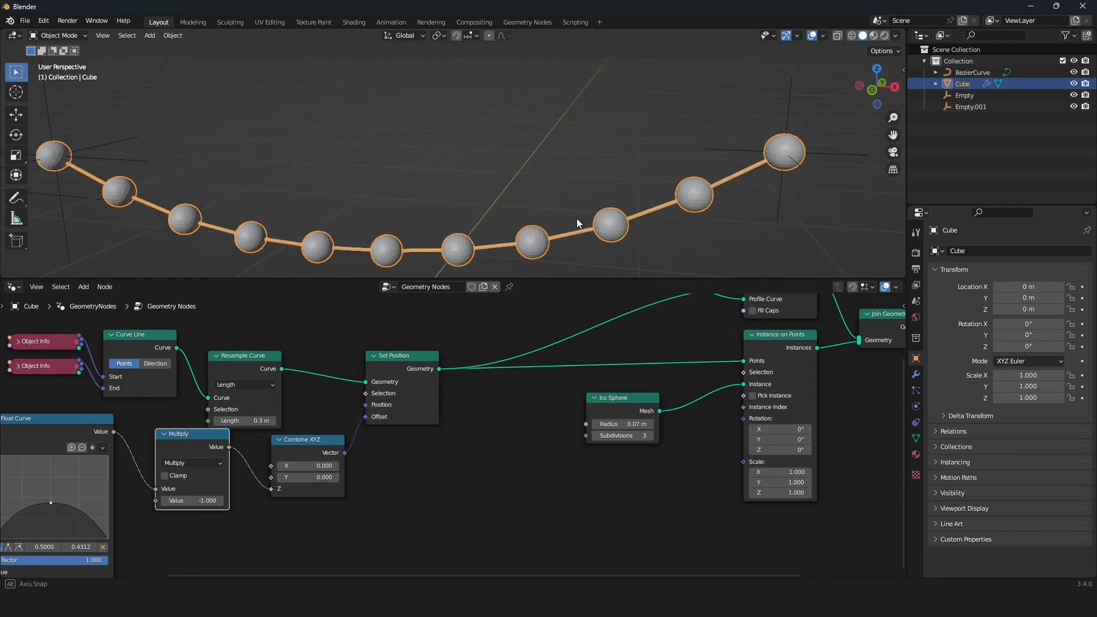
pyautogui.moveTo(577, 219); pyautogui.dragTo(569, 214, button='middle')
pyautogui.scroll(-3, 570, 214)
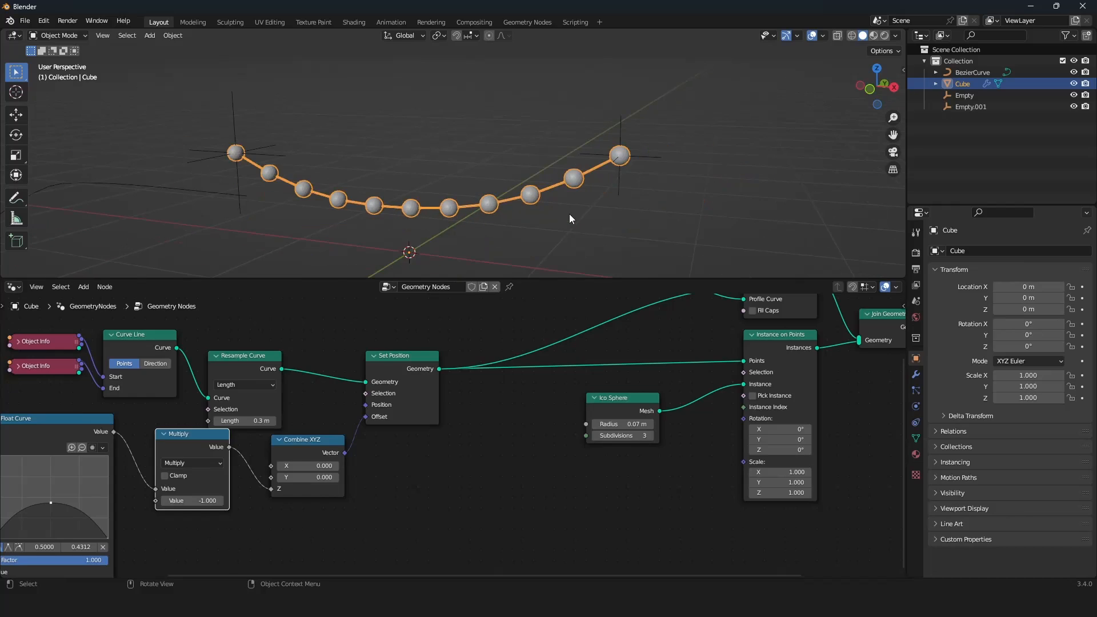
pyautogui.scroll(3, 414, 228)
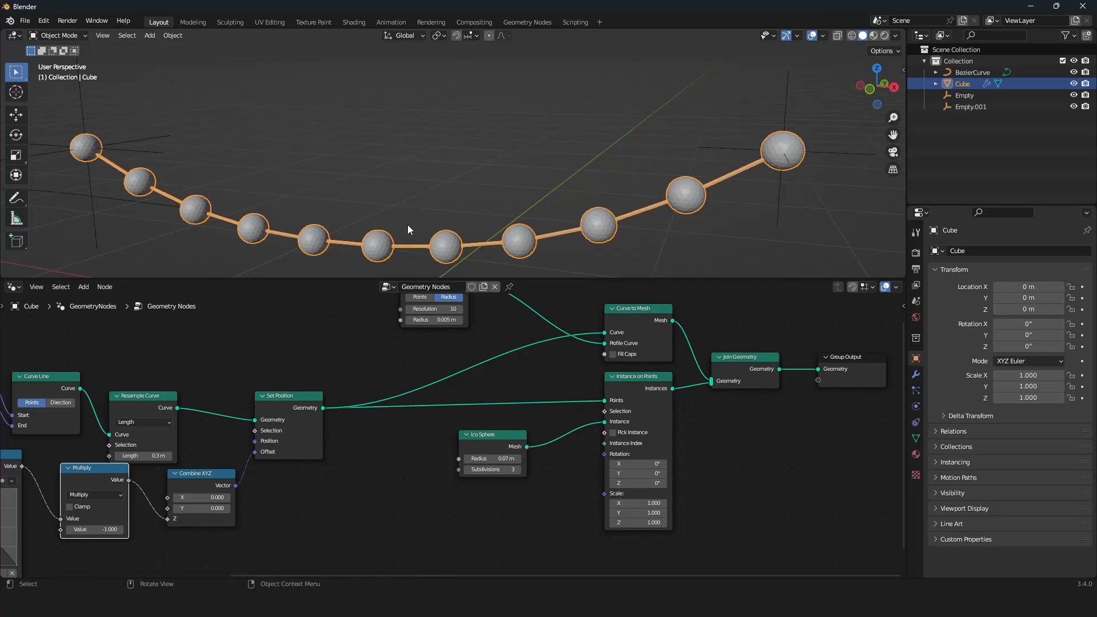
pyautogui.moveTo(519, 237); pyautogui.dragTo(527, 231, button='middle')
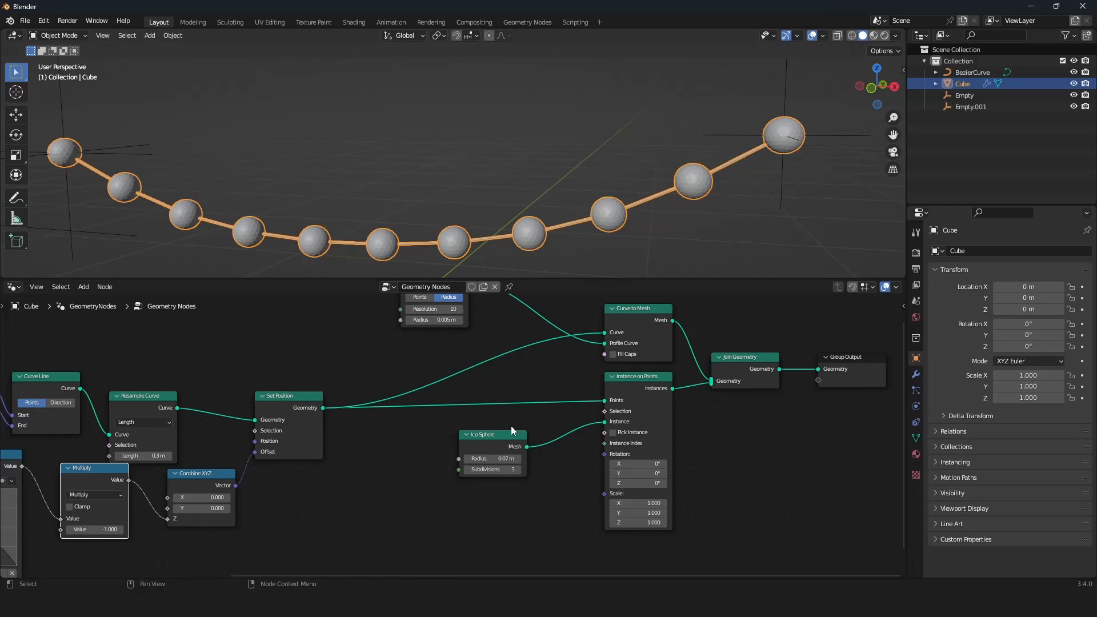
# Rearrange the Ico Sphere and Instance on Points nodes, leaving free space after the Set Position node
pyautogui.scroll(-2, 509, 428)
pyautogui.scroll(1, 493, 417)
pyautogui.moveTo(483, 441); pyautogui.dragTo(290, 469)
pyautogui.moveTo(593, 391); pyautogui.dragTo(385, 423)
pyautogui.moveTo(480, 425); pyautogui.dragTo(547, 405, button='middle')
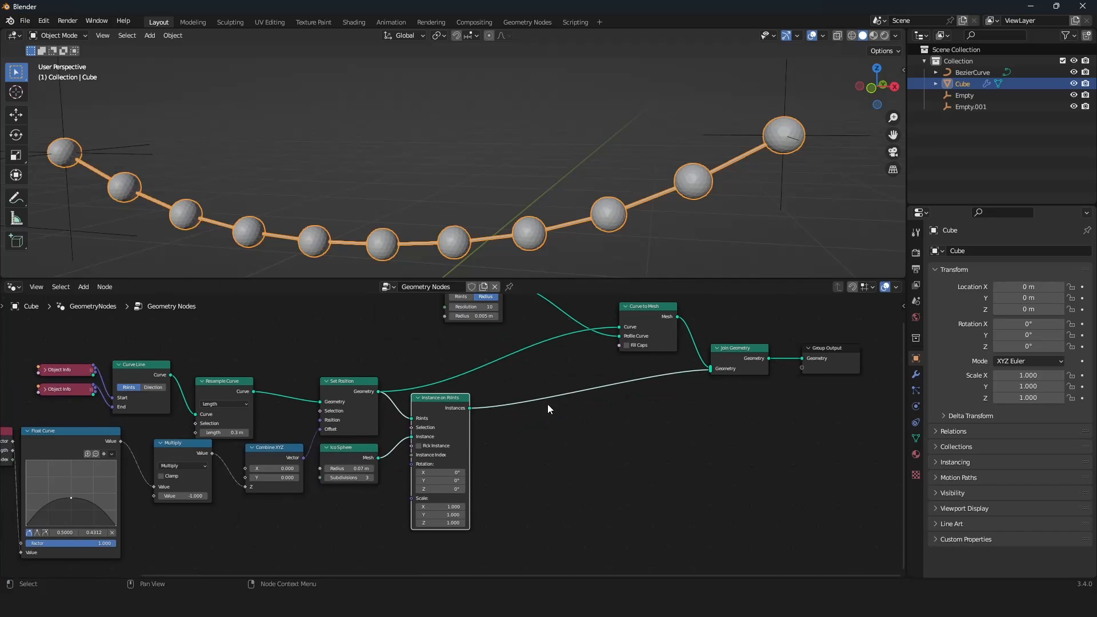
pyautogui.moveTo(434, 412); pyautogui.dragTo(600, 404)
pyautogui.moveTo(342, 454); pyautogui.dragTo(533, 446)
# Insert a Transform node between the Set Position node and the Points input of Instance on Points
pyautogui.scroll(2, 468, 437)
pyautogui.moveTo(351, 376); pyautogui.dragTo(408, 376)
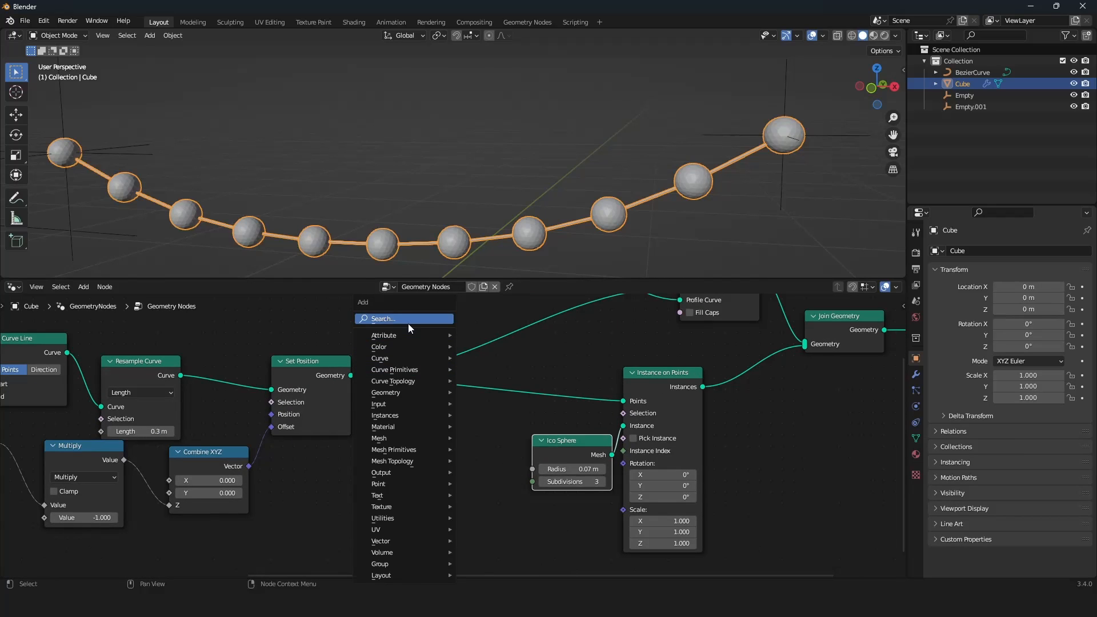
pyautogui.write('transform')
pyautogui.press('Return')
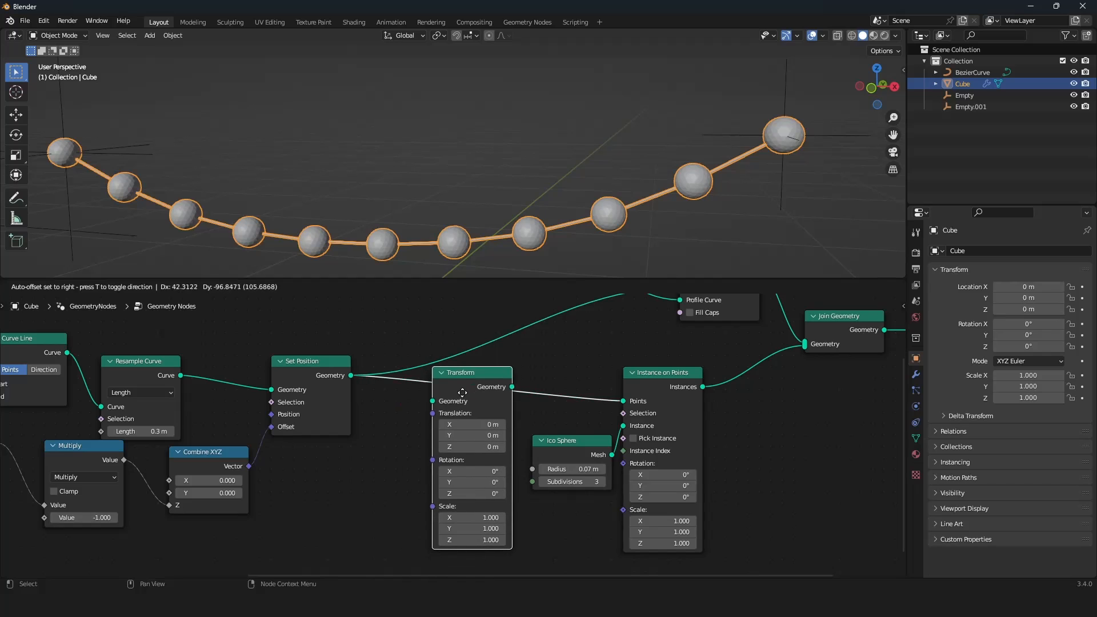
pyautogui.click(512, 428)
# Set the Transform node's Z translation to -0.08 m and inspect the spheres hanging below the wire
pyautogui.moveTo(474, 447); pyautogui.dragTo(450, 447)
pyautogui.scroll(-4, 549, 183)
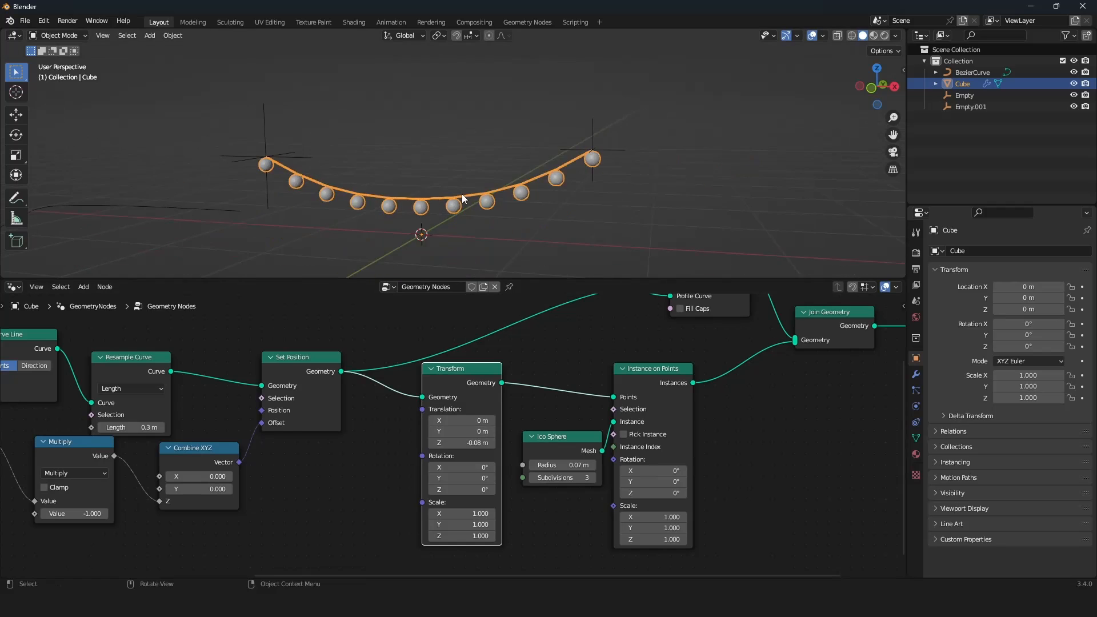
pyautogui.moveTo(549, 183); pyautogui.dragTo(463, 187, button='middle')
pyautogui.scroll(2, 474, 180)
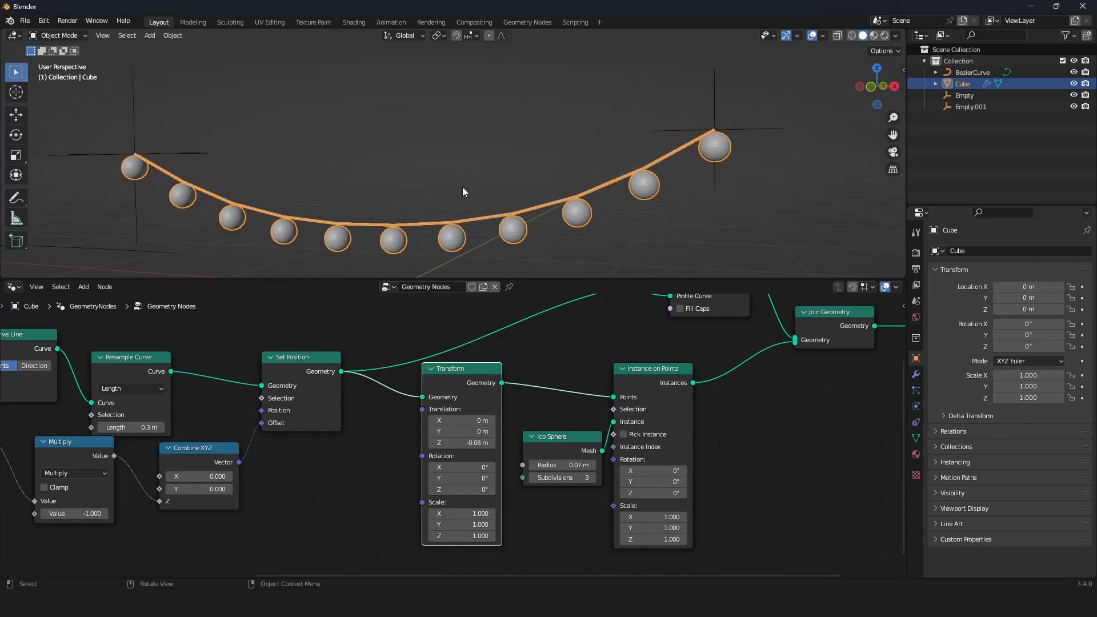
# Switch the viewport to rendered shading and insert a Set Material node between Curve to Mesh and Join Geometry
pyautogui.click(916, 252)
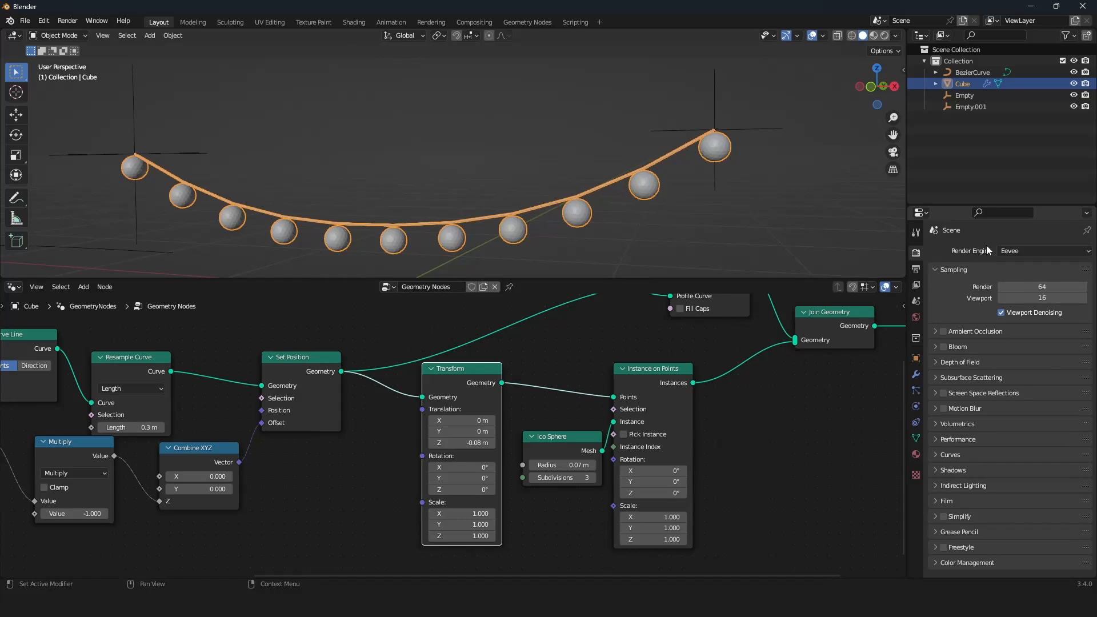
pyautogui.click(885, 36)
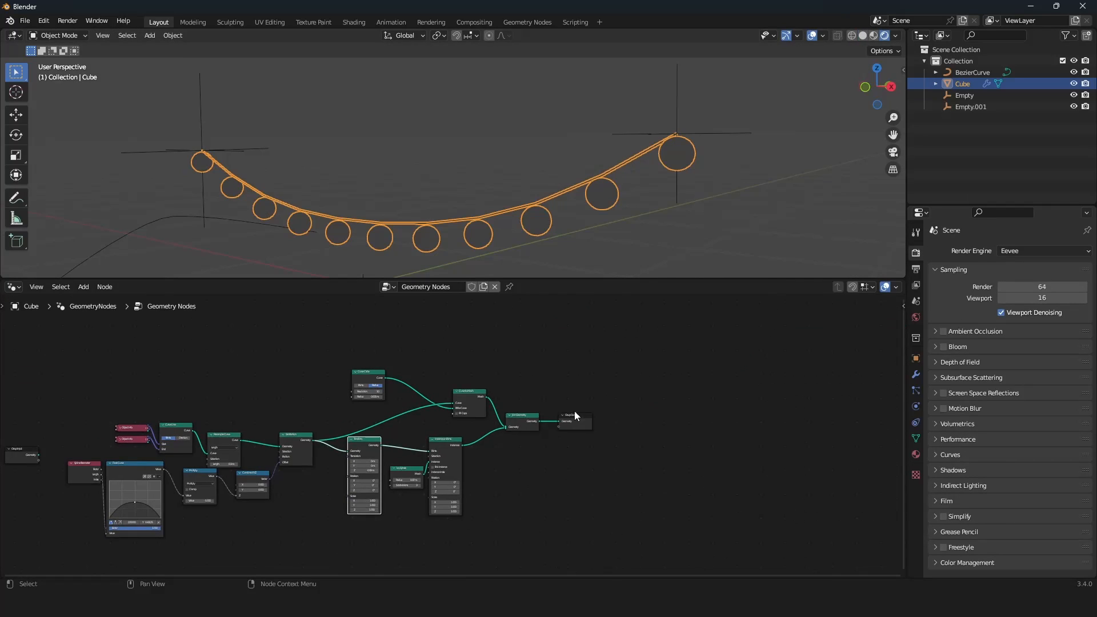
pyautogui.moveTo(574, 411)
pyautogui.mouseDown(button='middle')
pyautogui.moveTo(594, 405)
pyautogui.moveTo(581, 406)
pyautogui.mouseUp(button='middle')
pyautogui.scroll(5, 596, 407)
pyautogui.moveTo(502, 342); pyautogui.dragTo(428, 341)
pyautogui.hotkey('shift', 'a')
pyautogui.moveTo(547, 340)
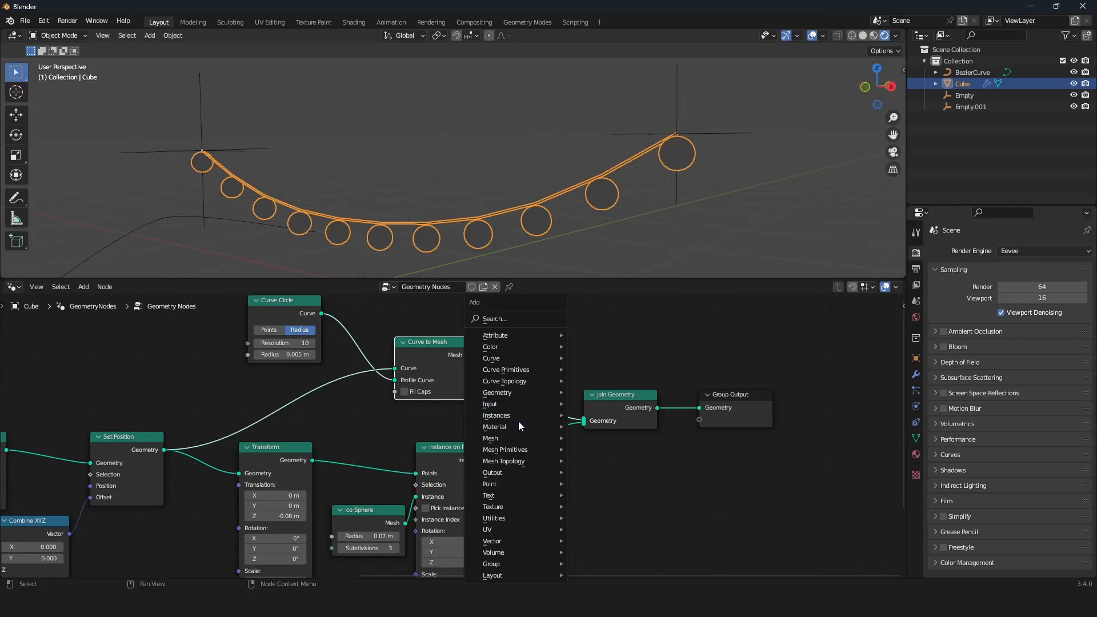
pyautogui.moveTo(520, 426)
pyautogui.click(615, 469)
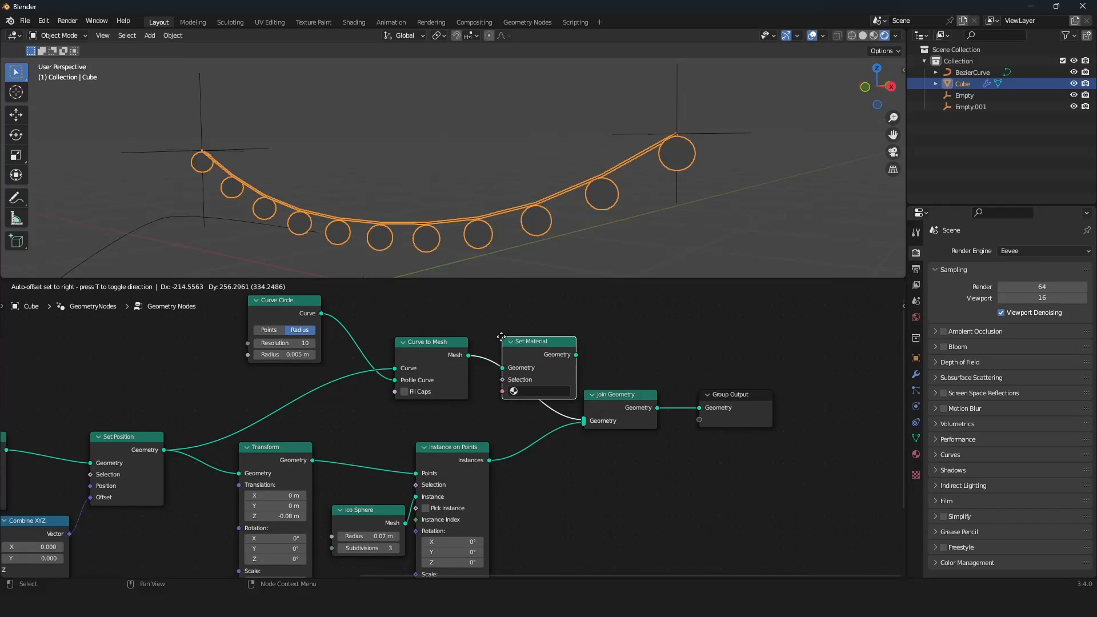
pyautogui.click(546, 366)
# Create a new material for the cube object and name it Kable
pyautogui.click(916, 454)
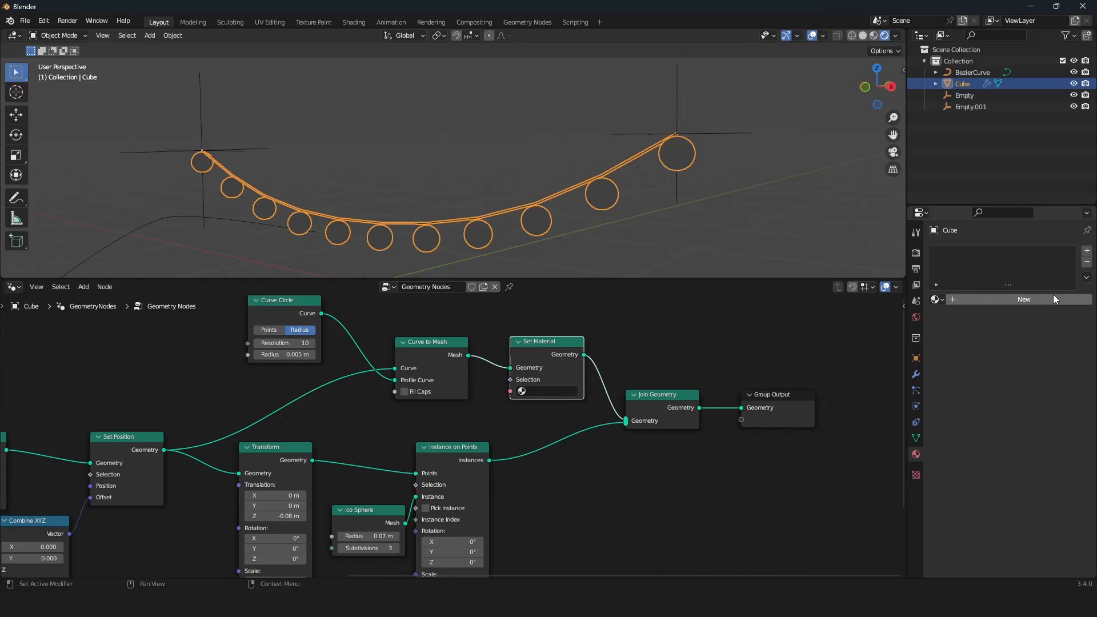
pyautogui.click(1008, 298)
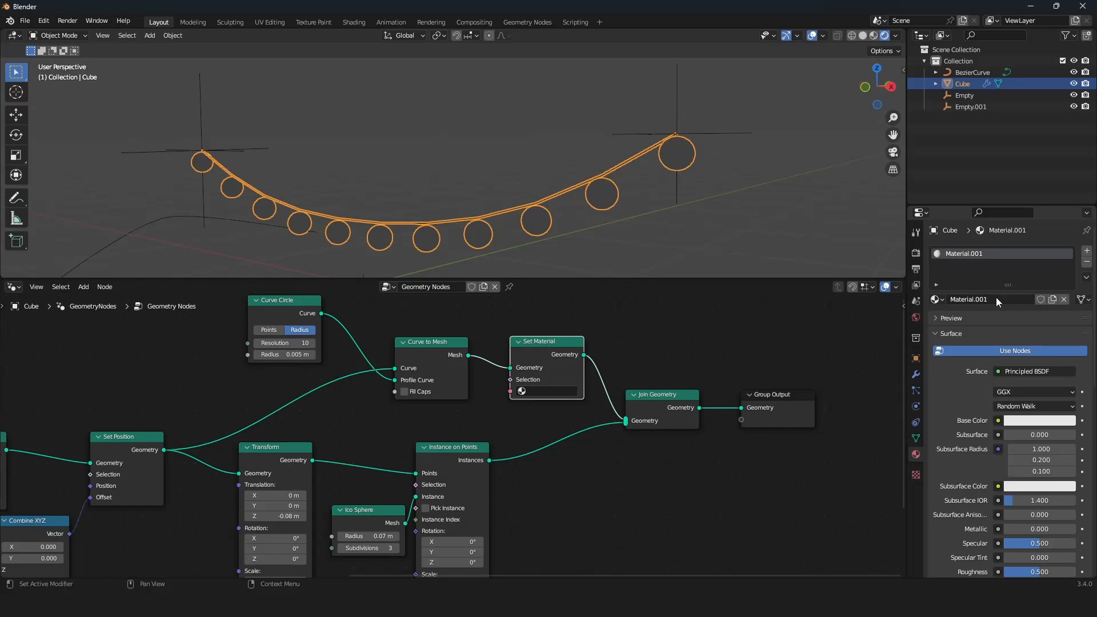
pyautogui.doubleClick(996, 298)
pyautogui.write('Kable')
pyautogui.press('Return')
# Assign Kable in the Set Material node, set the material's Metallic to 1.000 and adjust its Specular value
pyautogui.click(550, 391)
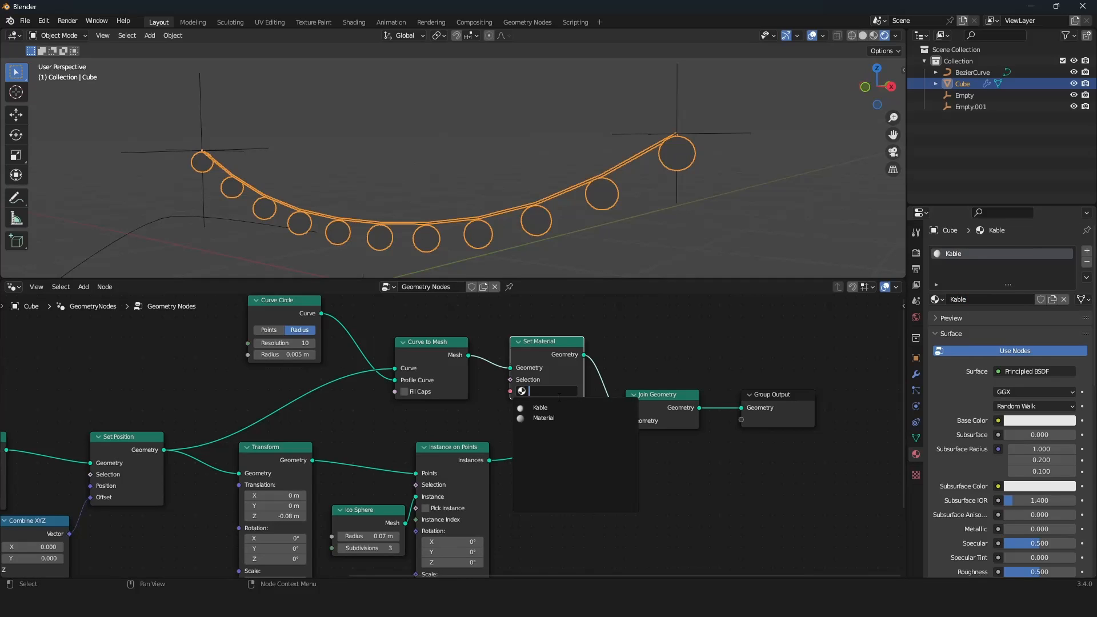
pyautogui.click(557, 407)
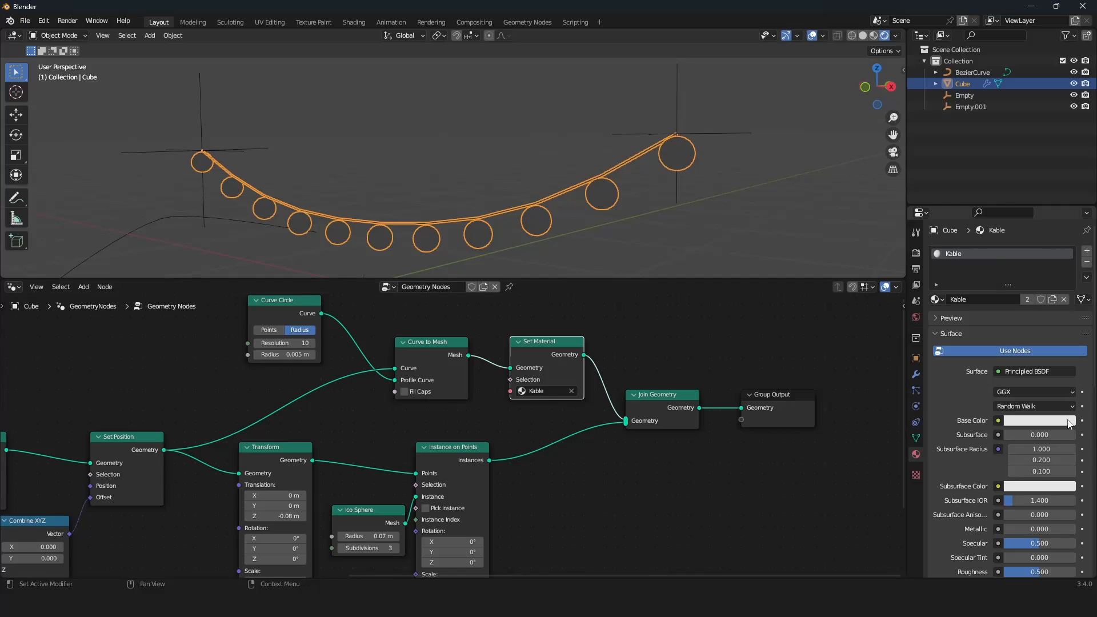
pyautogui.moveTo(1021, 528); pyautogui.dragTo(1042, 543)
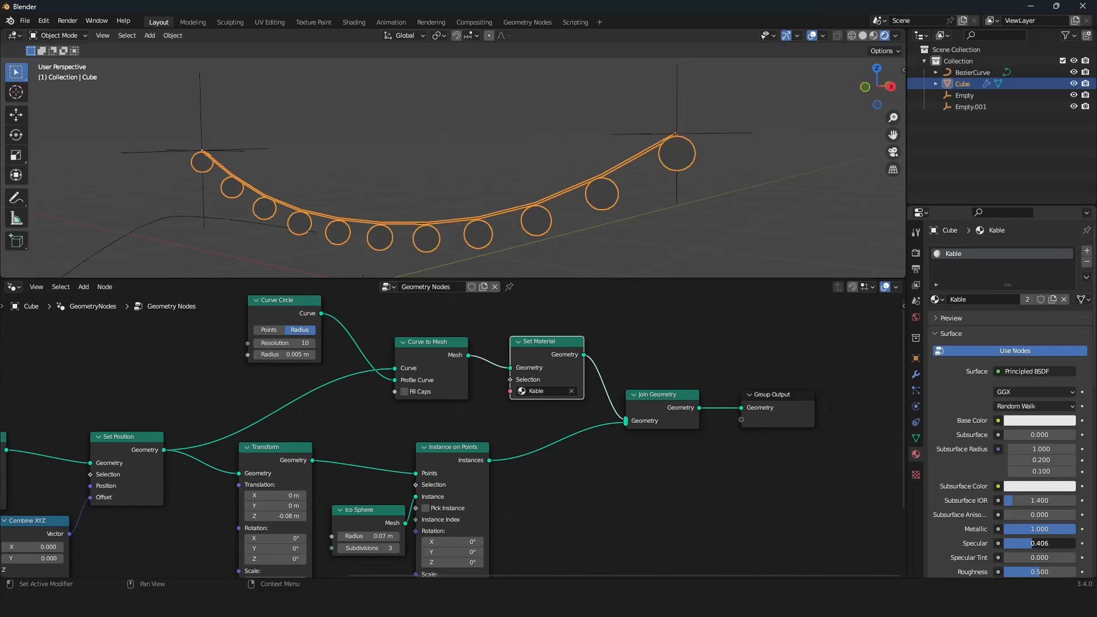
# Add a second material slot to the cube object with a new material named Light
pyautogui.click(1085, 251)
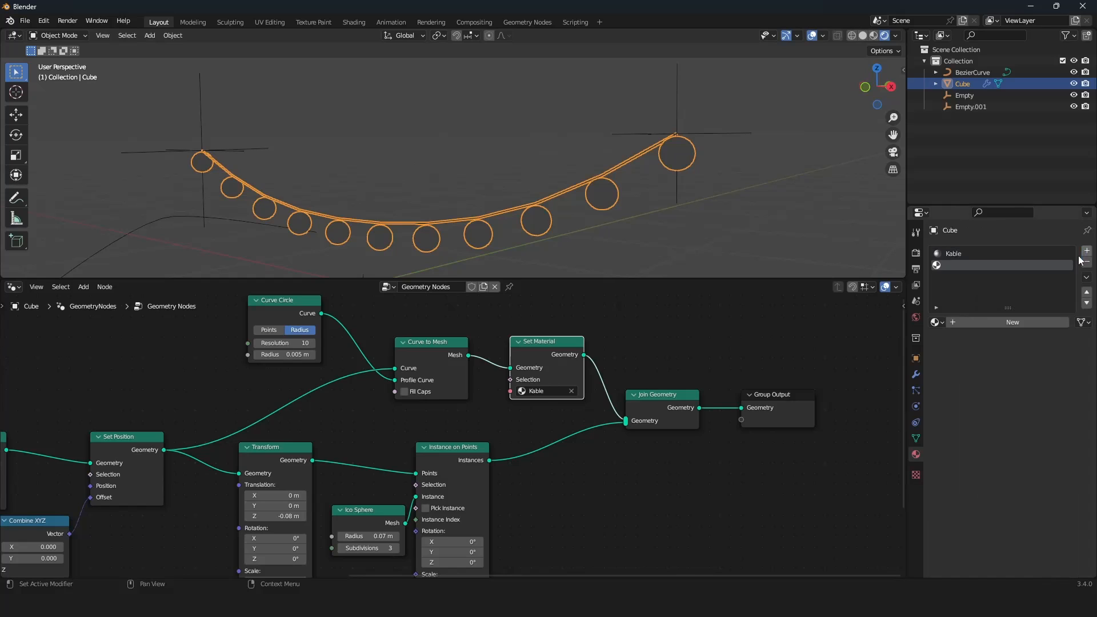
pyautogui.click(977, 322)
pyautogui.doubleClick(979, 322)
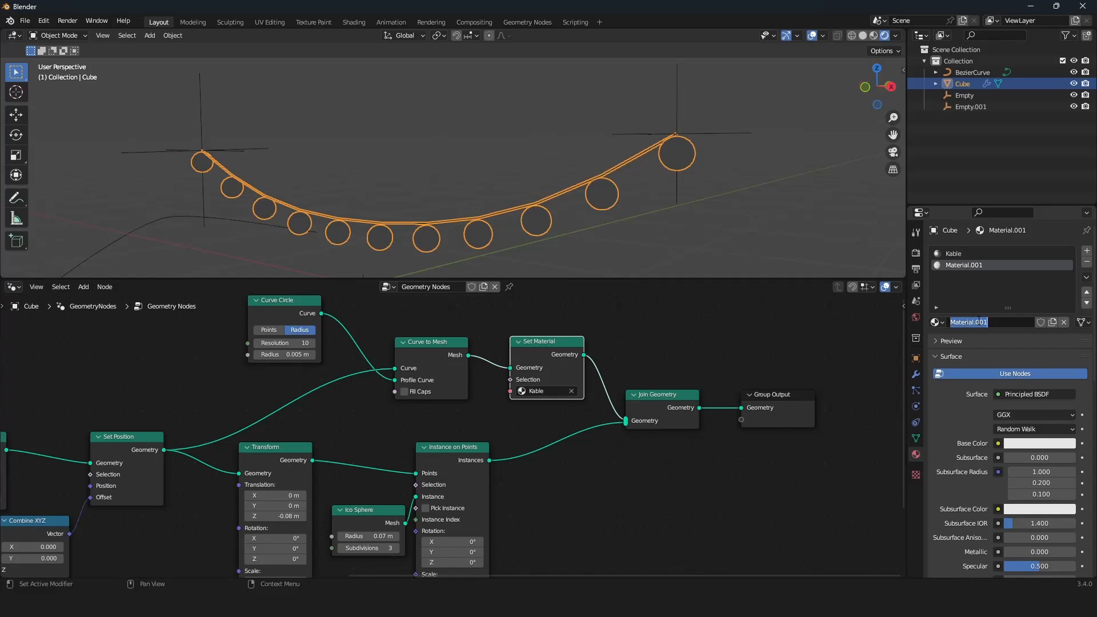
pyautogui.write('L')
pyautogui.press('Return')
# Duplicate the Set Material node between Instance on Points and Join Geometry and choose Material in the copy
pyautogui.moveTo(553, 366); pyautogui.dragTo(524, 336, button='middle')
pyautogui.scroll(1, 524, 336)
pyautogui.hotkey('shift', 'd')
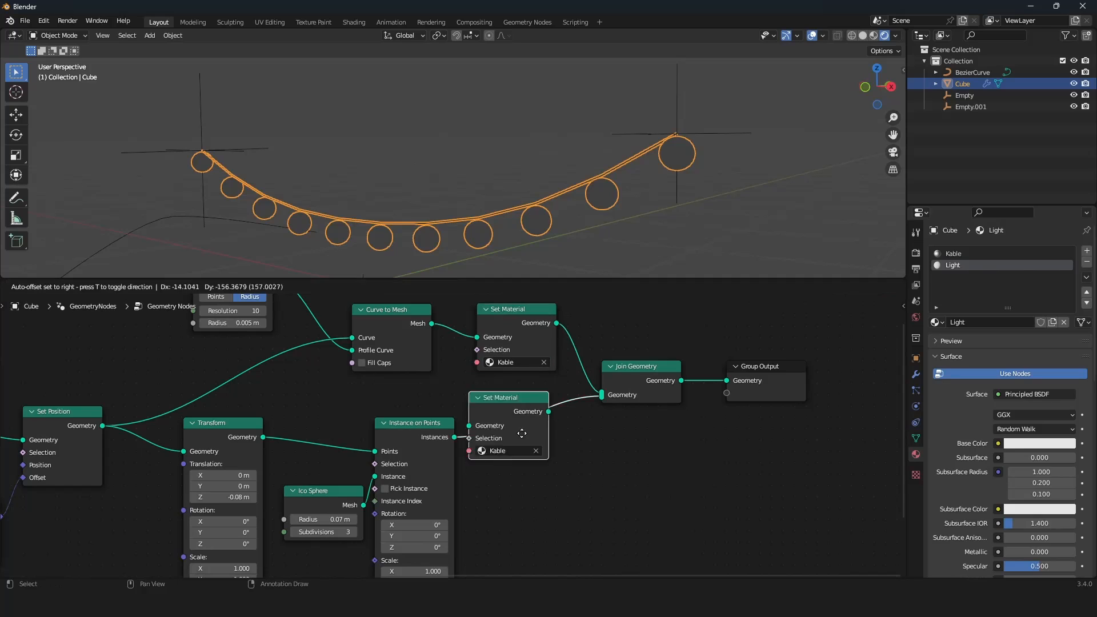
pyautogui.click(553, 416)
pyautogui.click(531, 448)
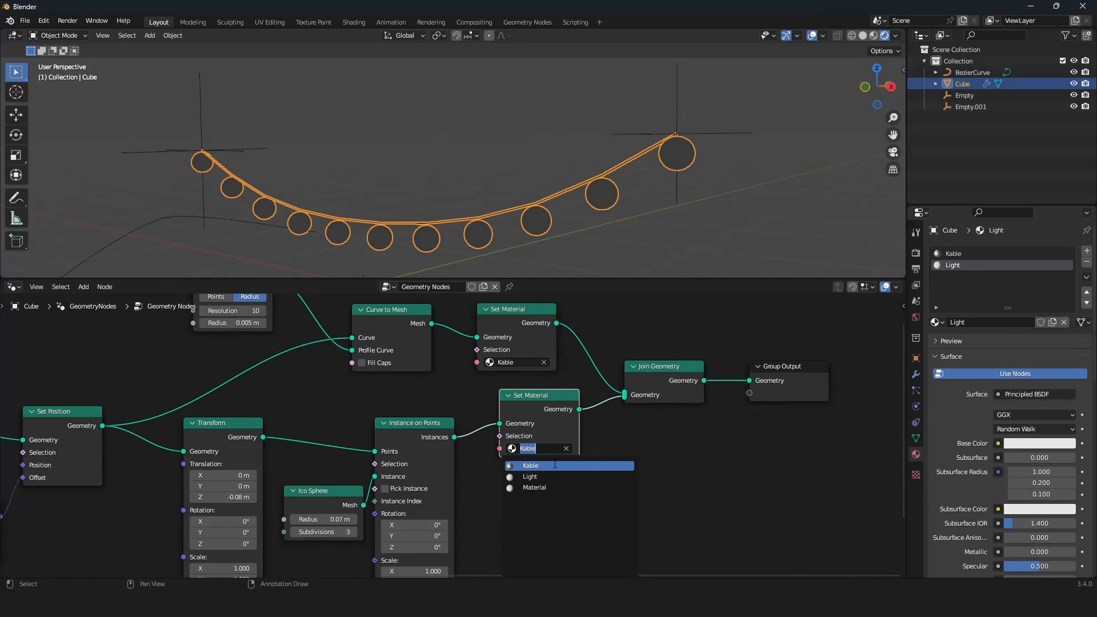
pyautogui.click(533, 487)
# Set the Light material's emission color to white with a value of 1.000
pyautogui.scroll(-3, 506, 417)
pyautogui.scroll(1, 506, 417)
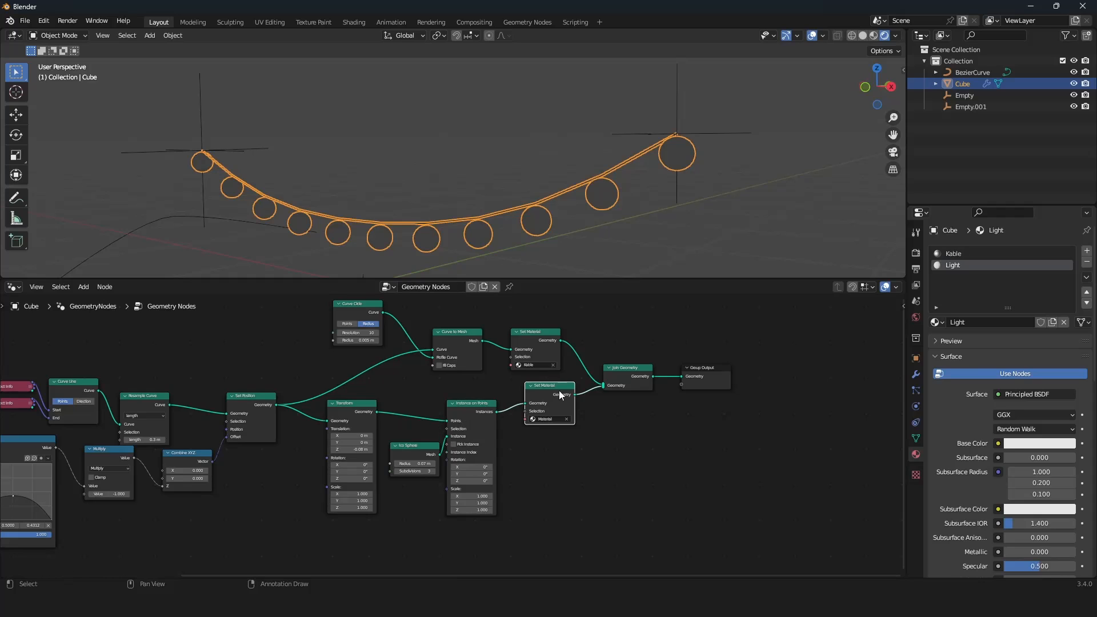
pyautogui.scroll(2, 560, 394)
pyautogui.scroll(-15, 938, 430)
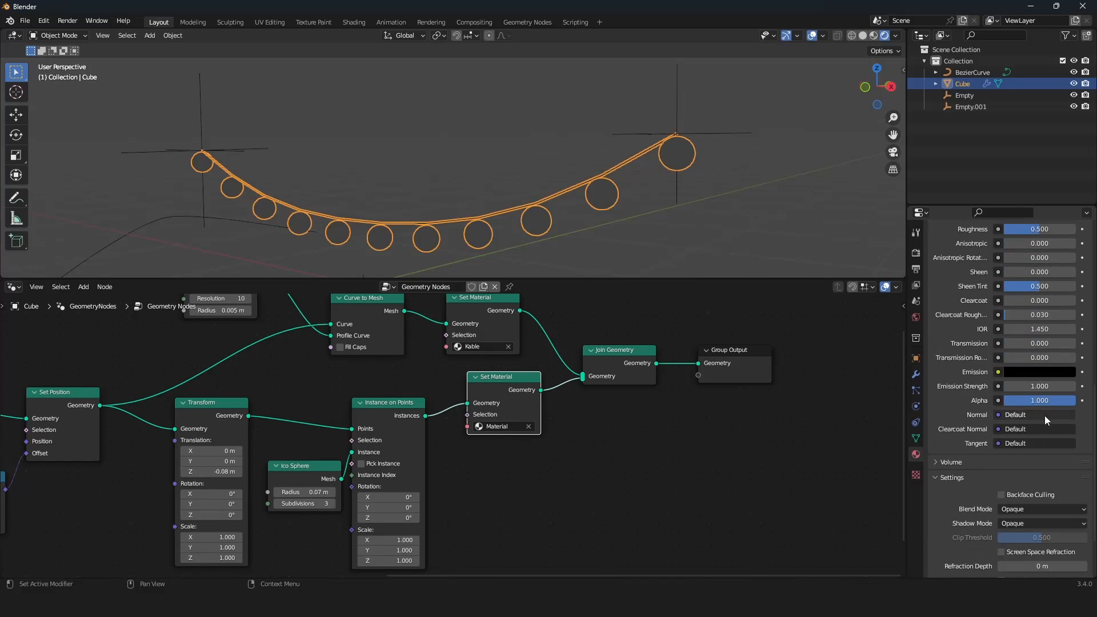
pyautogui.click(1041, 372)
pyautogui.moveTo(1065, 287); pyautogui.dragTo(1066, 212)
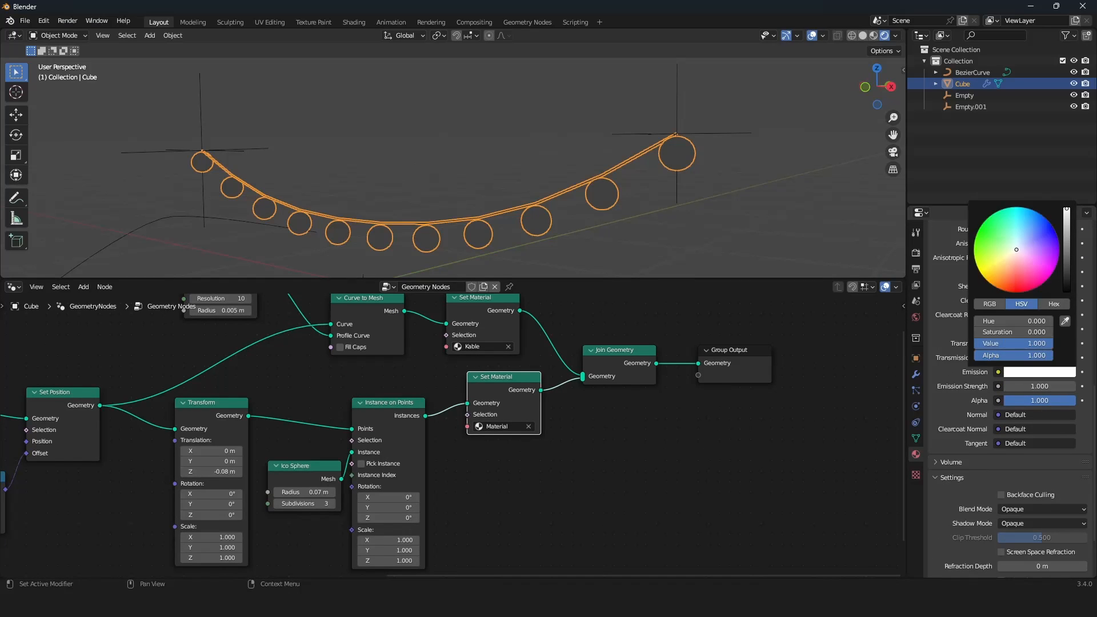
# Assign the Light material in the Set Material node after Instance on Points and inspect the spheres
pyautogui.scroll(5, 1002, 376)
pyautogui.scroll(8, 1002, 376)
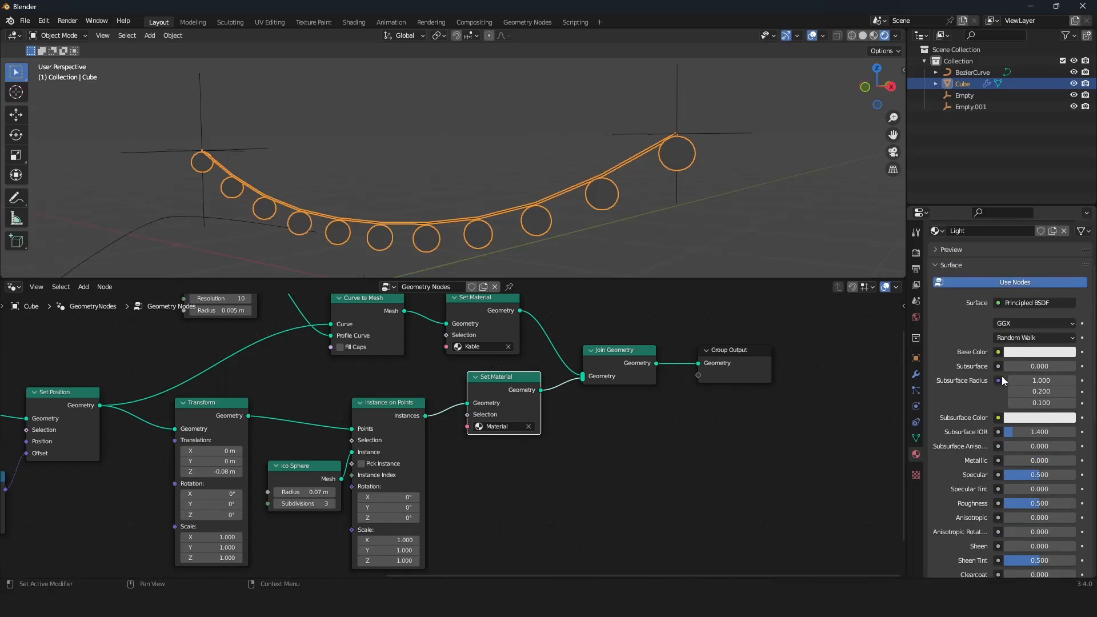
pyautogui.click(489, 426)
pyautogui.click(500, 449)
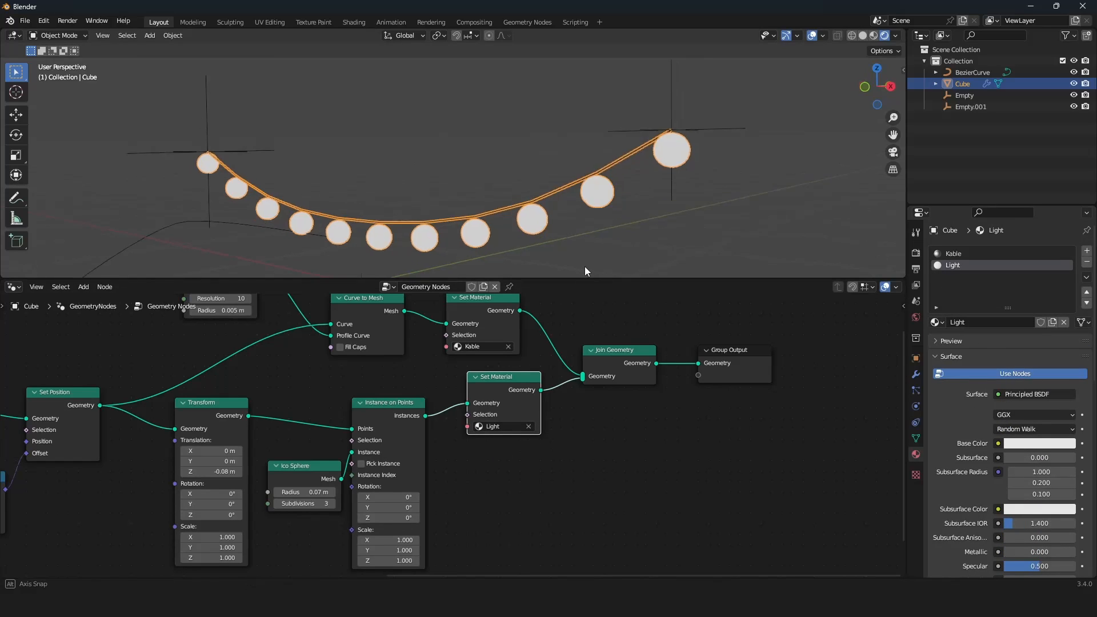
pyautogui.moveTo(585, 266); pyautogui.dragTo(571, 227, button='middle')
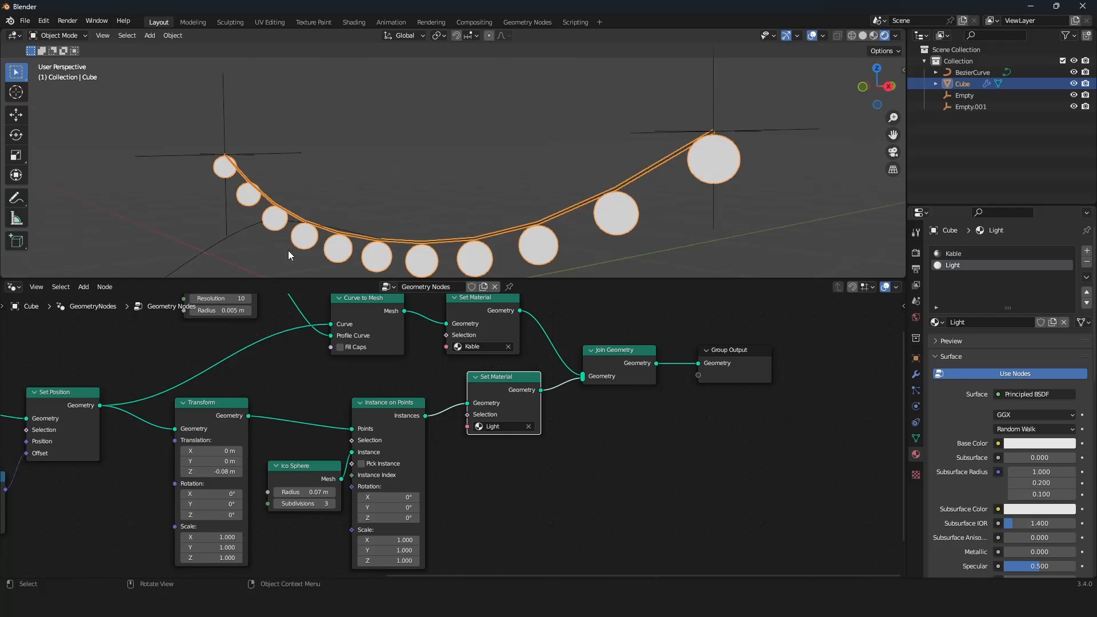
# Switch the node area to the Shader Editor and bring up the Light material's Principled BSDF node
pyautogui.click(14, 287)
pyautogui.click(40, 398)
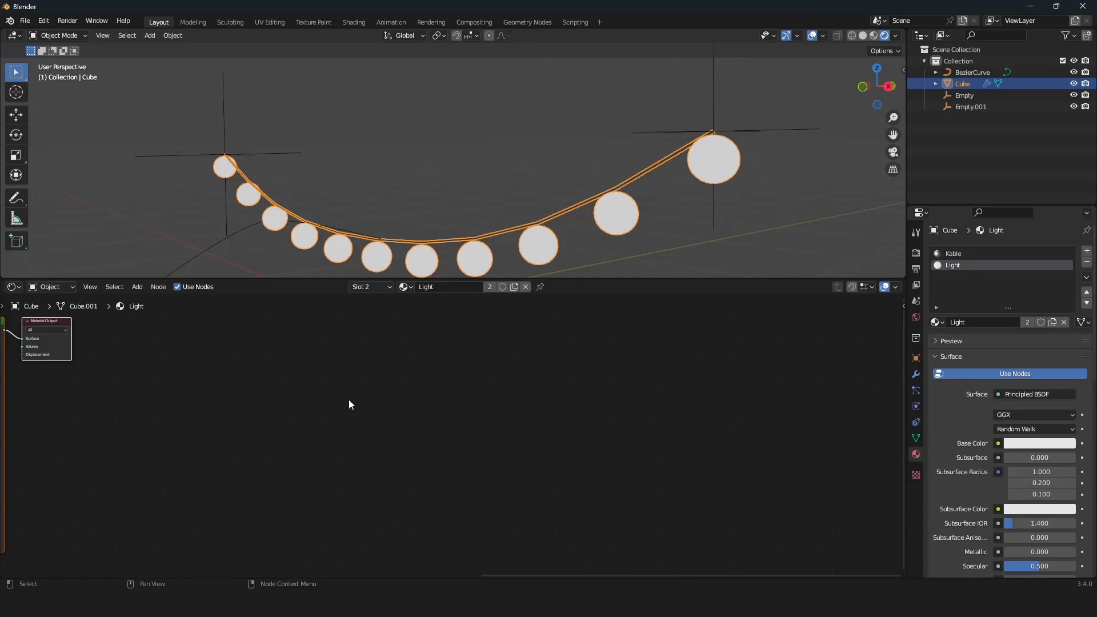
pyautogui.press('Home')
pyautogui.scroll(3, 349, 399)
pyautogui.moveTo(489, 441); pyautogui.dragTo(615, 347, button='middle')
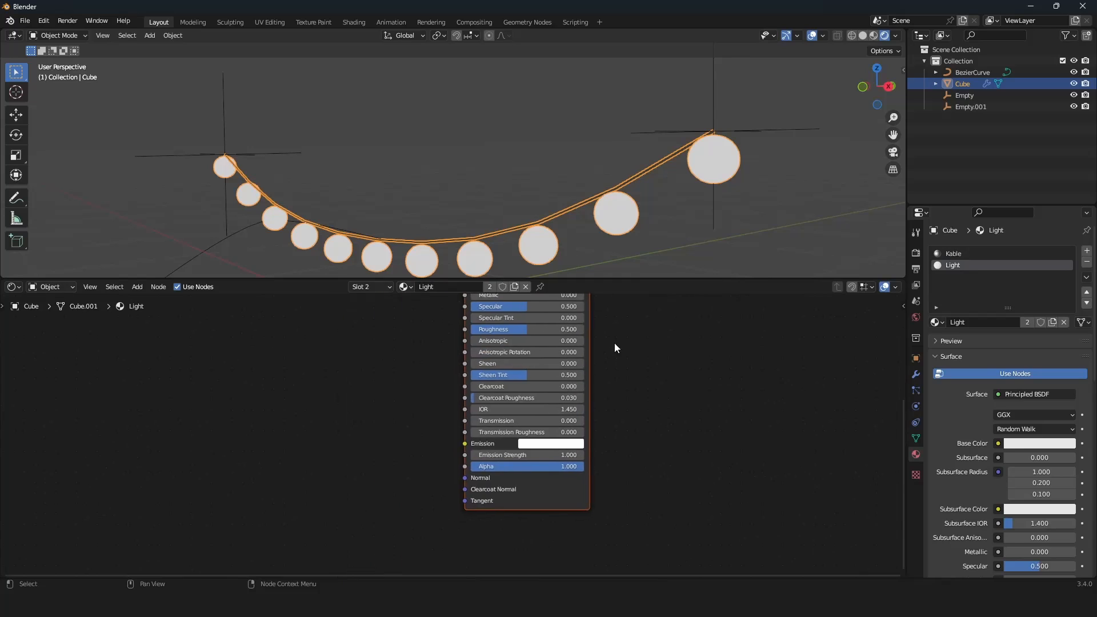
pyautogui.scroll(2, 614, 348)
# Add an RGB node, connect it to the Principled BSDF's Emission input and set its color to bright red
pyautogui.hotkey('shift', 'a')
pyautogui.write('rg')
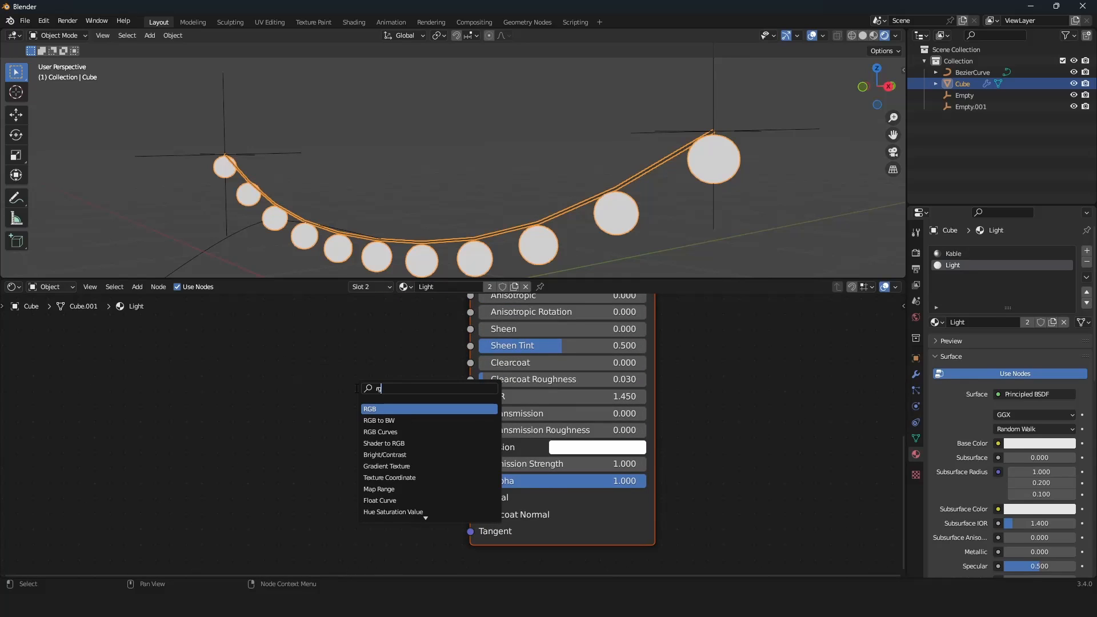
pyautogui.write('b')
pyautogui.press('Return')
pyautogui.click(262, 415)
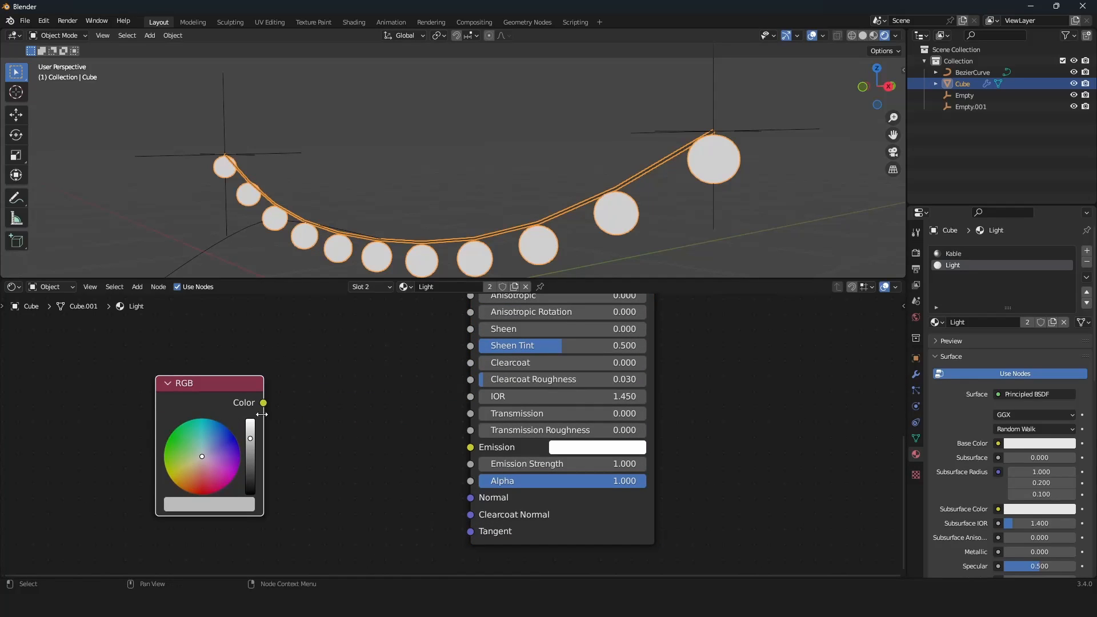
pyautogui.moveTo(263, 403); pyautogui.dragTo(471, 447)
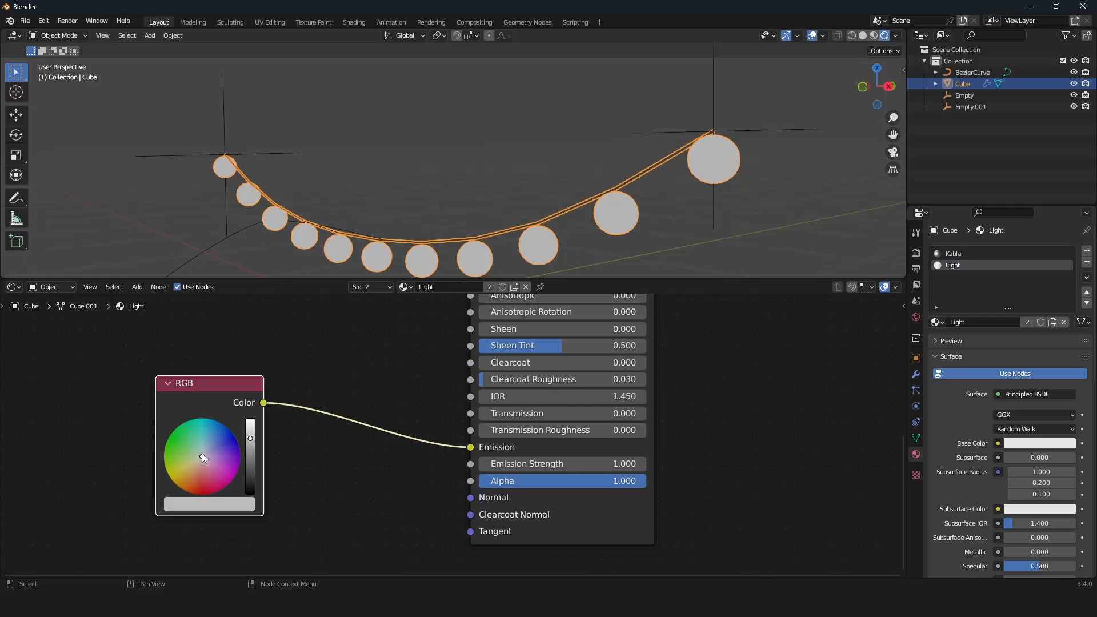
pyautogui.moveTo(249, 443)
pyautogui.mouseDown()
pyautogui.moveTo(228, 427)
pyautogui.moveTo(201, 452)
pyautogui.moveTo(202, 488)
pyautogui.mouseUp()
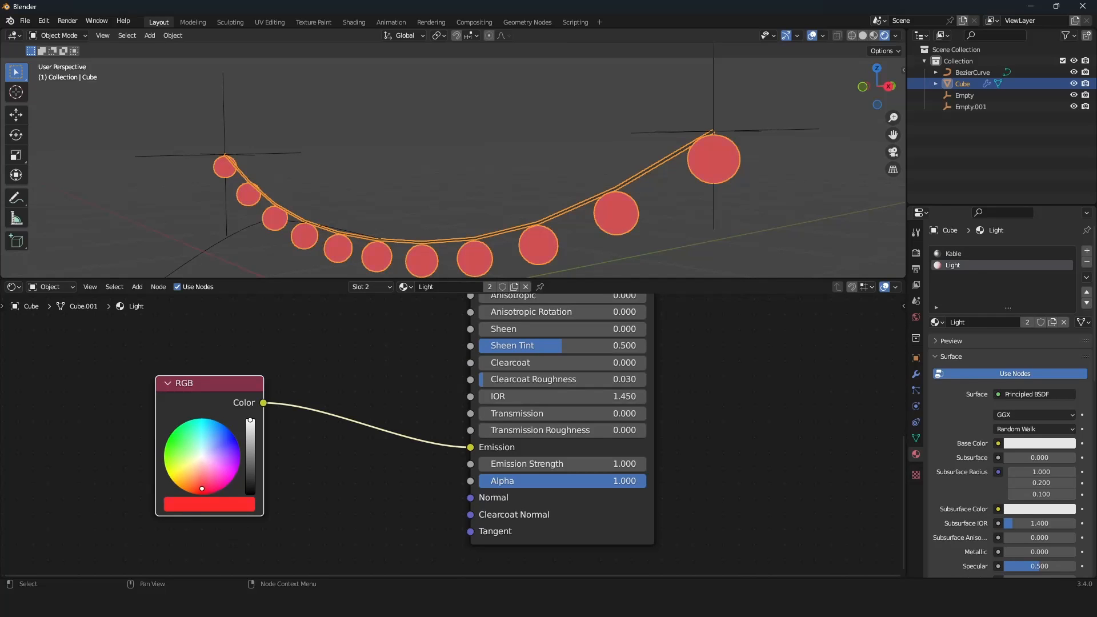
# Enable Bloom for the Eevee render and set the world background strength to 0
pyautogui.click(916, 253)
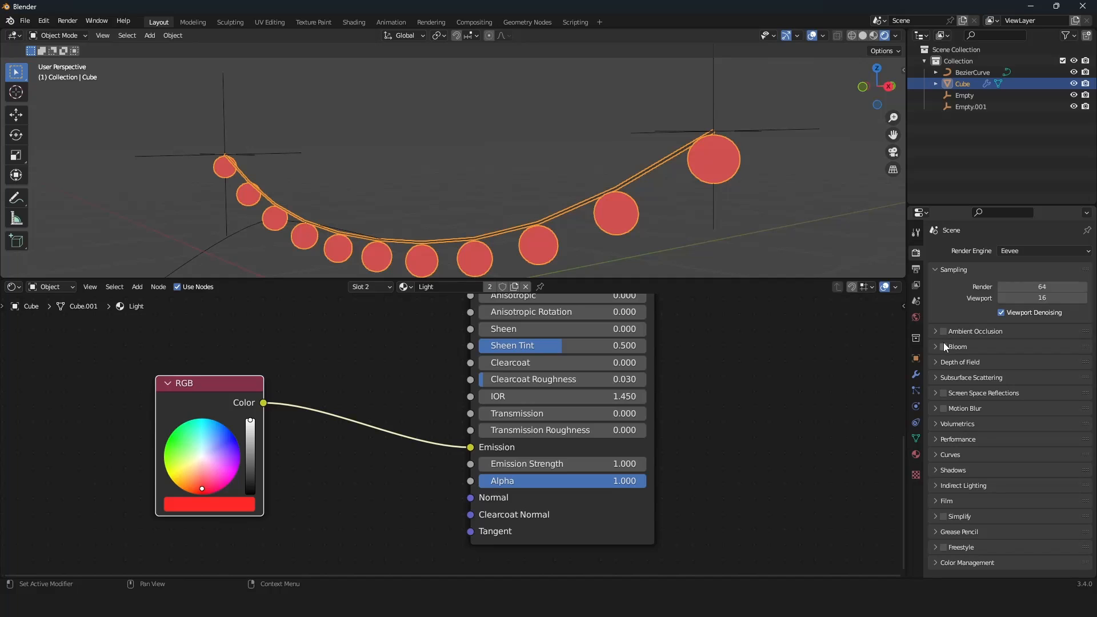
pyautogui.click(916, 317)
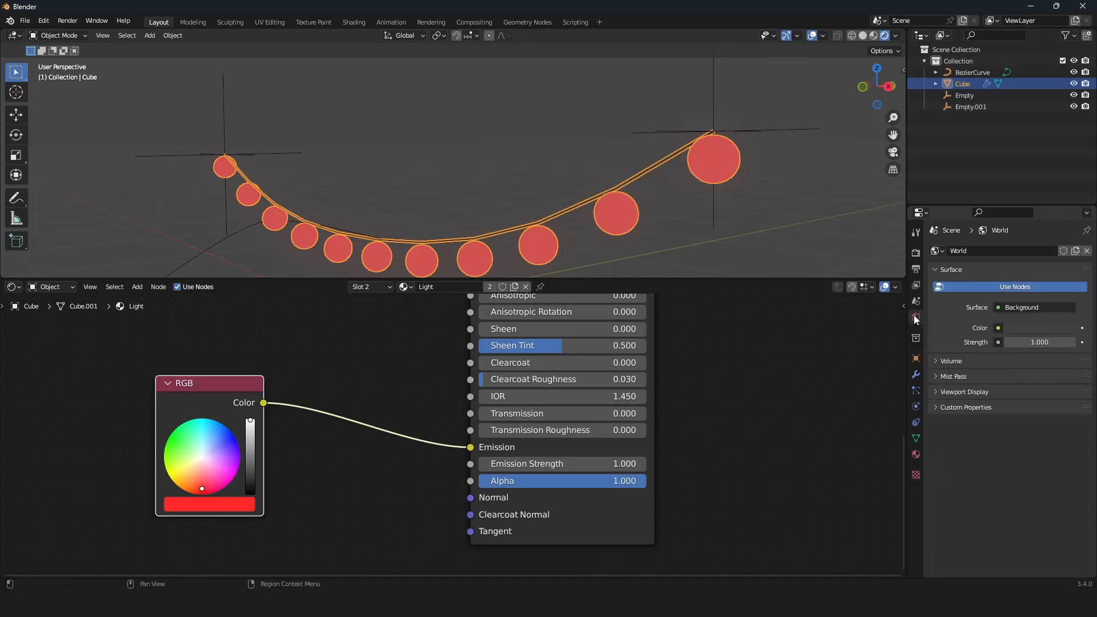
pyautogui.moveTo(1056, 343); pyautogui.dragTo(997, 342)
# Hide the viewport overlays to view the glowing spheres without outlines or grid
pyautogui.keyDown('shift'); pyautogui.moveTo(676, 240); pyautogui.dragTo(688, 229, button='middle'); pyautogui.keyUp('shift')
pyautogui.click(813, 36)
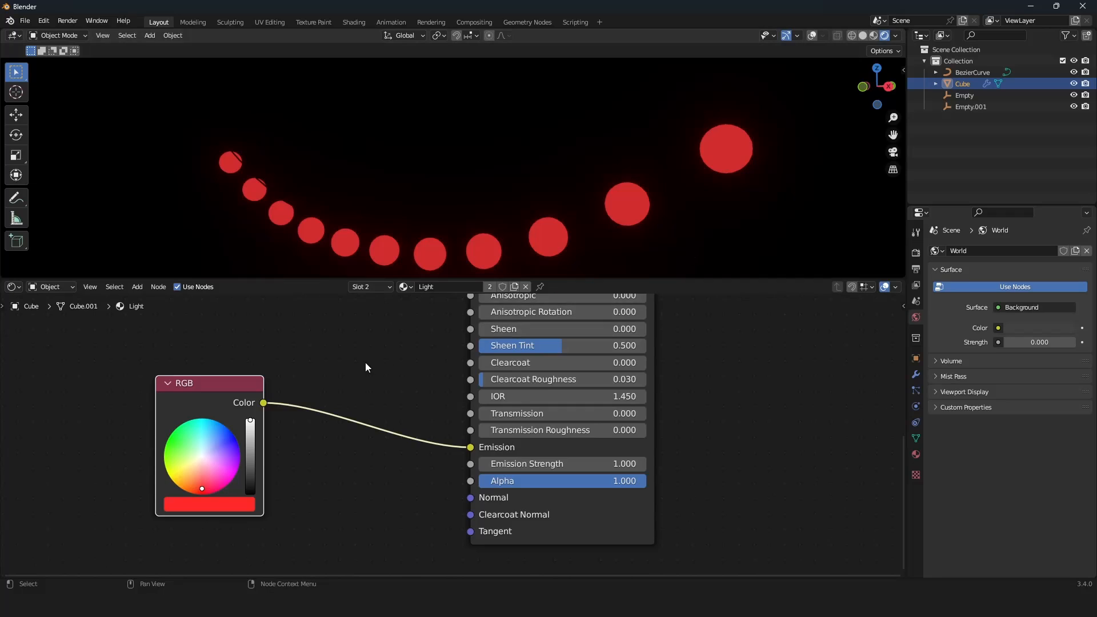
# Insert a Hue Saturation Value node between the RGB node and the Emission input
pyautogui.scroll(-3, 371, 365)
pyautogui.moveTo(336, 441); pyautogui.dragTo(276, 424)
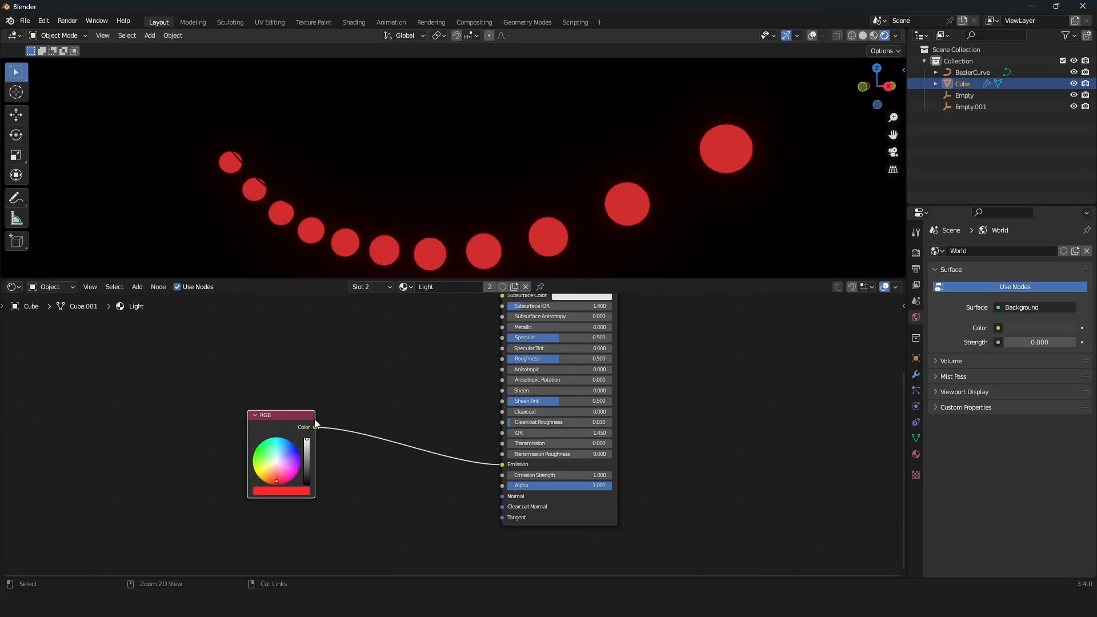
pyautogui.scroll(5, 431, 426)
pyautogui.hotkey('shift', 'a')
pyautogui.write('hue')
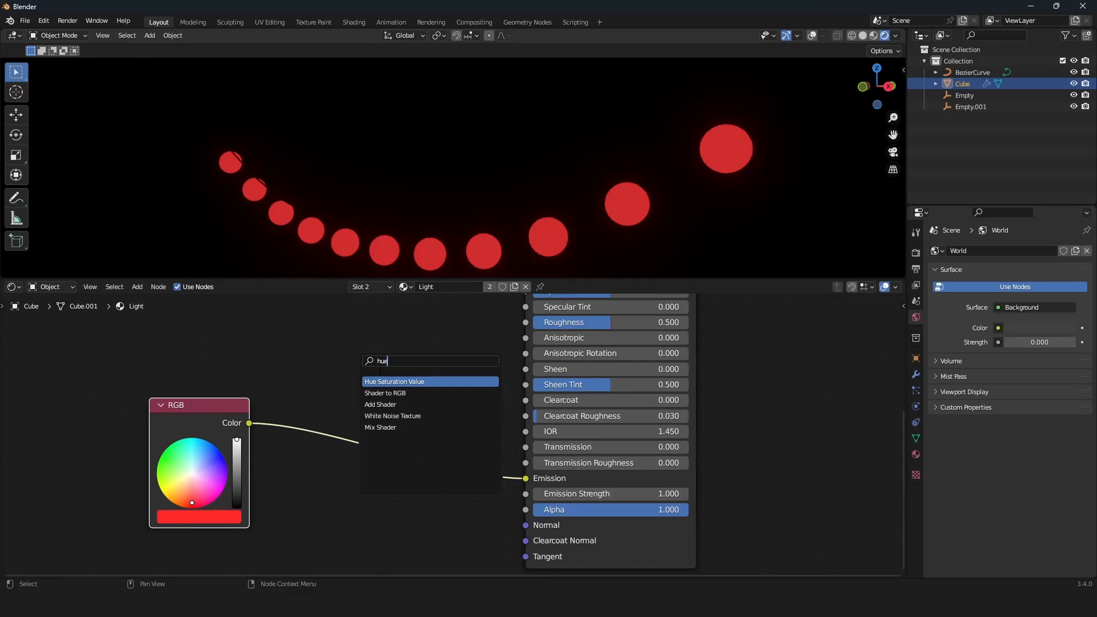
pyautogui.press('Return')
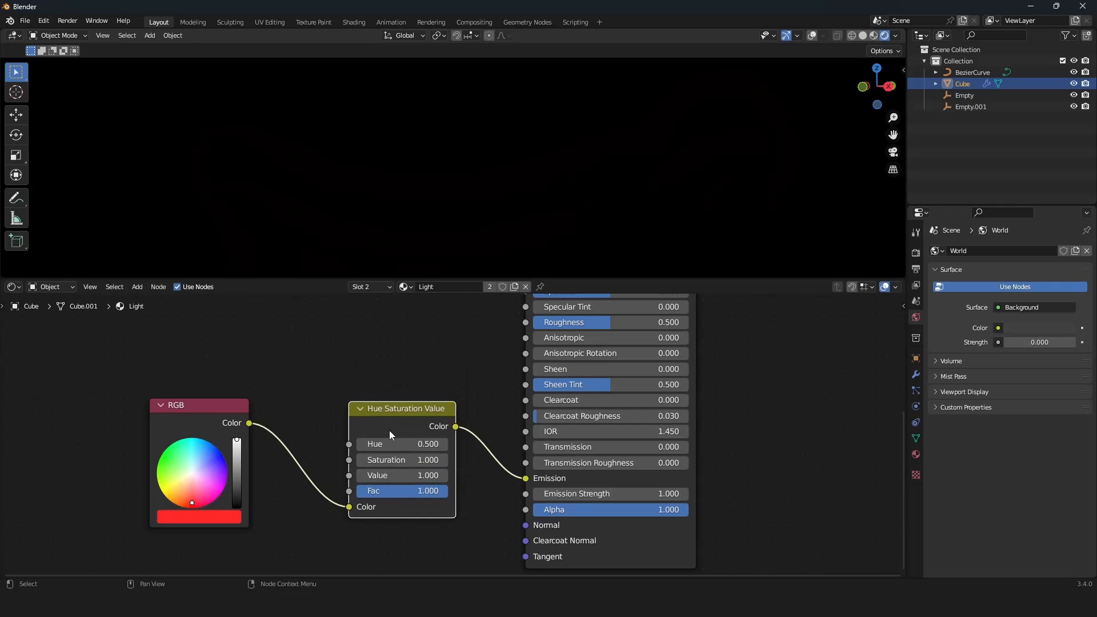
pyautogui.click(401, 396)
# Try varying the Hue of the Hue Saturation Value node to preview other sphere colors
pyautogui.moveTo(393, 426); pyautogui.dragTo(460, 427)
pyautogui.rightClick(393, 427)
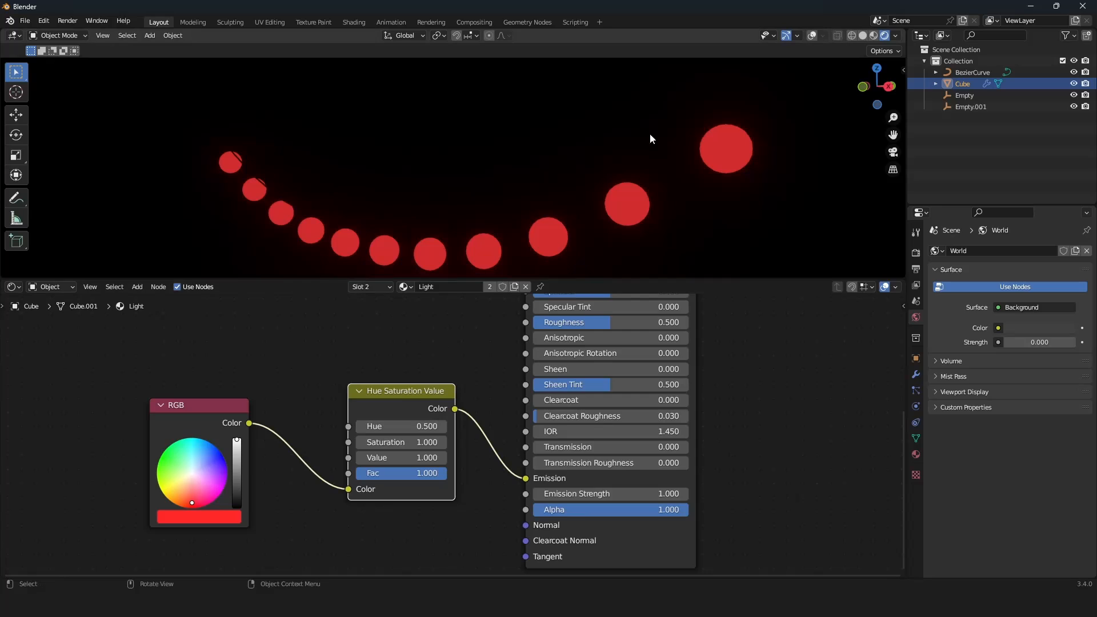
# Add an Object Info node to the Light material and connect its Random output to the Hue input of the Hue Saturation Value node
pyautogui.moveTo(372, 380); pyautogui.dragTo(411, 399, button='middle')
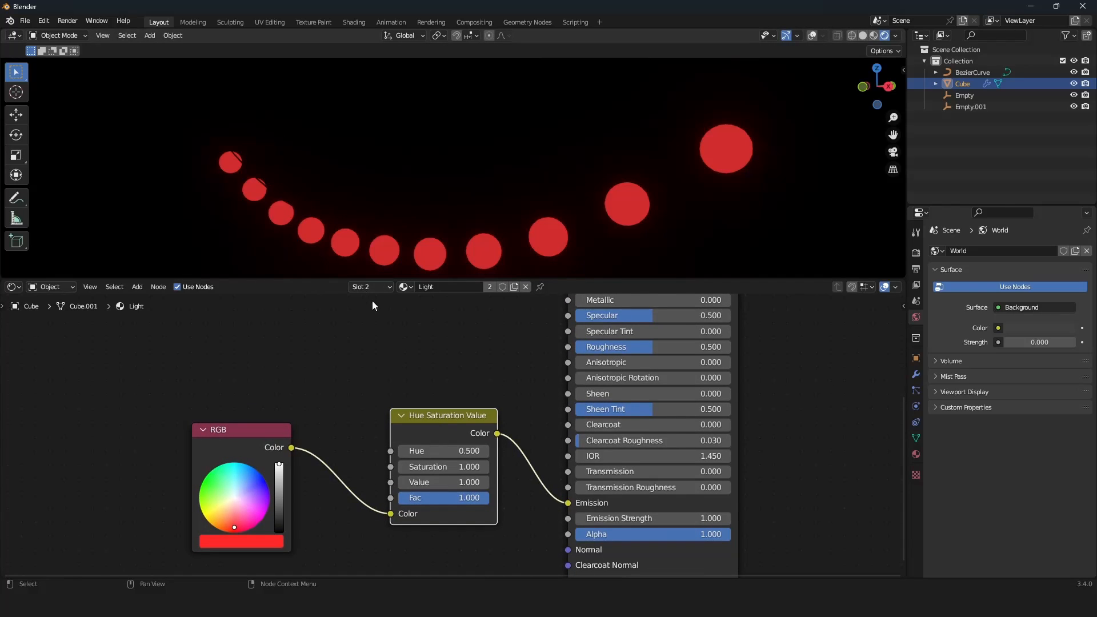
pyautogui.moveTo(372, 301); pyautogui.dragTo(399, 321, button='middle')
pyautogui.hotkey('shift', 'a')
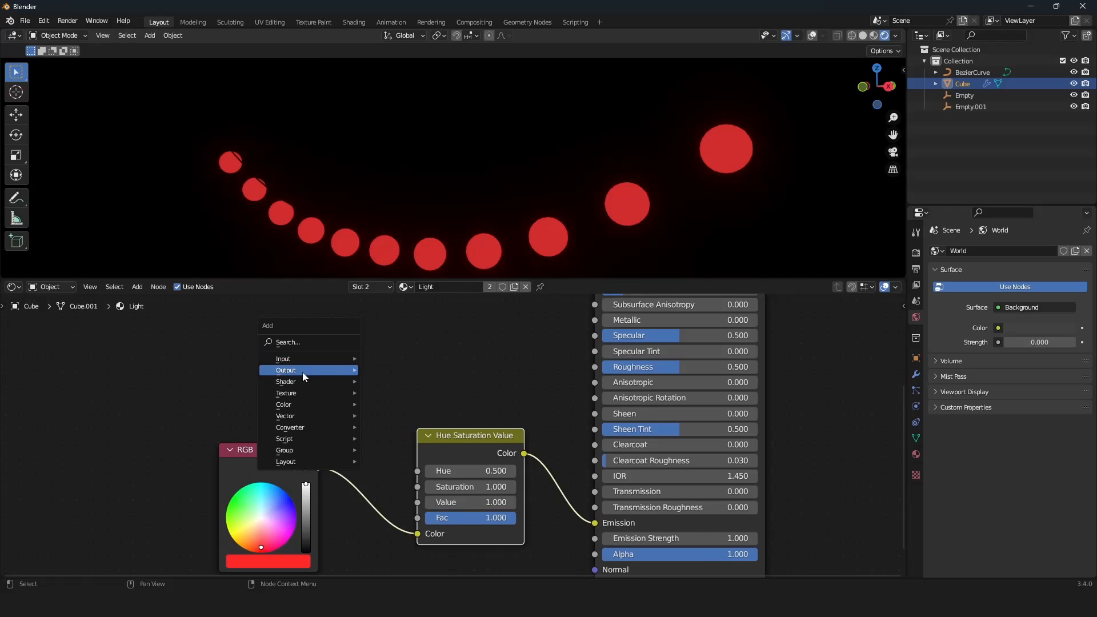
pyautogui.moveTo(300, 360)
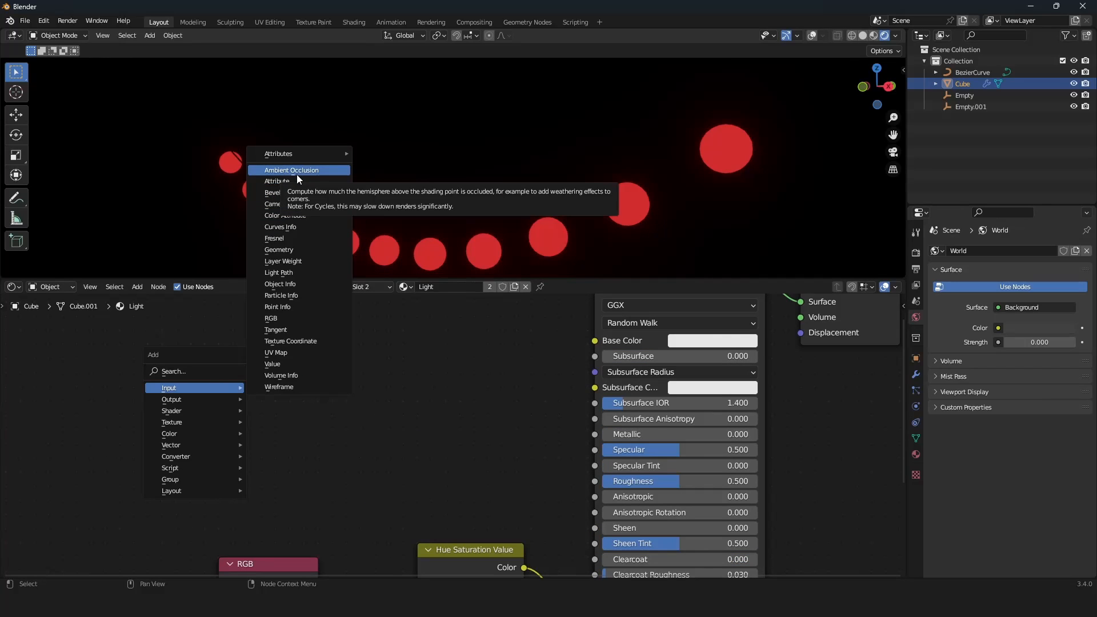
pyautogui.click(320, 284)
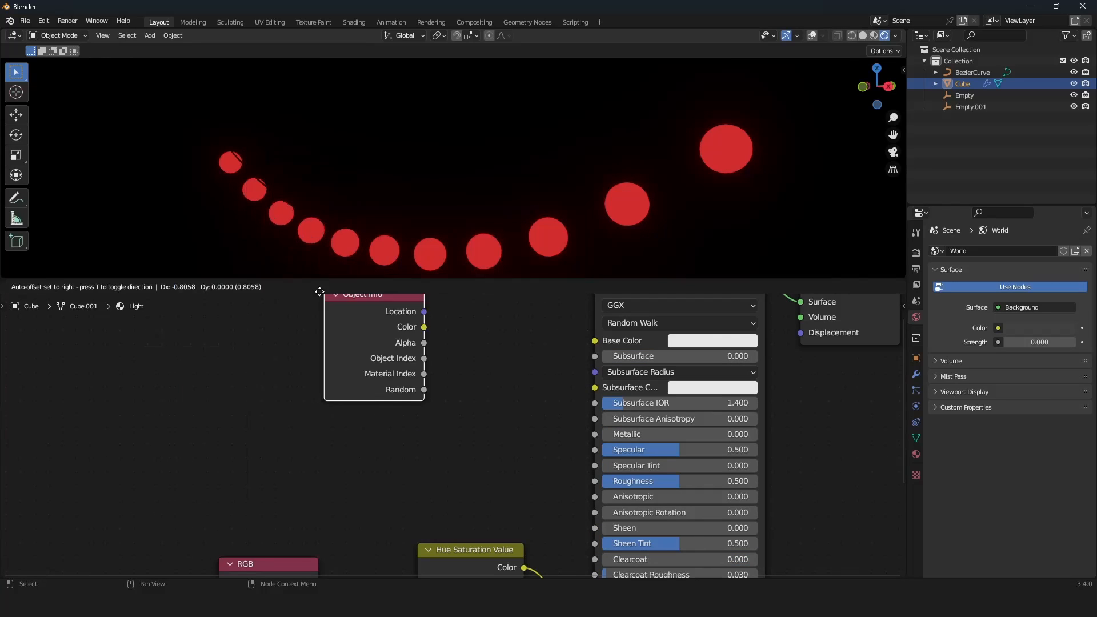
pyautogui.click(216, 425)
pyautogui.scroll(-3, 389, 465)
pyautogui.moveTo(389, 459); pyautogui.dragTo(398, 380, button='middle')
pyautogui.scroll(3, 396, 379)
pyautogui.moveTo(328, 437); pyautogui.dragTo(437, 495)
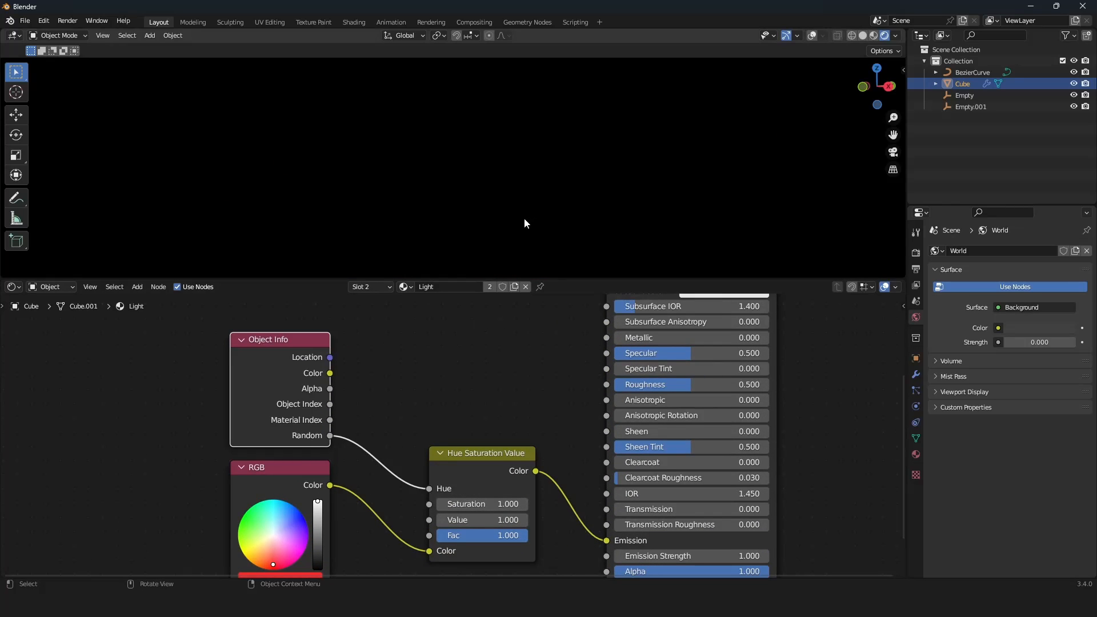
# Show the viewport overlays again and view the whole string of lights with the grid
pyautogui.scroll(-2, 524, 223)
pyautogui.moveTo(525, 223); pyautogui.dragTo(657, 222, button='middle')
pyautogui.click(812, 35)
pyautogui.scroll(-2, 588, 149)
# Try moving Empty.001 along the string's direction to preview how the string of lights adapts
pyautogui.click(571, 147)
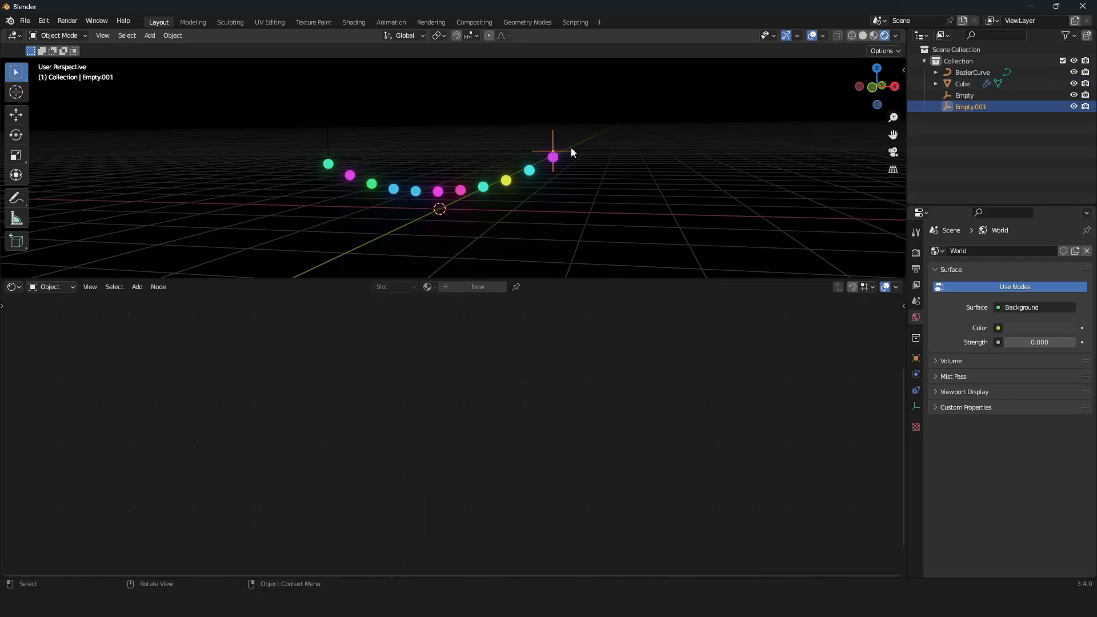
pyautogui.press('g')
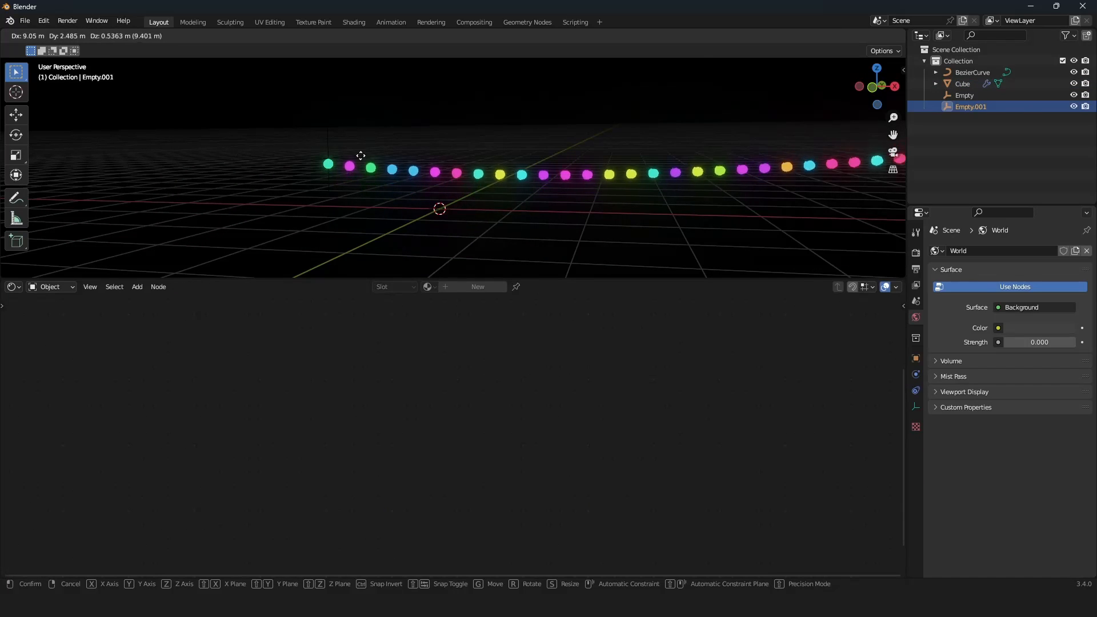
pyautogui.click(568, 146)
pyautogui.scroll(2, 658, 166)
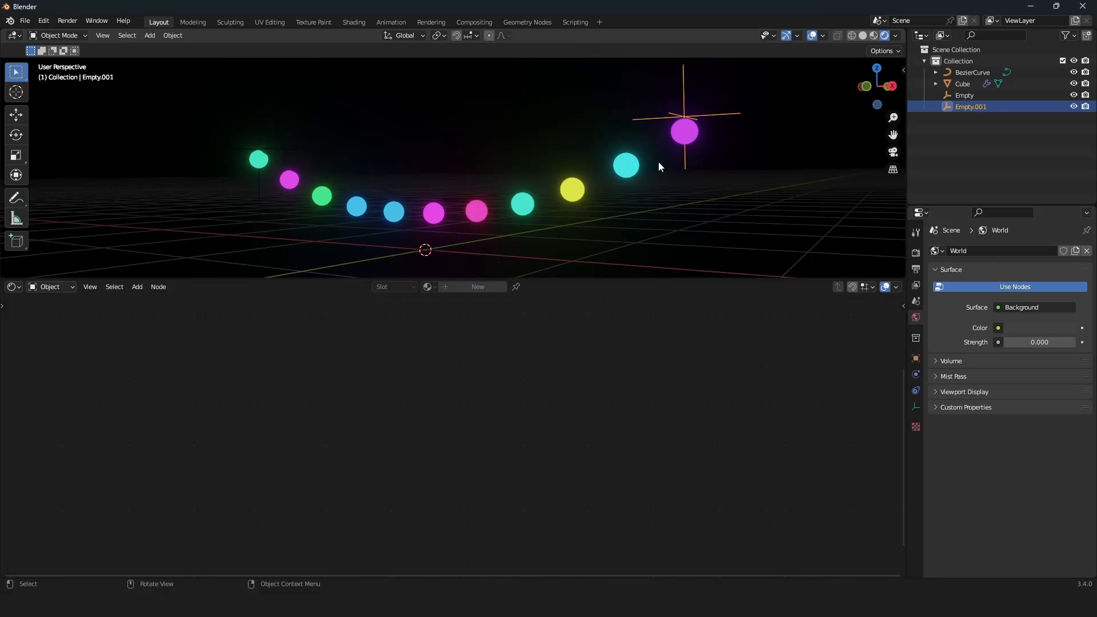
# Set the Value of the Hue Saturation Value node in the string's Light material to 2
pyautogui.click(595, 161)
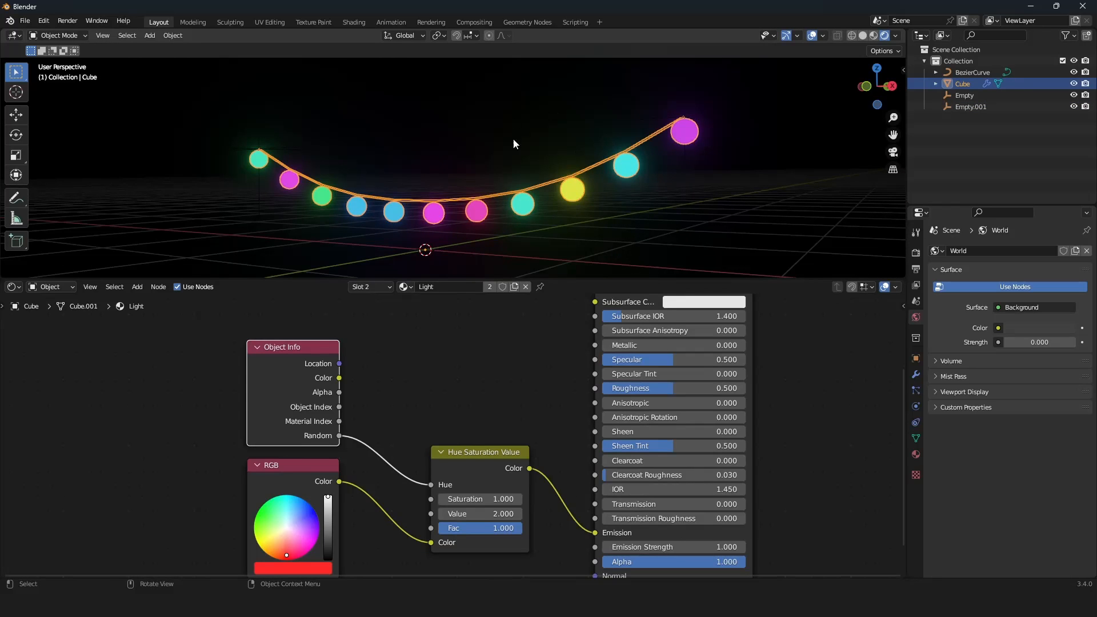
pyautogui.scroll(-3, 531, 186)
pyautogui.moveTo(531, 186)
pyautogui.mouseDown(button='middle')
pyautogui.moveTo(619, 205)
pyautogui.moveTo(547, 200)
pyautogui.mouseUp(button='middle')
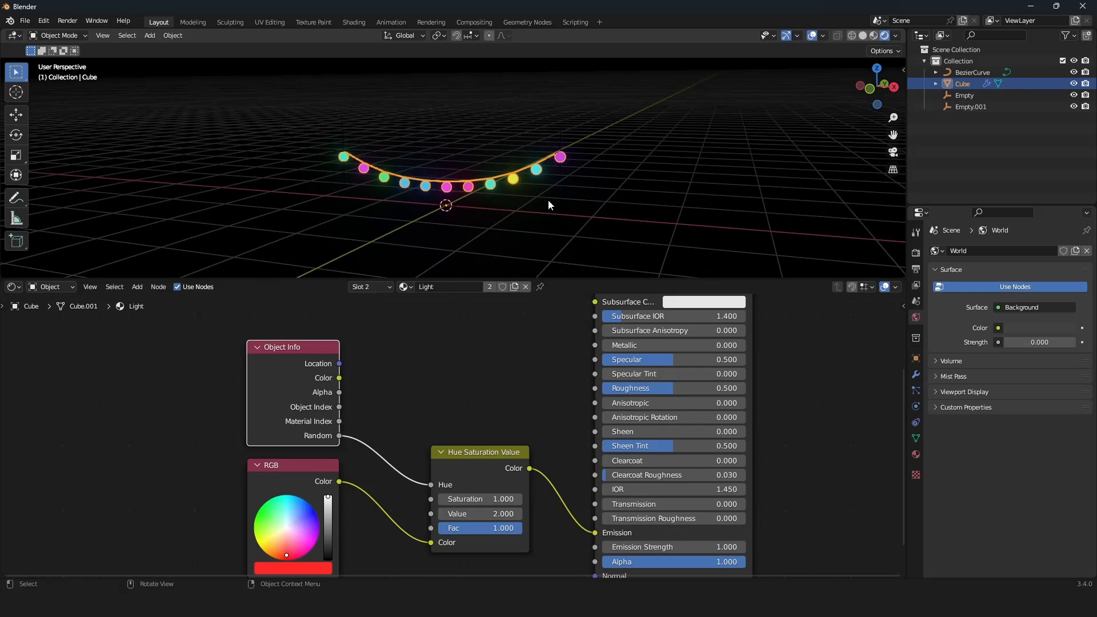
# Delete all objects in the scene and switch the viewport to solid shading
pyautogui.scroll(-1, 554, 191)
pyautogui.press('a')
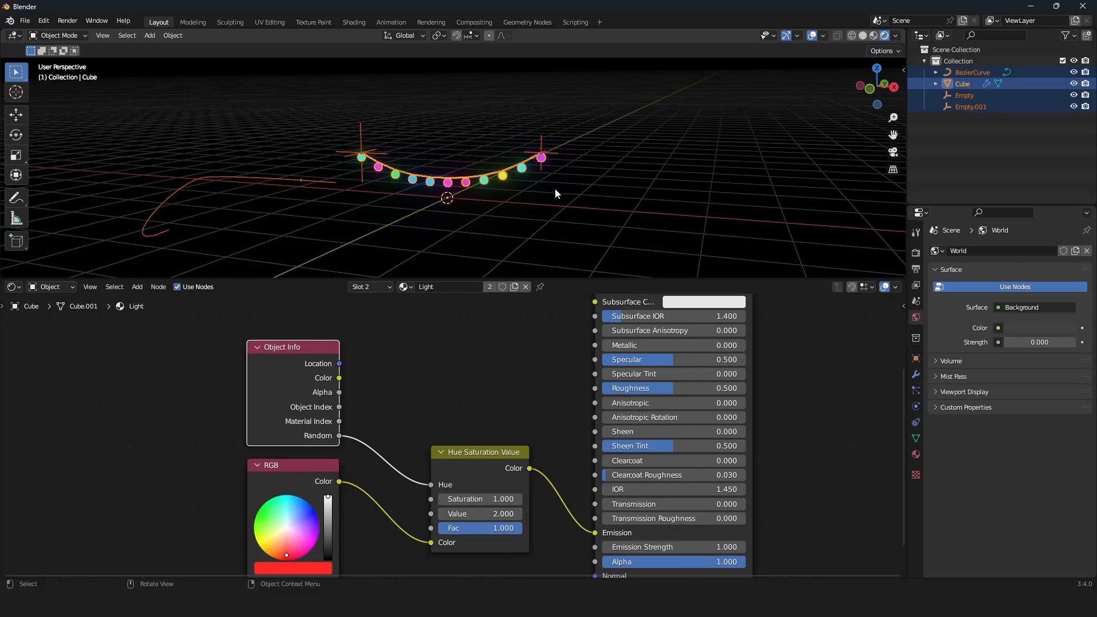
pyautogui.press('Delete')
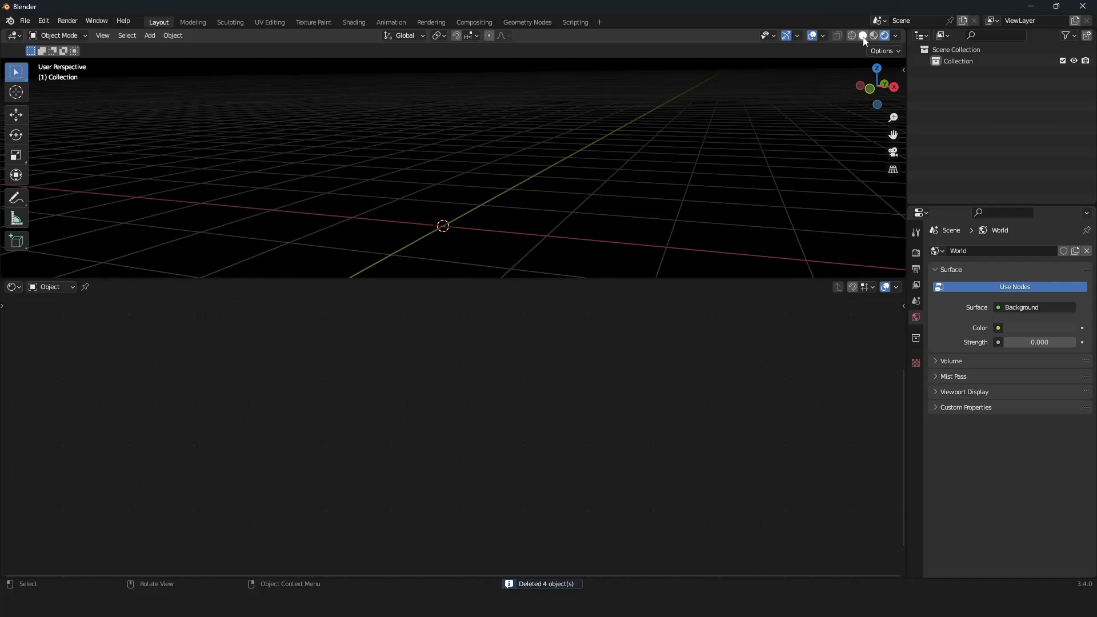
pyautogui.click(863, 36)
pyautogui.moveTo(625, 157)
pyautogui.mouseDown(button='middle')
pyautogui.moveTo(547, 209)
pyautogui.moveTo(586, 164)
pyautogui.moveTo(522, 162)
pyautogui.mouseUp(button='middle')
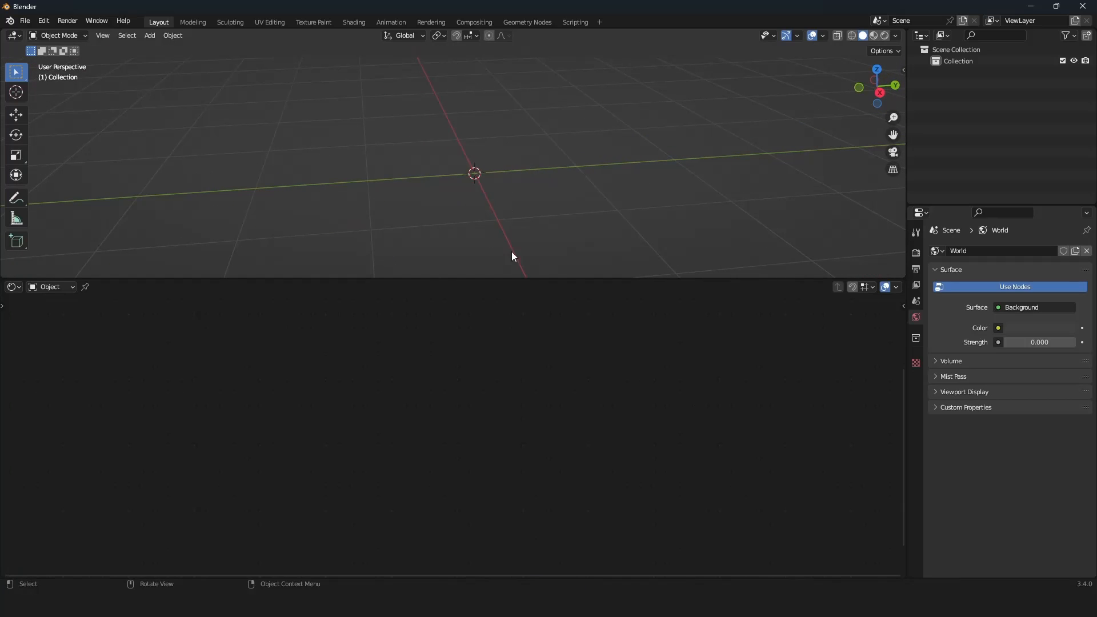
# Enlarge the 3D viewport, then add a mesh plane scaled by a factor of 10
pyautogui.moveTo(530, 278); pyautogui.dragTo(504, 426)
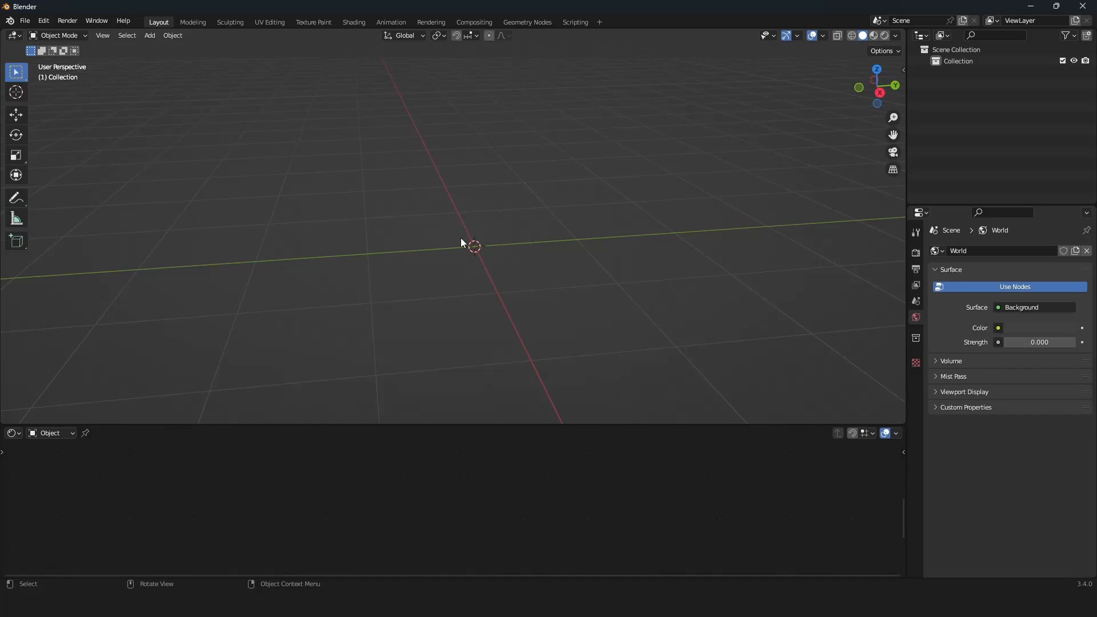
pyautogui.hotkey('shift', 'a')
pyautogui.moveTo(492, 204)
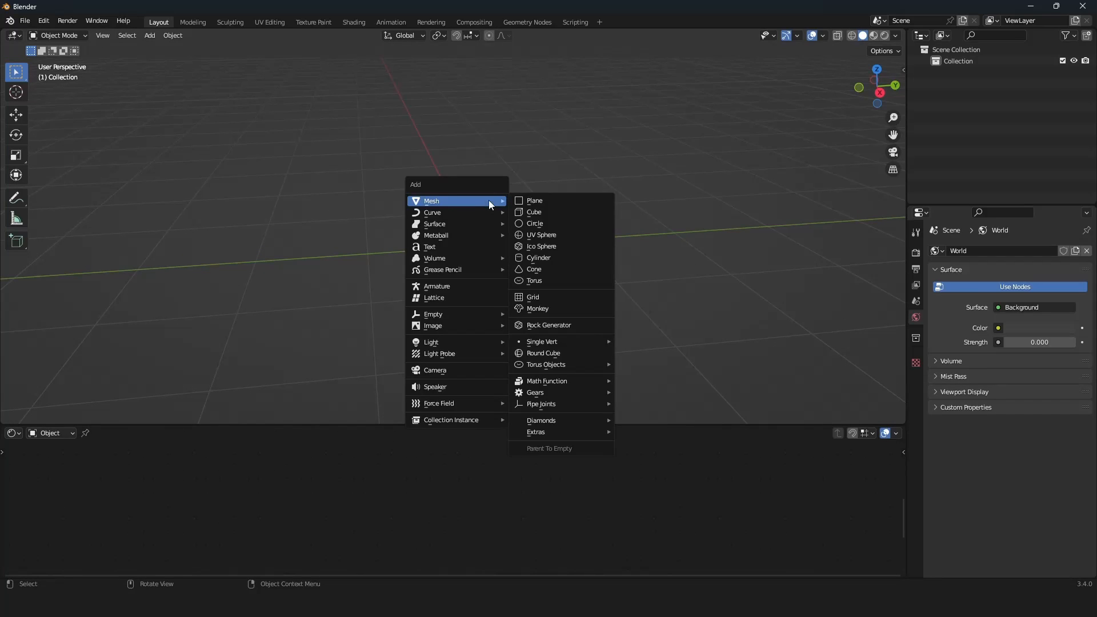
pyautogui.click(535, 201)
pyautogui.write('s10')
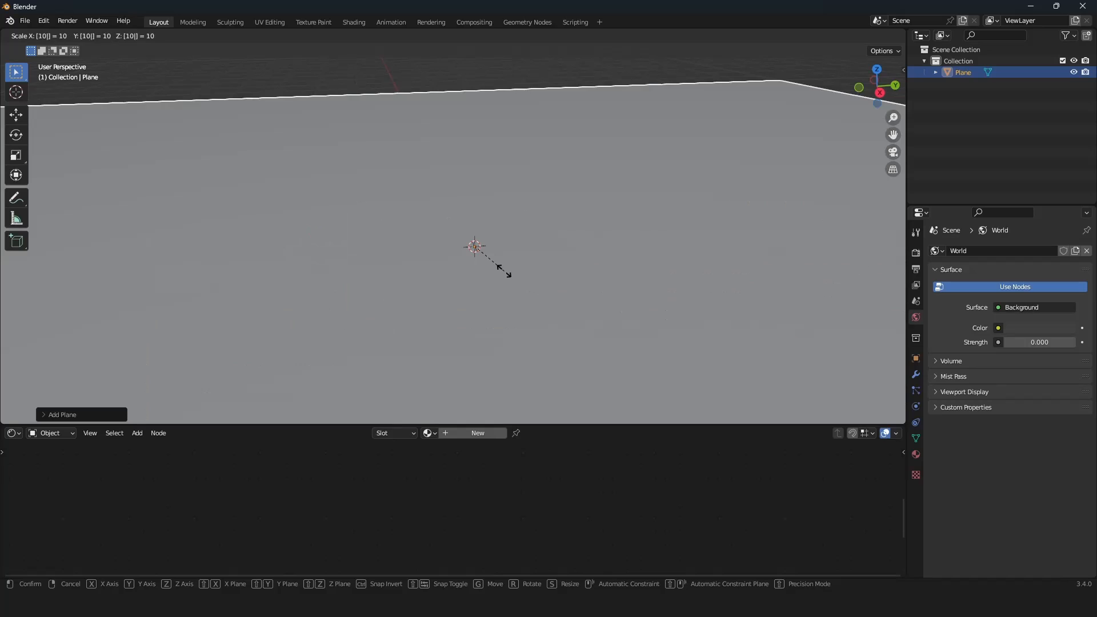
pyautogui.press('Return')
pyautogui.scroll(-5, 504, 271)
pyautogui.moveTo(504, 271); pyautogui.dragTo(566, 284, button='middle')
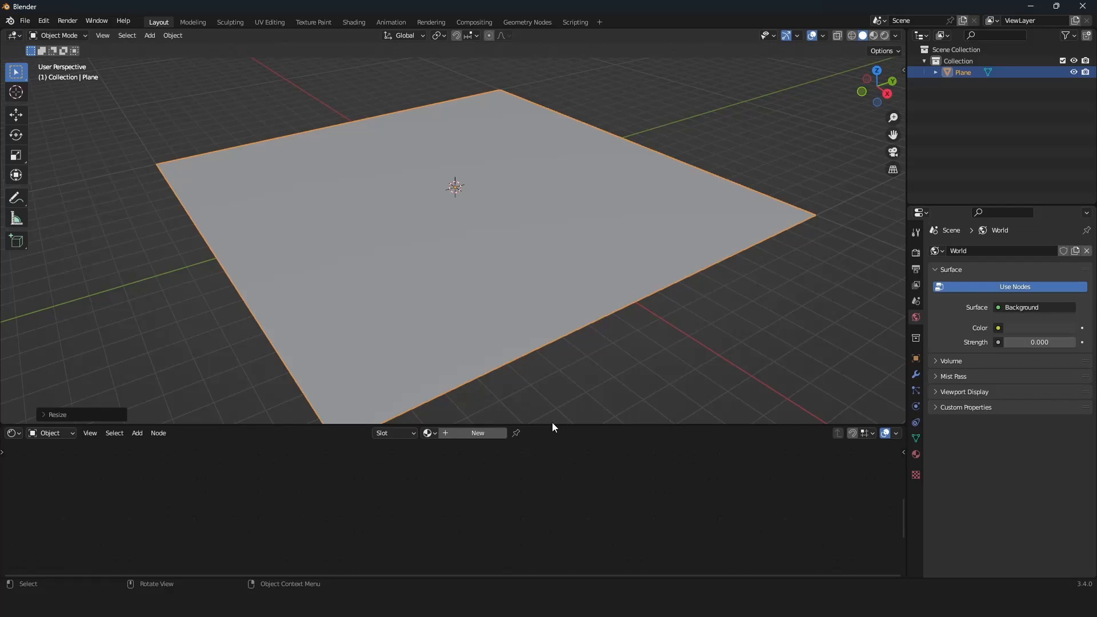
# Turn the enlarged lower area into a Geometry Node Editor and create a new geometry node tree for the plane
pyautogui.moveTo(564, 424); pyautogui.dragTo(576, 254)
pyautogui.scroll(-4, 562, 225)
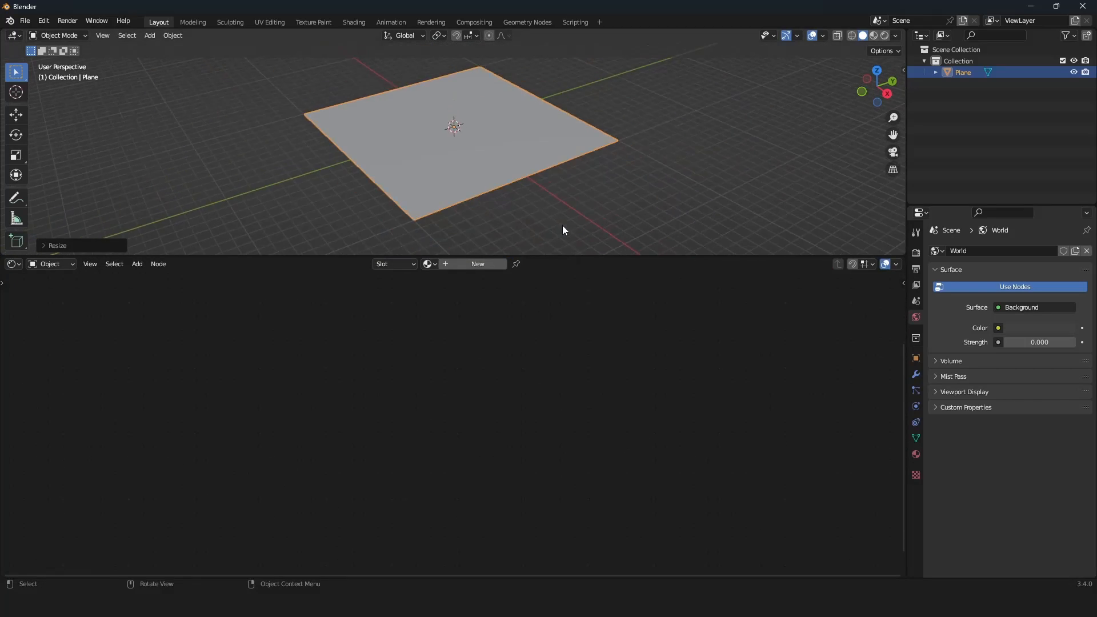
pyautogui.click(15, 265)
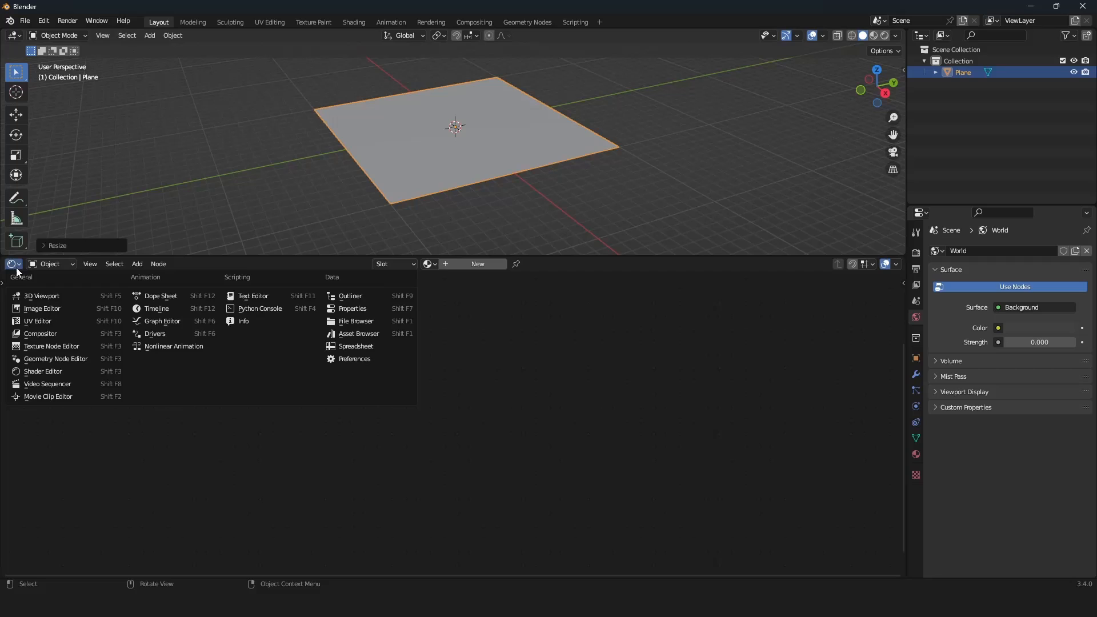
pyautogui.click(56, 359)
pyautogui.click(467, 267)
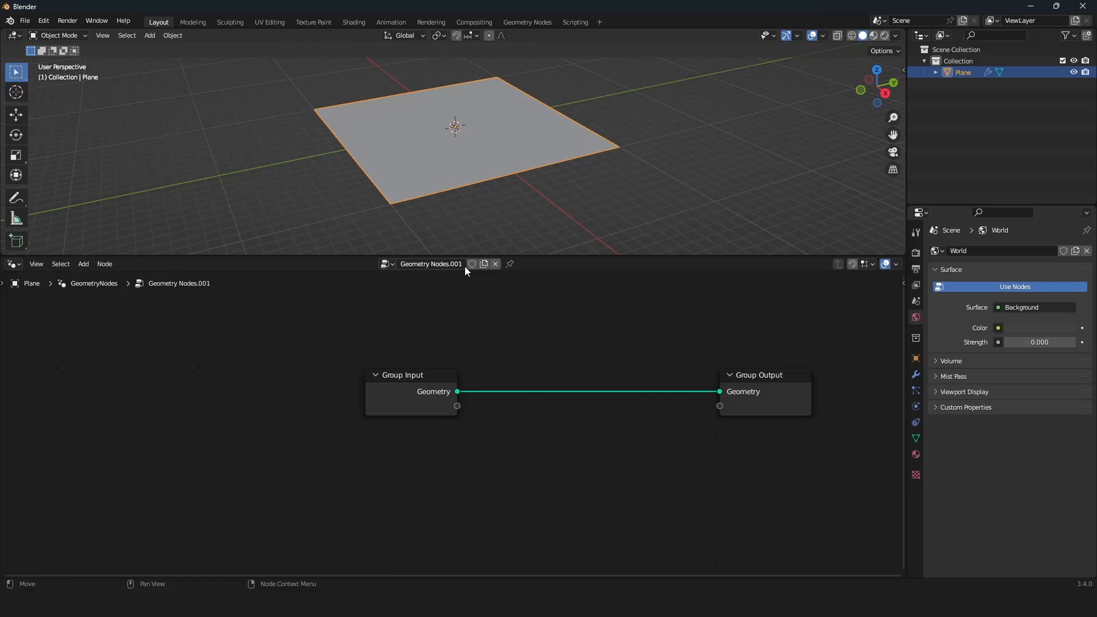
# Move the Group Input and Group Output nodes far apart to make room between them
pyautogui.press('a')
pyautogui.press('Home')
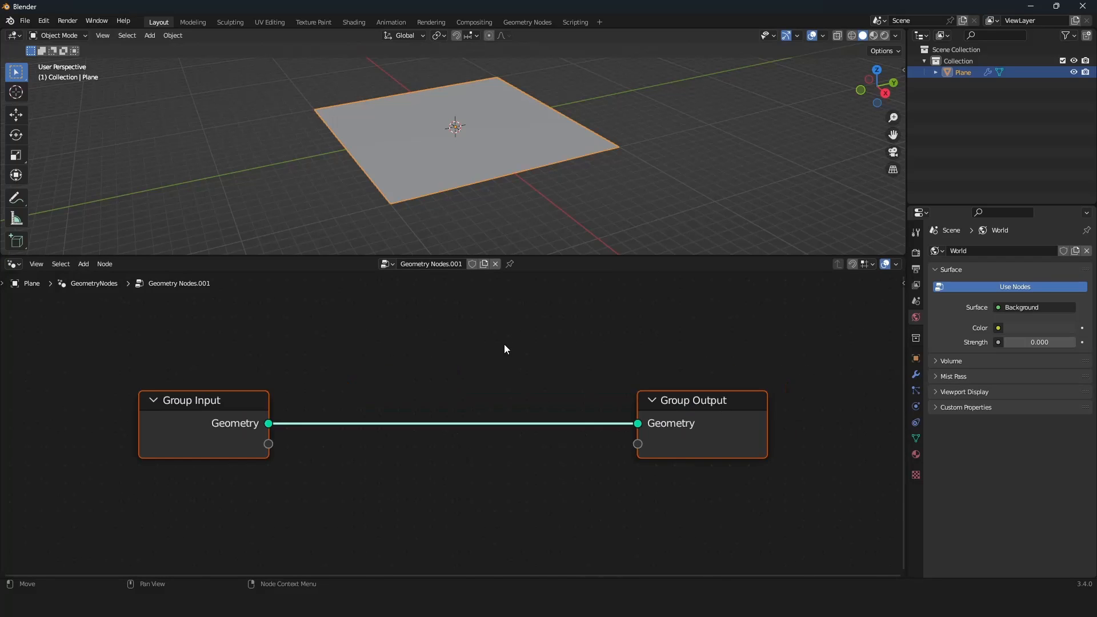
pyautogui.scroll(-3, 504, 344)
pyautogui.moveTo(338, 419); pyautogui.dragTo(159, 429)
pyautogui.moveTo(583, 426); pyautogui.dragTo(780, 423)
pyautogui.scroll(3, 608, 458)
pyautogui.moveTo(608, 458); pyautogui.dragTo(588, 453, button='middle')
pyautogui.scroll(-1, 589, 454)
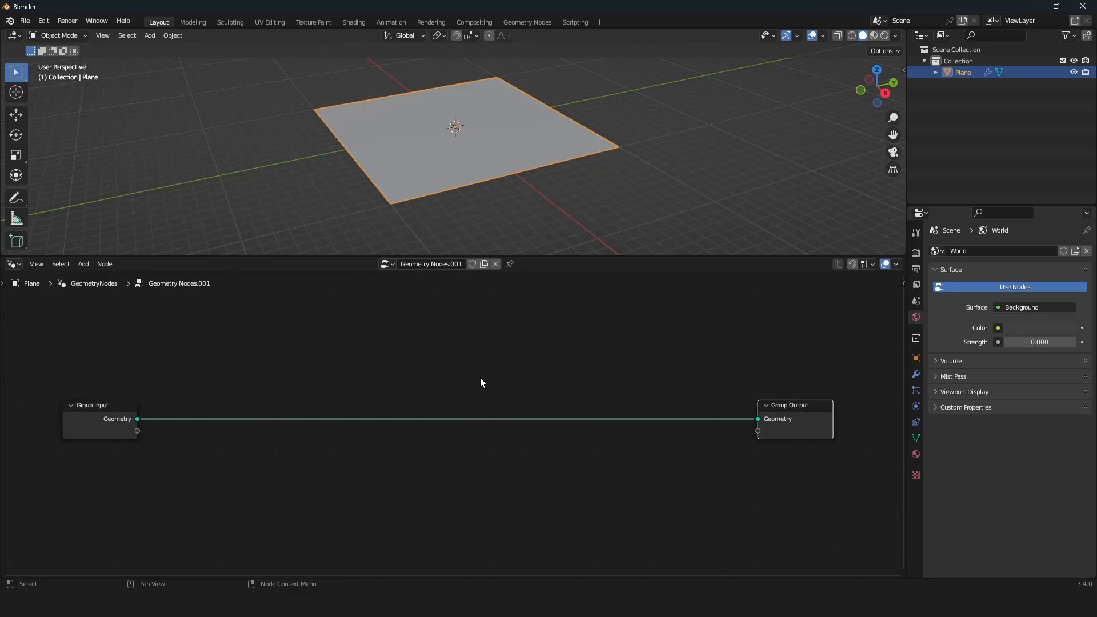
# Insert a Subdivide Mesh node with Level 6 after the Group Input and place it close to that node
pyautogui.hotkey('shift', 'a')
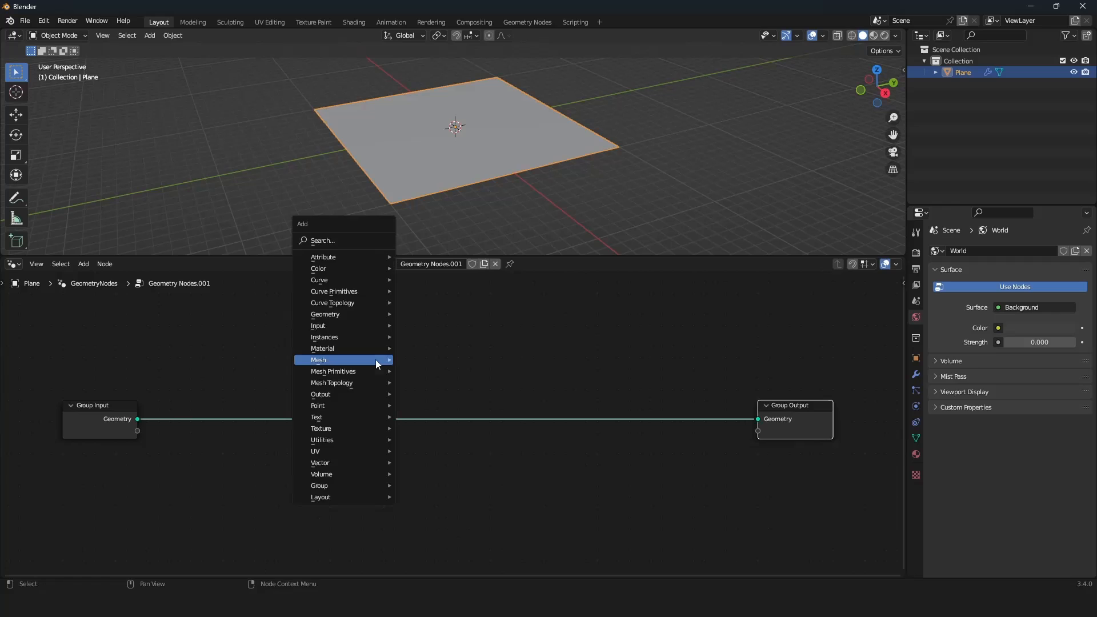
pyautogui.click(350, 242)
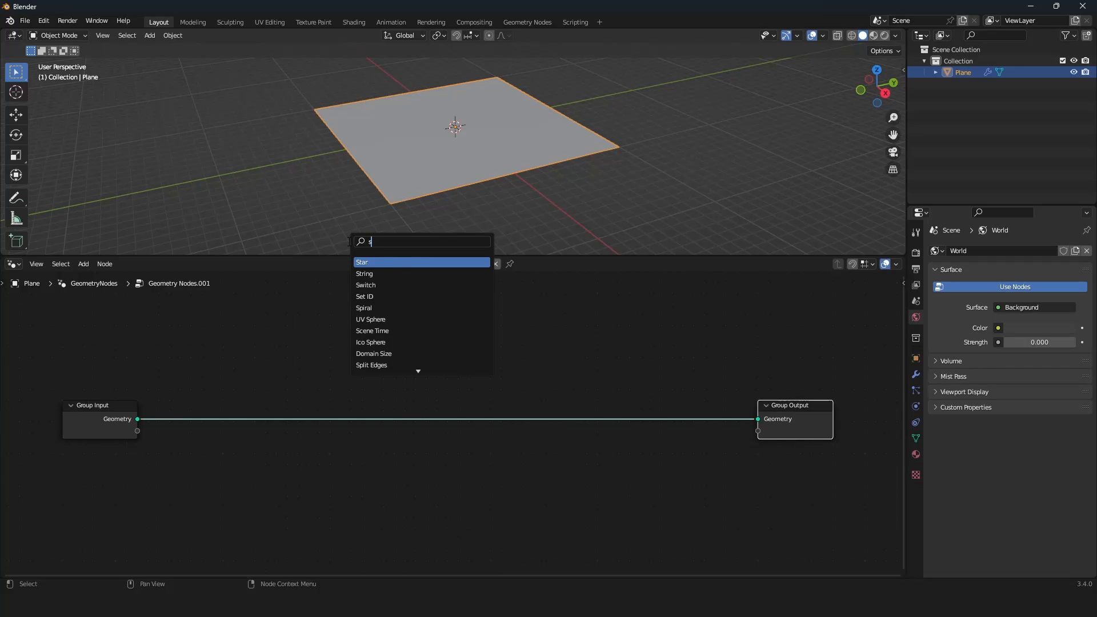
pyautogui.write('subd')
pyautogui.click(379, 261)
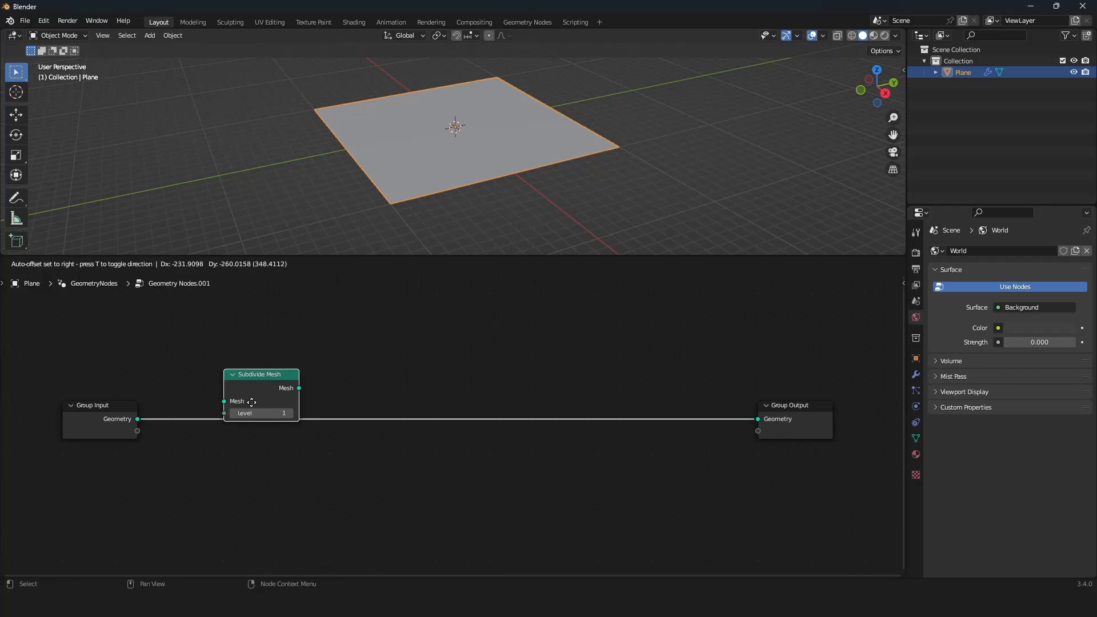
pyautogui.click(246, 416)
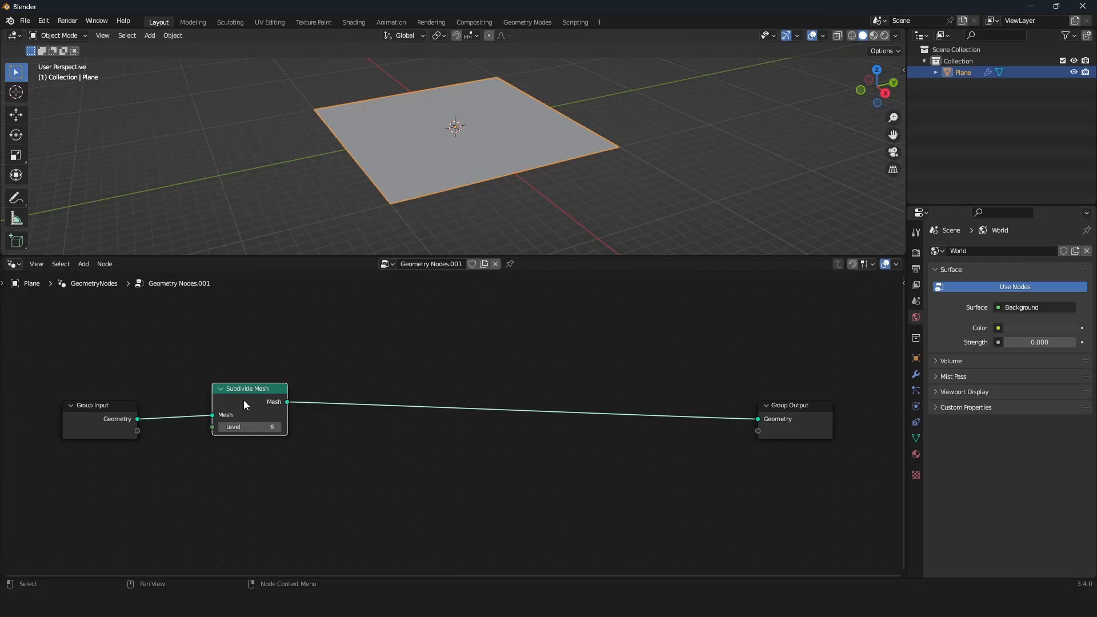
pyautogui.moveTo(243, 400); pyautogui.dragTo(190, 418)
# Insert a Set Position node between the Subdivide Mesh node and the Group Output
pyautogui.hotkey('shift', 'a')
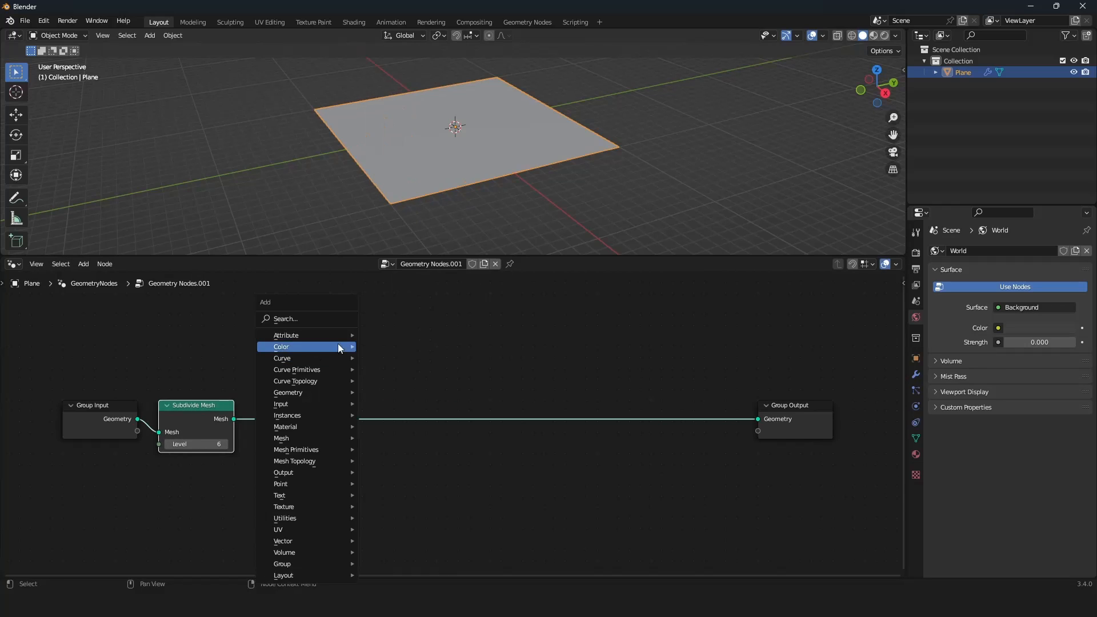
pyautogui.write('set')
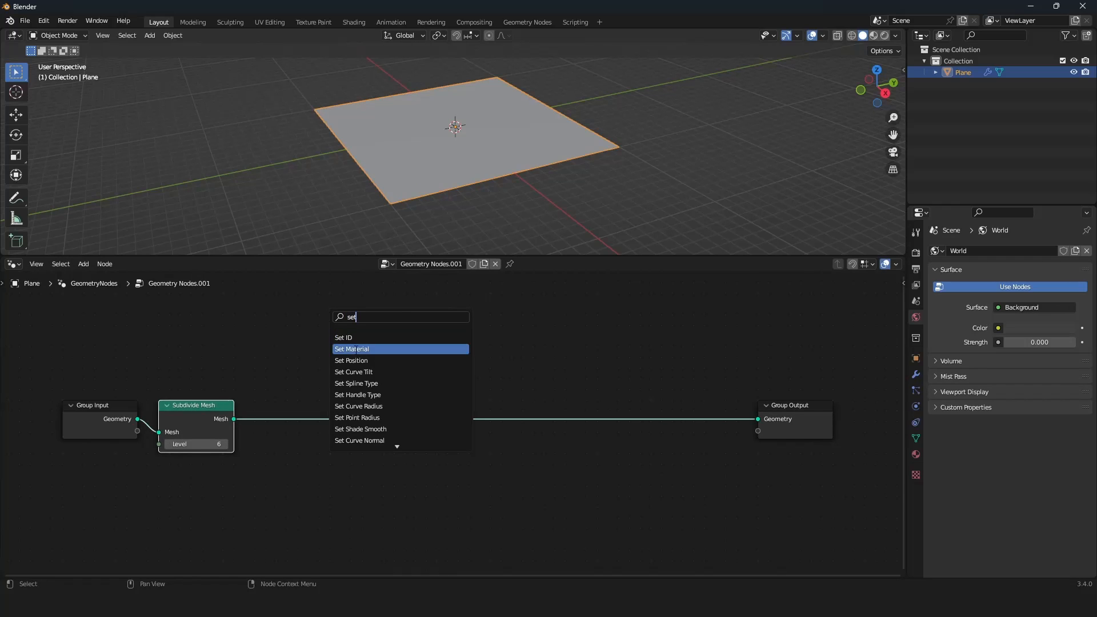
pyautogui.click(355, 360)
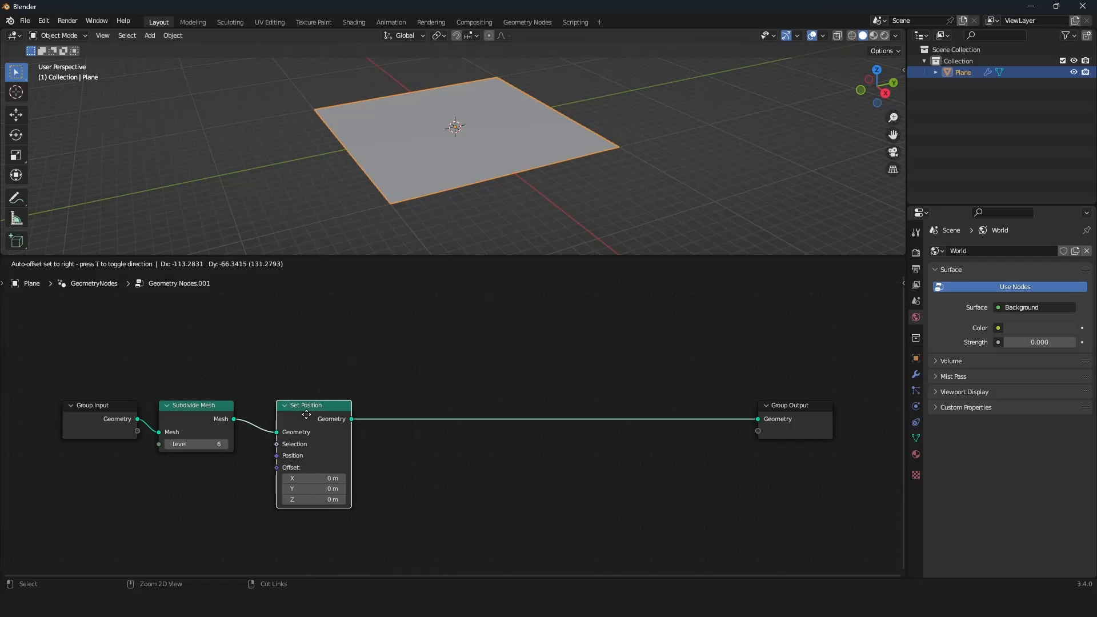
pyautogui.click(297, 413)
pyautogui.scroll(1, 437, 395)
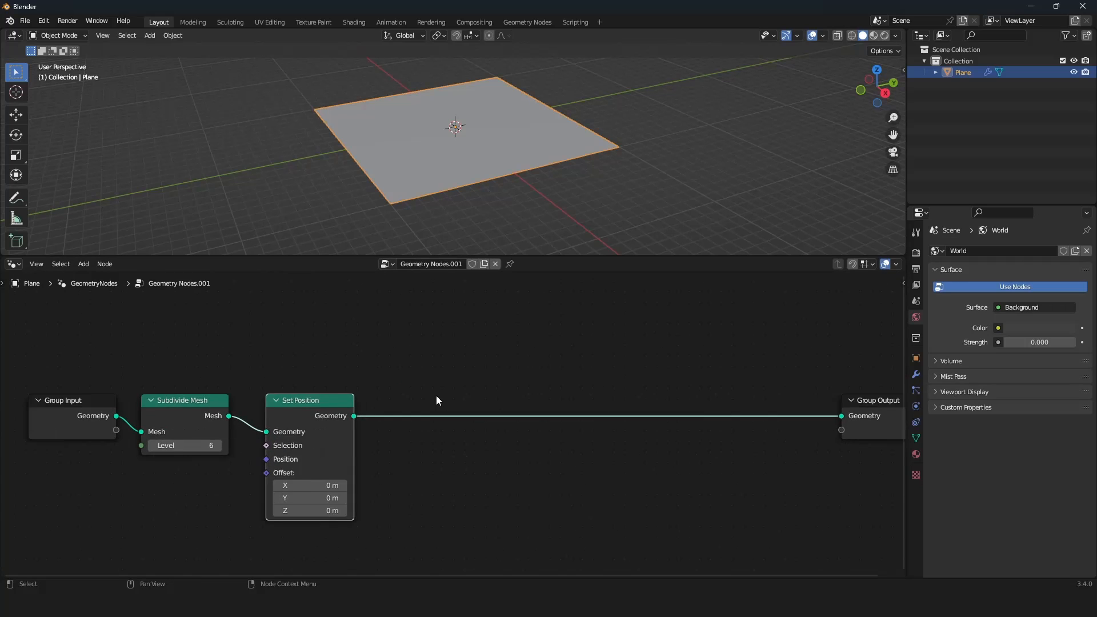
pyautogui.scroll(-1, 391, 402)
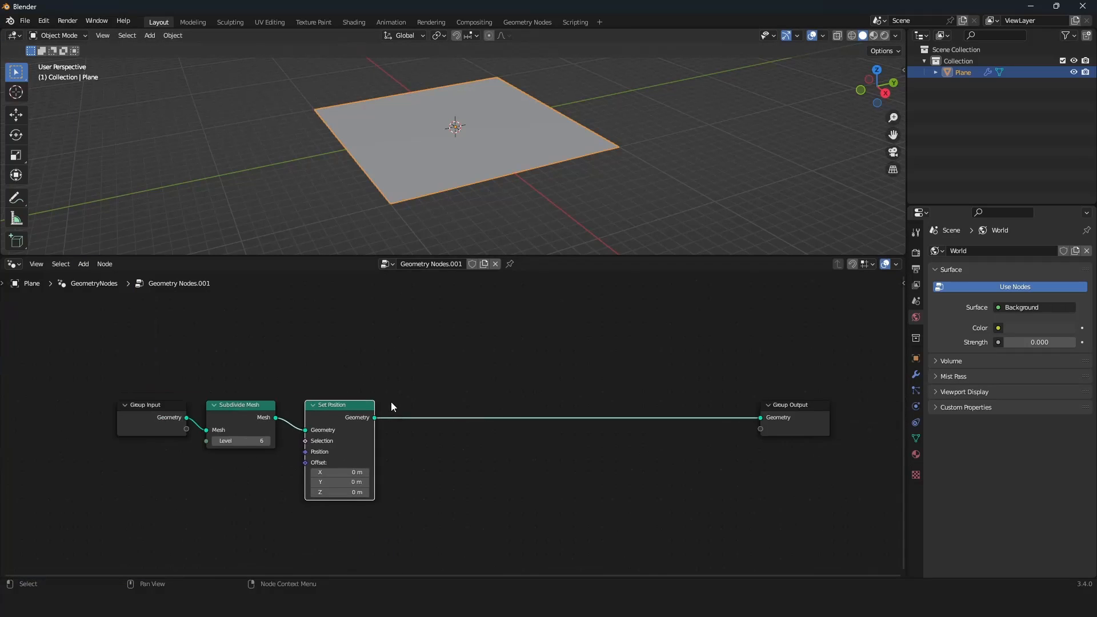
pyautogui.moveTo(391, 402); pyautogui.dragTo(471, 376, button='middle')
pyautogui.scroll(5, 472, 376)
pyautogui.moveTo(430, 364); pyautogui.dragTo(413, 362)
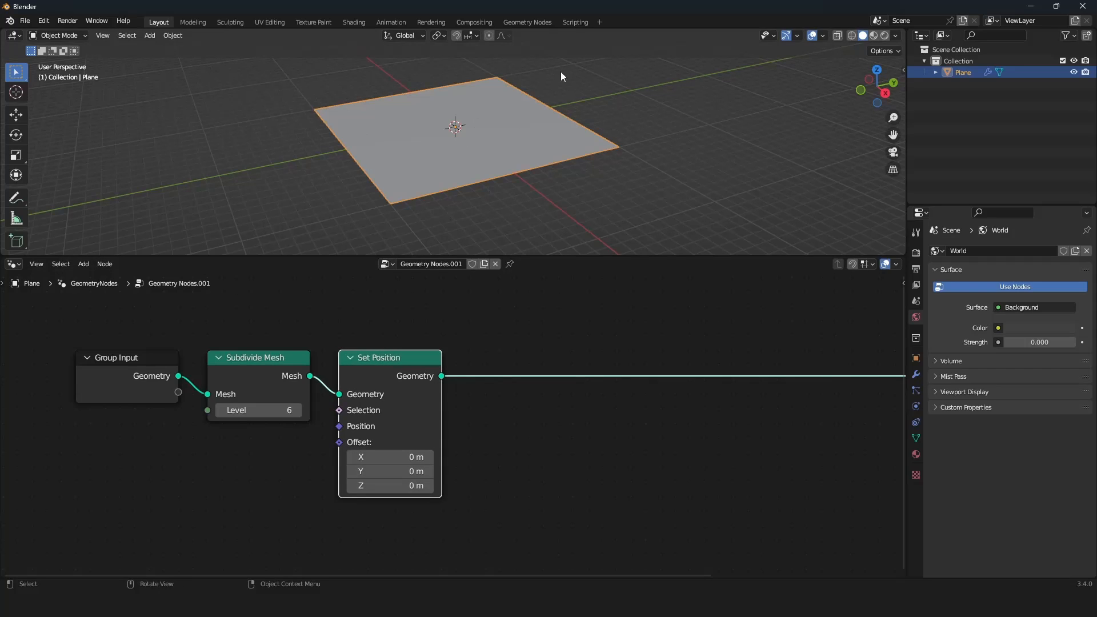
pyautogui.moveTo(499, 416); pyautogui.dragTo(571, 407, button='middle')
pyautogui.scroll(-5, 465, 381)
pyautogui.scroll(5, 540, 389)
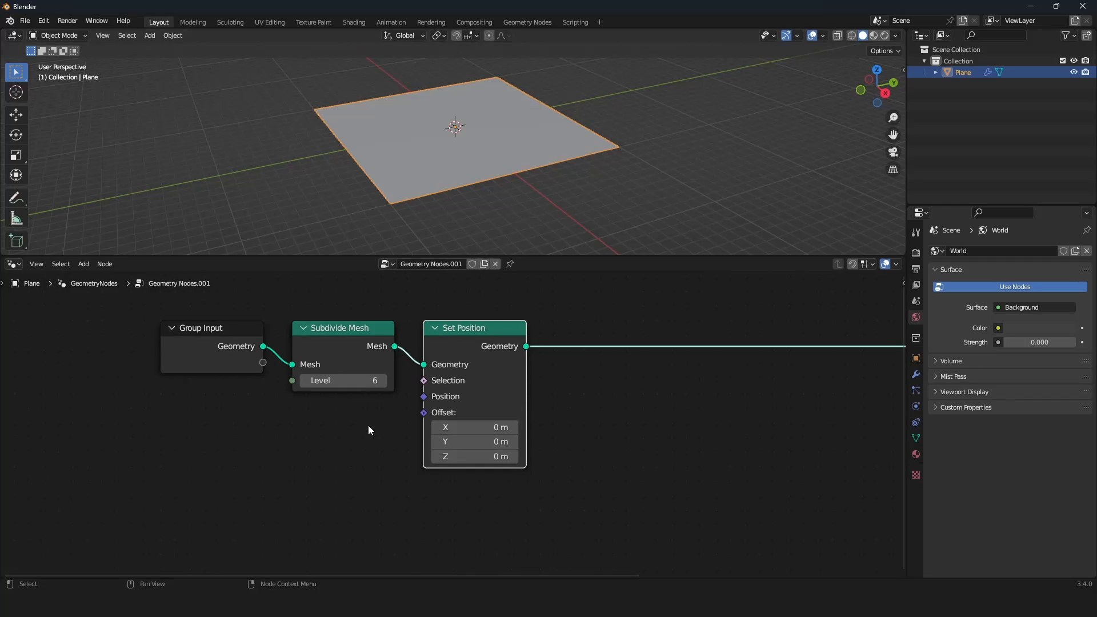
# Add a Noise Texture node and place it below the Group Input node
pyautogui.press('shift')
pyautogui.hotkey('shift', 'a')
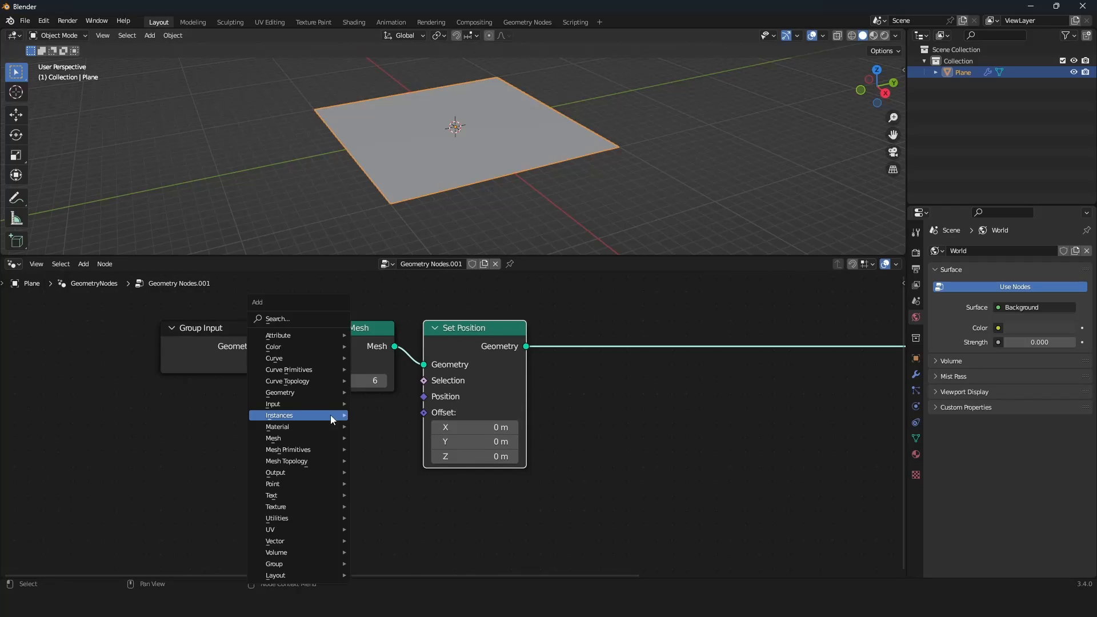
pyautogui.click(269, 319)
pyautogui.write('noise')
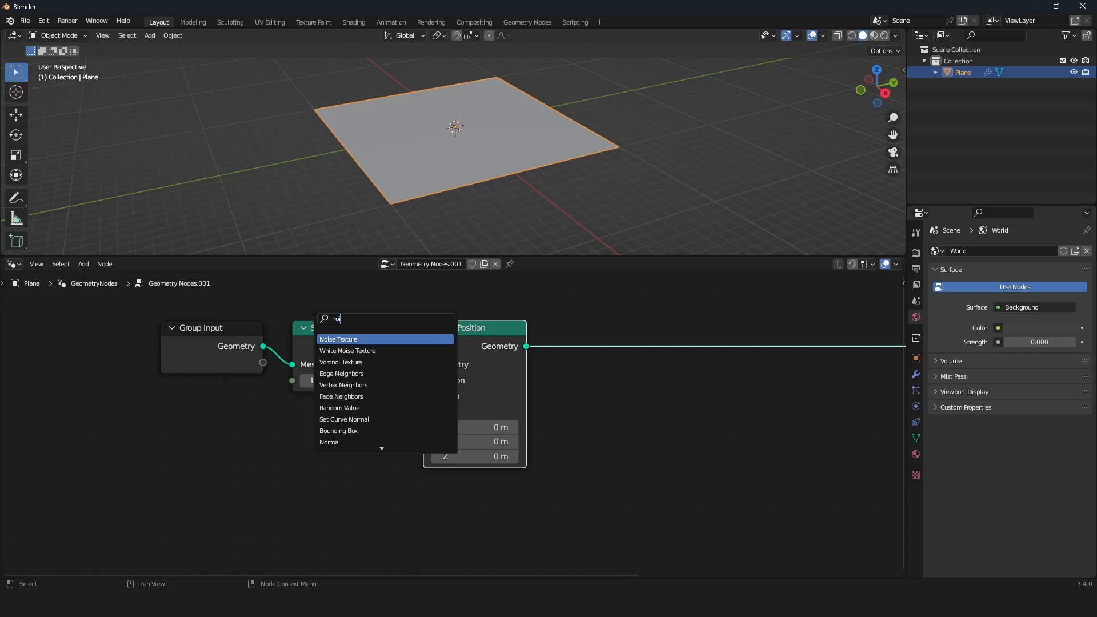
pyautogui.press('Return')
pyautogui.click(173, 466)
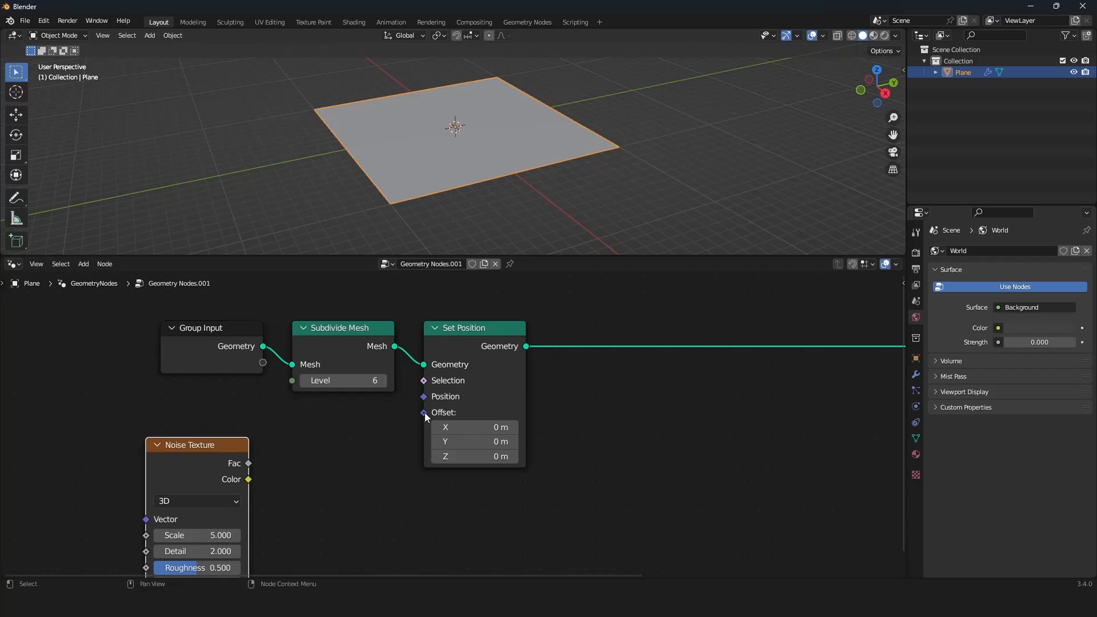
# Add a Combine XYZ node and place it below the Subdivide Mesh node
pyautogui.hotkey('shift', 'a')
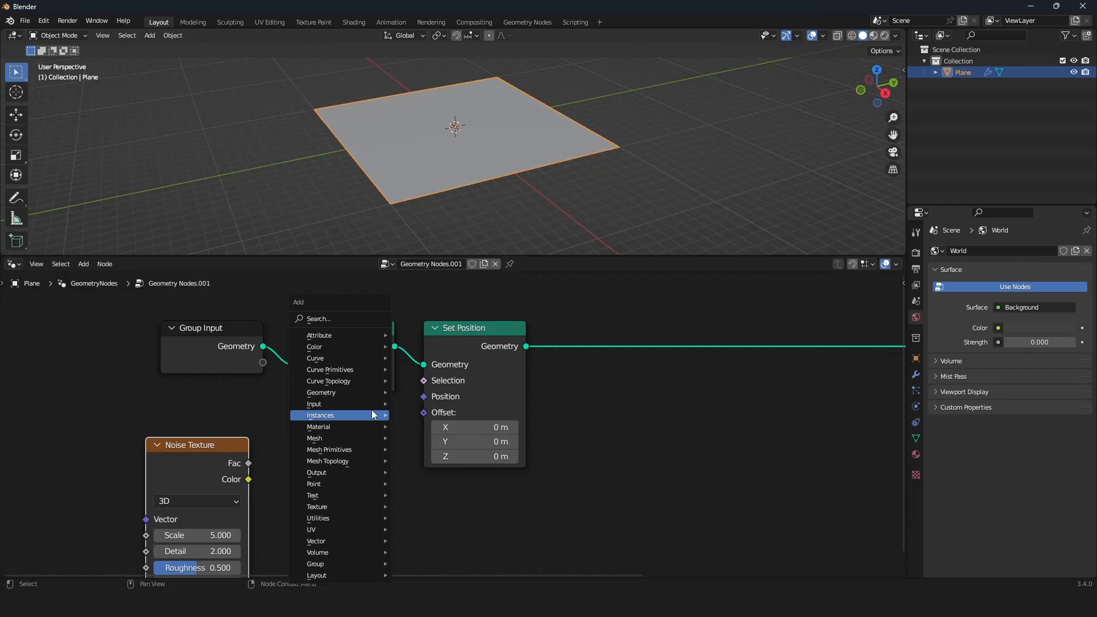
pyautogui.click(344, 322)
pyautogui.click(313, 406)
pyautogui.hotkey('shift', 'a')
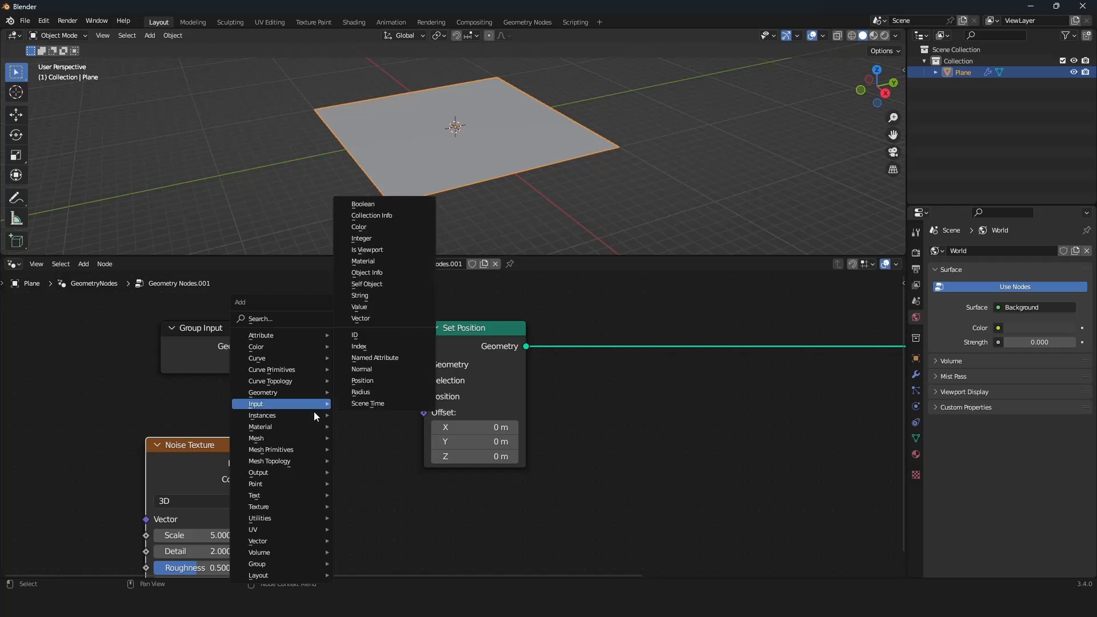
pyautogui.moveTo(279, 541)
pyautogui.click(363, 497)
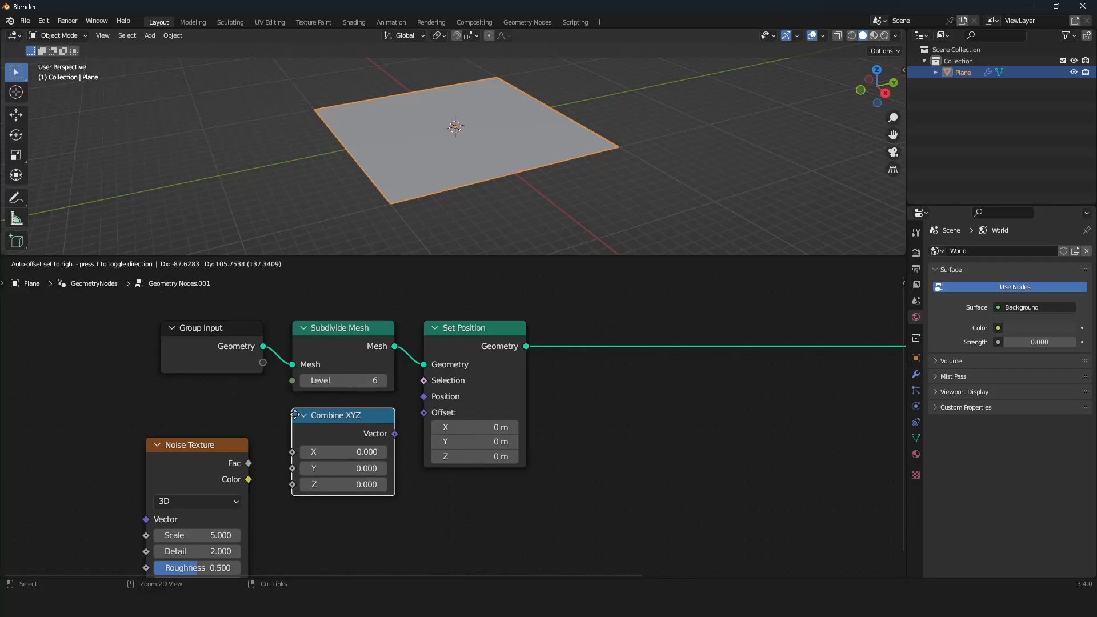
pyautogui.click(391, 443)
# Connect the Combine XYZ Vector to Set Position's Offset and the Noise Texture's Fac to the Combine XYZ Z input
pyautogui.moveTo(395, 434); pyautogui.dragTo(424, 412)
pyautogui.moveTo(248, 463); pyautogui.dragTo(293, 486)
pyautogui.moveTo(469, 140); pyautogui.dragTo(492, 152, button='middle')
pyautogui.scroll(4, 568, 148)
pyautogui.scroll(-5, 336, 490)
# Set the Noise Texture's Scale to about 0.860 and shade the plane smooth
pyautogui.moveTo(336, 490); pyautogui.dragTo(370, 441, button='middle')
pyautogui.scroll(6, 371, 440)
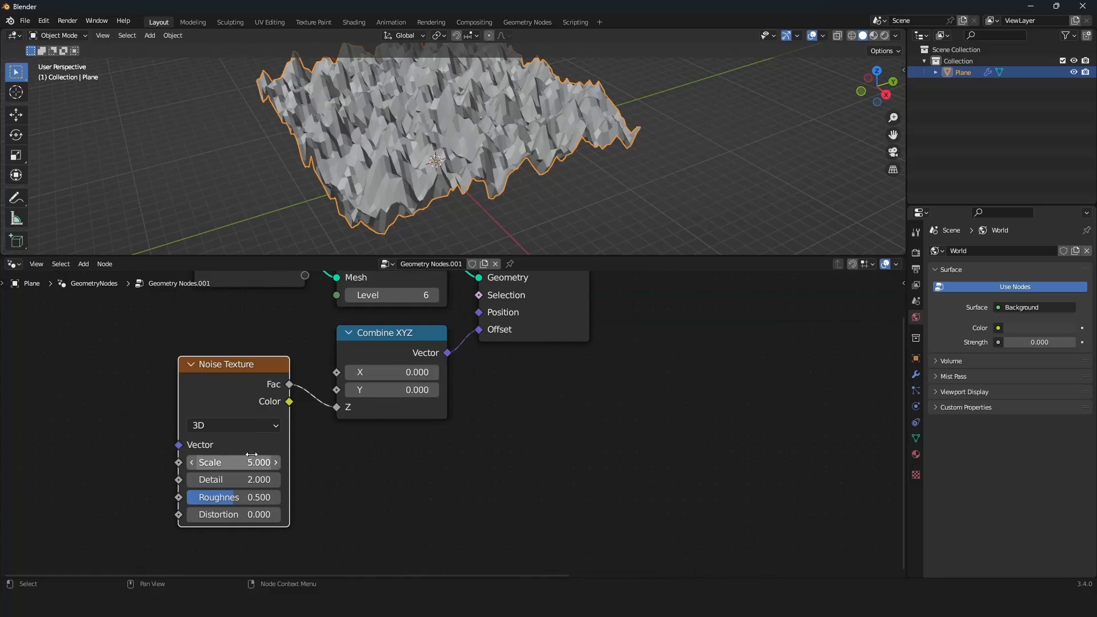
pyautogui.moveTo(252, 454); pyautogui.dragTo(207, 455)
pyautogui.moveTo(560, 160)
pyautogui.mouseDown(button='middle')
pyautogui.moveTo(581, 137)
pyautogui.moveTo(454, 192)
pyautogui.moveTo(513, 210)
pyautogui.moveTo(601, 179)
pyautogui.moveTo(672, 191)
pyautogui.moveTo(540, 181)
pyautogui.moveTo(492, 194)
pyautogui.mouseUp(button='middle')
pyautogui.moveTo(234, 462); pyautogui.dragTo(269, 462)
pyautogui.moveTo(414, 207)
pyautogui.mouseDown(button='middle')
pyautogui.moveTo(590, 225)
pyautogui.moveTo(437, 198)
pyautogui.mouseUp(button='middle')
pyautogui.click(508, 183)
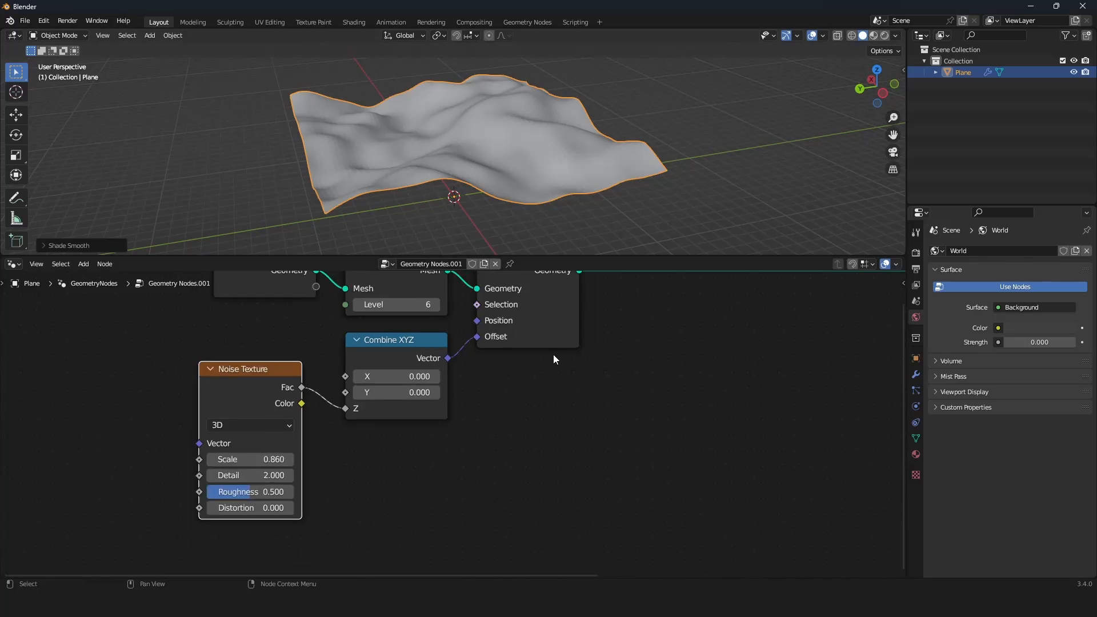
# Move the Group Output node close to the Set Position node
pyautogui.scroll(-5, 554, 355)
pyautogui.moveTo(759, 410); pyautogui.dragTo(455, 411)
pyautogui.moveTo(543, 189); pyautogui.dragTo(527, 166, button='middle')
# Add a Bezier curve to the scene at the 3D cursor
pyautogui.hotkey('shift', 'a')
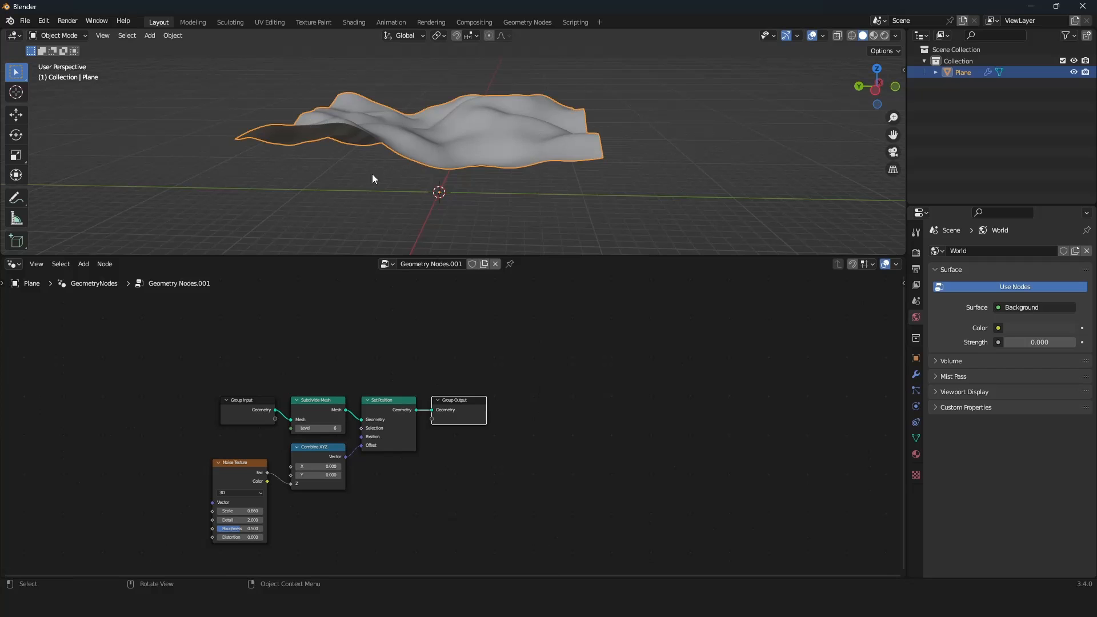
pyautogui.hotkey('shift', 'a')
pyautogui.moveTo(445, 160)
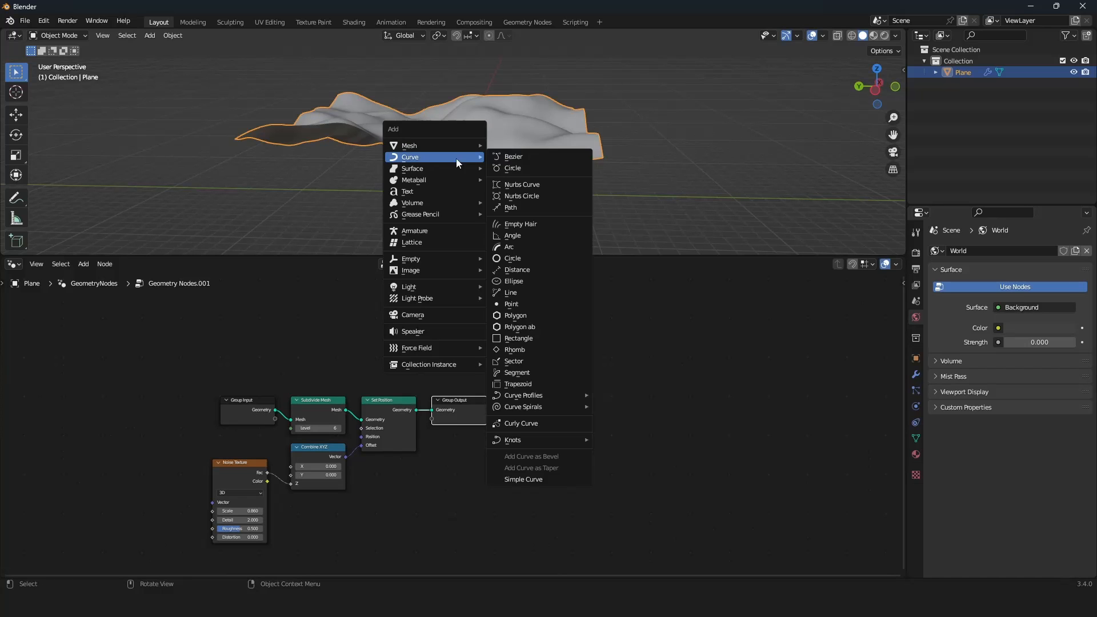
pyautogui.click(531, 160)
pyautogui.moveTo(499, 213); pyautogui.dragTo(522, 223, button='middle')
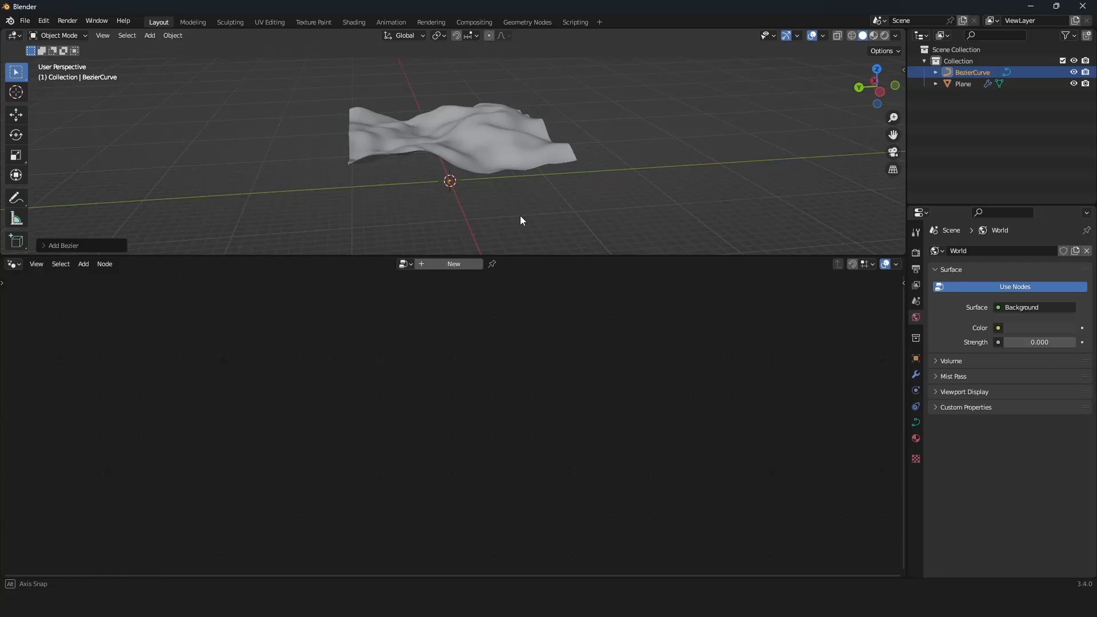
# Reselect the plane and move the Subdivide Mesh, Combine XYZ, Set Position and Group Output nodes away from the Noise Texture
pyautogui.click(501, 139)
pyautogui.press('Home')
pyautogui.moveTo(653, 283); pyautogui.dragTo(433, 447)
# Insert a ColorRamp node between the Noise Texture's Fac and the Combine XYZ Z input
pyautogui.hotkey('shift', 'a')
pyautogui.click(426, 297)
pyautogui.write('col')
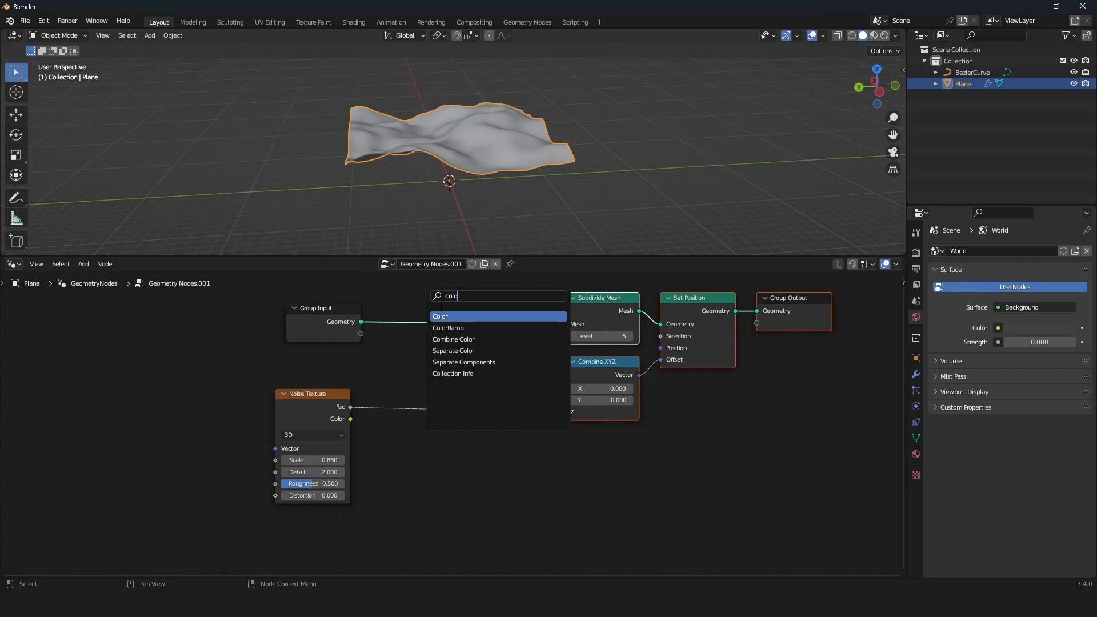
pyautogui.click(454, 329)
pyautogui.click(420, 414)
# Set the ColorRamp interpolation to Ease and move its black stop about a quarter of the way along the ramp
pyautogui.scroll(1, 434, 422)
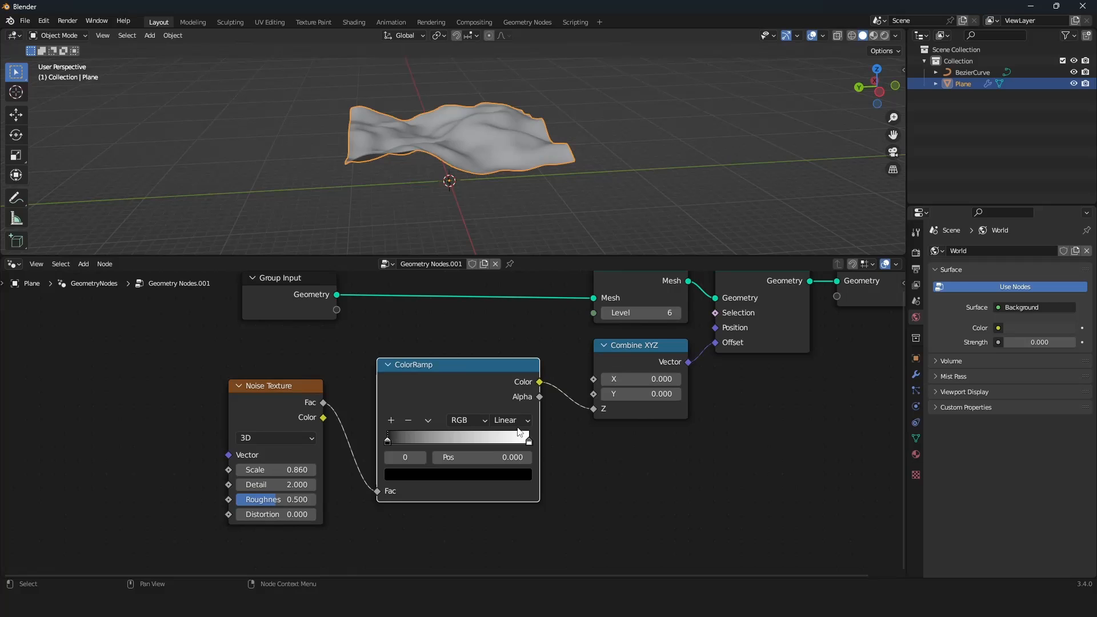
pyautogui.click(510, 421)
pyautogui.click(514, 435)
pyautogui.moveTo(388, 441); pyautogui.dragTo(427, 440)
# Darken the ColorRamp's white stop to grey with a Value of about 0.378
pyautogui.click(526, 442)
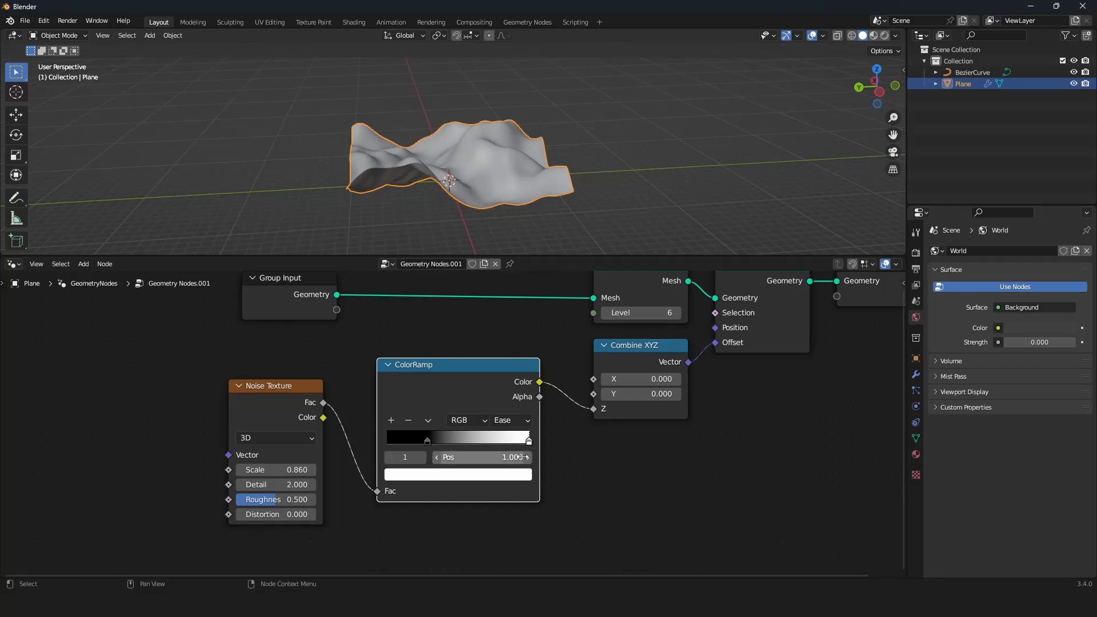
pyautogui.click(521, 477)
pyautogui.moveTo(495, 292); pyautogui.dragTo(501, 314)
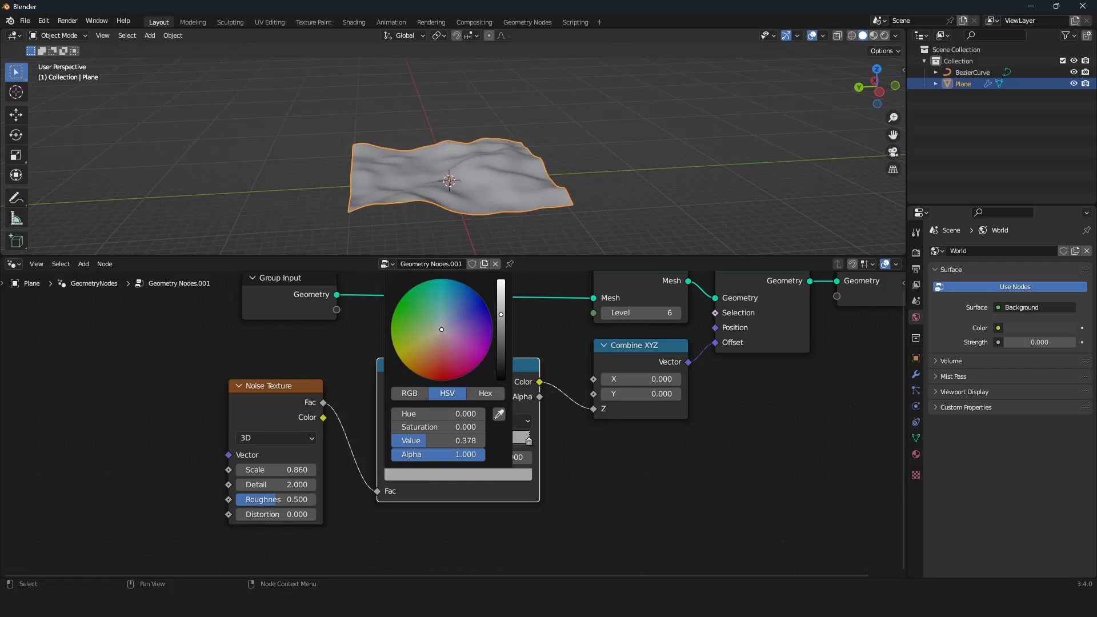
# Select the Bezier curve and scale it up until it spans most of the plane
pyautogui.moveTo(441, 148); pyautogui.dragTo(564, 136, button='middle')
pyautogui.click(974, 72)
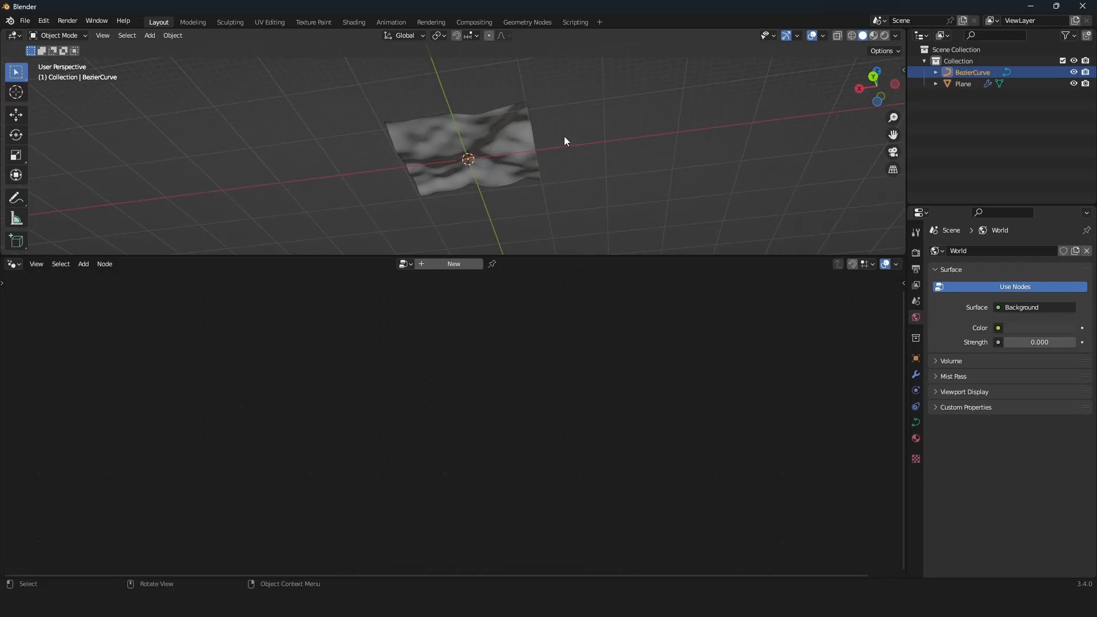
pyautogui.scroll(4, 564, 138)
pyautogui.press('s')
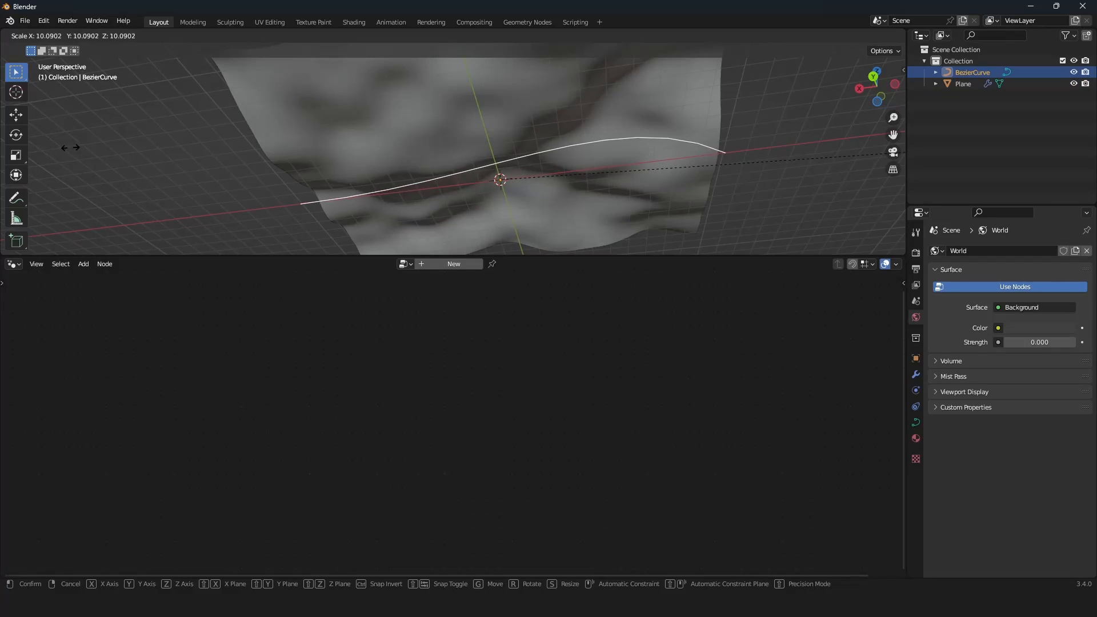
pyautogui.click(573, 166)
# Raise the Bezier curve along the Z axis to the height of the terrain surface
pyautogui.moveTo(573, 170); pyautogui.dragTo(490, 229, button='middle')
pyautogui.press('g')
pyautogui.press('z')
pyautogui.click(514, 170)
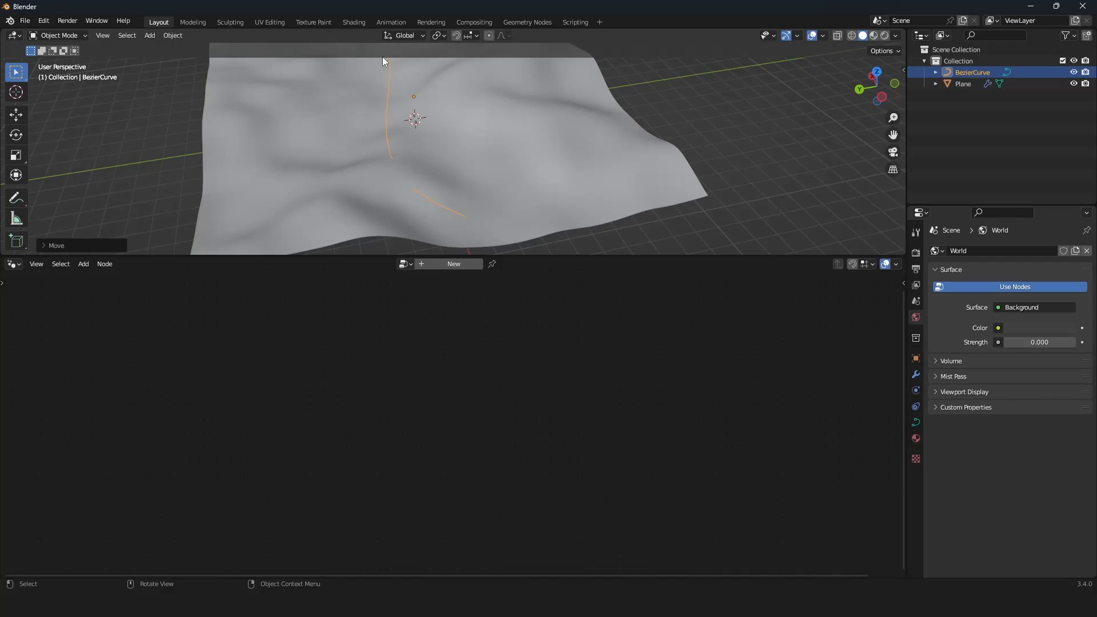
pyautogui.scroll(-1, 382, 59)
pyautogui.moveTo(470, 146); pyautogui.dragTo(478, 126, button='middle')
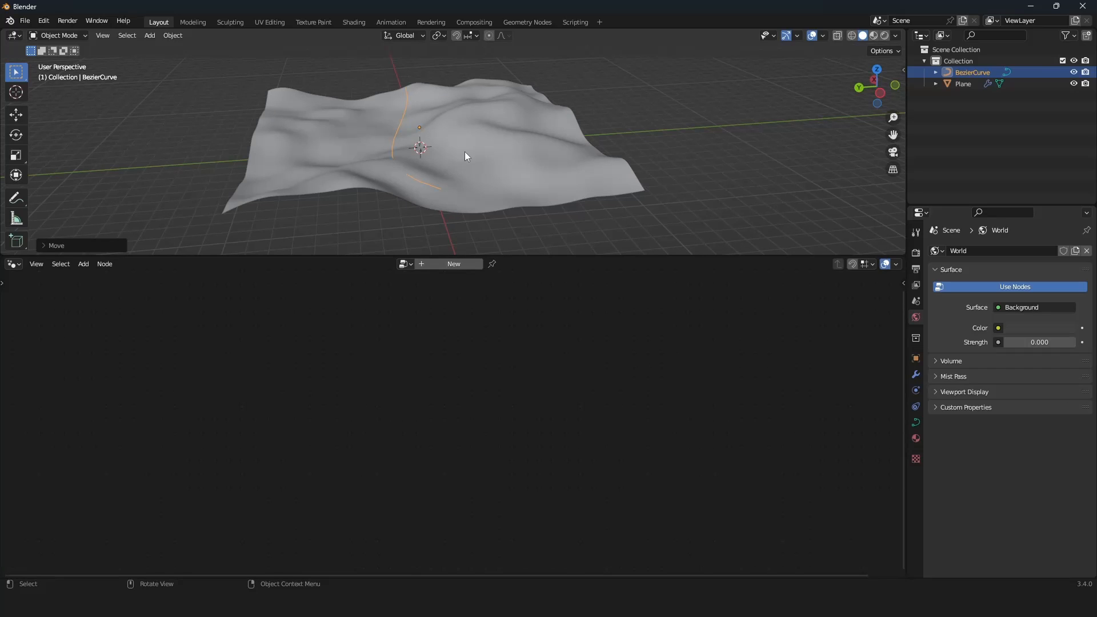
# Bring the Bezier curve from the scene's object list into the plane's node tree as an Object Info node
pyautogui.click(478, 135)
pyautogui.scroll(-3, 537, 407)
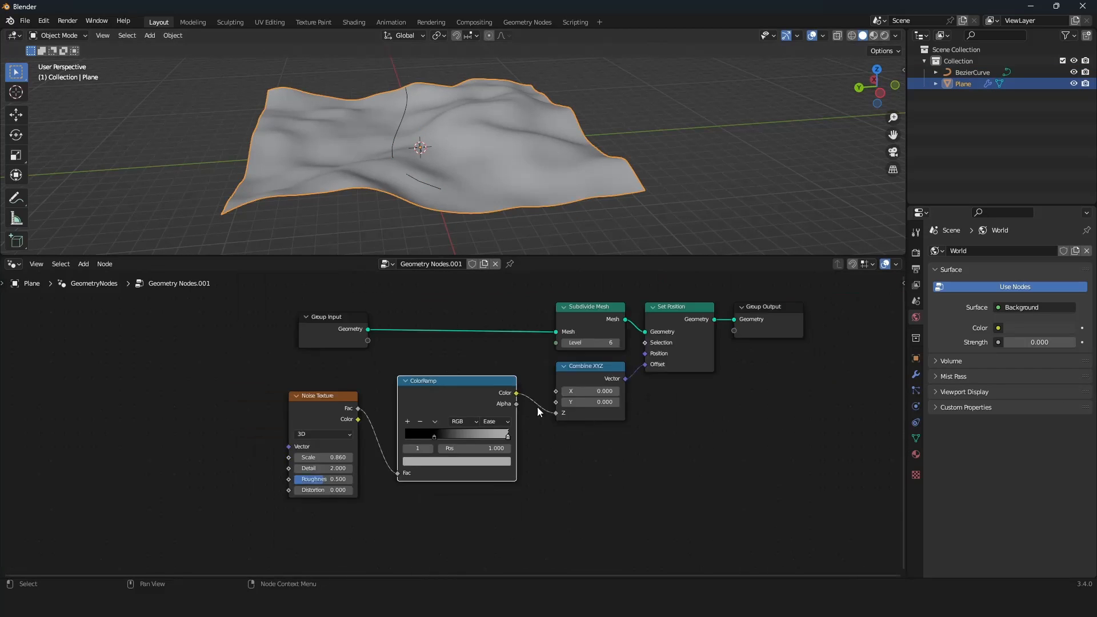
pyautogui.scroll(1, 503, 386)
pyautogui.scroll(2, 537, 390)
pyautogui.moveTo(537, 390); pyautogui.dragTo(537, 443, button='middle')
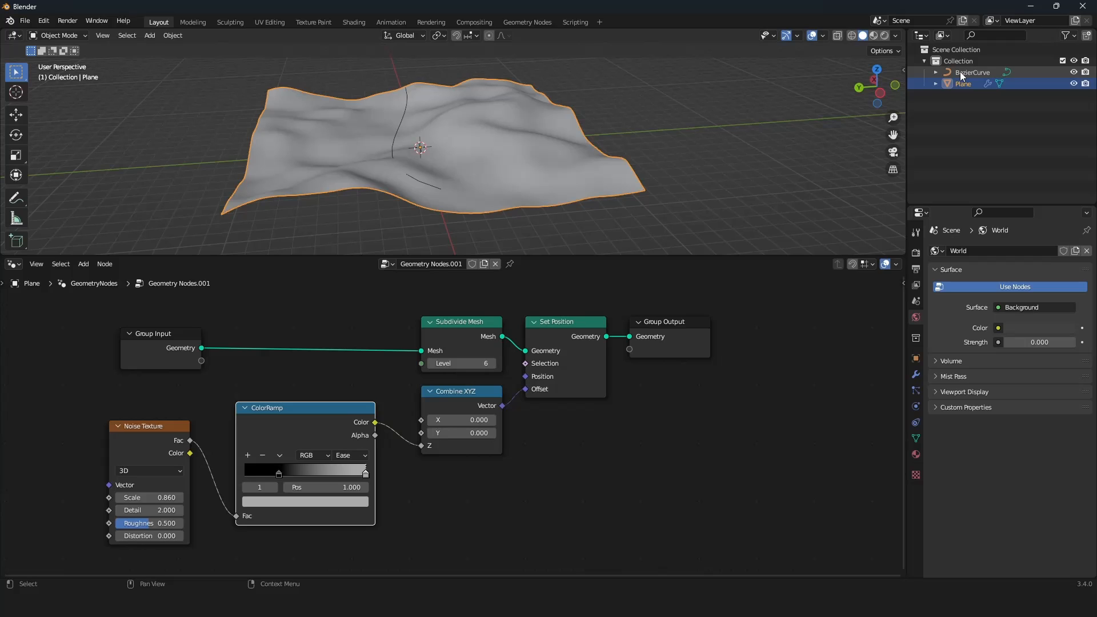
pyautogui.click(982, 73)
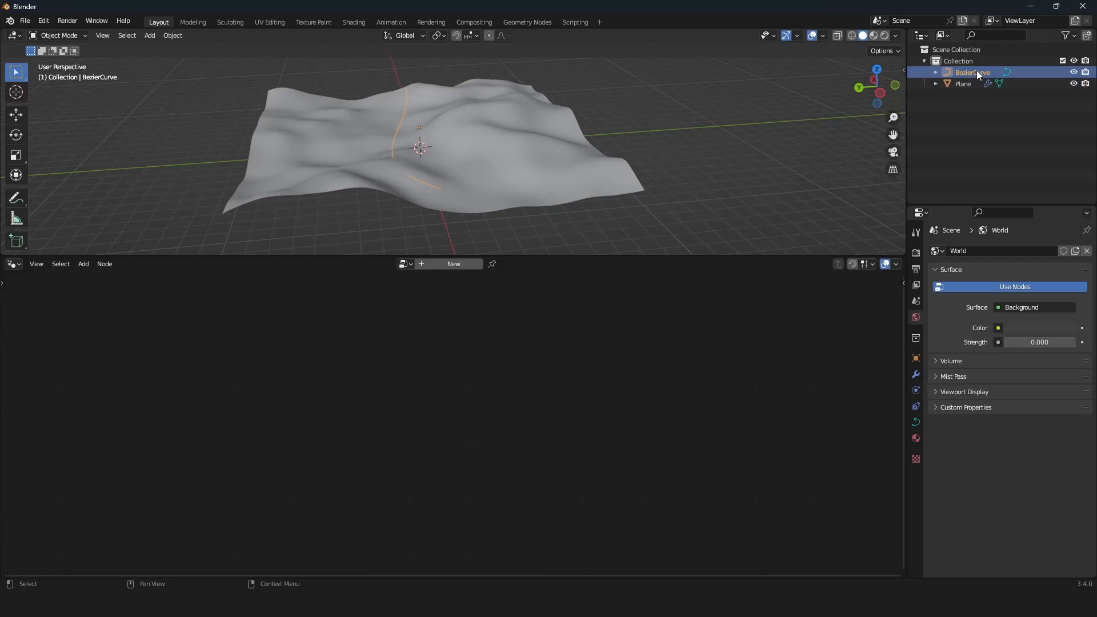
pyautogui.click(968, 84)
pyautogui.moveTo(970, 71); pyautogui.dragTo(430, 515)
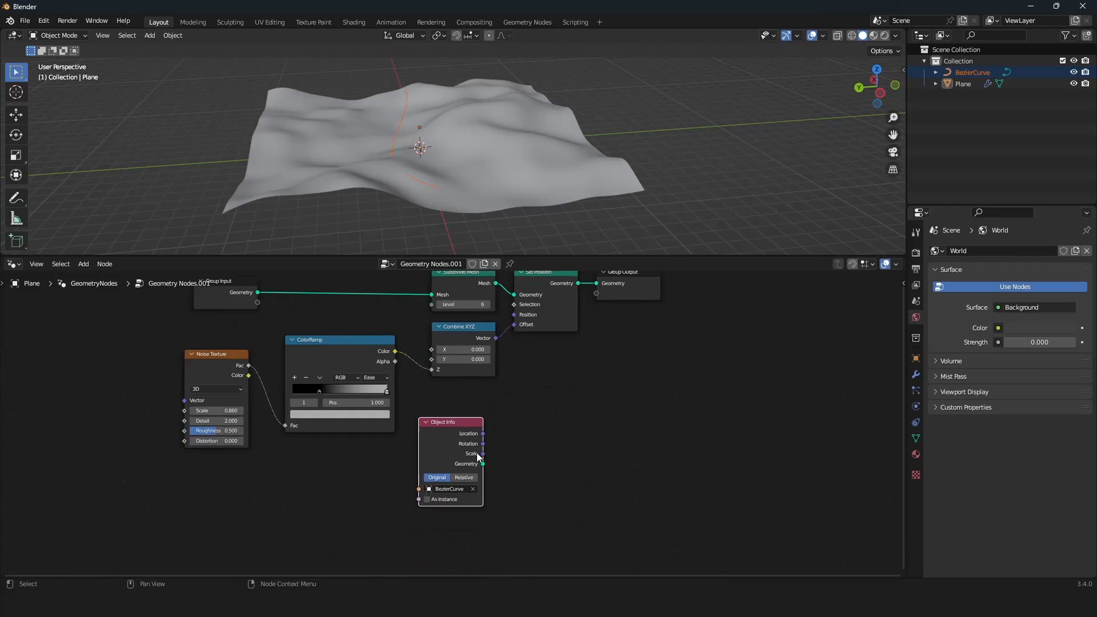
# Set the Object Info node to Relative and place it beneath the Noise Texture node
pyautogui.click(276, 483)
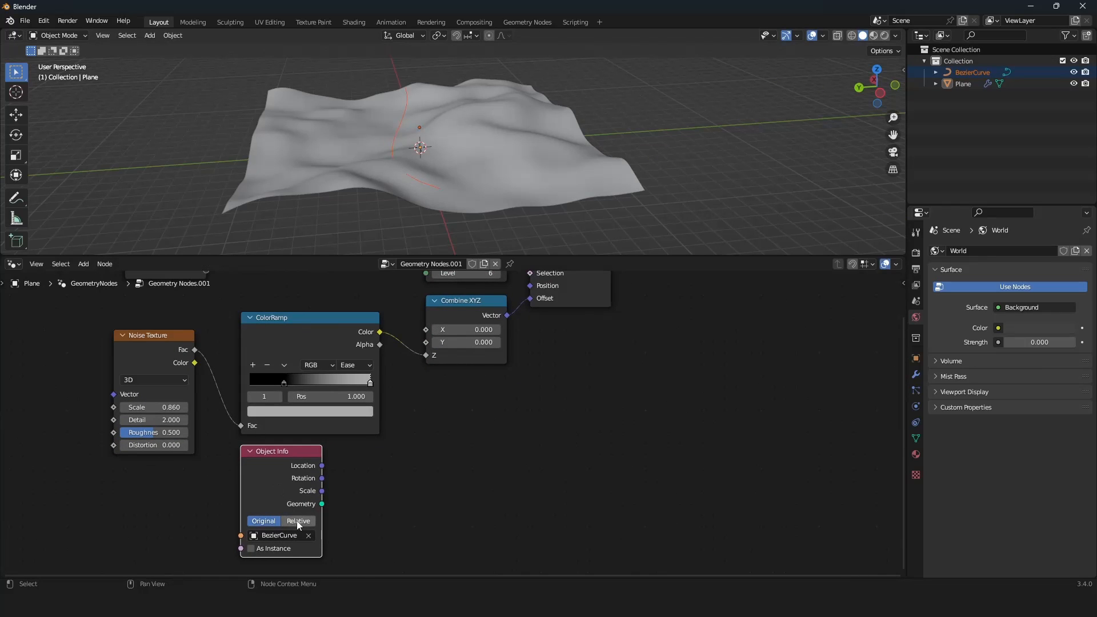
pyautogui.click(297, 520)
pyautogui.moveTo(249, 447); pyautogui.dragTo(122, 457)
# Move the Group Output node far away from Set Position to make room between them
pyautogui.scroll(-2, 403, 436)
pyautogui.moveTo(403, 440); pyautogui.dragTo(385, 453, button='middle')
pyautogui.scroll(2, 383, 448)
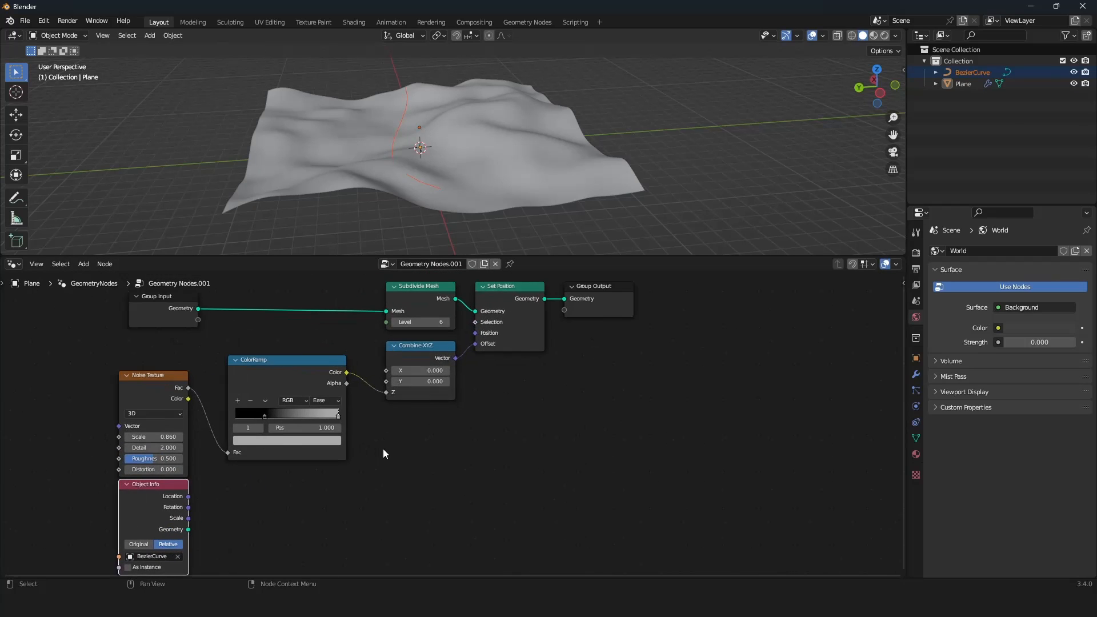
pyautogui.moveTo(488, 426); pyautogui.dragTo(460, 454, button='middle')
pyautogui.moveTo(579, 315); pyautogui.dragTo(776, 315)
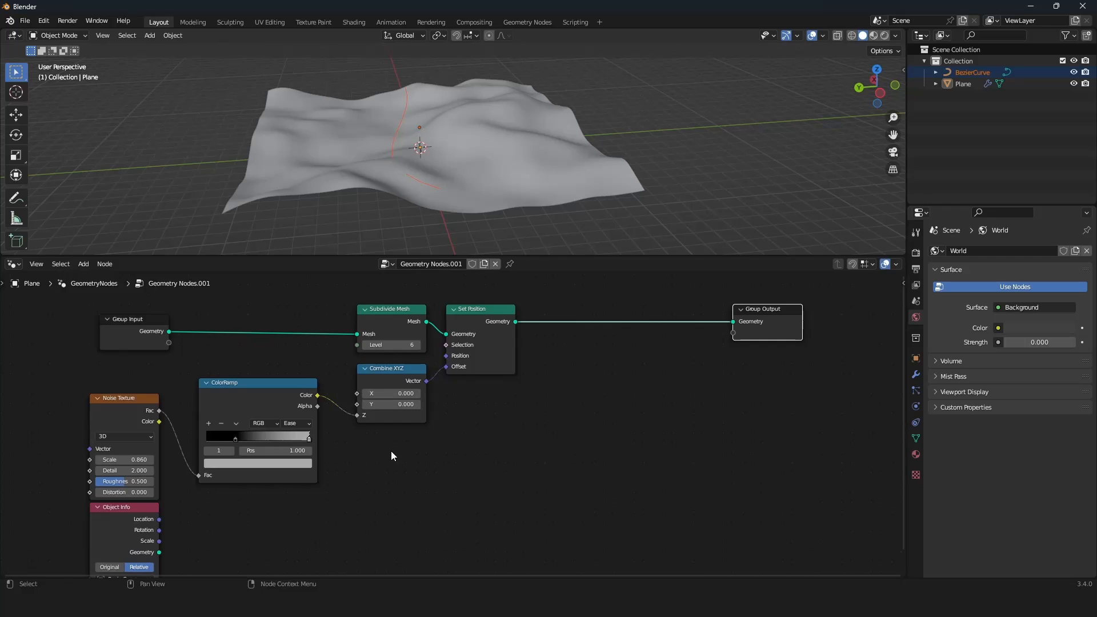
# Move the Noise Texture, ColorRamp and Combine XYZ nodes together away from Set Position, clear of the Subdivide Mesh node
pyautogui.moveTo(392, 455); pyautogui.dragTo(85, 391)
pyautogui.moveTo(365, 376); pyautogui.dragTo(276, 366)
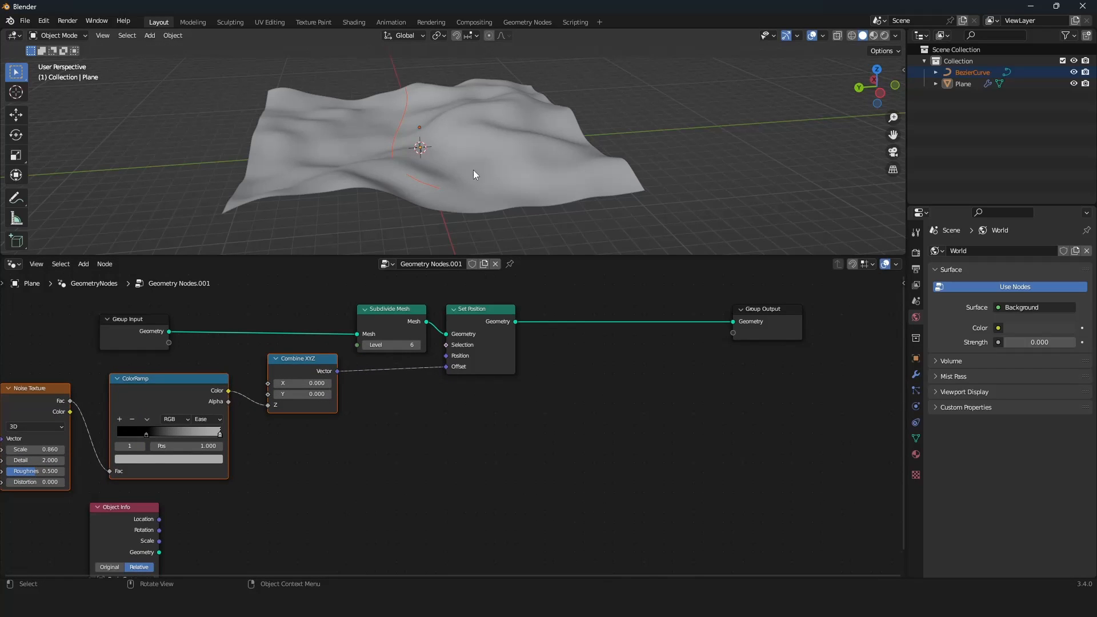
pyautogui.press('Home')
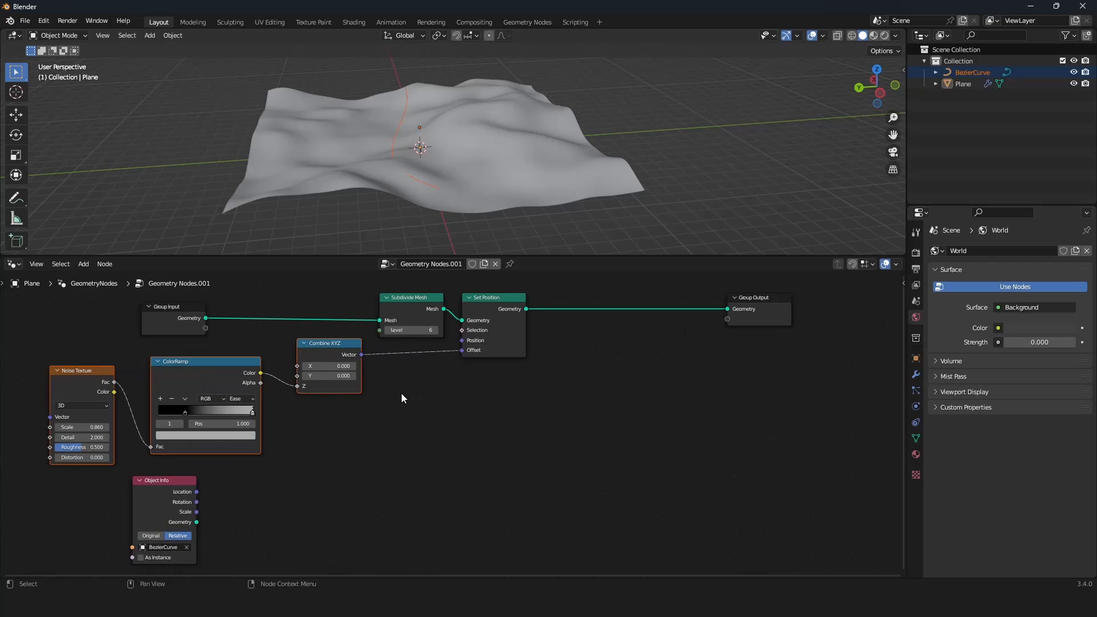
pyautogui.click(384, 400)
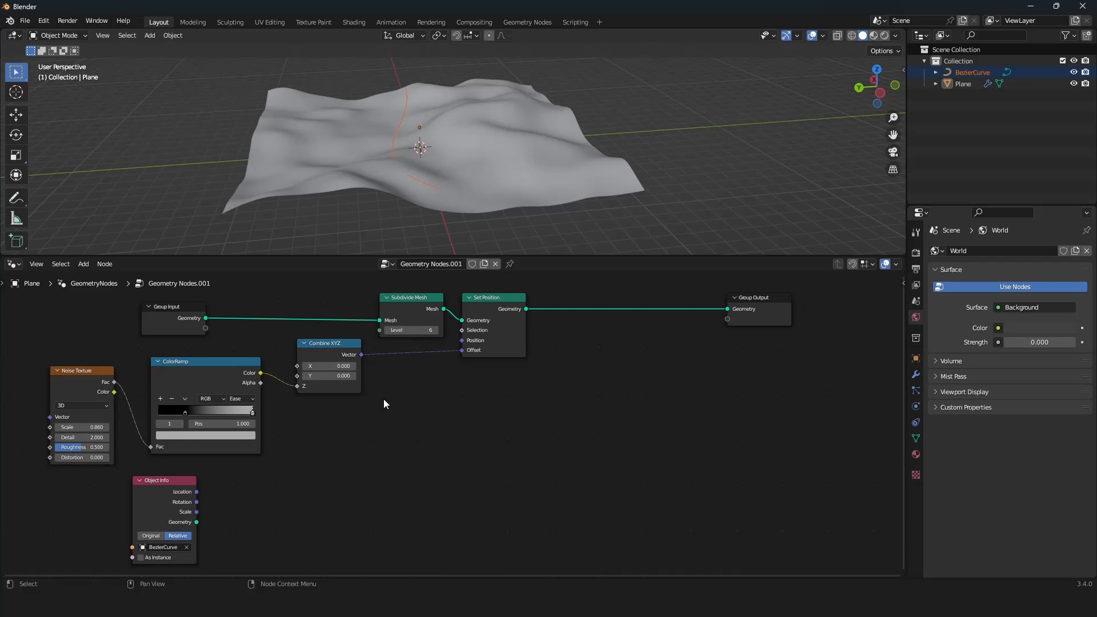
# Add a Geometry Proximity node beside Object Info and connect the Object Info Geometry to its Target
pyautogui.hotkey('shift', 'a')
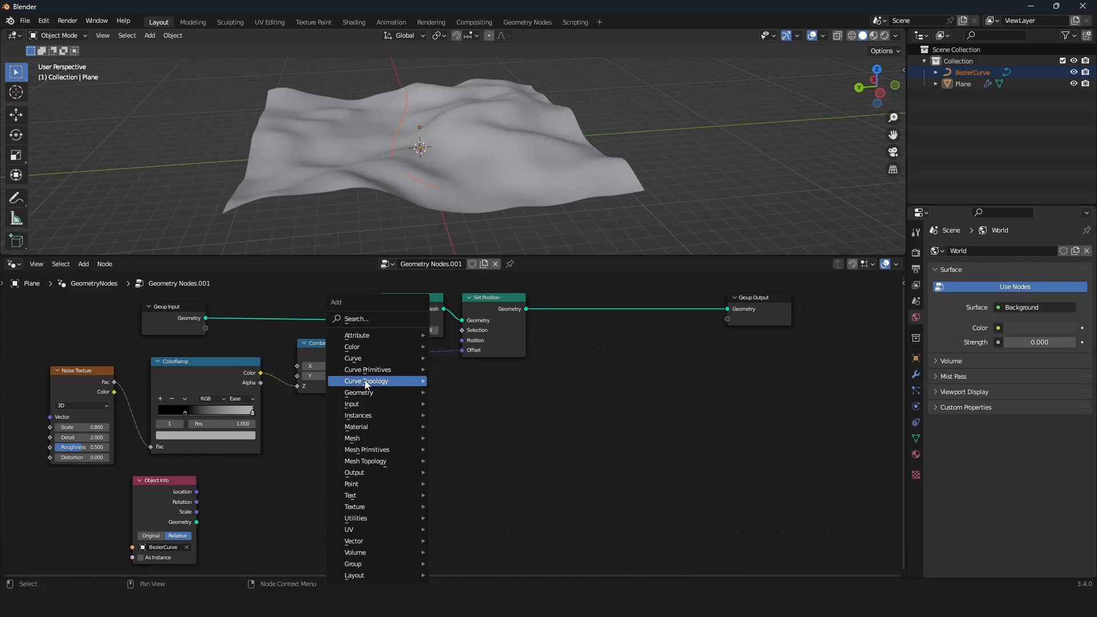
pyautogui.moveTo(373, 395)
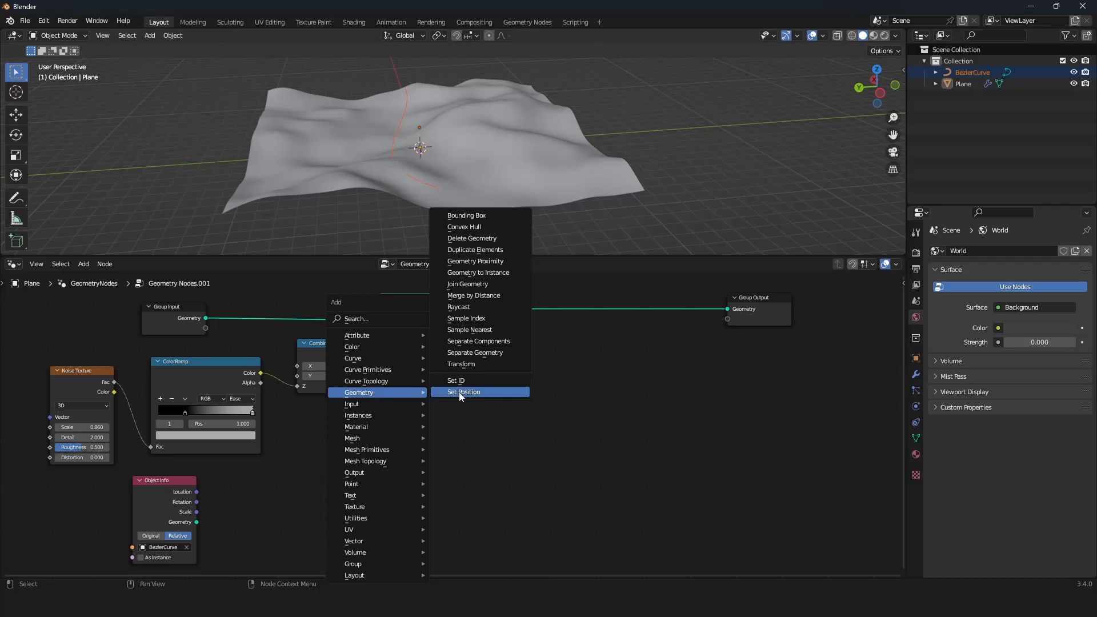
pyautogui.click(505, 257)
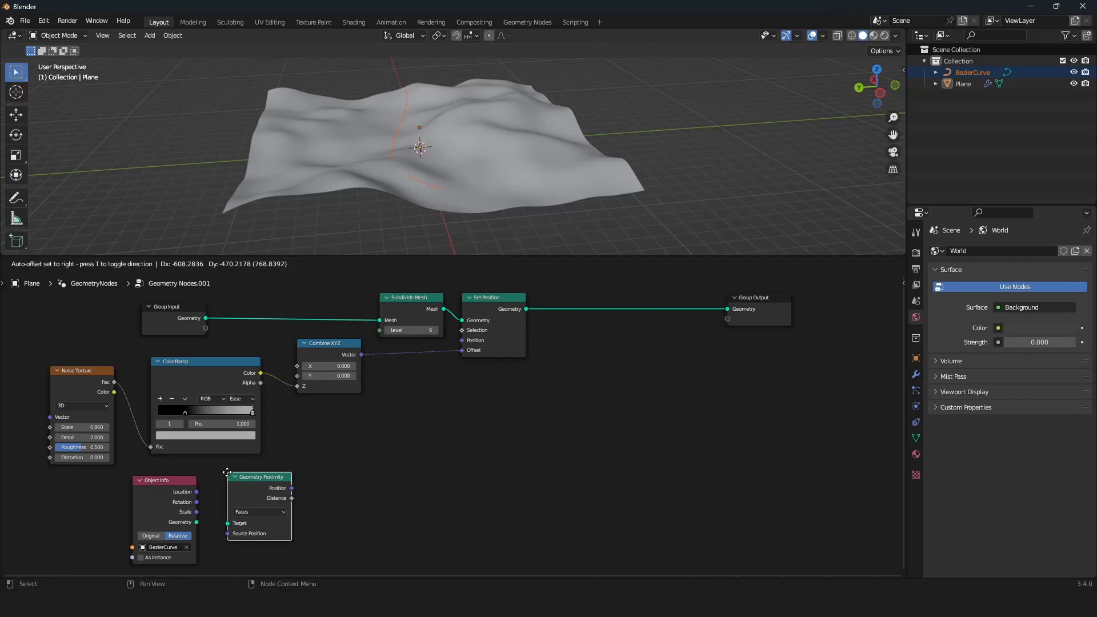
pyautogui.click(227, 479)
pyautogui.moveTo(196, 522); pyautogui.dragTo(228, 526)
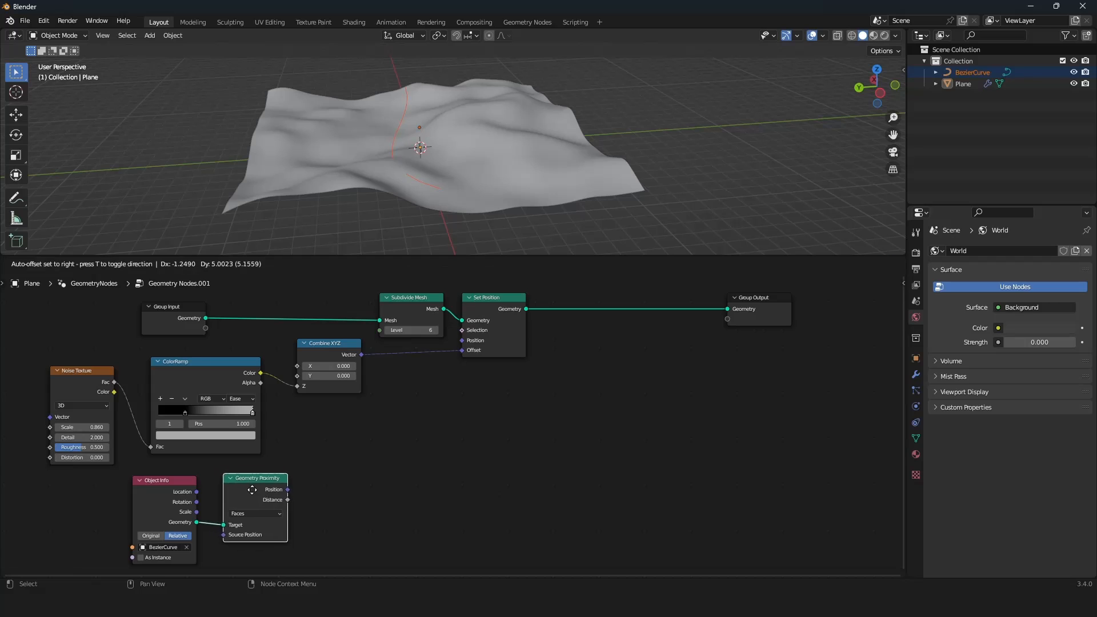
pyautogui.scroll(-1, 363, 443)
pyautogui.scroll(2, 280, 513)
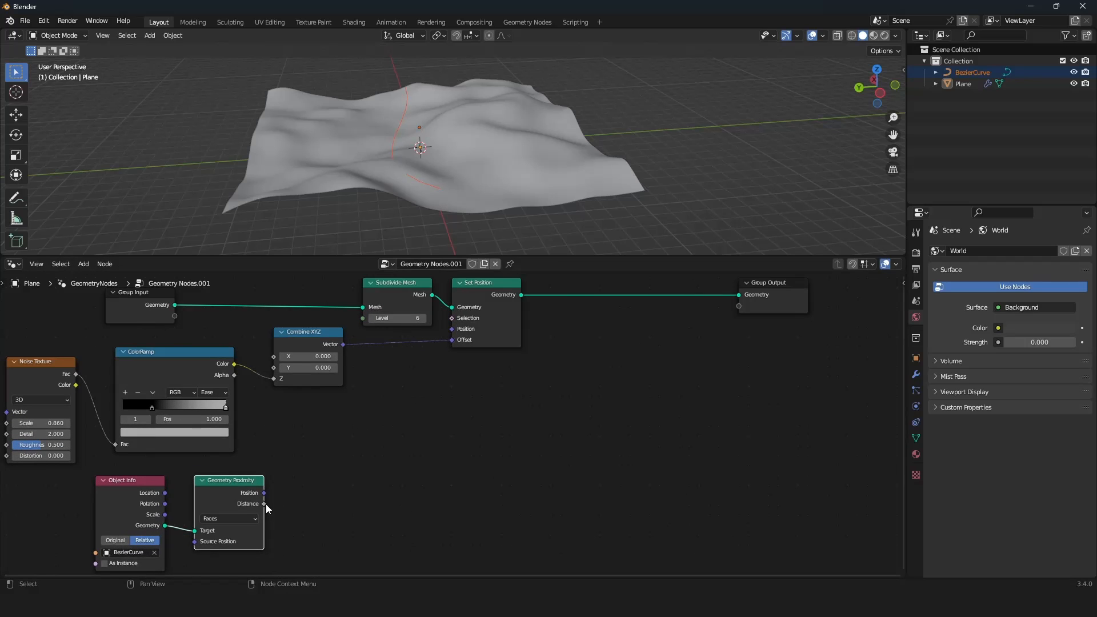
pyautogui.moveTo(264, 504); pyautogui.dragTo(399, 420)
pyautogui.moveTo(427, 381); pyautogui.dragTo(435, 400, button='middle')
pyautogui.scroll(1, 436, 400)
pyautogui.click(322, 356)
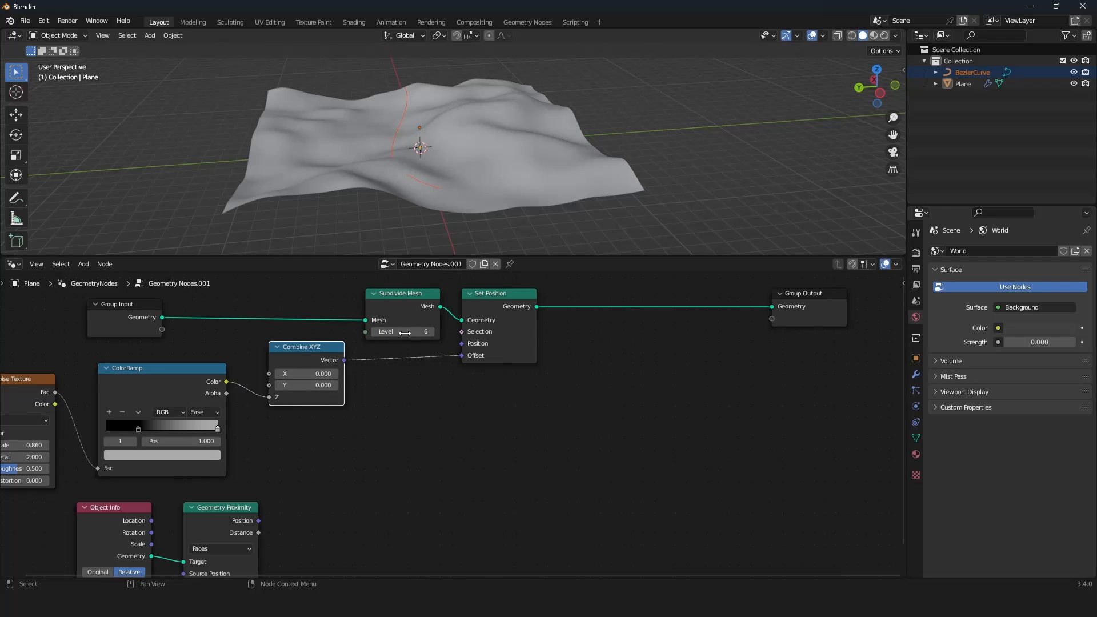
# Insert a Vector Math node set to Scale between Combine XYZ and the Offset input of Set Position
pyautogui.moveTo(405, 333); pyautogui.dragTo(417, 338, button='middle')
pyautogui.moveTo(335, 359); pyautogui.dragTo(335, 359)
pyautogui.hotkey('shift', 'a')
pyautogui.click(328, 224)
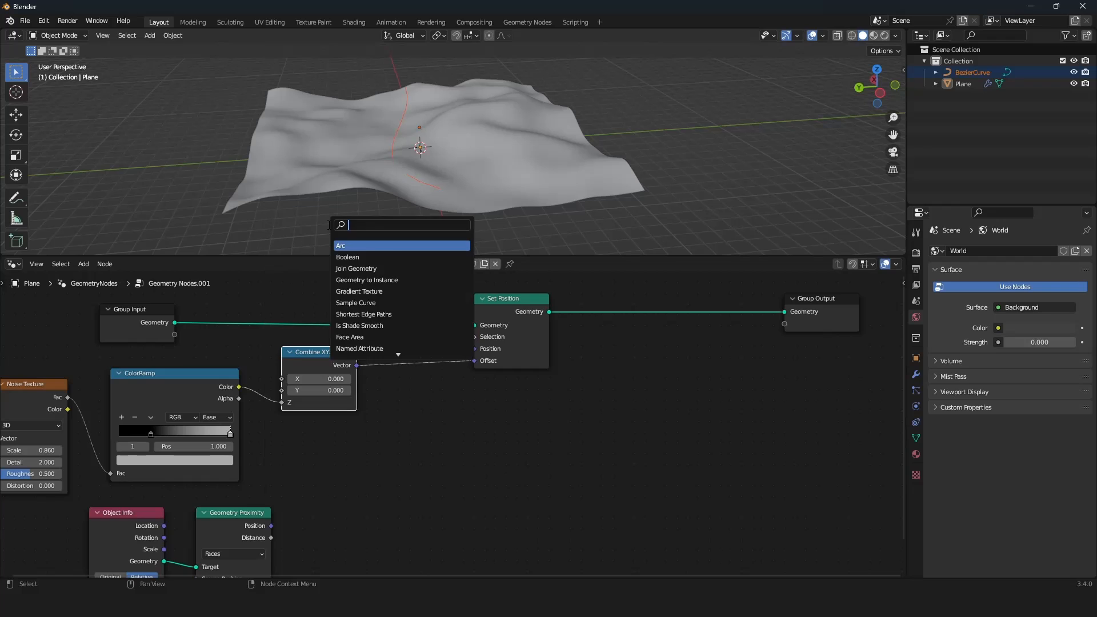
pyautogui.write('vect')
pyautogui.click(353, 254)
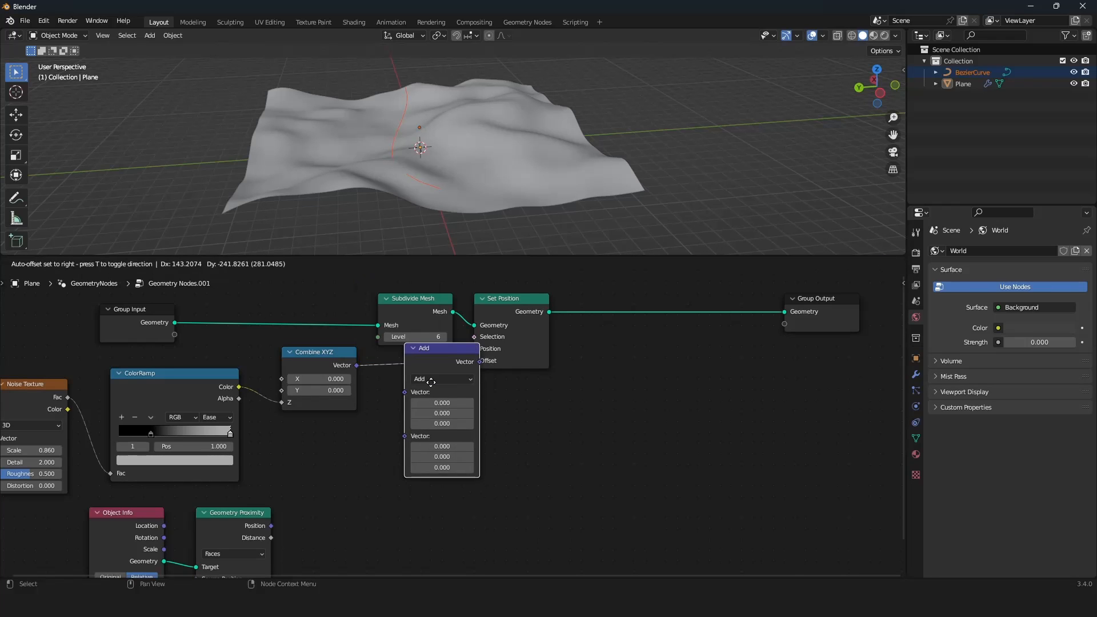
pyautogui.click(431, 381)
pyautogui.click(441, 379)
pyautogui.click(433, 543)
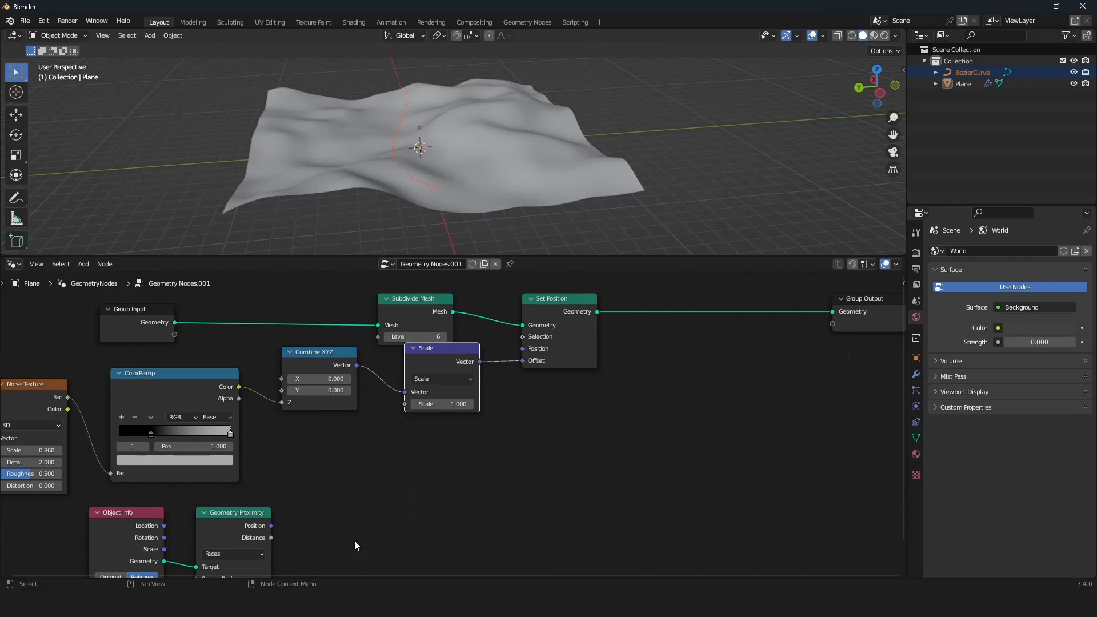
# Connect the Geometry Proximity Distance to the Vector Math node's Scale input and read the warning on Geometry Proximity
pyautogui.moveTo(271, 538); pyautogui.dragTo(404, 402)
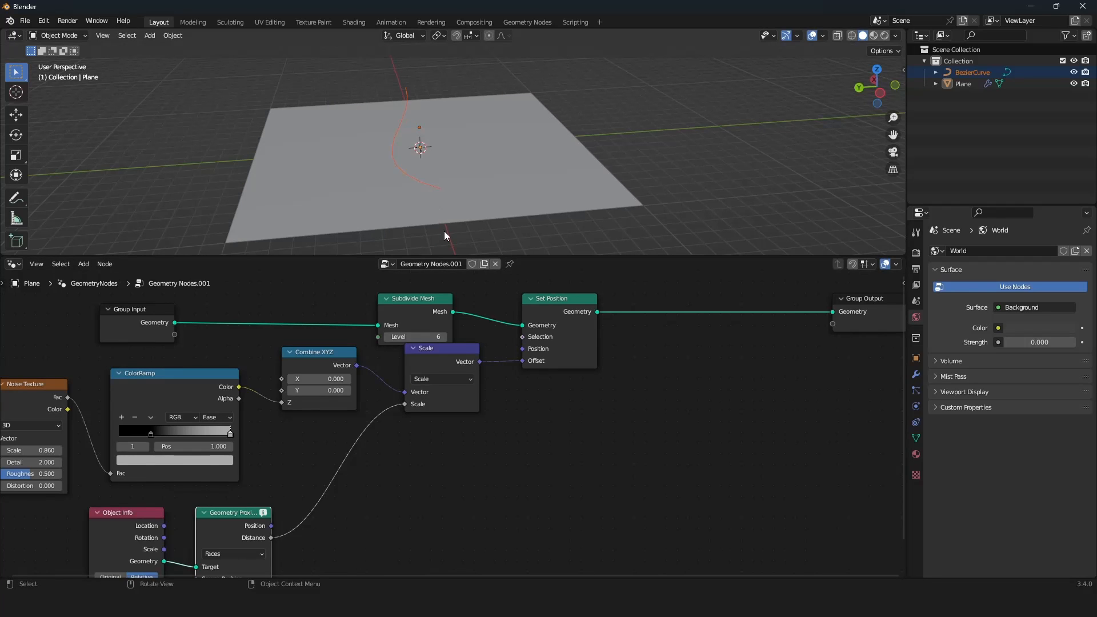
pyautogui.moveTo(308, 471); pyautogui.dragTo(441, 368, button='middle')
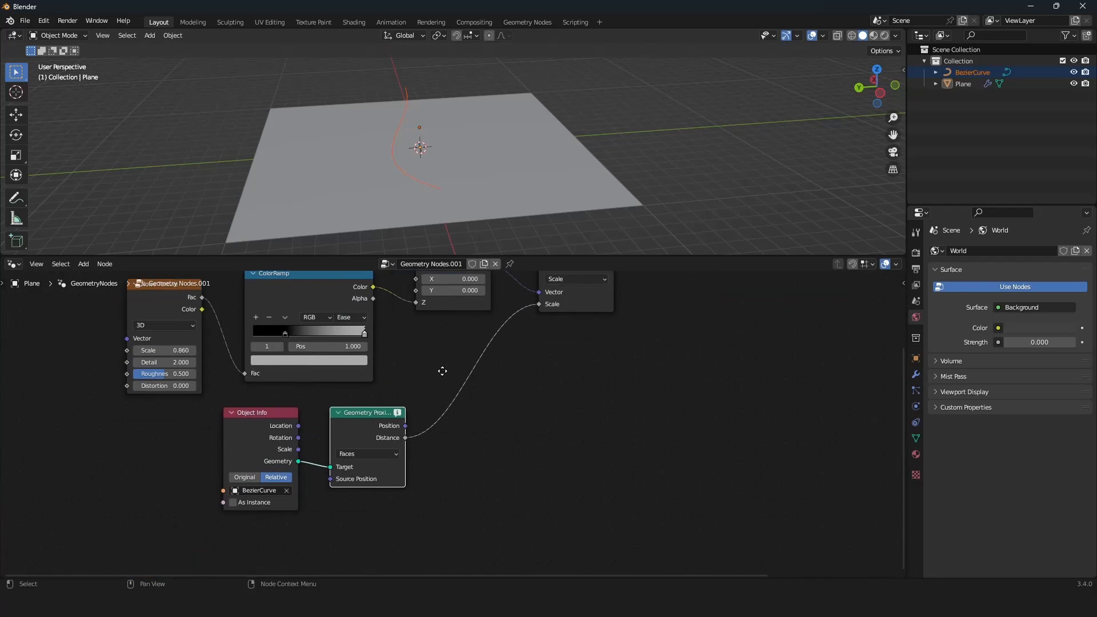
pyautogui.scroll(3, 442, 372)
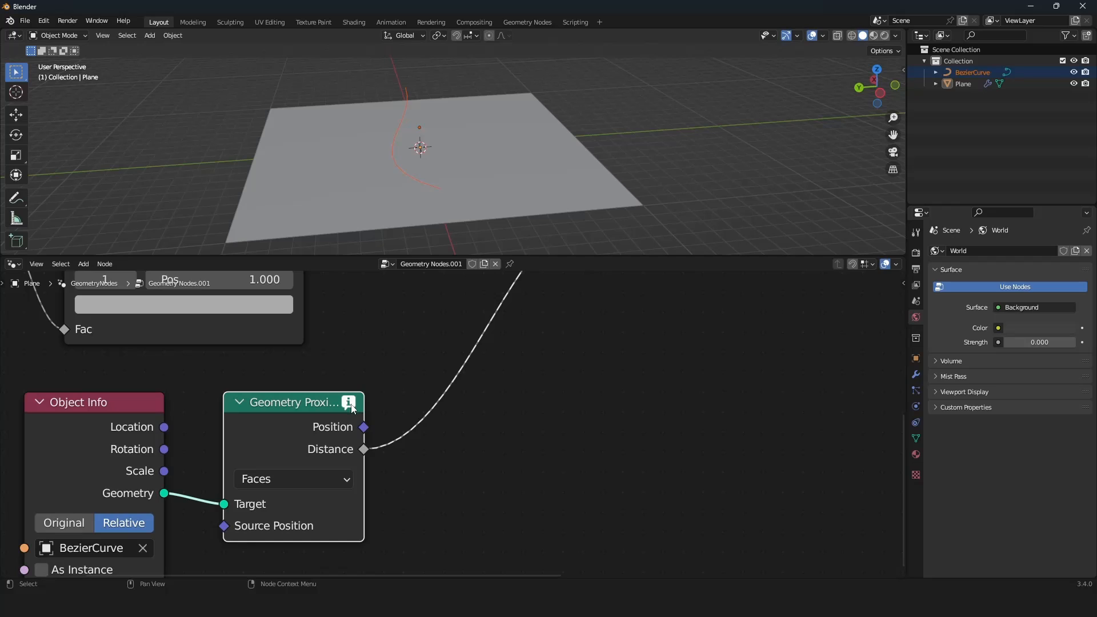
pyautogui.moveTo(352, 408)
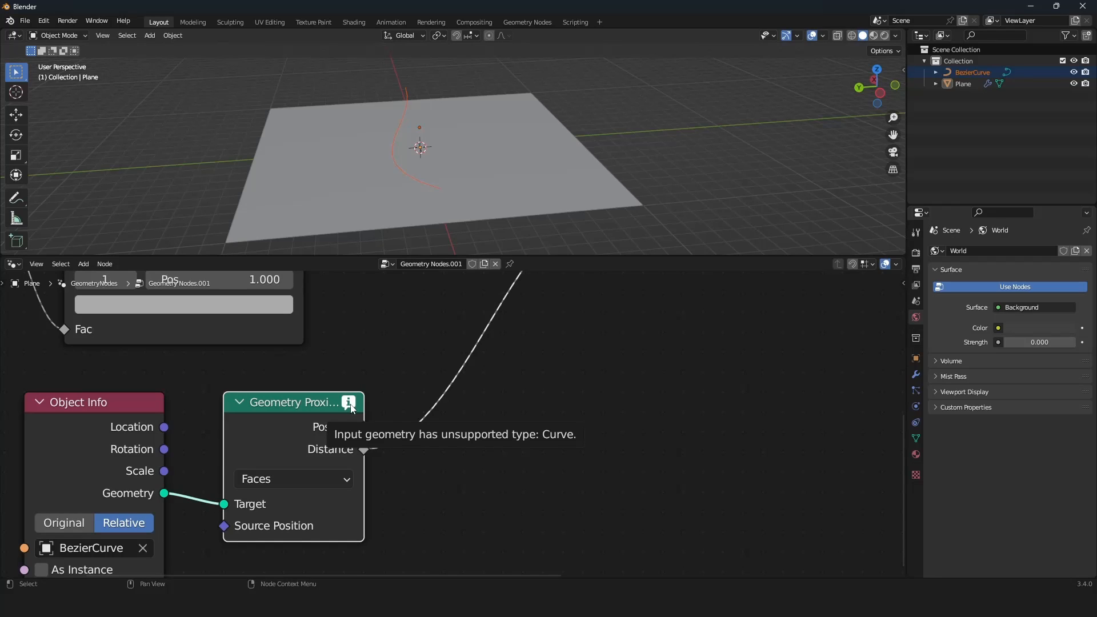
# Move Geometry Proximity away from Object Info and insert a Curve to Mesh node on the link between them
pyautogui.scroll(-3, 288, 428)
pyautogui.moveTo(353, 434); pyautogui.dragTo(412, 433)
pyautogui.scroll(2, 318, 458)
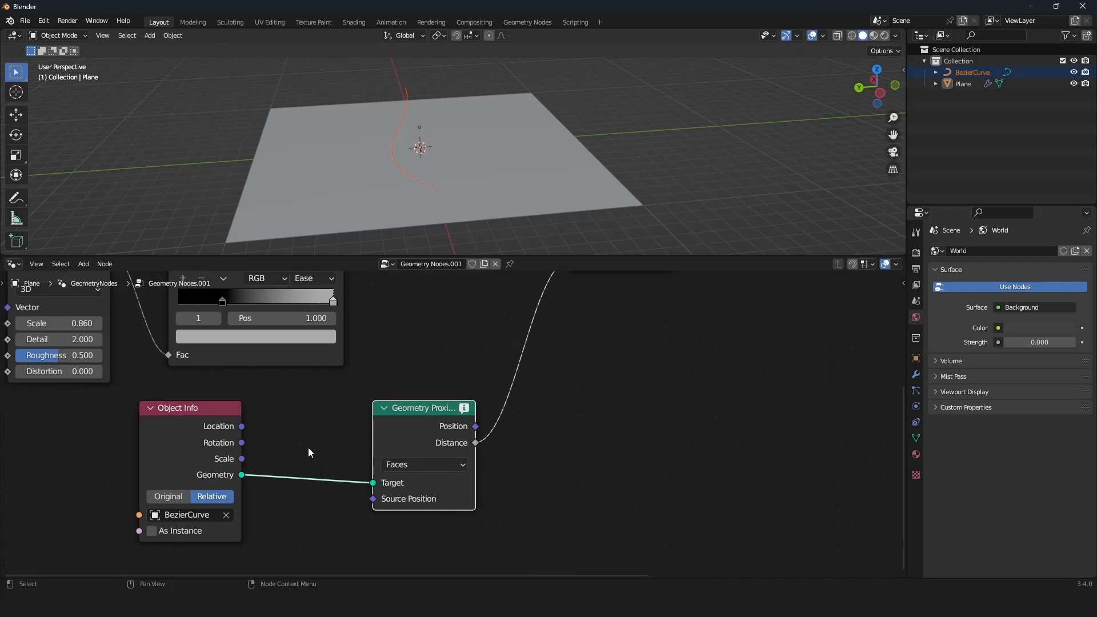
pyautogui.press('g')
pyautogui.rightClick(406, 425)
pyautogui.hotkey('shift', 'a')
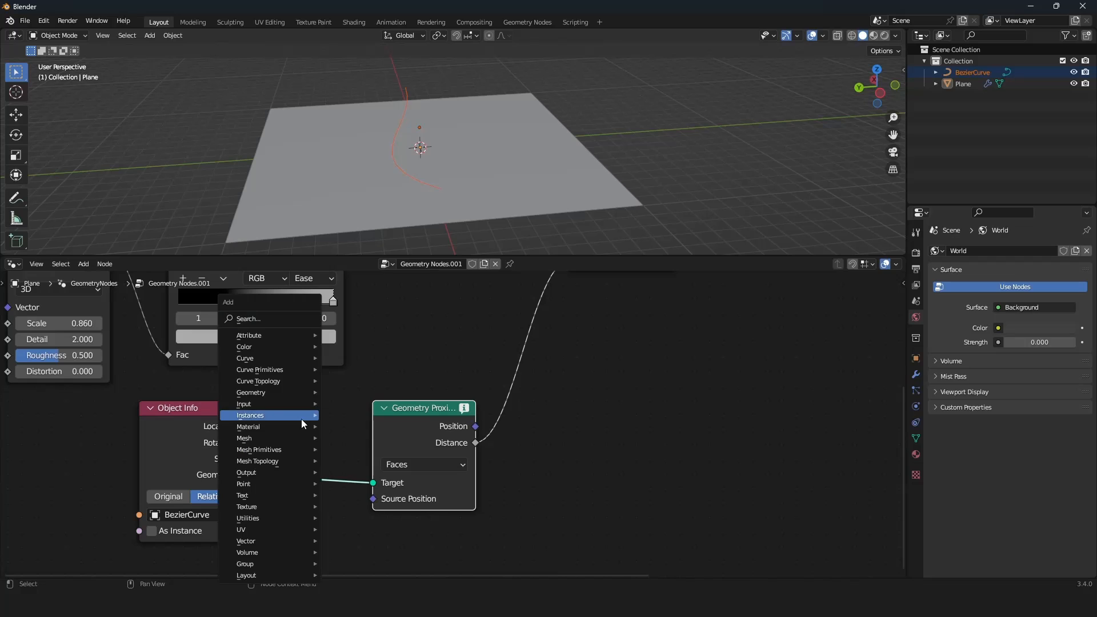
pyautogui.moveTo(262, 358)
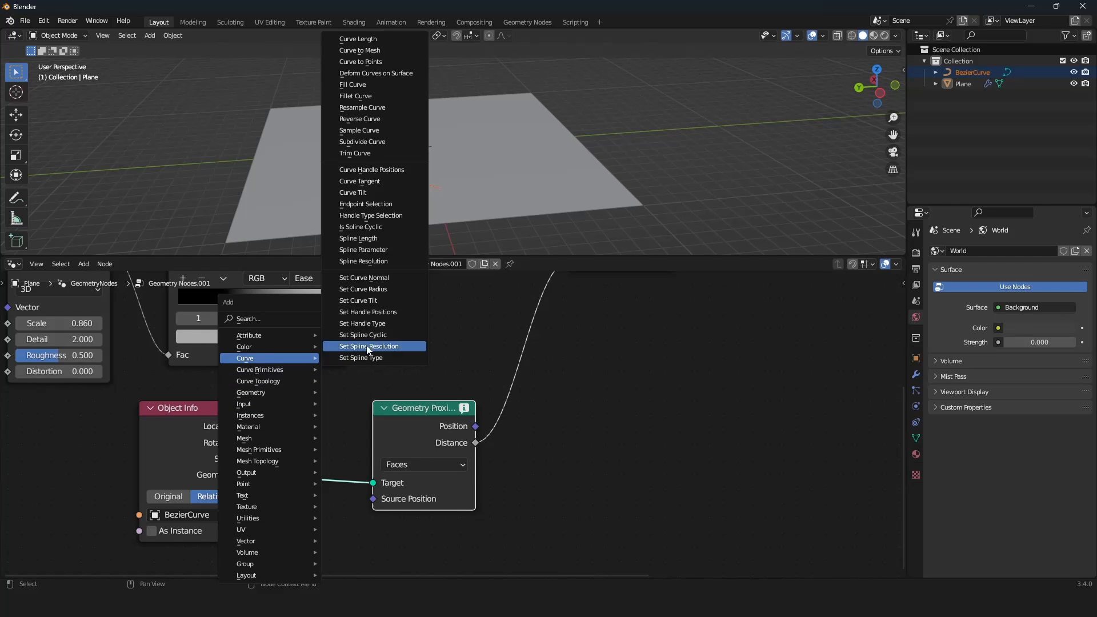
pyautogui.click(393, 50)
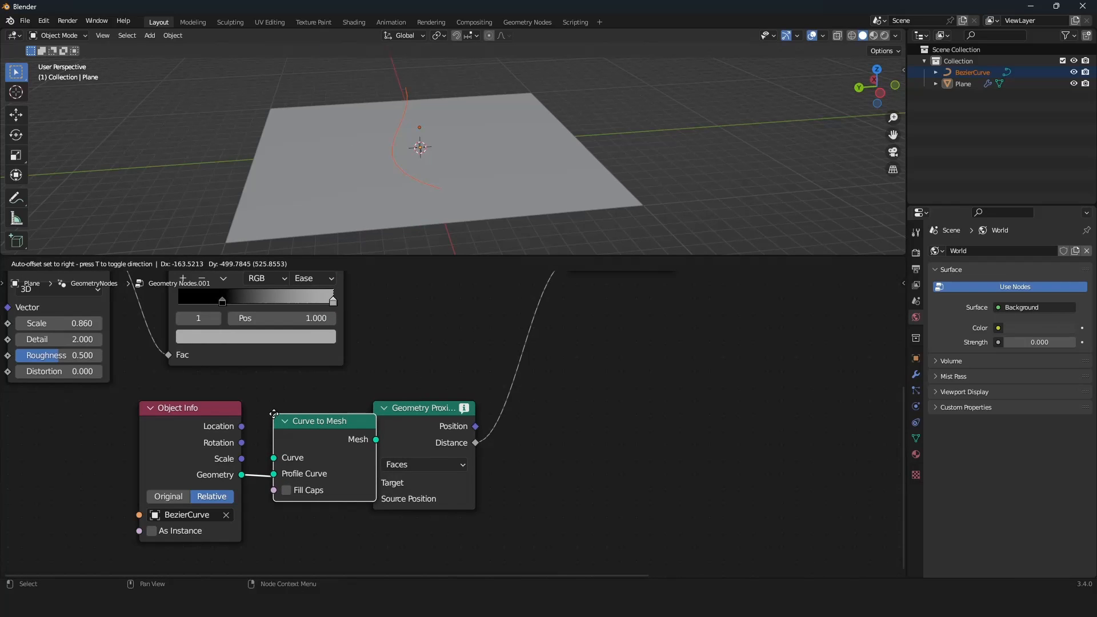
pyautogui.click(273, 414)
# Set the Geometry Proximity target type to Edges
pyautogui.press('Home')
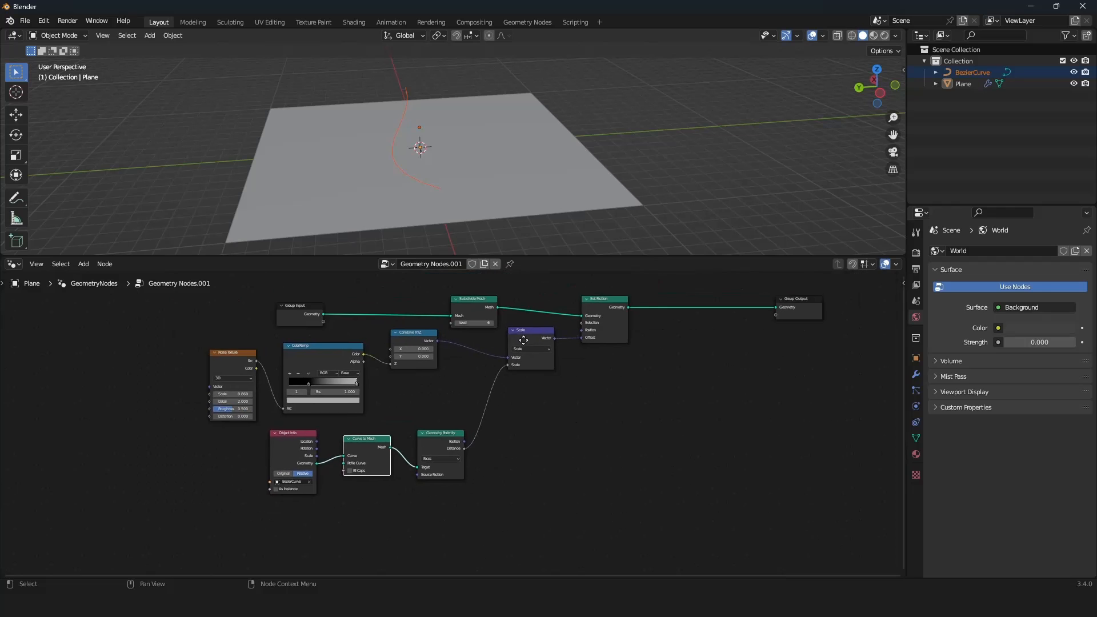
pyautogui.scroll(4, 523, 341)
pyautogui.moveTo(502, 390); pyautogui.dragTo(533, 318, button='middle')
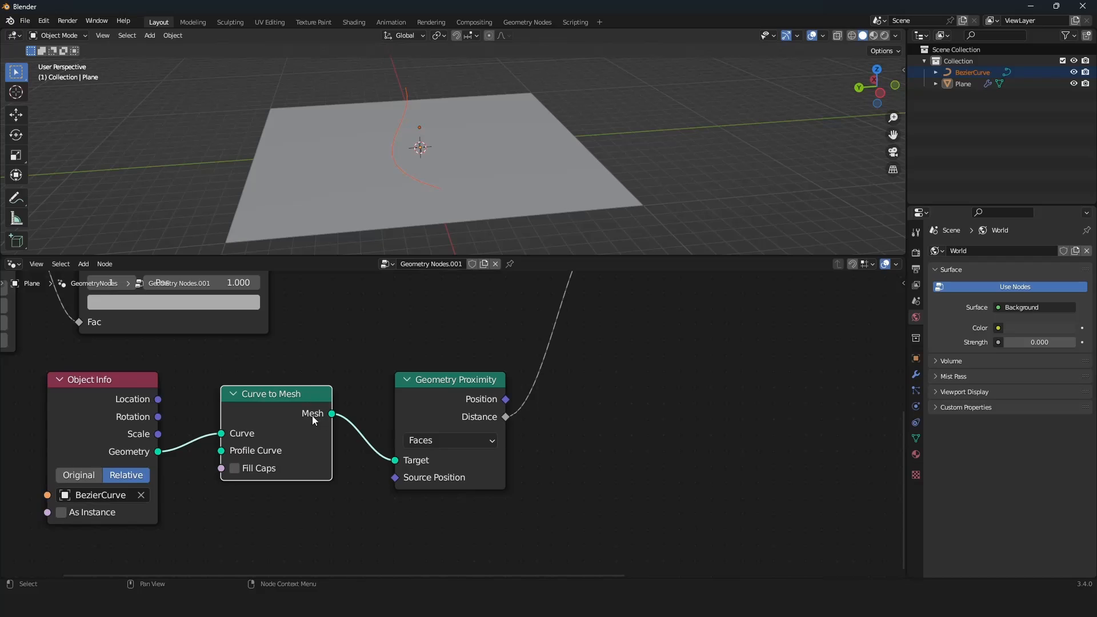
pyautogui.click(446, 441)
pyautogui.click(446, 475)
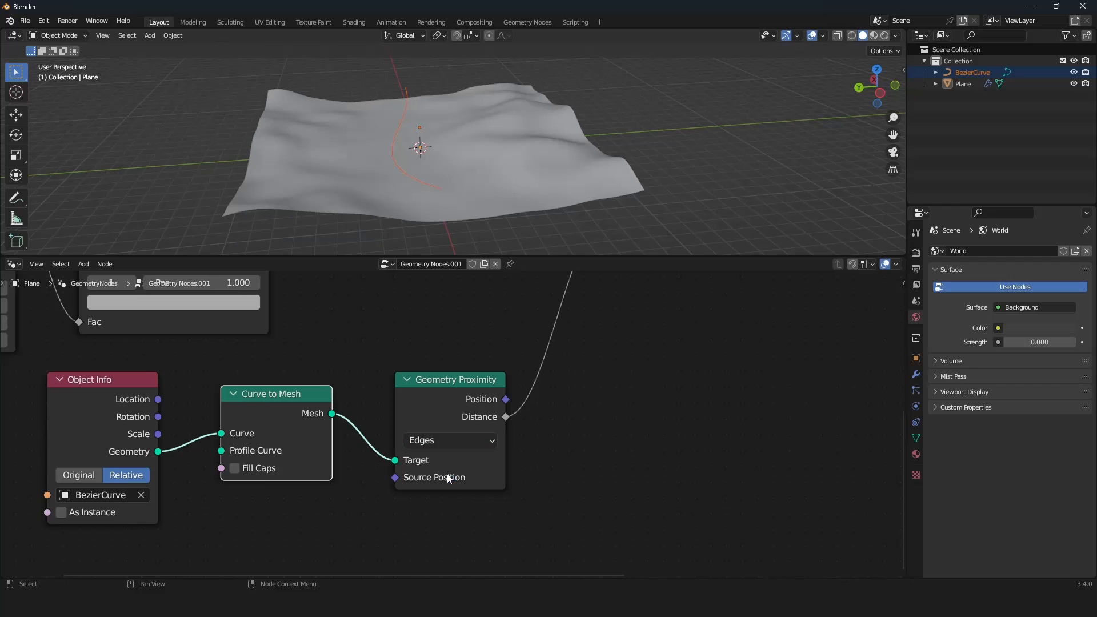
# Try moving the Bezier curve's end point in Edit Mode to test the terrain's response, and reselect the plane
pyautogui.moveTo(533, 149); pyautogui.dragTo(444, 138, button='middle')
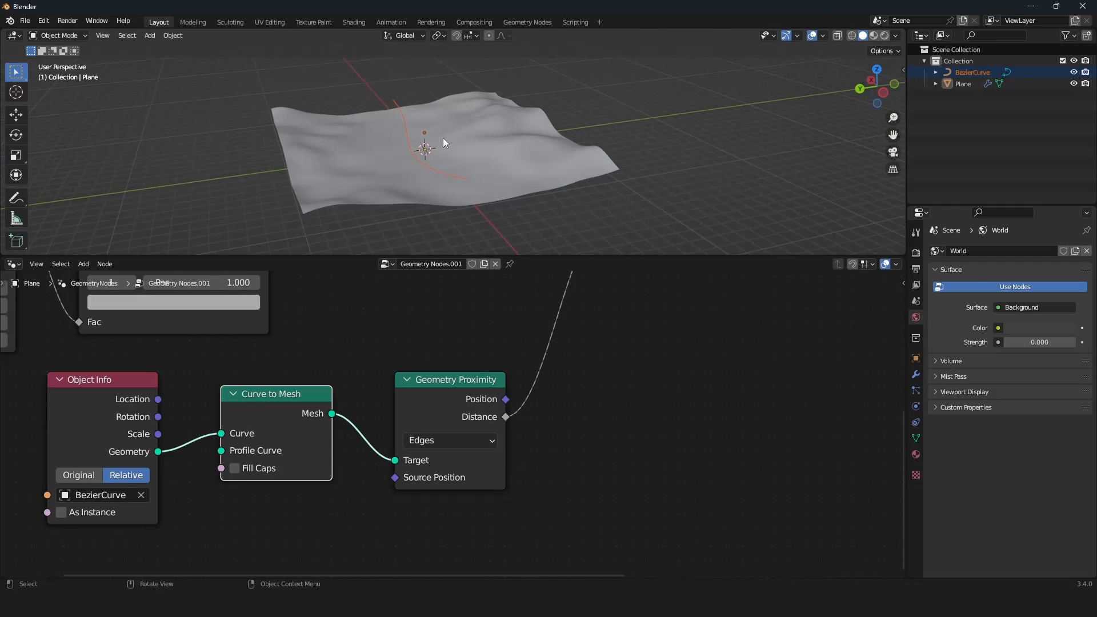
pyautogui.click(404, 132)
pyautogui.press('Tab')
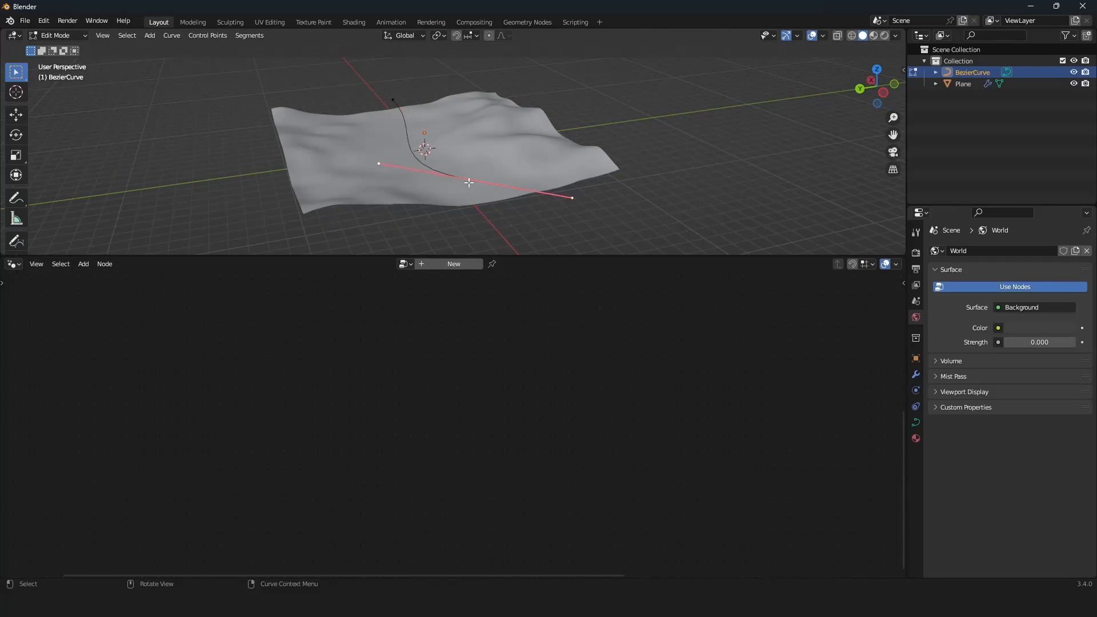
pyautogui.moveTo(469, 182); pyautogui.dragTo(503, 195, button='middle')
pyautogui.press('g')
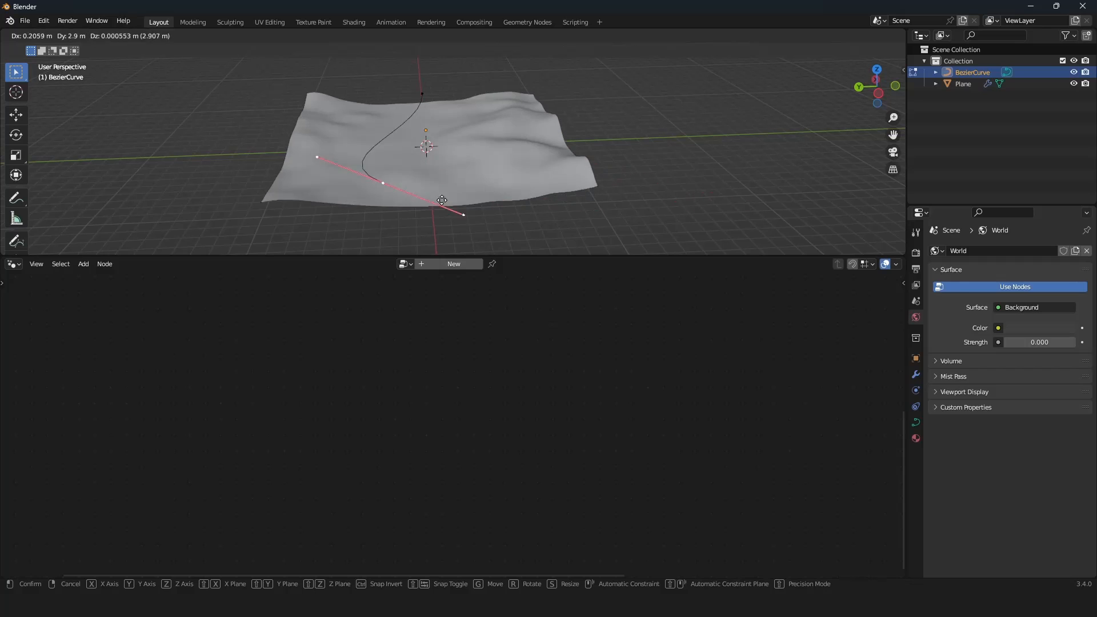
pyautogui.click(549, 208)
pyautogui.press('Tab')
pyautogui.click(547, 179)
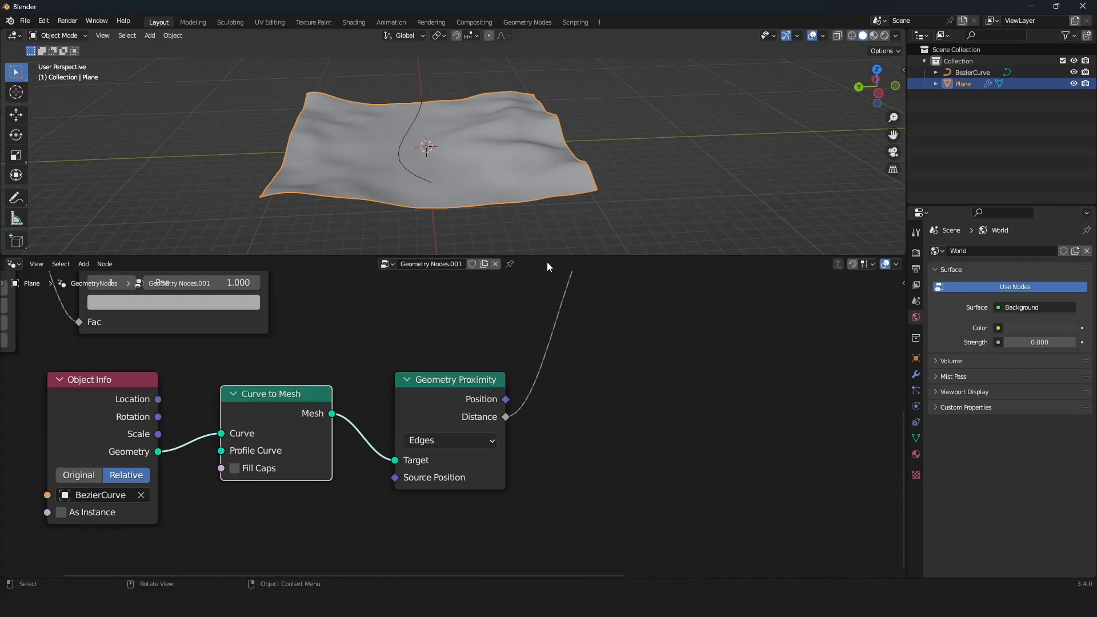
# Insert a ColorRamp node between the Geometry Proximity Distance and the Vector Math Scale input
pyautogui.scroll(-3, 551, 274)
pyautogui.hotkey('shift', 'a')
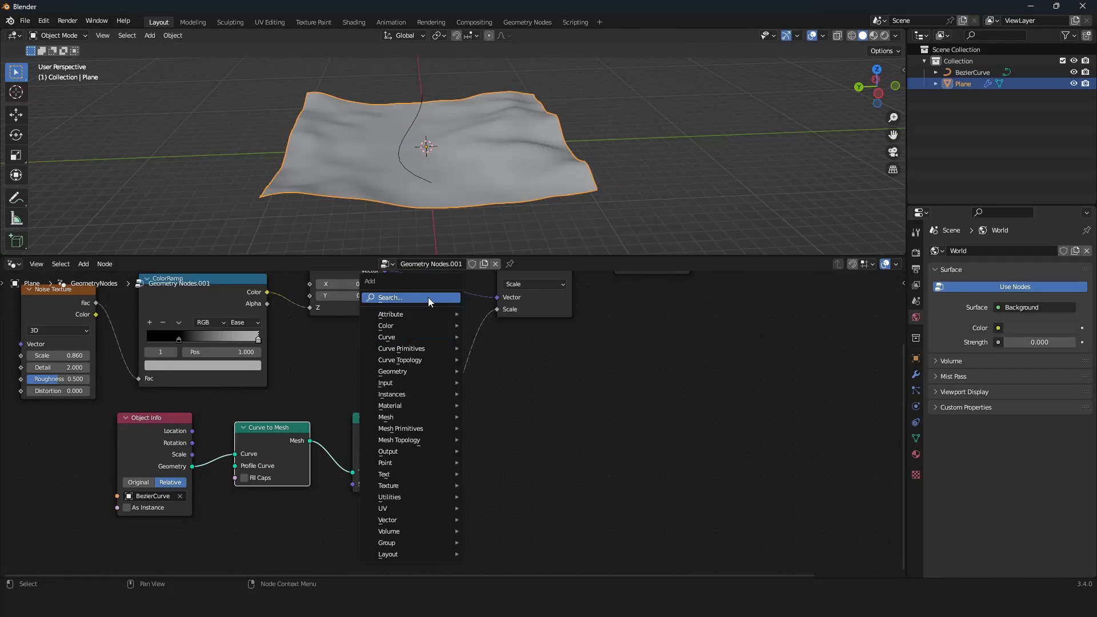
pyautogui.write('color ramp')
pyautogui.press('Return')
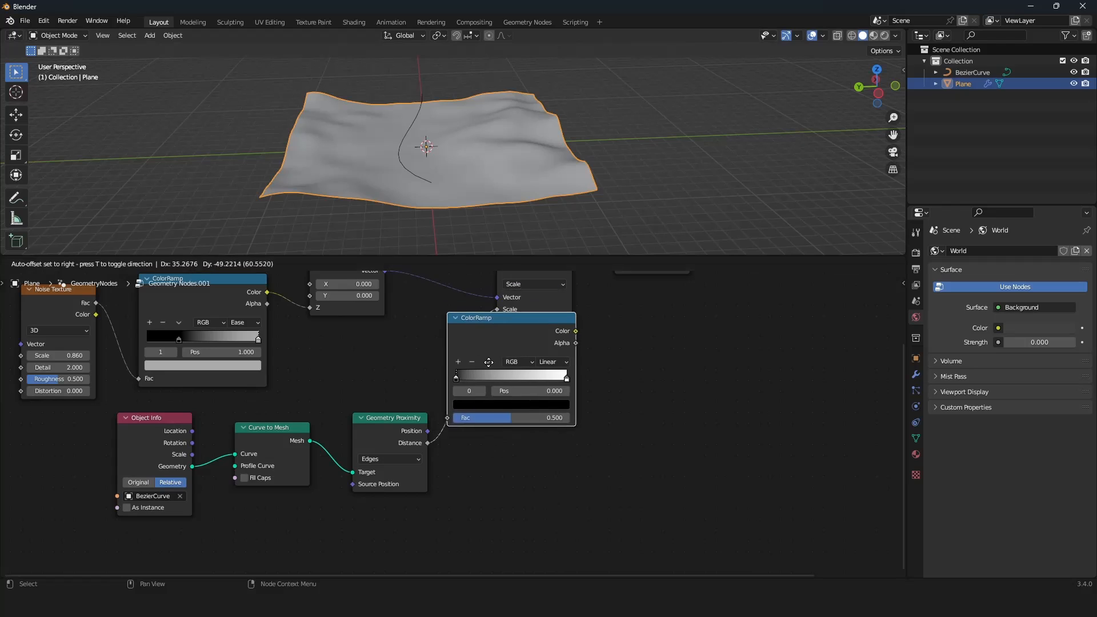
pyautogui.click(511, 374)
# Set the new ColorRamp's interpolation to Ease, shift its black stop inward and move the white stop to 0.450
pyautogui.click(577, 375)
pyautogui.click(583, 389)
pyautogui.scroll(1, 605, 386)
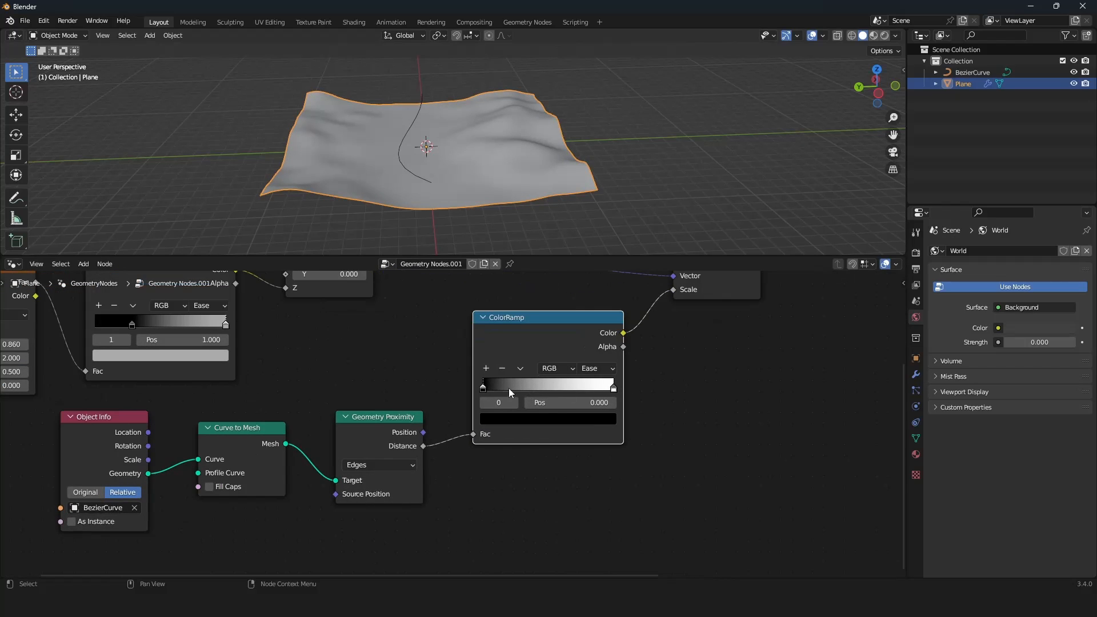
pyautogui.moveTo(484, 387); pyautogui.dragTo(546, 381)
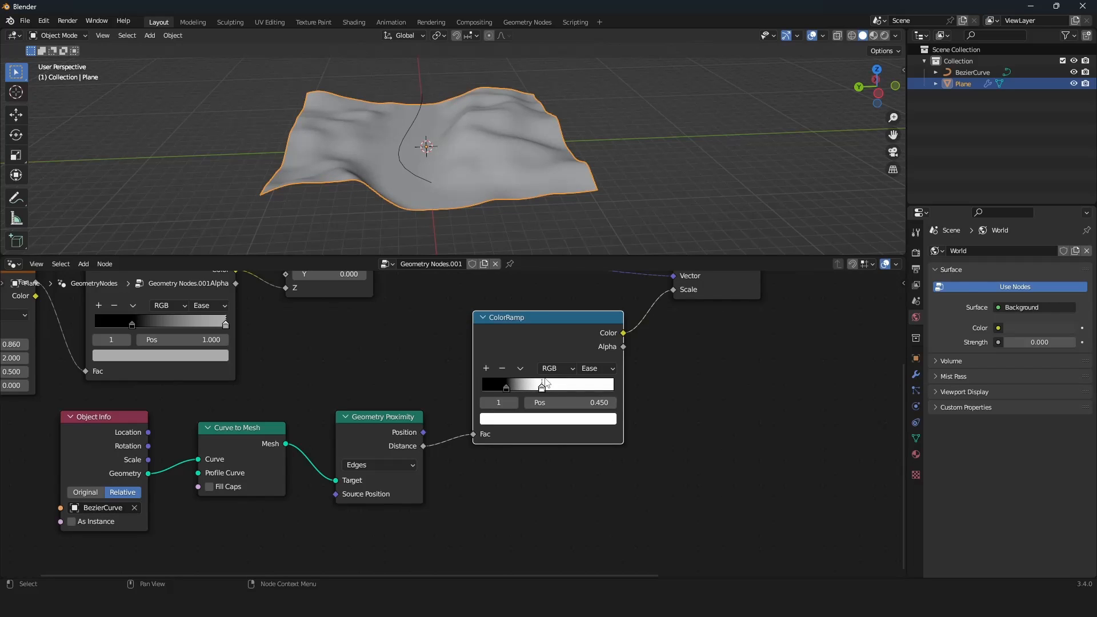
# Try rotating the Bezier curve's end point in Edit Mode, and reselect the plane
pyautogui.click(409, 153)
pyautogui.press('Tab')
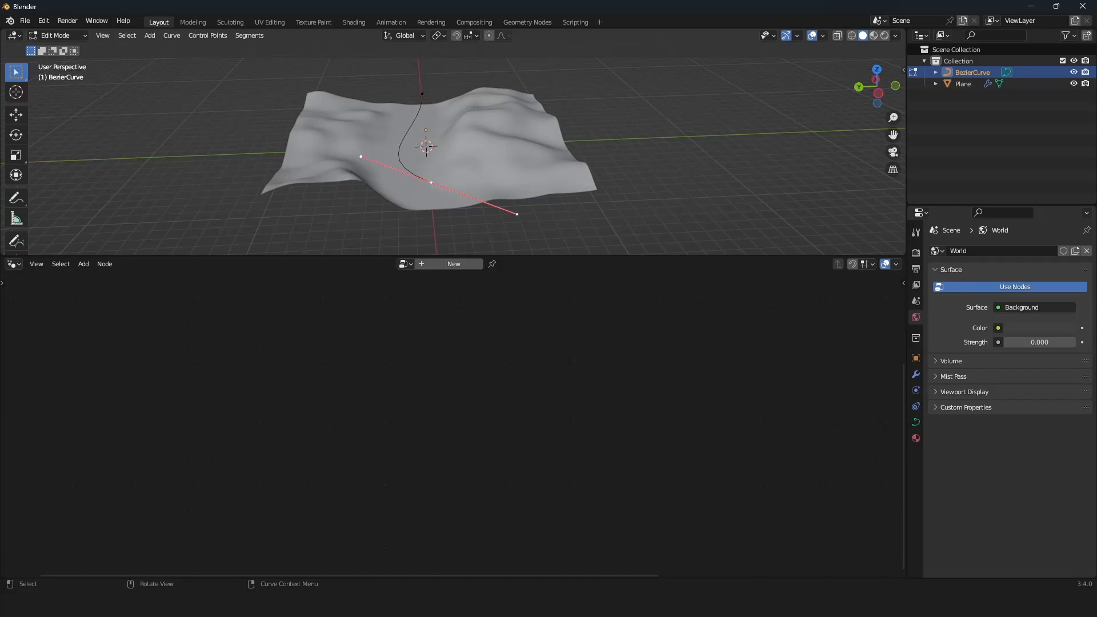
pyautogui.press('r')
pyautogui.rightClick(697, 155)
pyautogui.press('Tab')
pyautogui.click(531, 166)
# Add a Distribute Points on Faces node above the Set Position output and connect the Set Position Geometry to its Mesh input
pyautogui.scroll(-9, 484, 372)
pyautogui.moveTo(474, 383); pyautogui.dragTo(346, 421, button='middle')
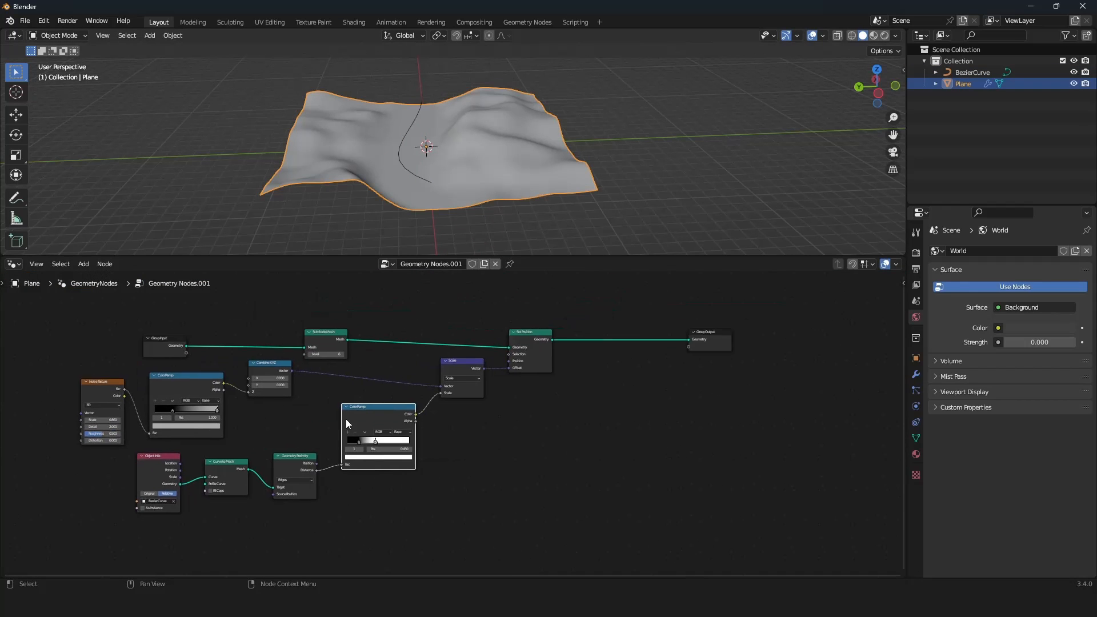
pyautogui.scroll(4, 443, 413)
pyautogui.scroll(-3, 445, 413)
pyautogui.moveTo(507, 394); pyautogui.dragTo(447, 429, button='middle')
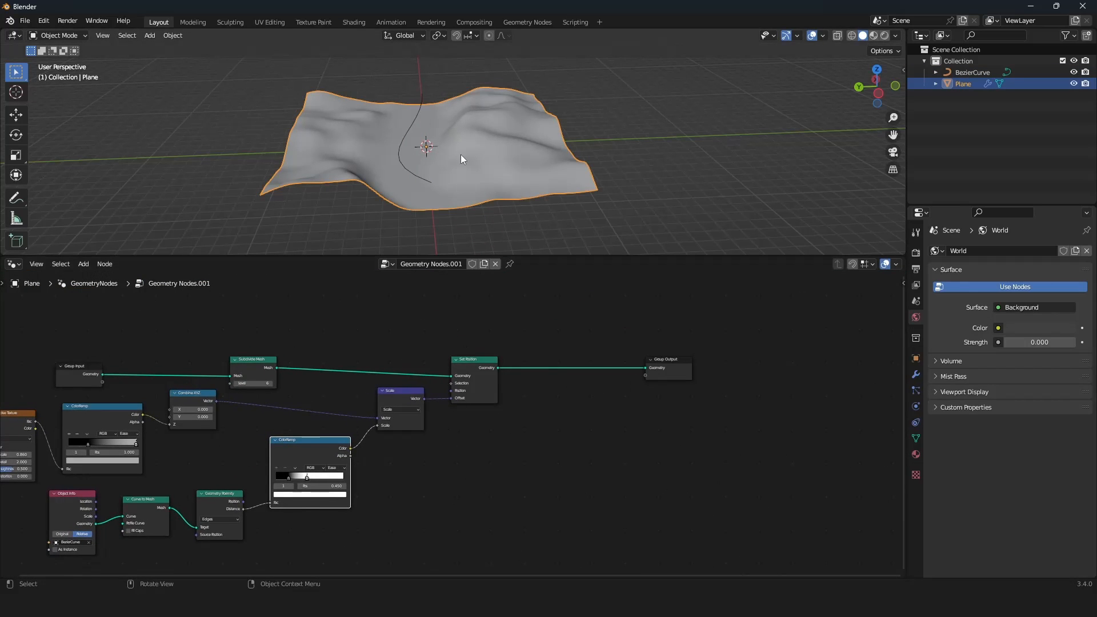
pyautogui.scroll(-1, 562, 374)
pyautogui.moveTo(556, 375); pyautogui.dragTo(495, 431, button='middle')
pyautogui.scroll(2, 518, 380)
pyautogui.scroll(2, 497, 426)
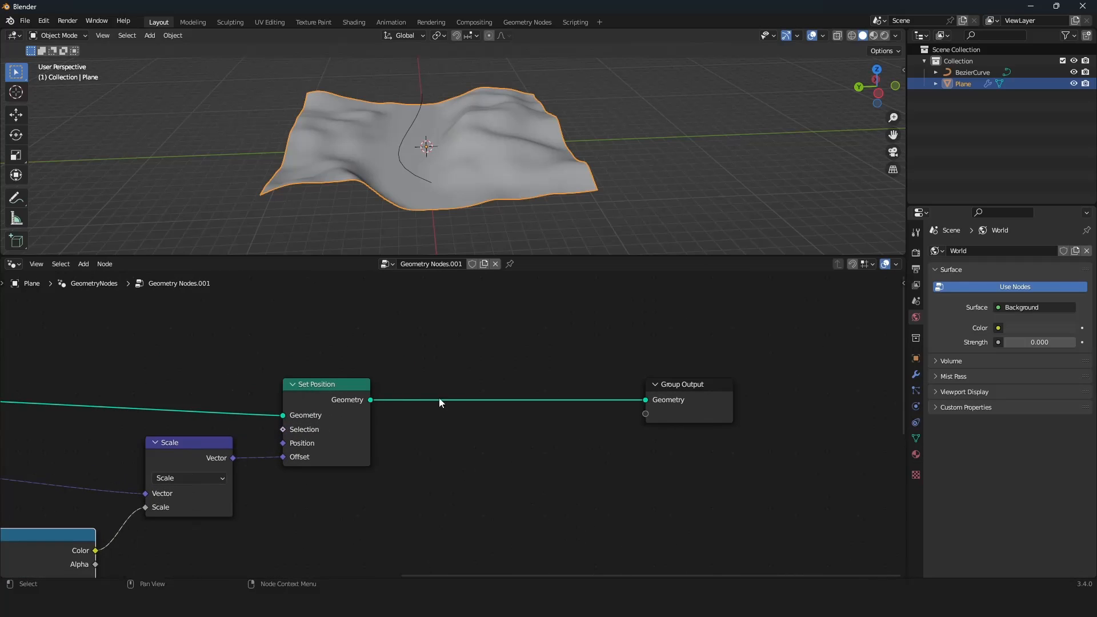
pyautogui.hotkey('shift', 'a')
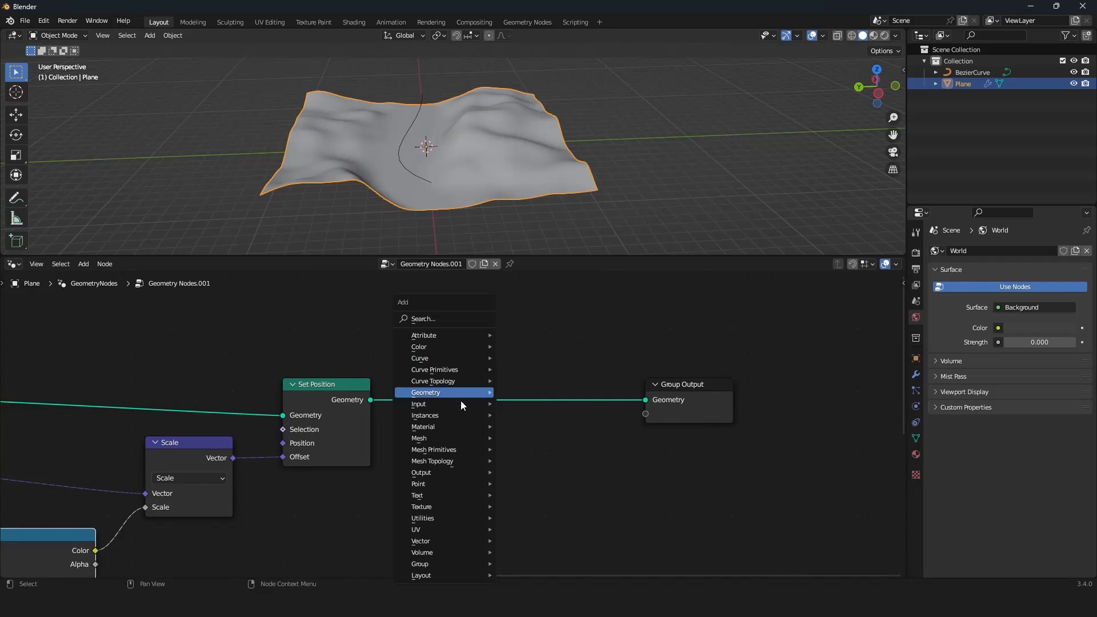
pyautogui.moveTo(469, 485)
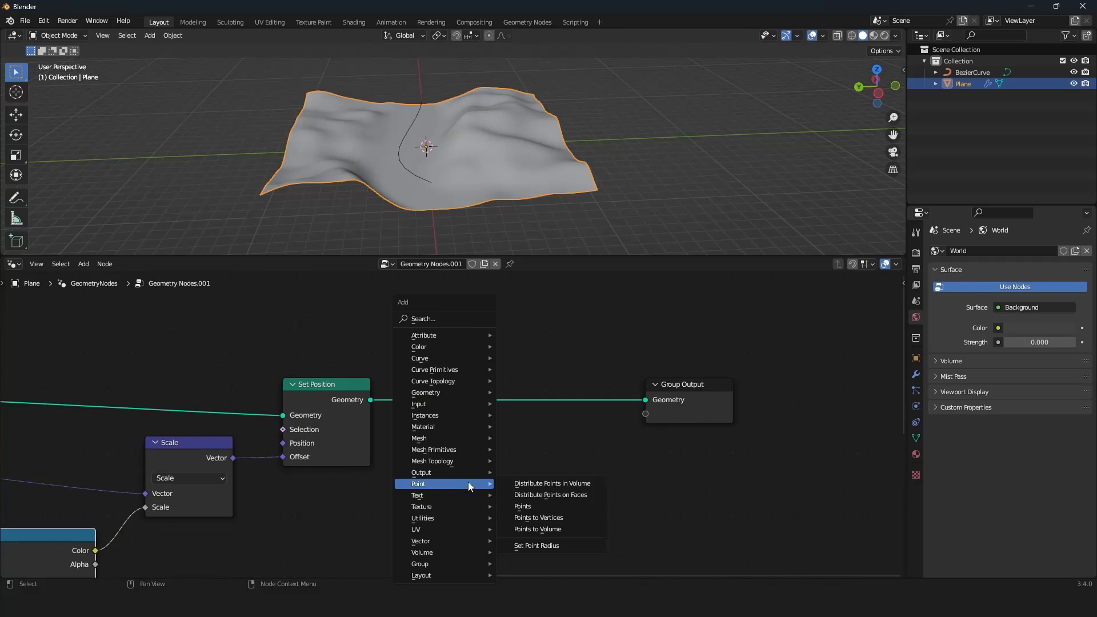
pyautogui.click(567, 495)
pyautogui.click(391, 302)
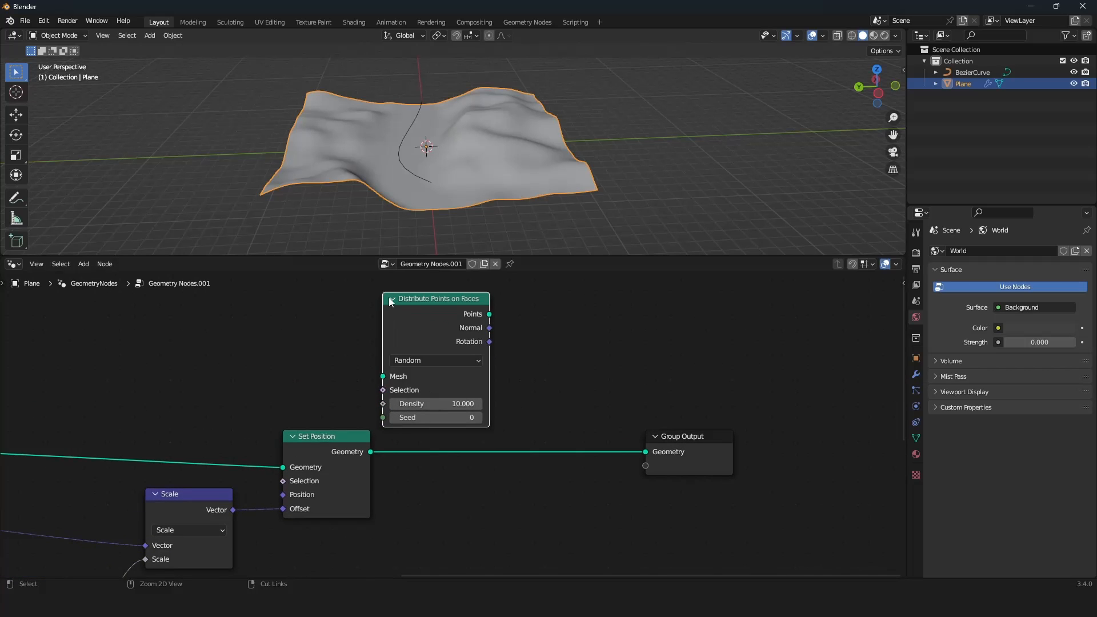
pyautogui.moveTo(372, 452); pyautogui.dragTo(383, 376)
# Preview the distributed points with a Viewer node and spread out the Viewer, Group Output and Distribute Points on Faces nodes
pyautogui.keyDown('ctrl'); pyautogui.keyDown('shift'); pyautogui.click(468, 328); pyautogui.keyUp('shift'); pyautogui.keyUp('ctrl')
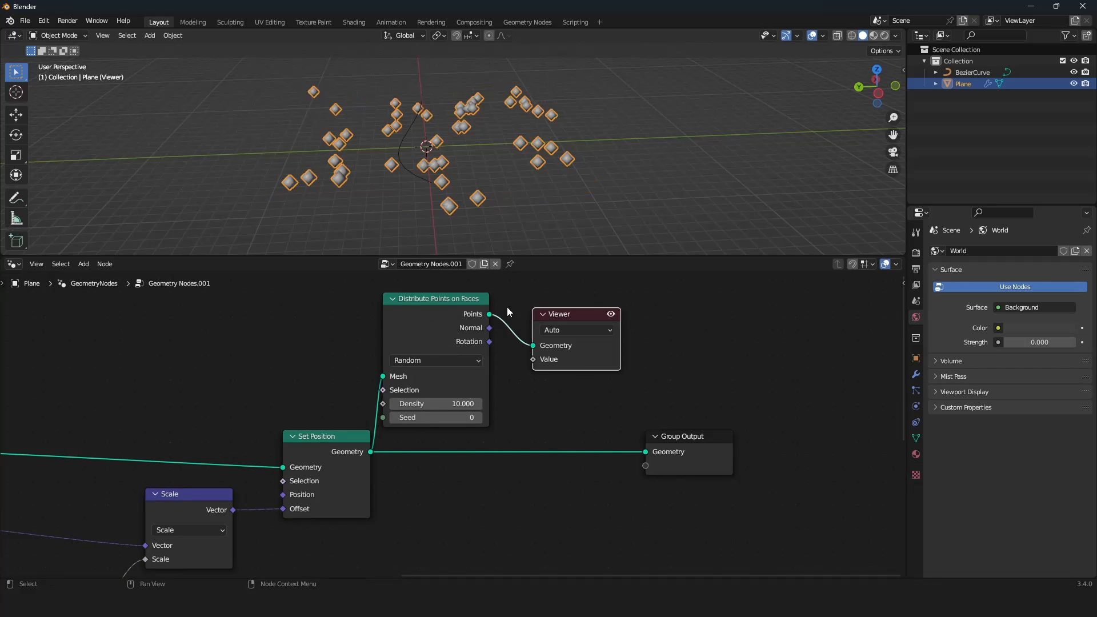
pyautogui.moveTo(569, 313); pyautogui.dragTo(744, 323)
pyautogui.moveTo(712, 451); pyautogui.dragTo(520, 525)
pyautogui.moveTo(440, 321); pyautogui.dragTo(492, 317)
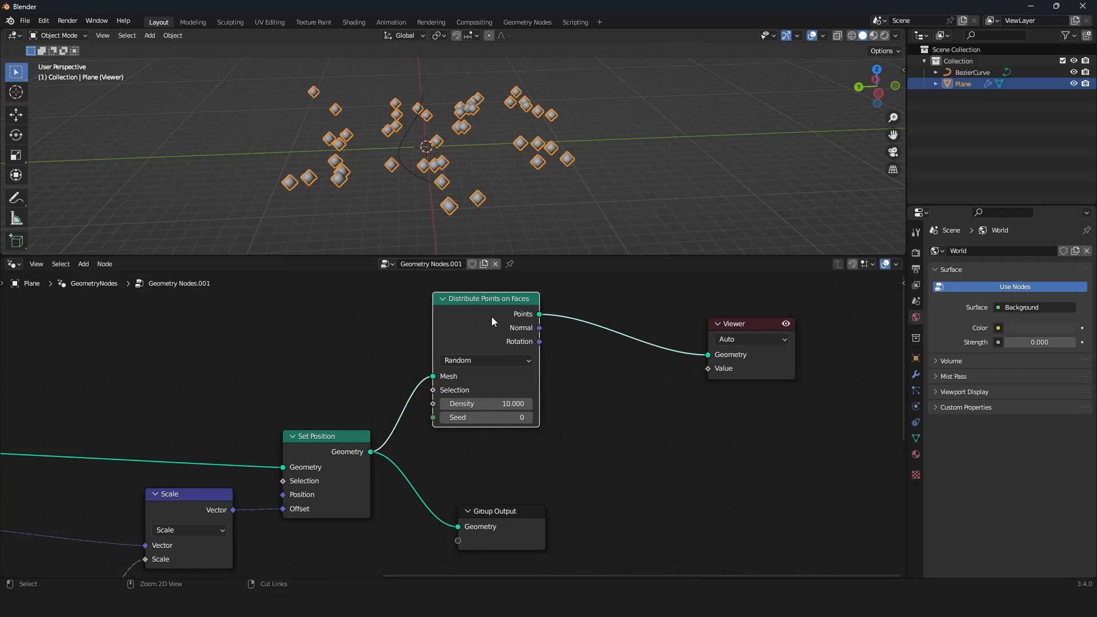
# Insert a Points to Volume node between Distribute Points on Faces and the Viewer
pyautogui.scroll(-2, 614, 397)
pyautogui.scroll(2, 612, 392)
pyautogui.hotkey('shift', 'a')
pyautogui.moveTo(451, 341)
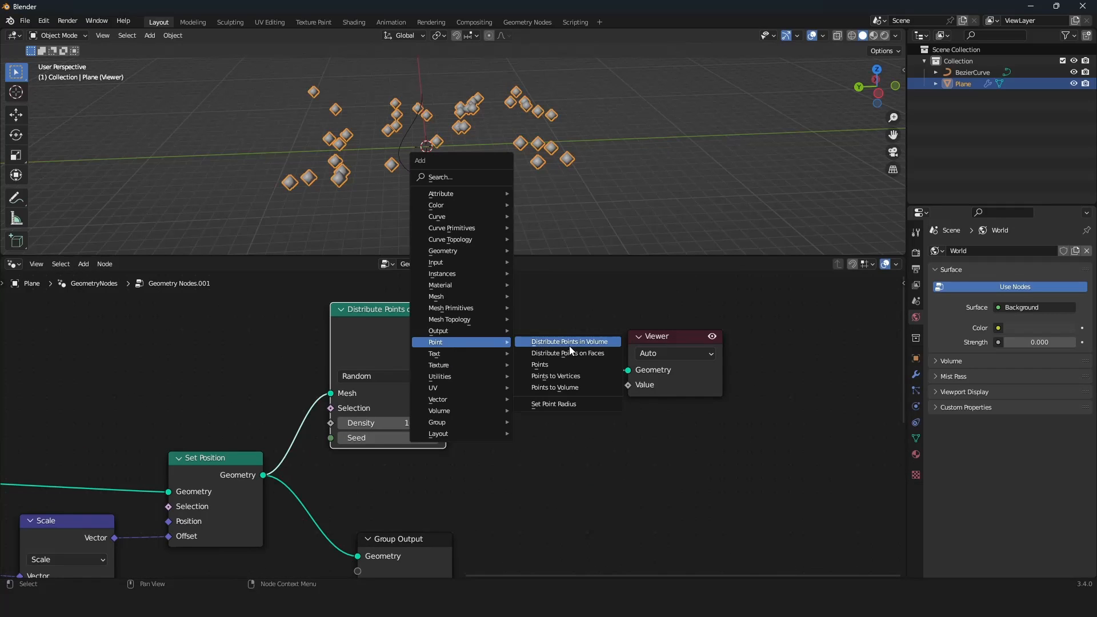
pyautogui.click(559, 389)
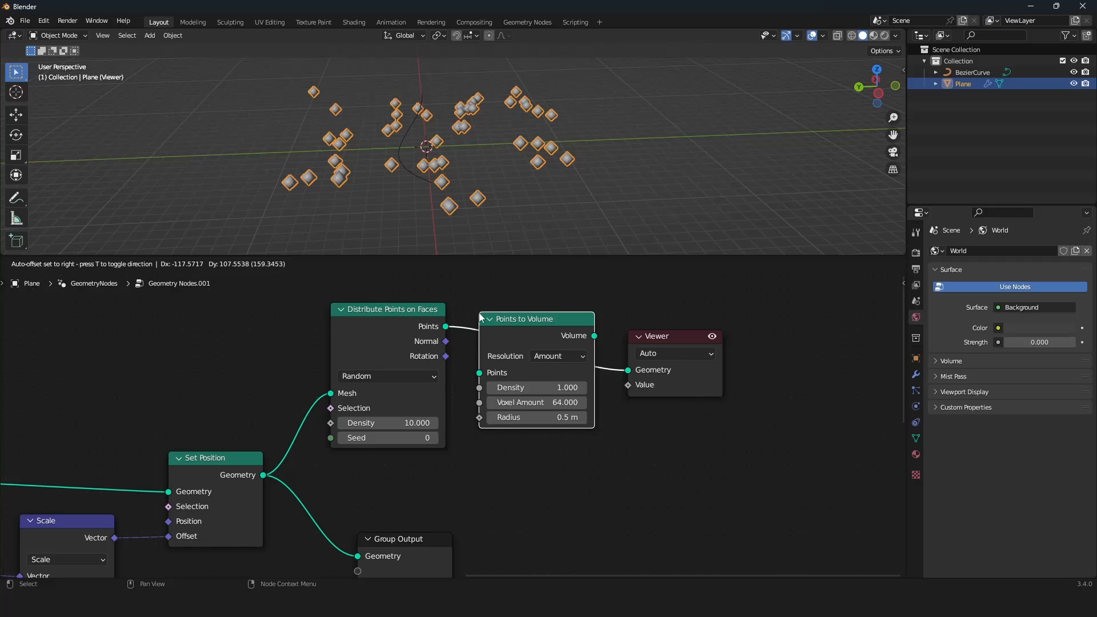
pyautogui.click(480, 315)
# Set the Points to Volume radius to 0.09 m and the Distribute Points on Faces density to 304.3
pyautogui.moveTo(557, 417); pyautogui.dragTo(545, 418)
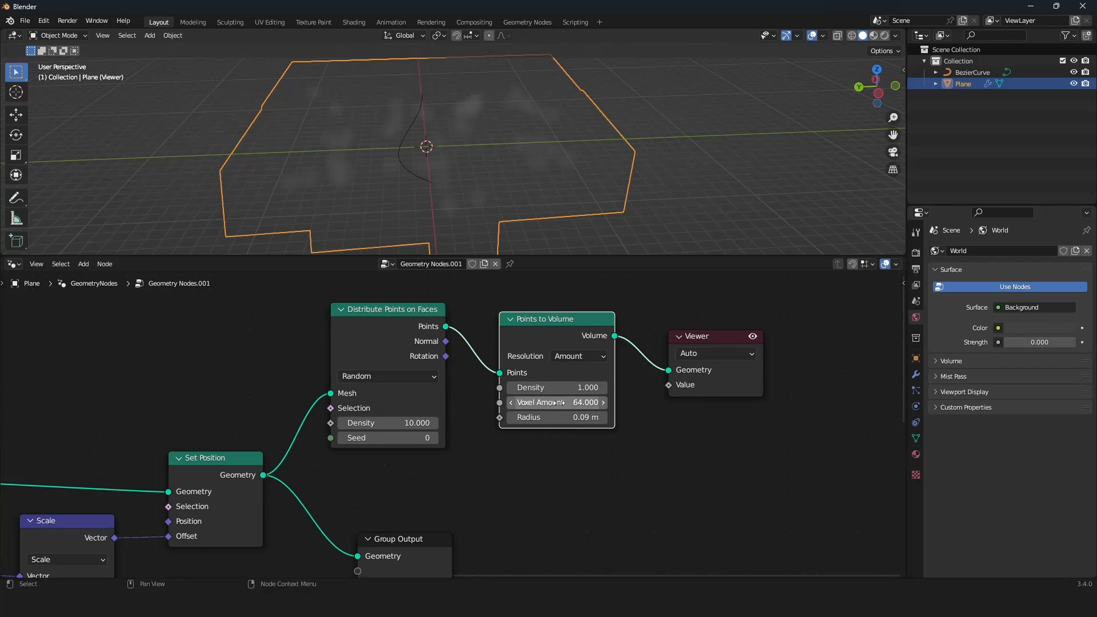
pyautogui.moveTo(415, 423); pyautogui.dragTo(480, 423)
pyautogui.moveTo(377, 163); pyautogui.dragTo(377, 126, button='middle')
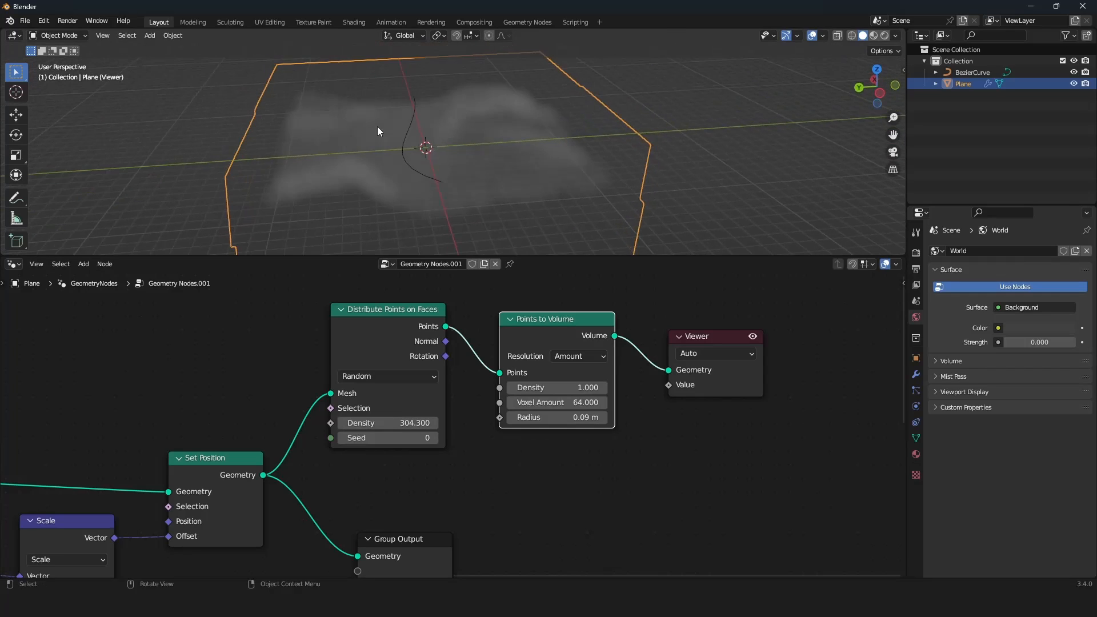
# Insert a Volume to Mesh node between Points to Volume and the Viewer
pyautogui.moveTo(654, 388); pyautogui.dragTo(609, 358, button='middle')
pyautogui.hotkey('shift', 'a')
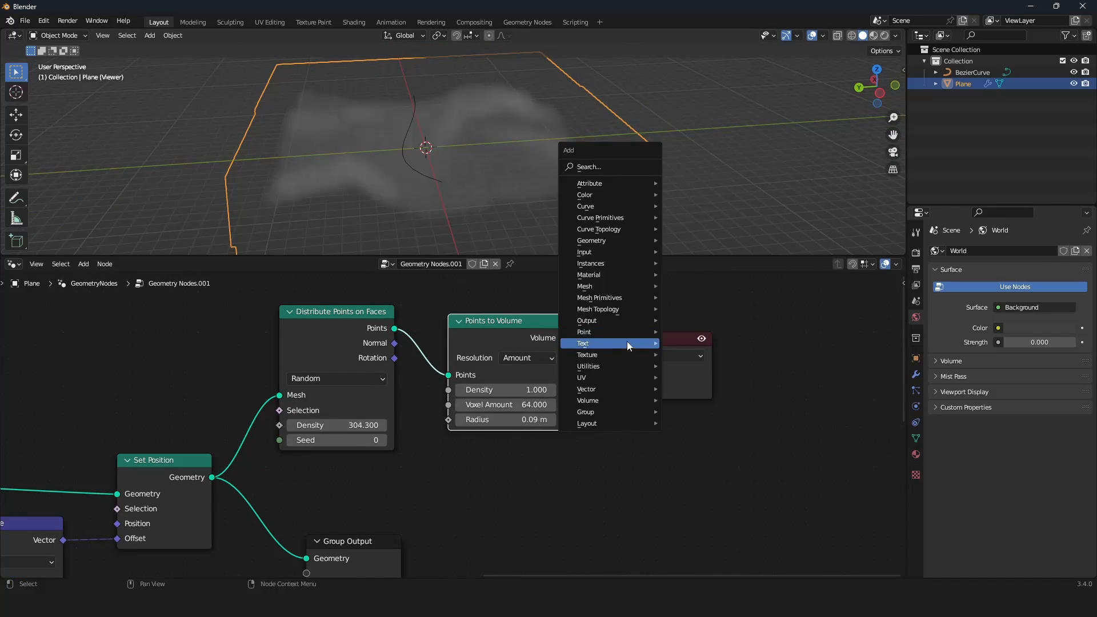
pyautogui.moveTo(598, 400)
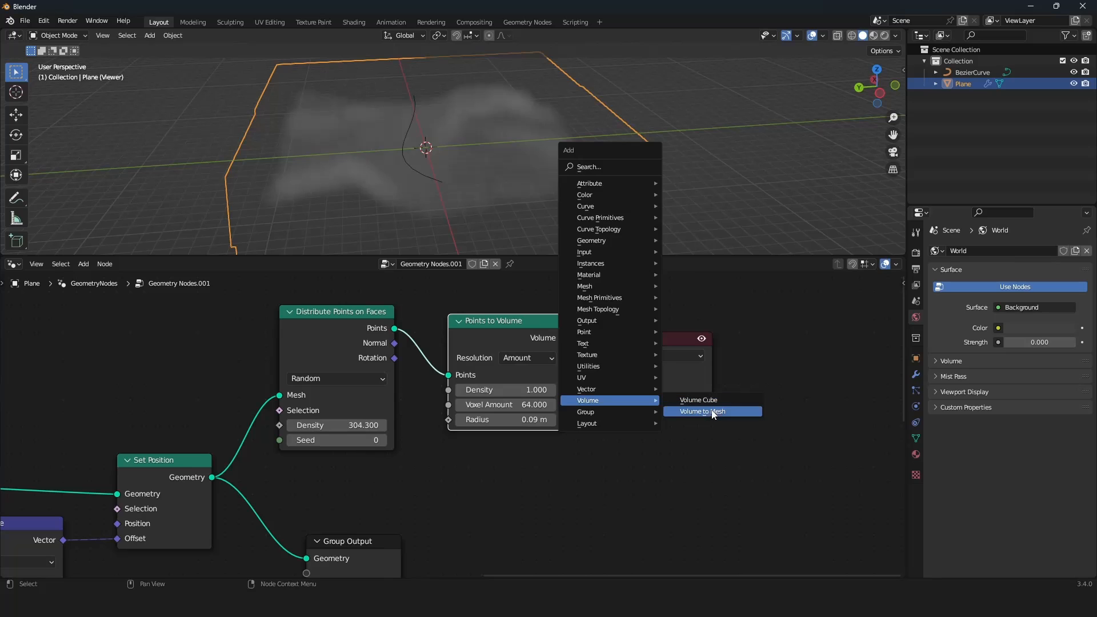
pyautogui.click(713, 411)
pyautogui.click(587, 393)
pyautogui.moveTo(511, 169)
pyautogui.mouseDown(button='middle')
pyautogui.moveTo(476, 176)
pyautogui.moveTo(504, 169)
pyautogui.moveTo(503, 193)
pyautogui.moveTo(550, 163)
pyautogui.moveTo(504, 161)
pyautogui.moveTo(514, 177)
pyautogui.mouseUp(button='middle')
pyautogui.scroll(3, 503, 193)
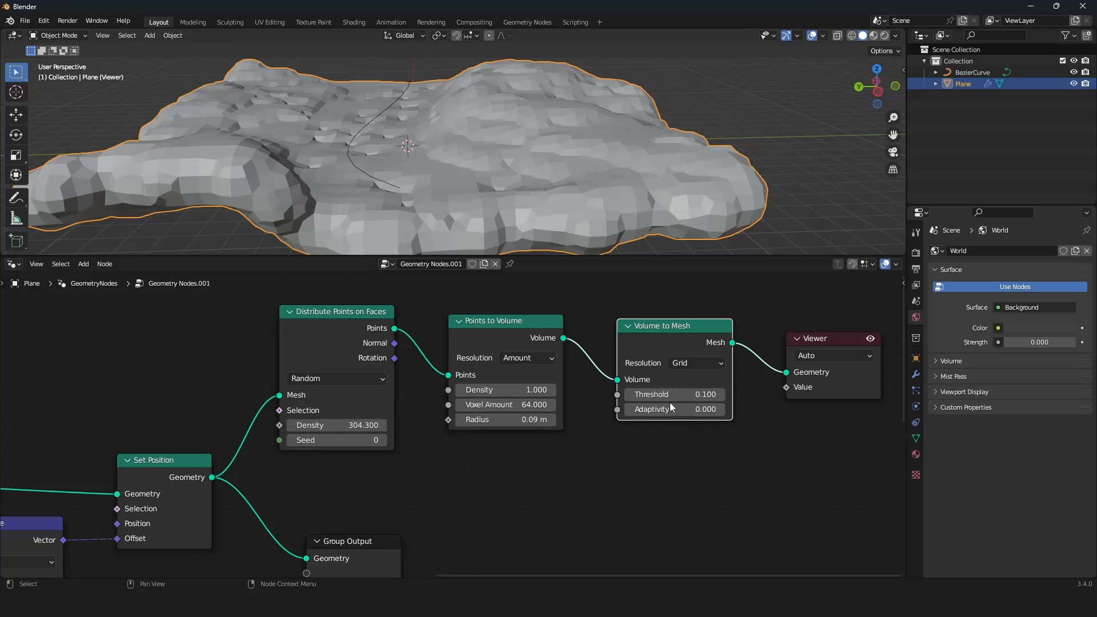
# Set the Points to Volume voxel amount to 151 and its radius to 0.05 m
pyautogui.keyDown('shift'); pyautogui.moveTo(513, 422); pyautogui.dragTo(587, 406); pyautogui.keyUp('shift')
pyautogui.scroll(-3, 414, 198)
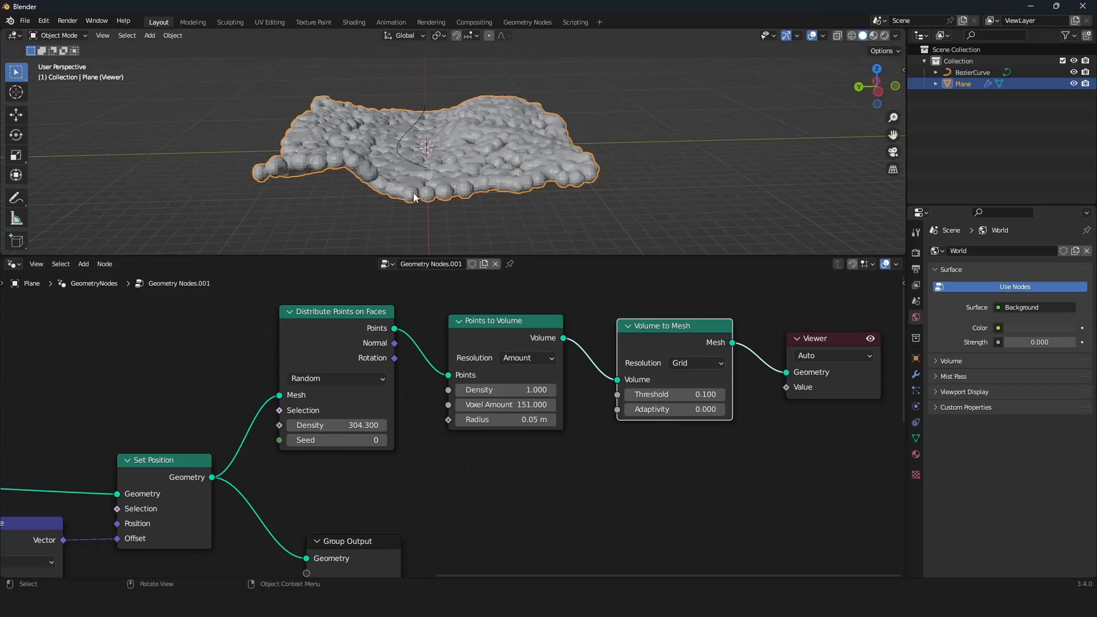
pyautogui.moveTo(414, 197)
pyautogui.mouseDown(button='middle')
pyautogui.moveTo(507, 240)
pyautogui.moveTo(416, 190)
pyautogui.mouseUp(button='middle')
pyautogui.scroll(4, 416, 190)
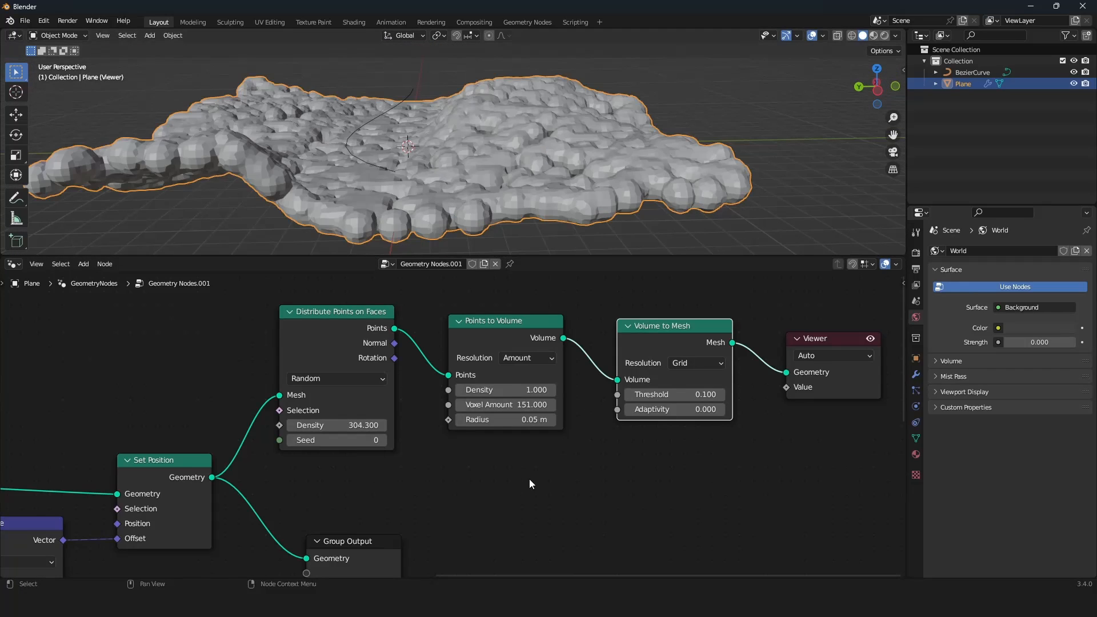
# Move the Group Output clear of the node chain and insert a Join Geometry node between Volume to Mesh and the Viewer
pyautogui.scroll(-3, 529, 483)
pyautogui.moveTo(358, 503); pyautogui.dragTo(755, 472)
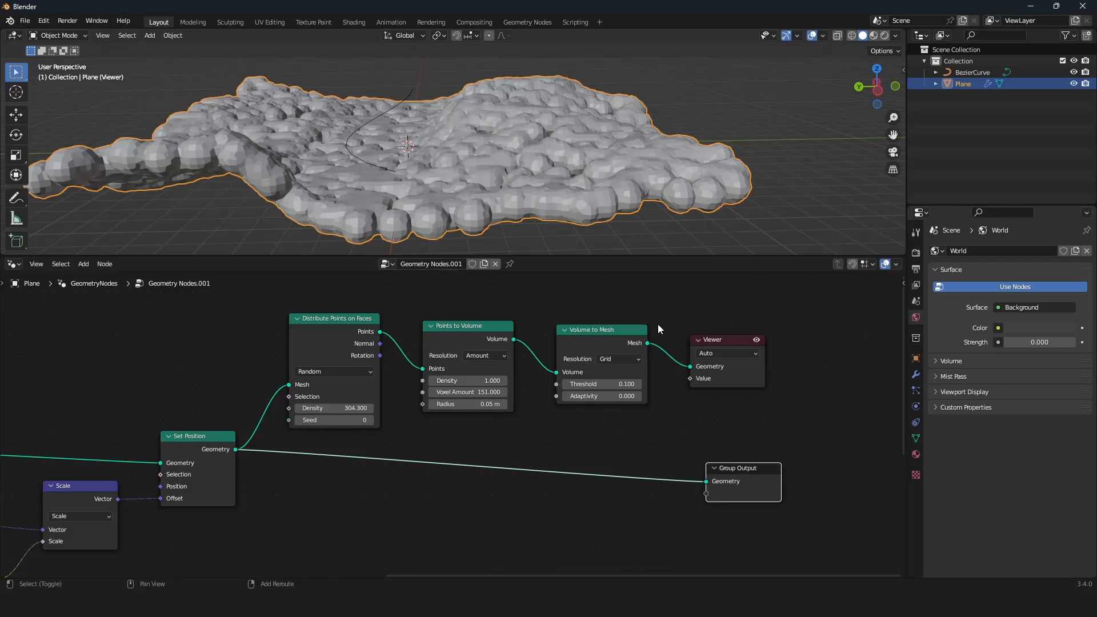
pyautogui.hotkey('shift', 'a')
pyautogui.moveTo(615, 165)
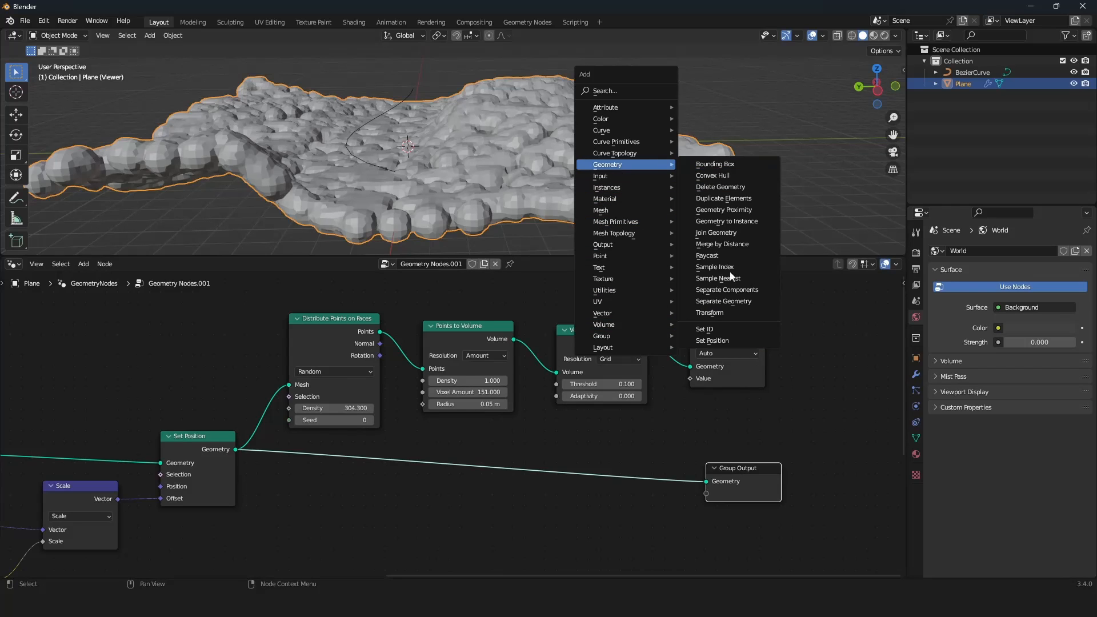
pyautogui.click(717, 233)
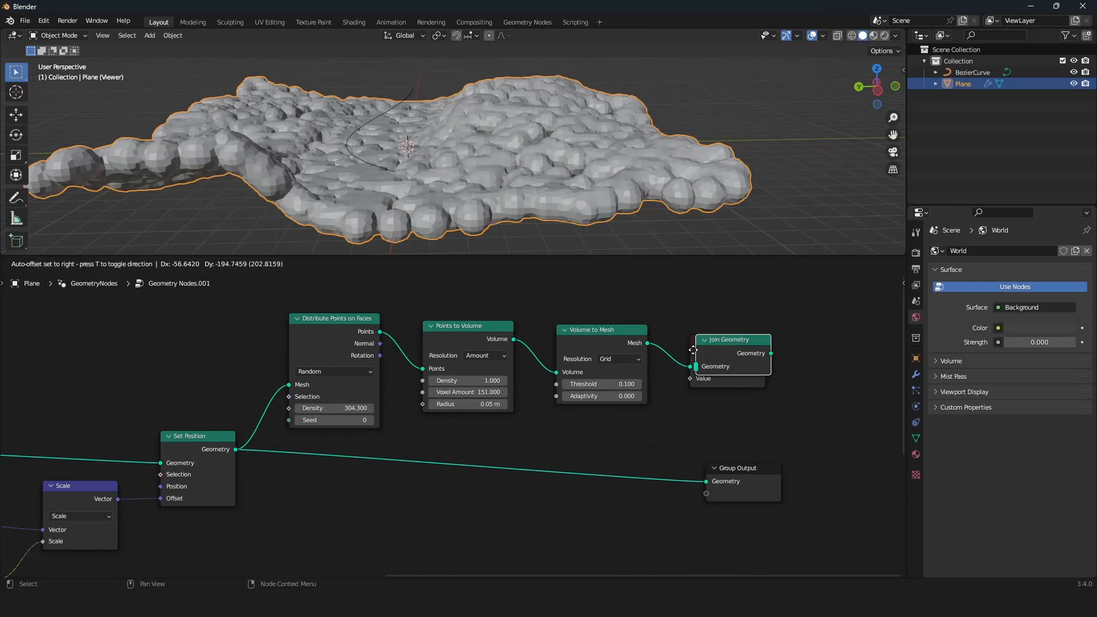
pyautogui.click(687, 363)
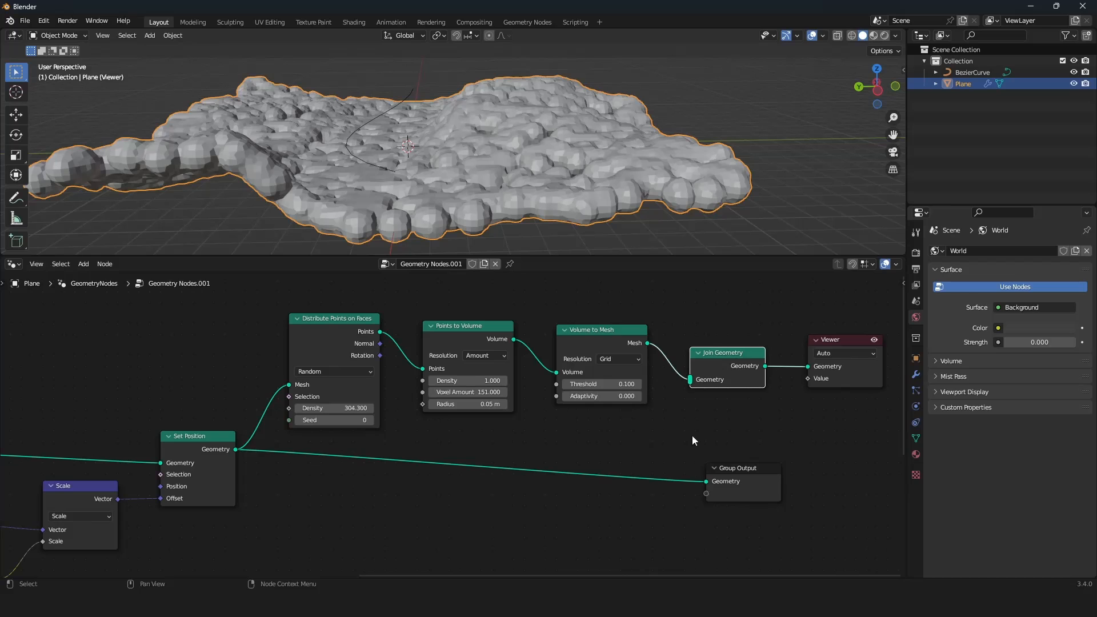
# Reroute the Set Position geometry into Join Geometry and connect the Join Geometry output to the Group Output
pyautogui.moveTo(704, 479); pyautogui.dragTo(690, 380)
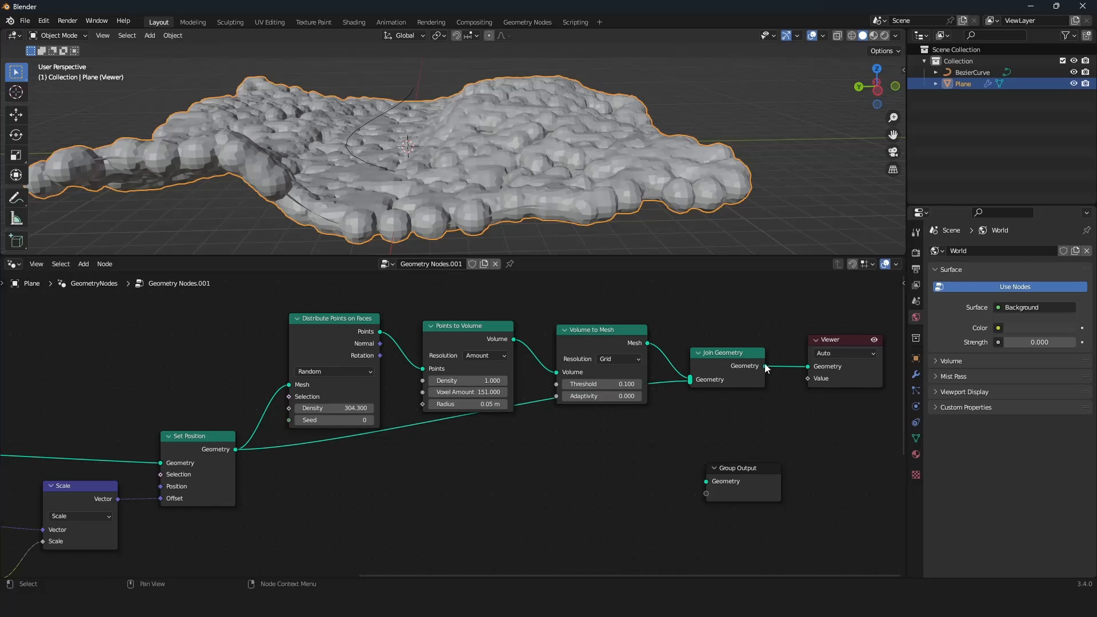
pyautogui.moveTo(764, 367); pyautogui.dragTo(847, 421)
pyautogui.scroll(-2, 481, 193)
pyautogui.moveTo(481, 193); pyautogui.dragTo(513, 201, button='middle')
pyautogui.scroll(1, 498, 204)
pyautogui.scroll(1, 498, 204)
pyautogui.scroll(1, 478, 211)
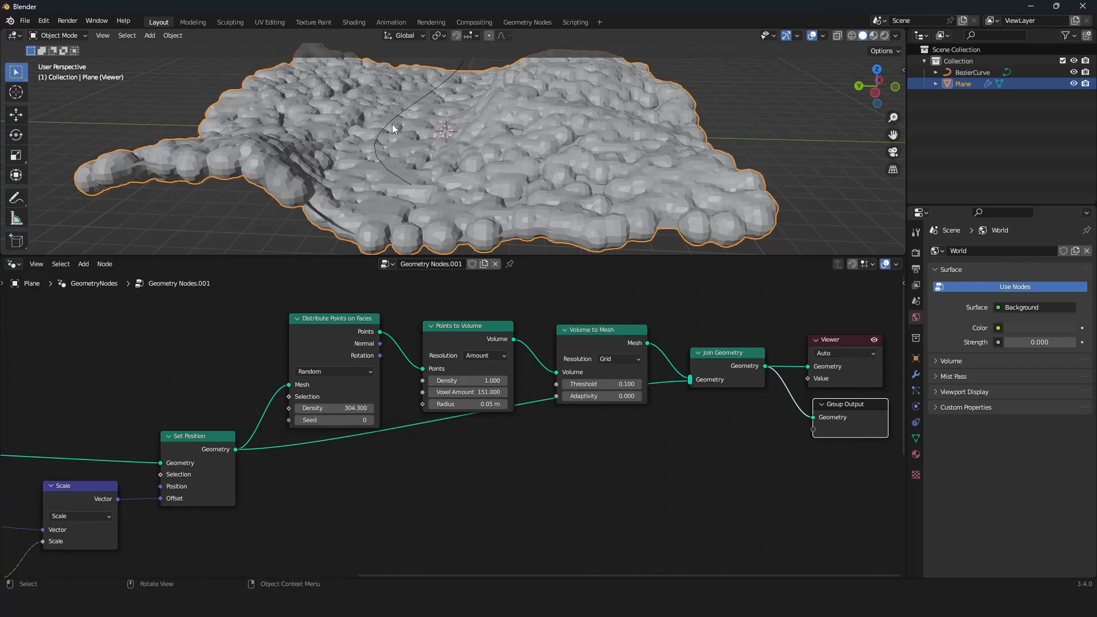
# Connect the Color output of the Geometry Proximity ColorRamp to the Points to Volume Radius input
pyautogui.scroll(-4, 416, 480)
pyautogui.moveTo(416, 480); pyautogui.dragTo(529, 410, button='middle')
pyautogui.scroll(1, 529, 410)
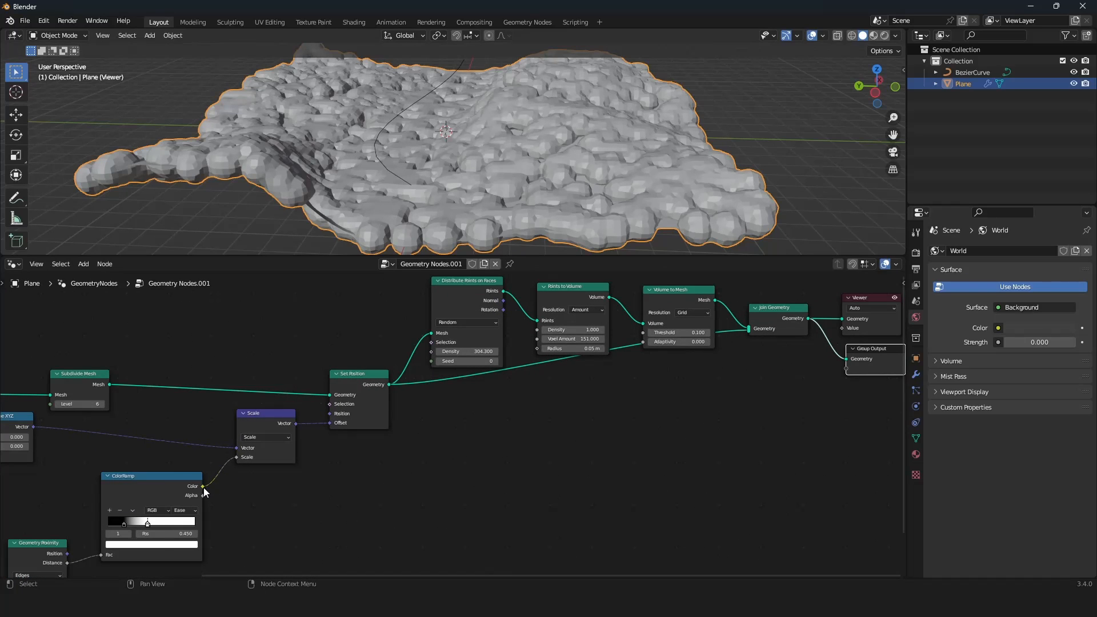
pyautogui.moveTo(267, 496); pyautogui.dragTo(452, 384, button='middle')
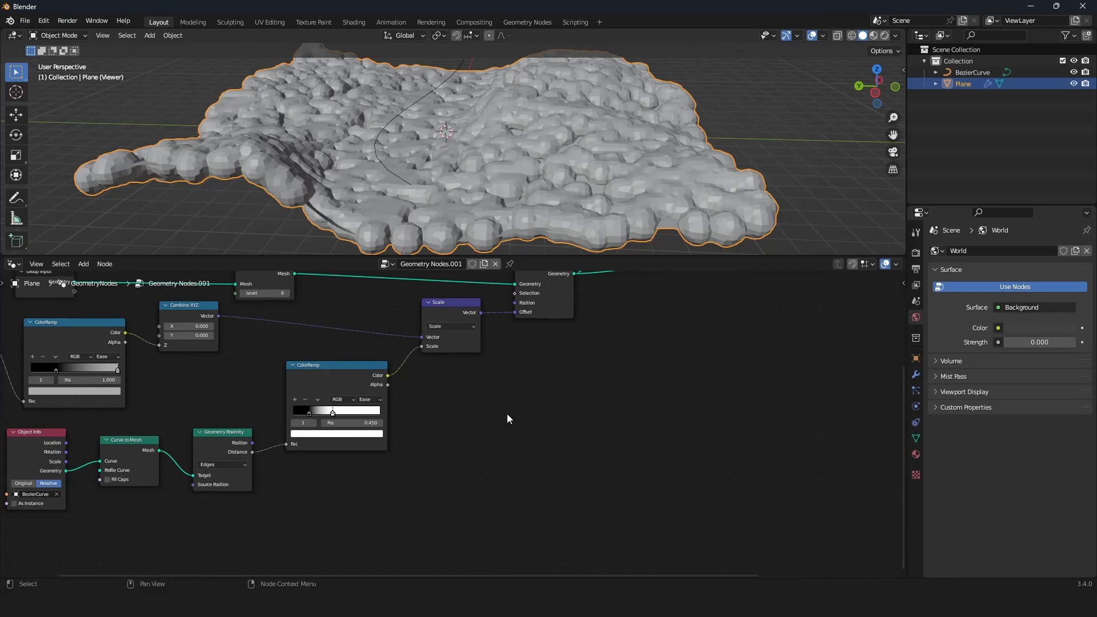
pyautogui.moveTo(508, 419); pyautogui.dragTo(324, 497, button='middle')
pyautogui.moveTo(204, 454); pyautogui.dragTo(547, 317)
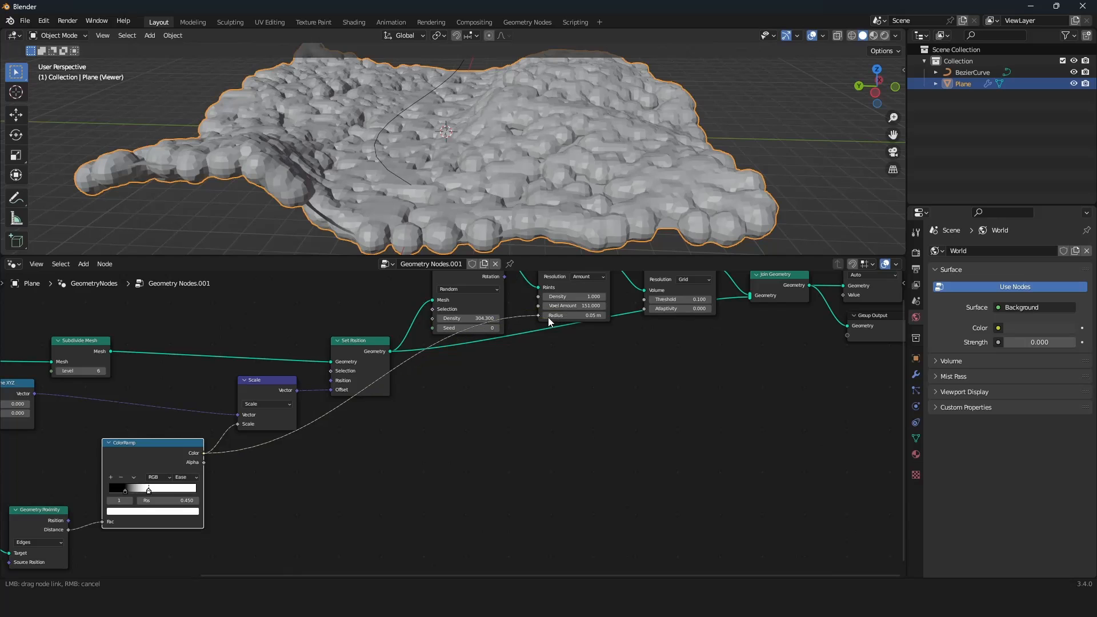
pyautogui.scroll(-7, 483, 191)
pyautogui.moveTo(477, 179)
pyautogui.mouseDown(button='middle')
pyautogui.moveTo(484, 225)
pyautogui.moveTo(476, 46)
pyautogui.moveTo(485, 202)
pyautogui.moveTo(484, 190)
pyautogui.mouseUp(button='middle')
pyautogui.scroll(2, 97, 514)
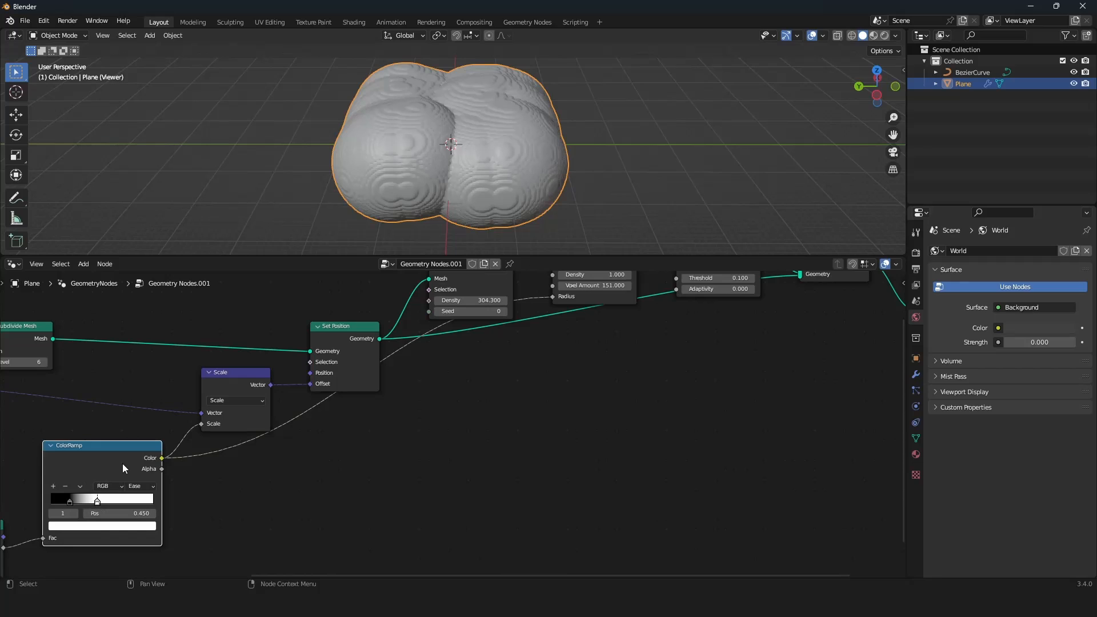
# Insert a Map Range node on the link between the ColorRamp and the Points to Volume Radius
pyautogui.hotkey('shift', 'a')
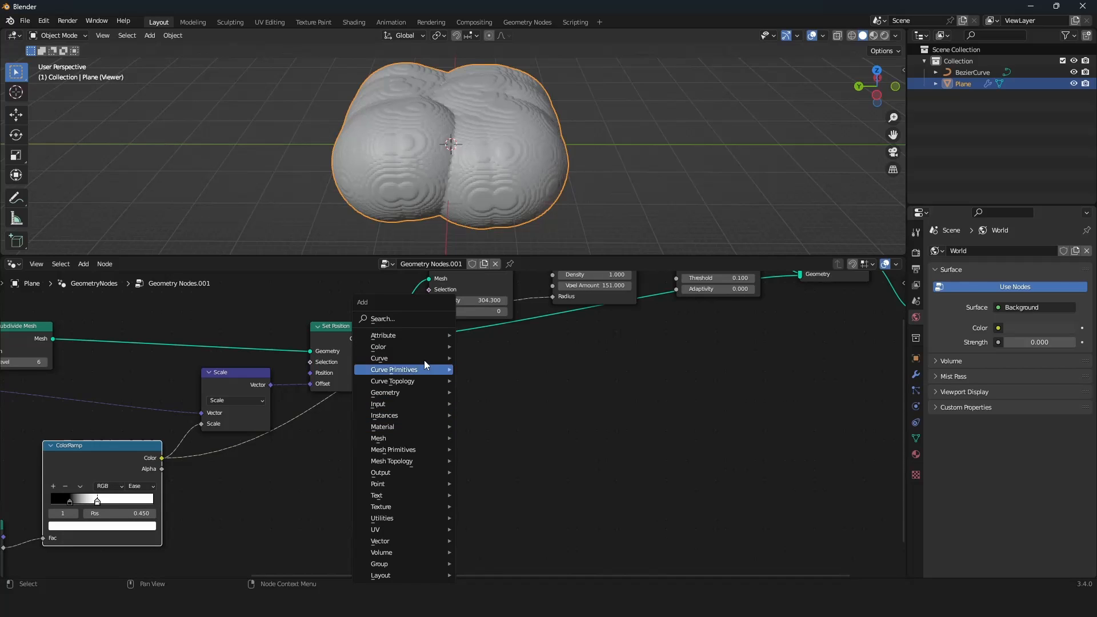
pyautogui.click(416, 316)
pyautogui.write('map')
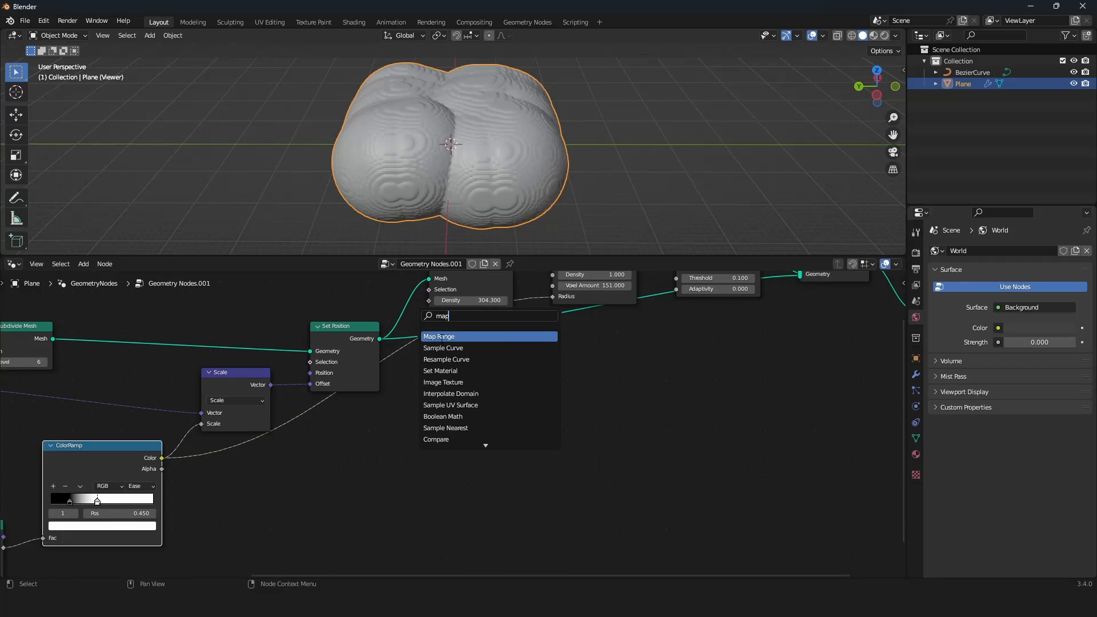
pyautogui.click(441, 337)
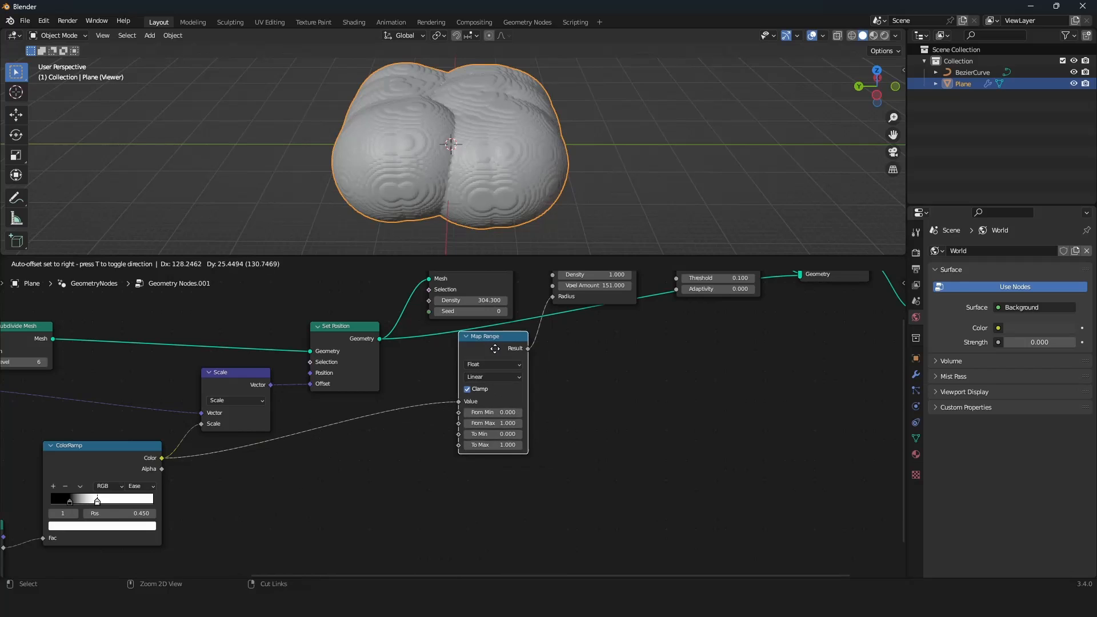
pyautogui.click(495, 349)
# Set the Map Range To Max value to 0.05
pyautogui.scroll(3, 568, 402)
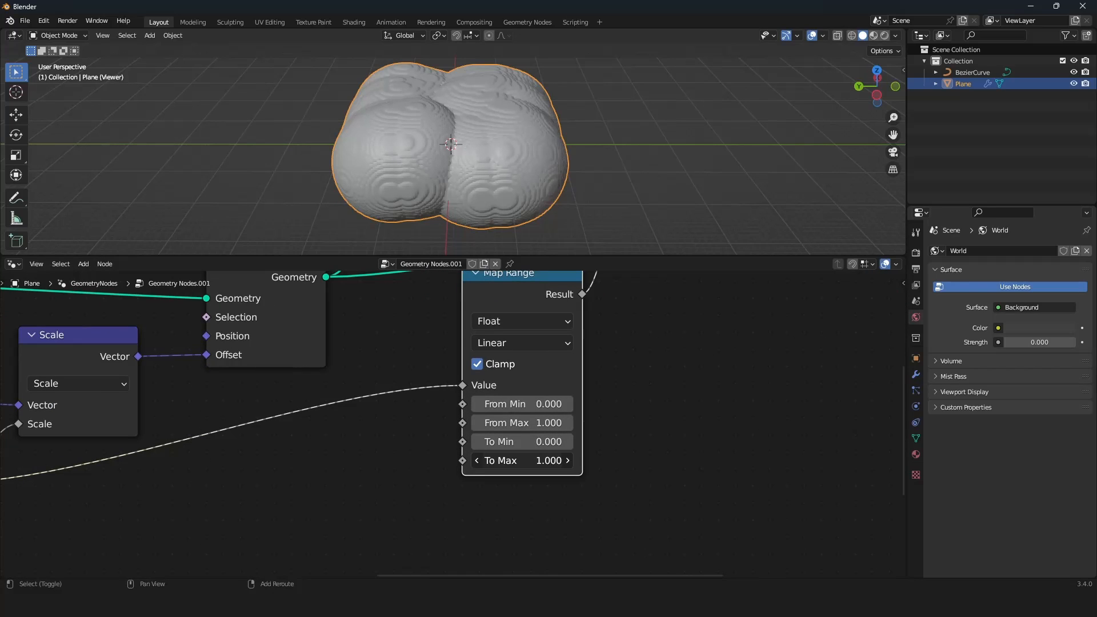
pyautogui.moveTo(523, 461); pyautogui.dragTo(468, 461)
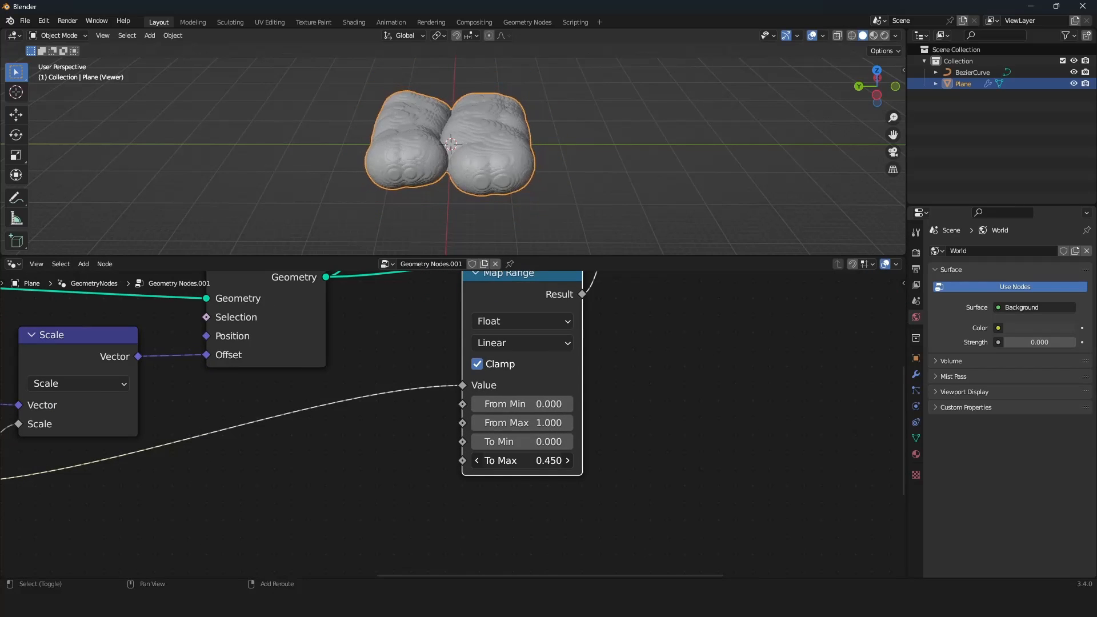
pyautogui.click(517, 461)
pyautogui.write('0.01')
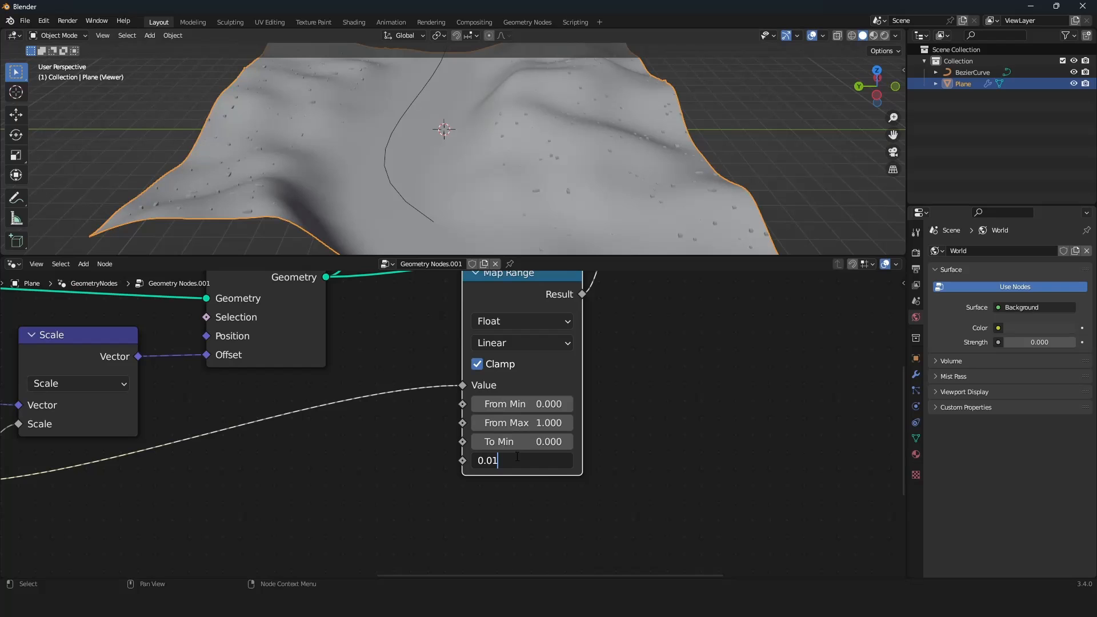
pyautogui.write('5')
pyautogui.press('Return')
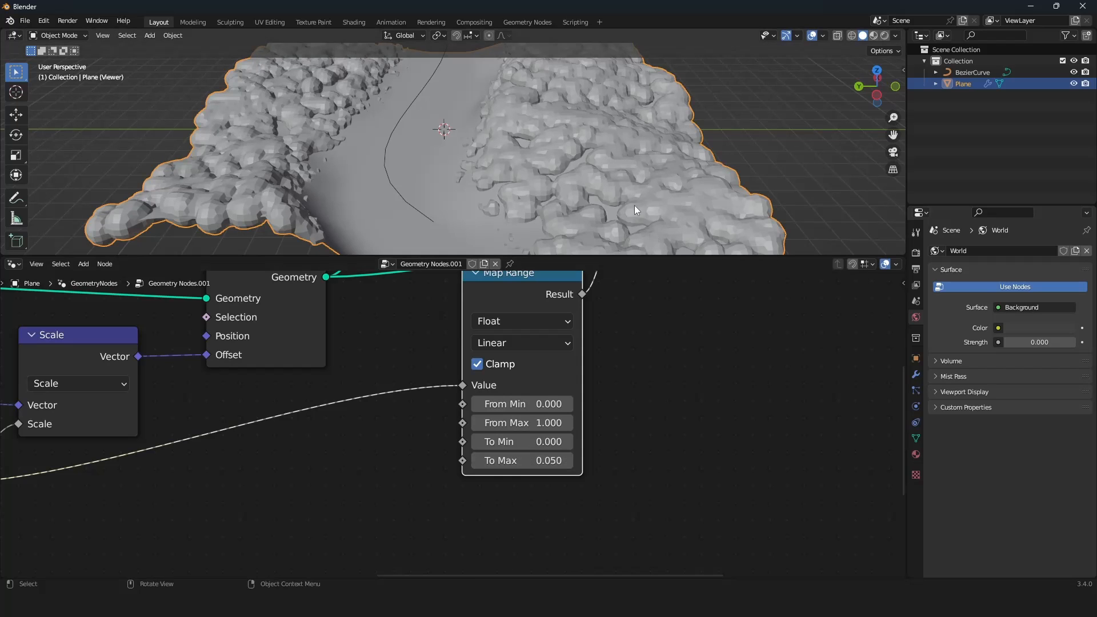
pyautogui.scroll(-2, 569, 148)
pyautogui.moveTo(567, 146)
pyautogui.mouseDown(button='middle')
pyautogui.moveTo(579, 198)
pyautogui.moveTo(566, 151)
pyautogui.mouseUp(button='middle')
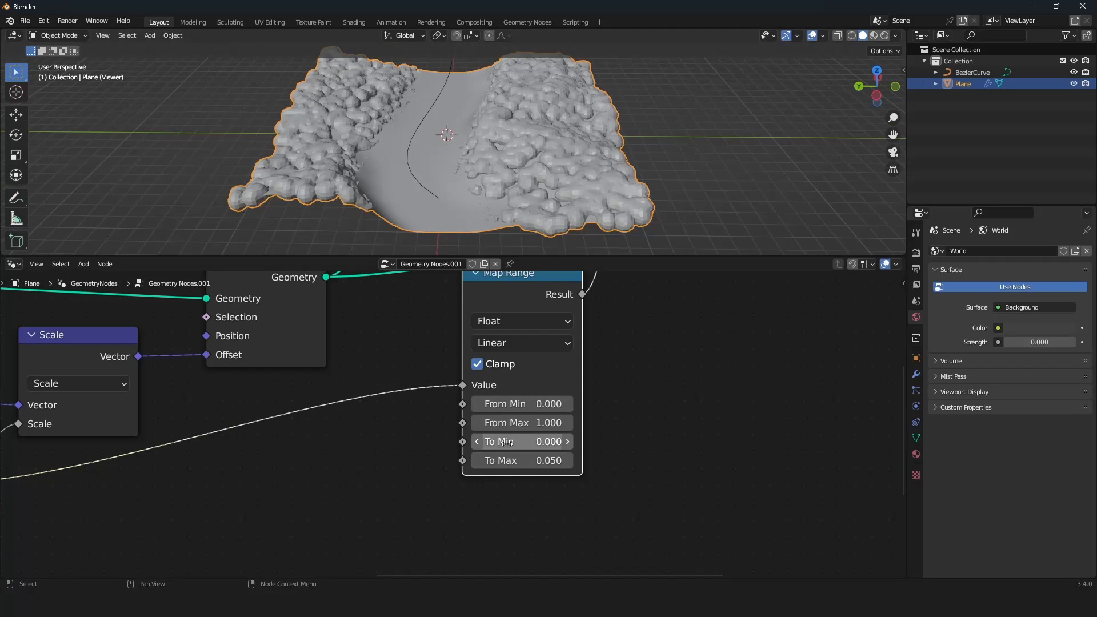
# Set the Map Range To Min value to 0.01
pyautogui.moveTo(523, 423)
pyautogui.mouseDown()
pyautogui.moveTo(457, 423)
pyautogui.moveTo(492, 423)
pyautogui.moveTo(523, 404)
pyautogui.mouseUp()
pyautogui.rightClick(492, 423)
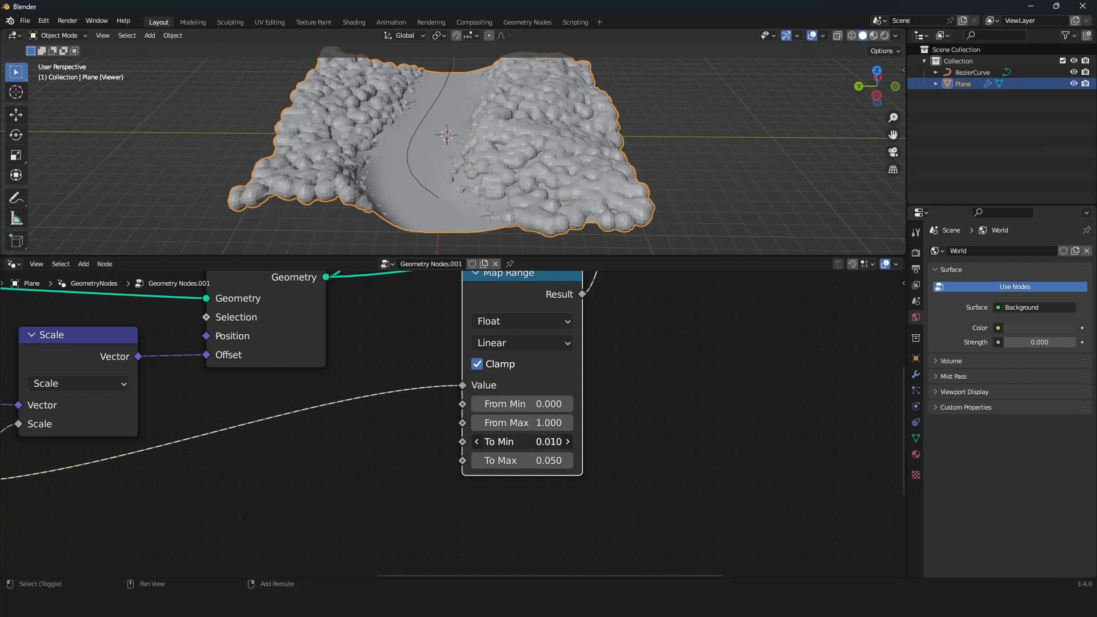
pyautogui.moveTo(514, 442); pyautogui.dragTo(522, 442)
pyautogui.scroll(-2, 493, 189)
pyautogui.moveTo(493, 188); pyautogui.dragTo(472, 164, button='middle')
pyautogui.scroll(2, 472, 165)
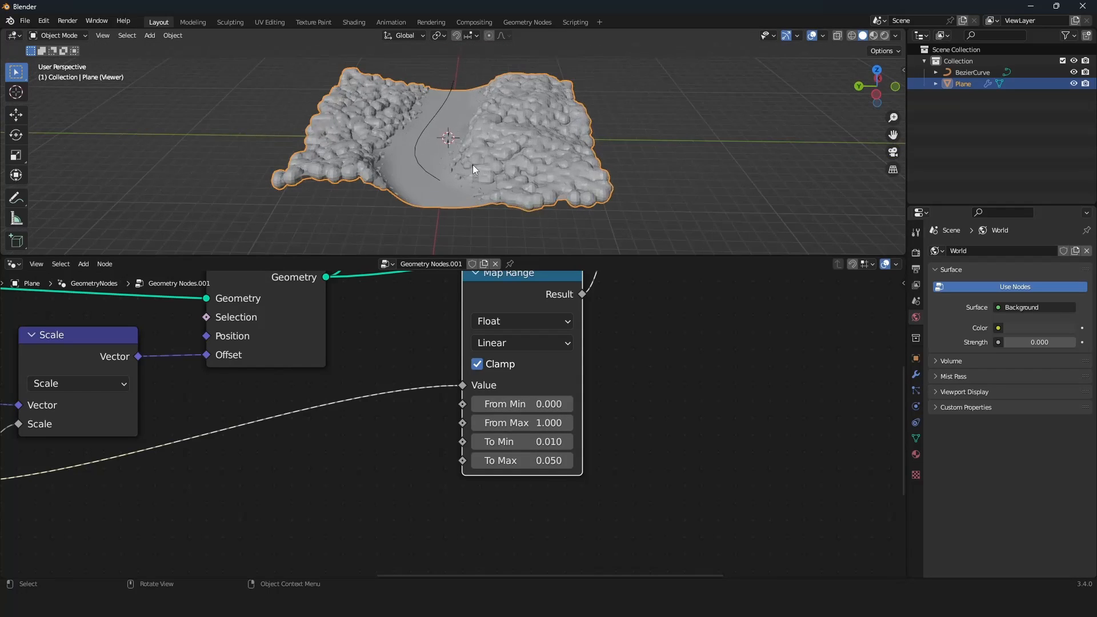
# Rotate the Bezier curve's front control point around the Z axis in Edit Mode, then reselect the terrain plane in Object Mode
pyautogui.click(445, 184)
pyautogui.press('Tab')
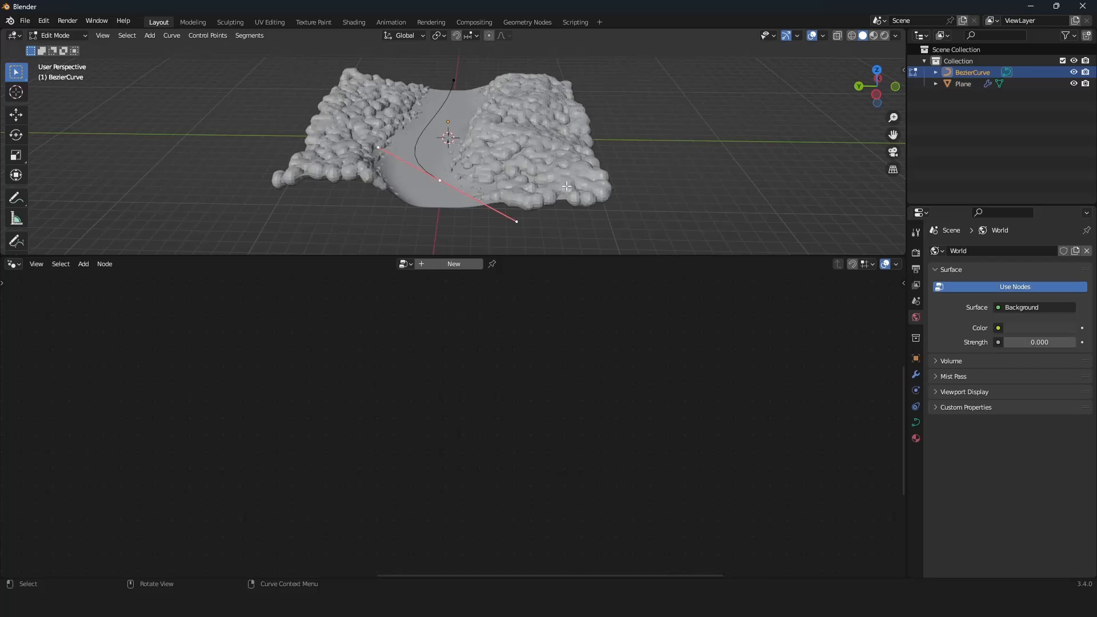
pyautogui.press('r')
pyautogui.press('z')
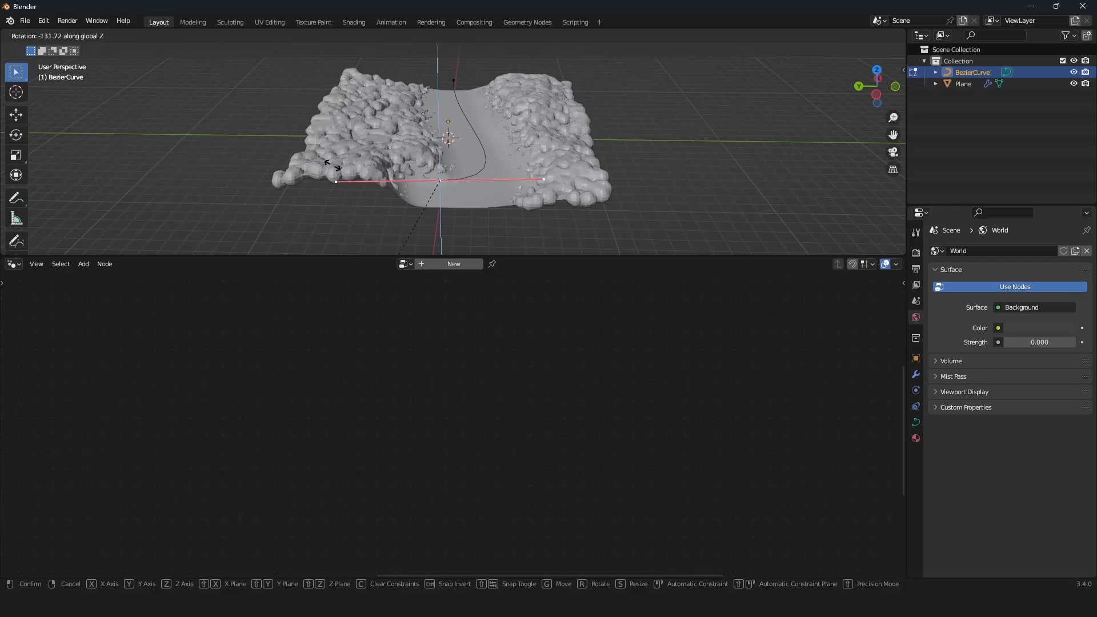
pyautogui.click(738, 233)
pyautogui.scroll(-2, 495, 191)
pyautogui.moveTo(492, 190); pyautogui.dragTo(528, 185, button='middle')
pyautogui.press('Tab')
pyautogui.scroll(3, 528, 185)
pyautogui.click(540, 164)
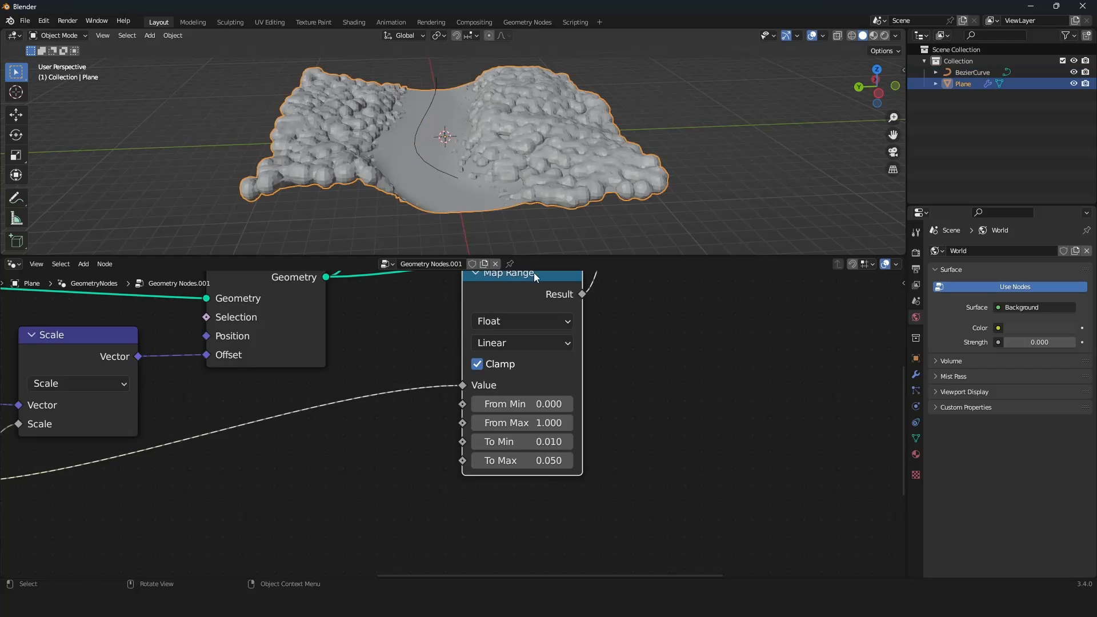
# Move the Join Geometry, Viewer and Group Output nodes together away from Volume to Mesh to make room between them
pyautogui.scroll(-5, 558, 392)
pyautogui.scroll(3, 406, 447)
pyautogui.scroll(2, 509, 422)
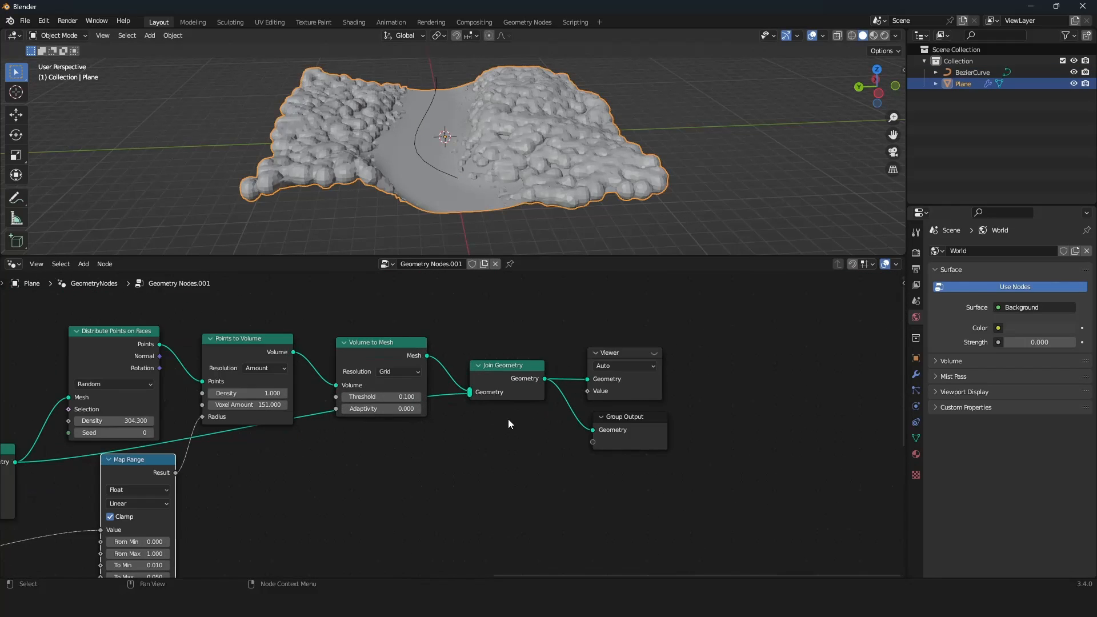
pyautogui.moveTo(664, 353); pyautogui.dragTo(455, 500)
pyautogui.moveTo(455, 405); pyautogui.dragTo(556, 456)
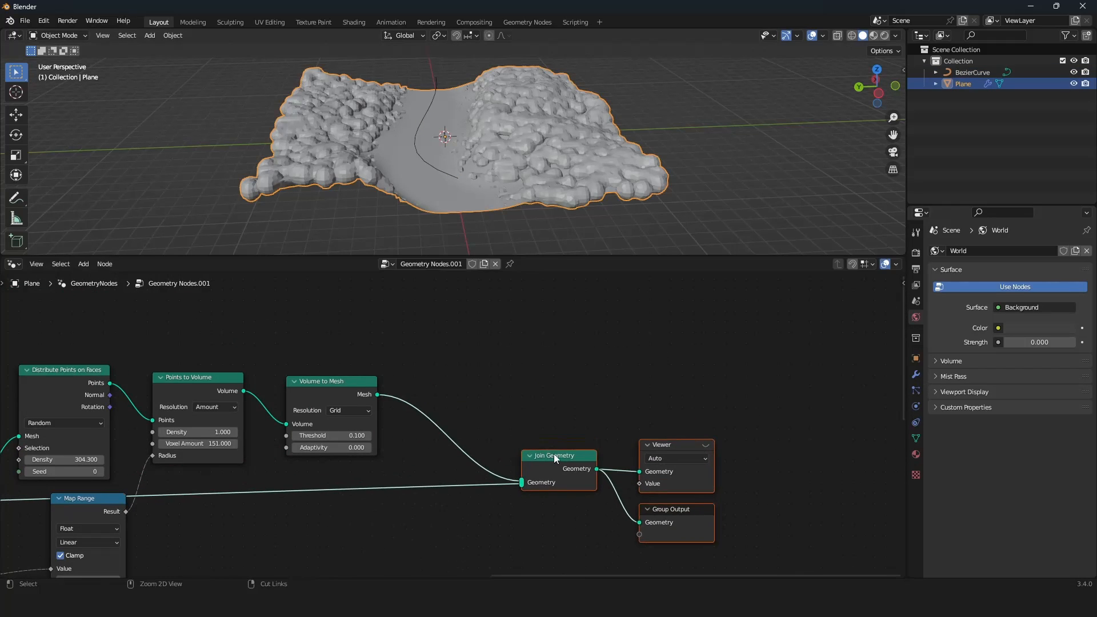
# Insert a Set Shade Smooth node between Volume to Mesh and Join Geometry
pyautogui.scroll(1, 540, 389)
pyautogui.scroll(4, 502, 200)
pyautogui.moveTo(557, 190); pyautogui.dragTo(475, 177, button='middle')
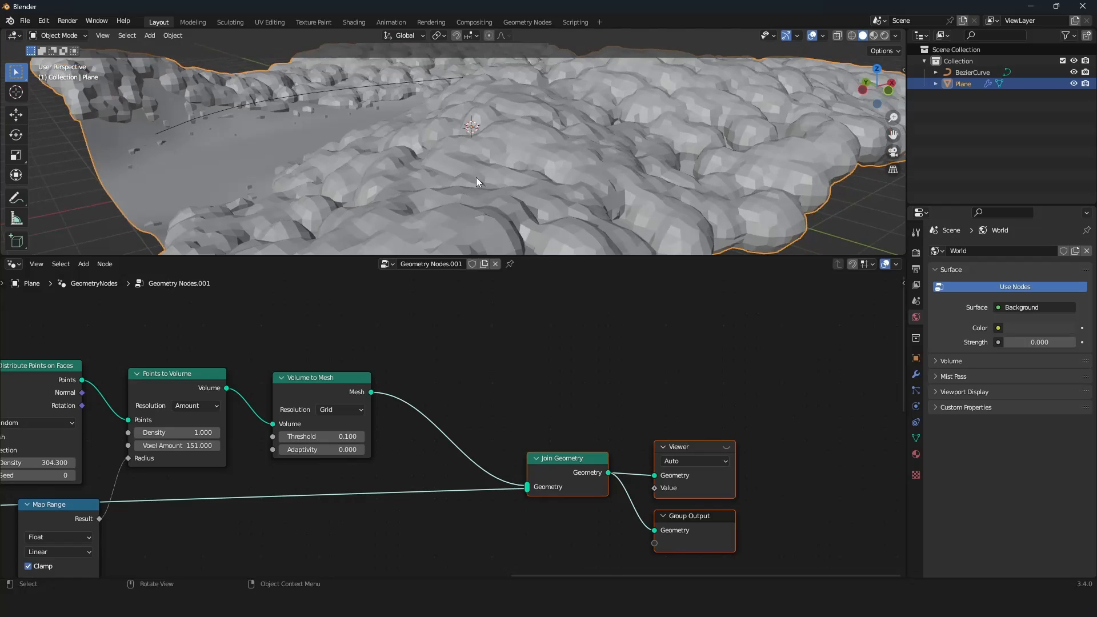
pyautogui.scroll(2, 476, 177)
pyautogui.scroll(-5, 477, 162)
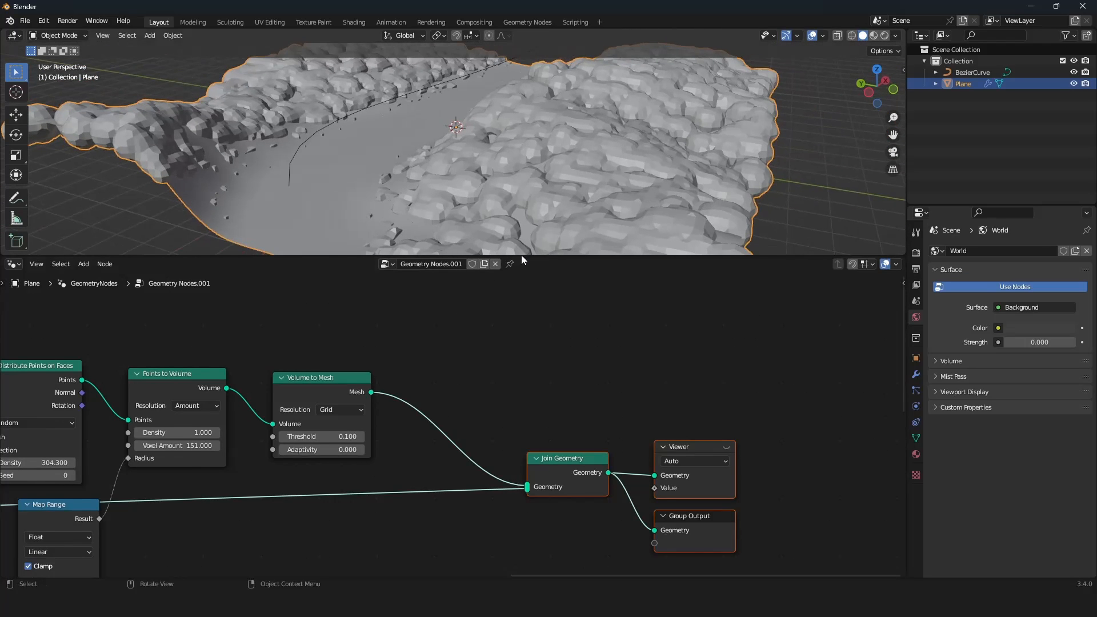
pyautogui.moveTo(470, 409); pyautogui.dragTo(487, 402, button='middle')
pyautogui.hotkey('shift', 'a')
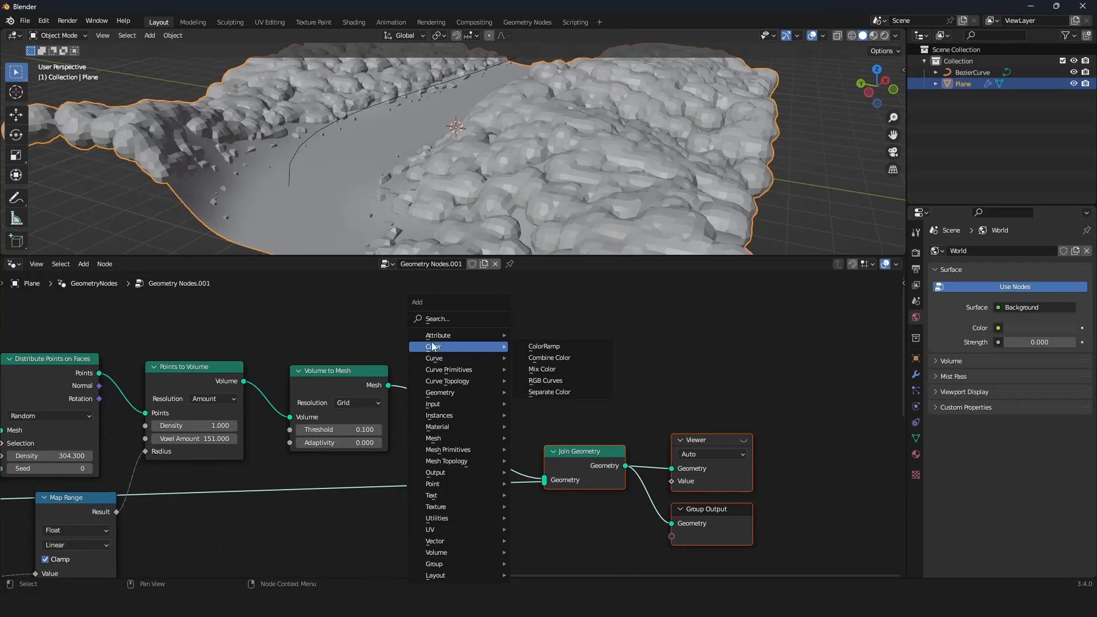
pyautogui.moveTo(441, 437)
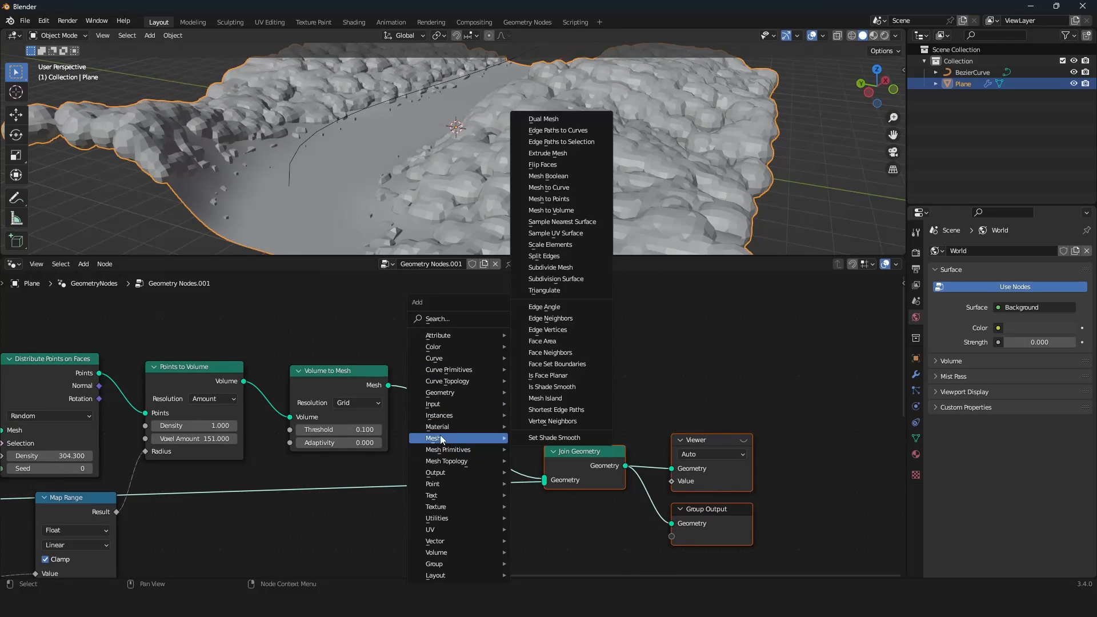
pyautogui.click(553, 438)
pyautogui.click(420, 386)
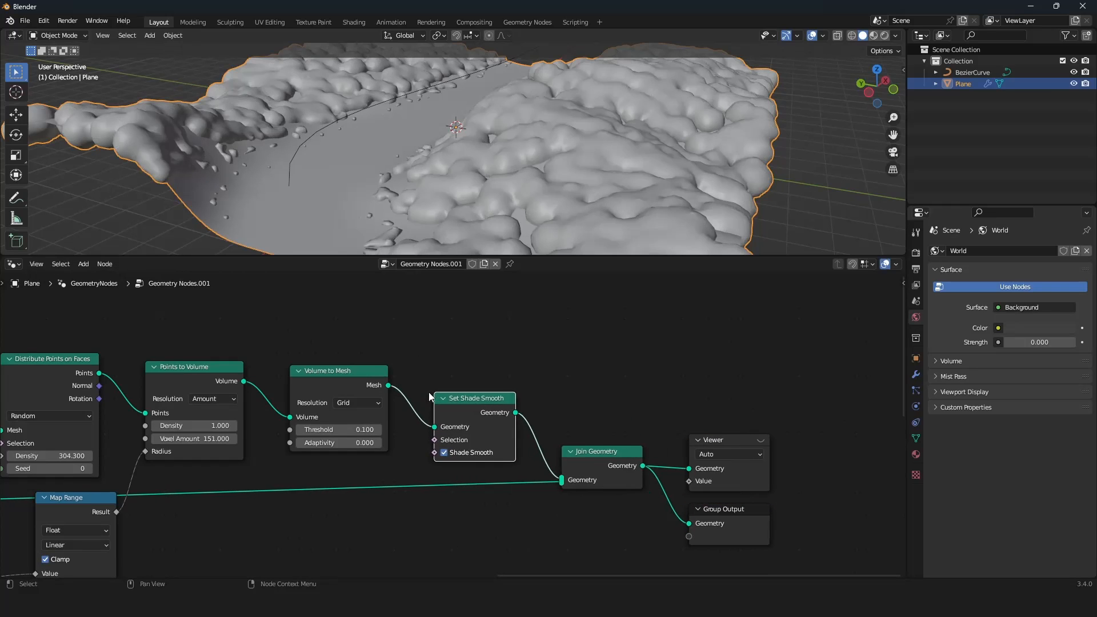
# Examine the smooth-shaded terrain as a whole and the full node tree from Group Input through to Group Output
pyautogui.scroll(-4, 479, 177)
pyautogui.moveTo(540, 191)
pyautogui.mouseDown(button='middle')
pyautogui.moveTo(509, 201)
pyautogui.moveTo(526, 184)
pyautogui.mouseUp(button='middle')
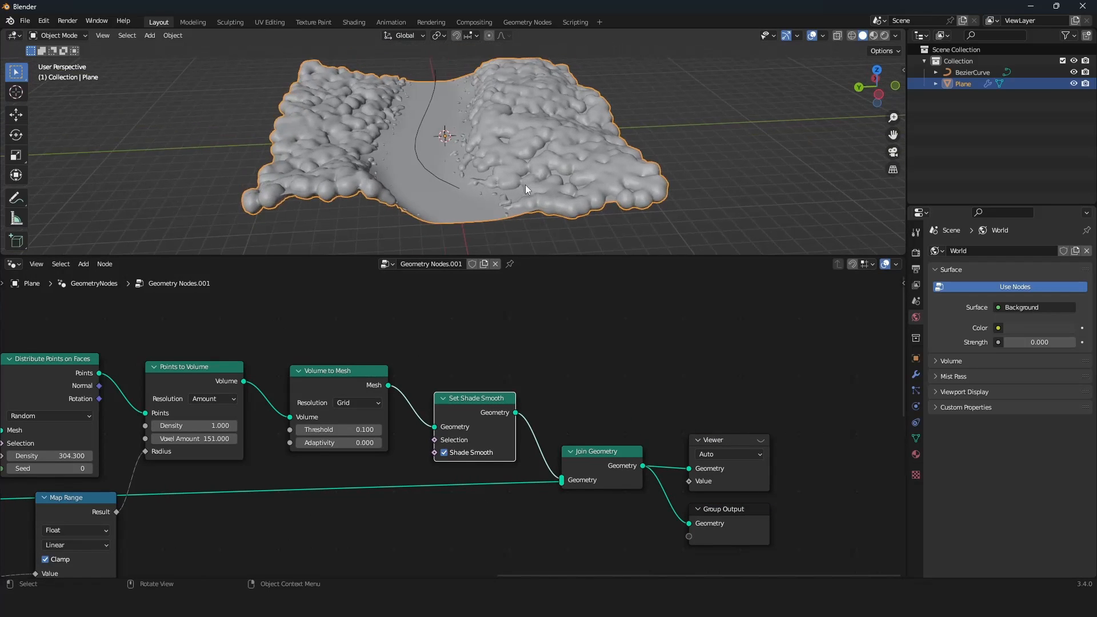
pyautogui.scroll(-3, 638, 375)
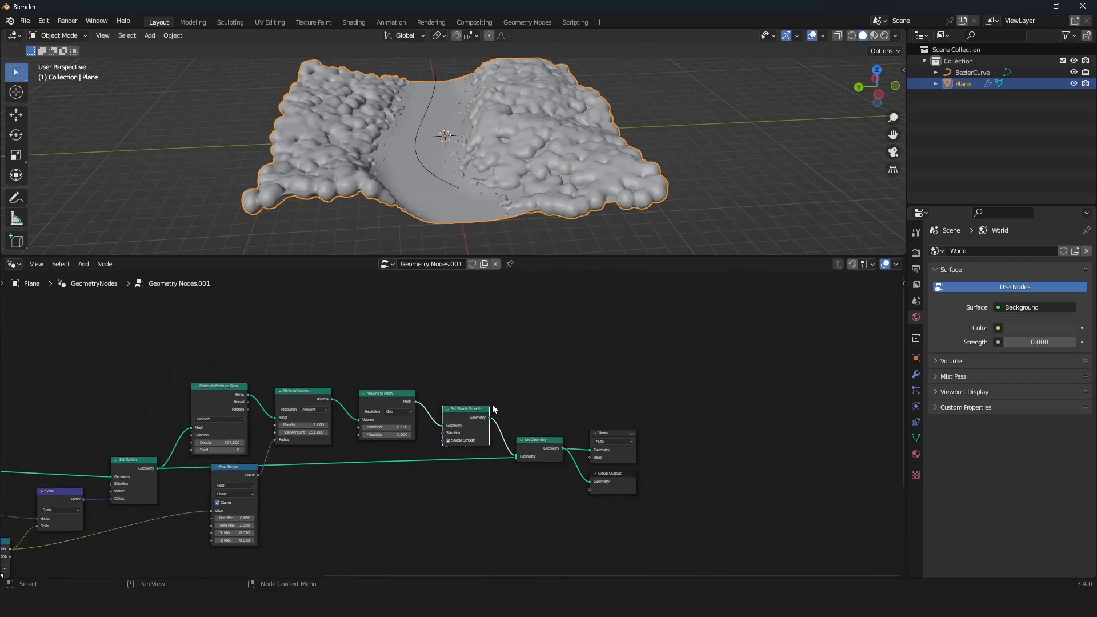
pyautogui.moveTo(492, 403); pyautogui.dragTo(646, 350, button='middle')
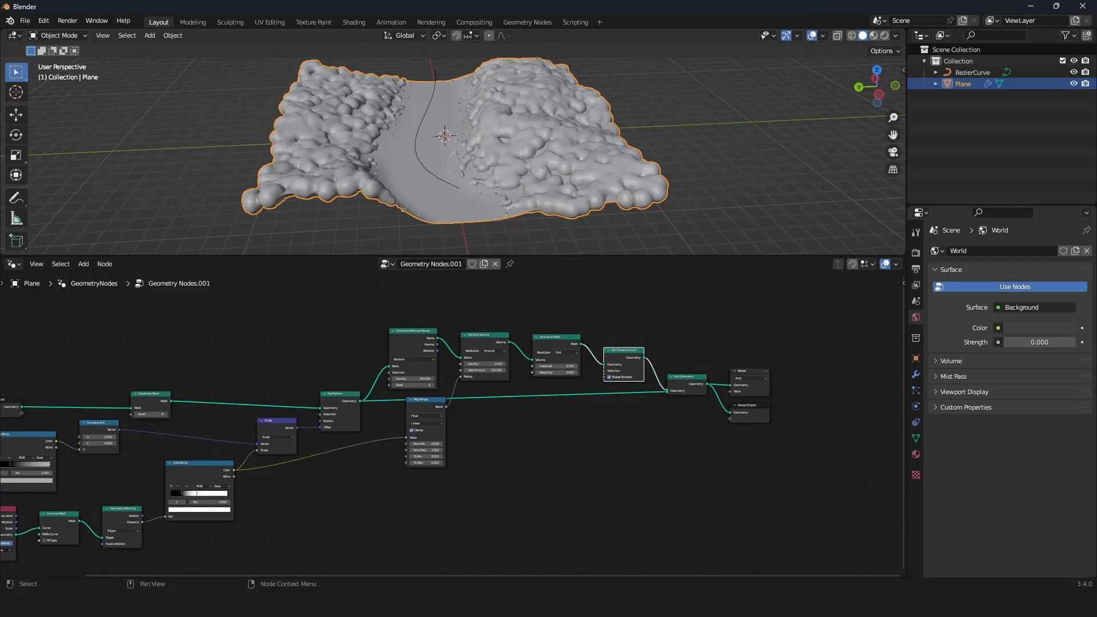
pyautogui.scroll(-4, 508, 448)
pyautogui.moveTo(503, 428); pyautogui.dragTo(534, 421, button='middle')
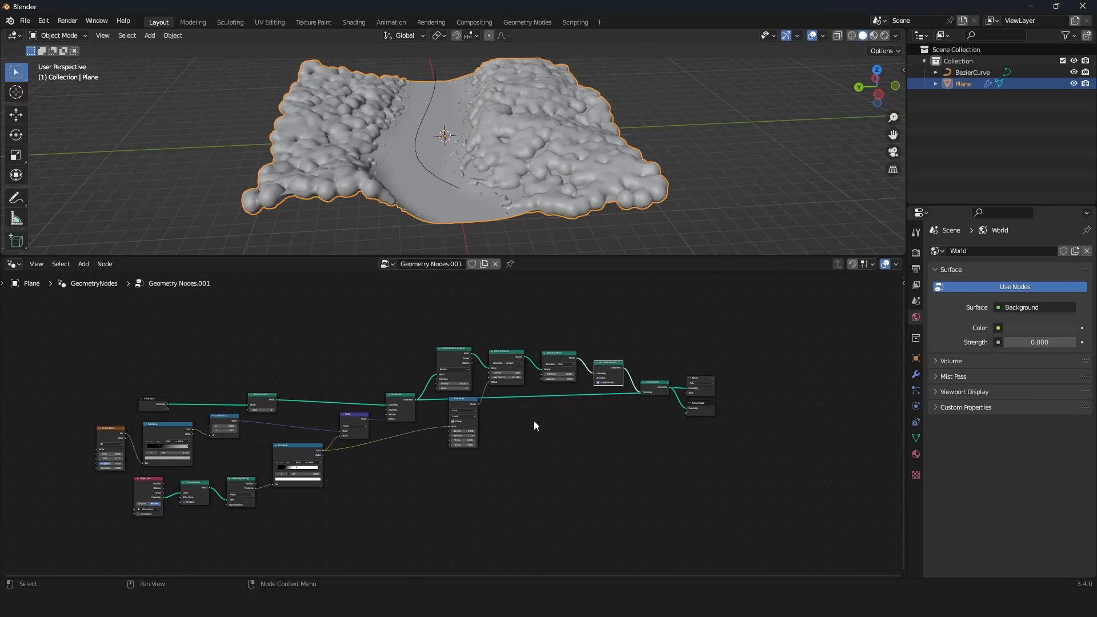
pyautogui.scroll(5, 538, 420)
pyautogui.moveTo(634, 404); pyautogui.dragTo(450, 423, button='middle')
pyautogui.scroll(3, 509, 424)
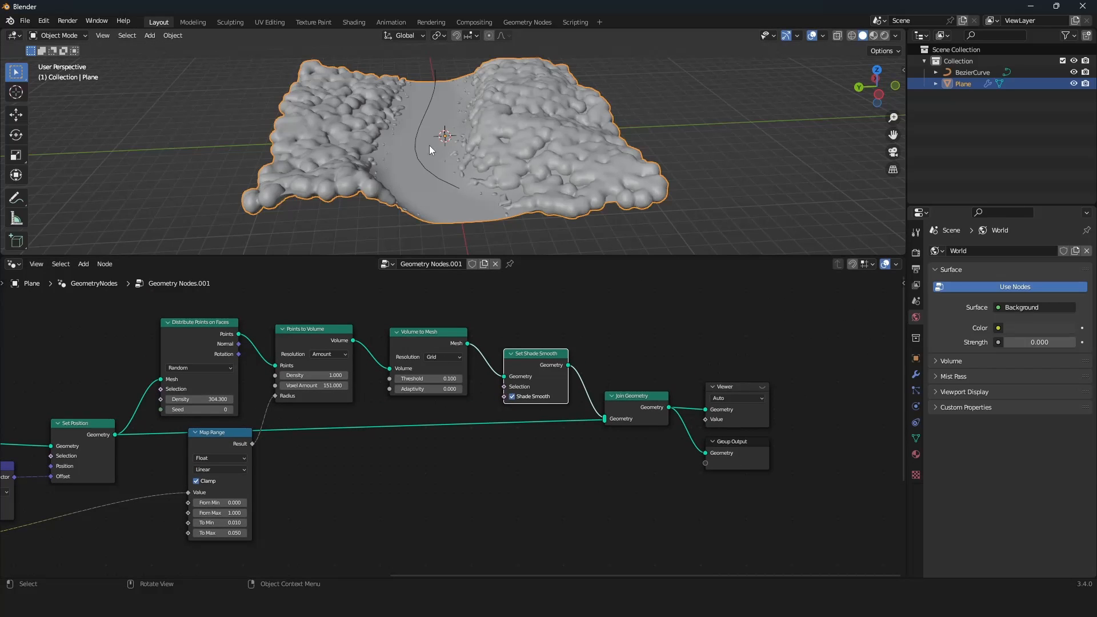
pyautogui.scroll(-4, 518, 413)
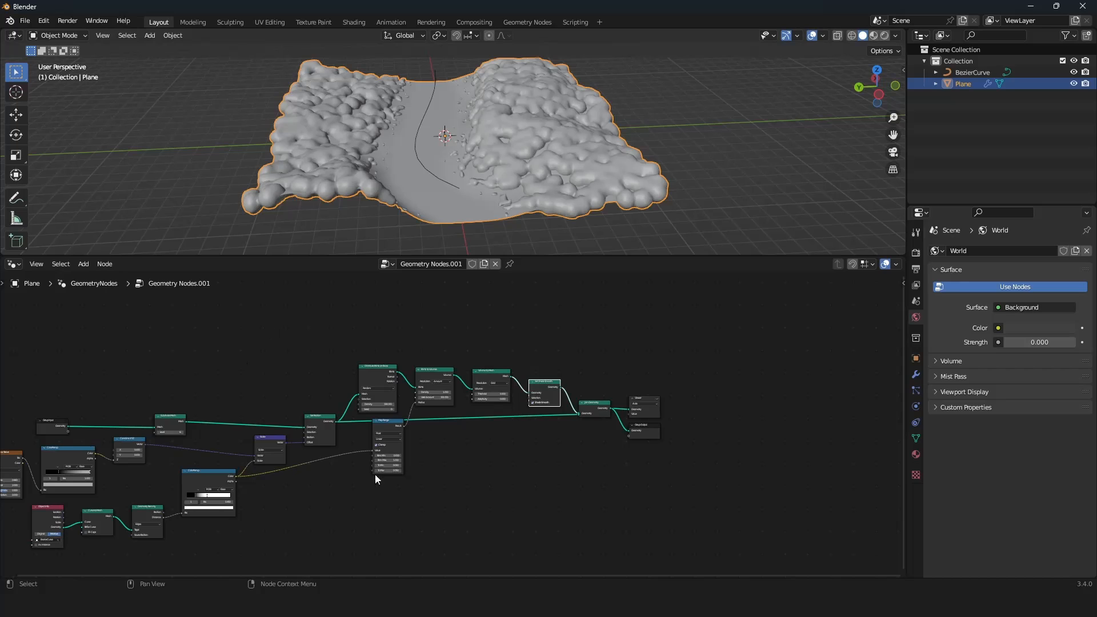
pyautogui.scroll(4, 571, 450)
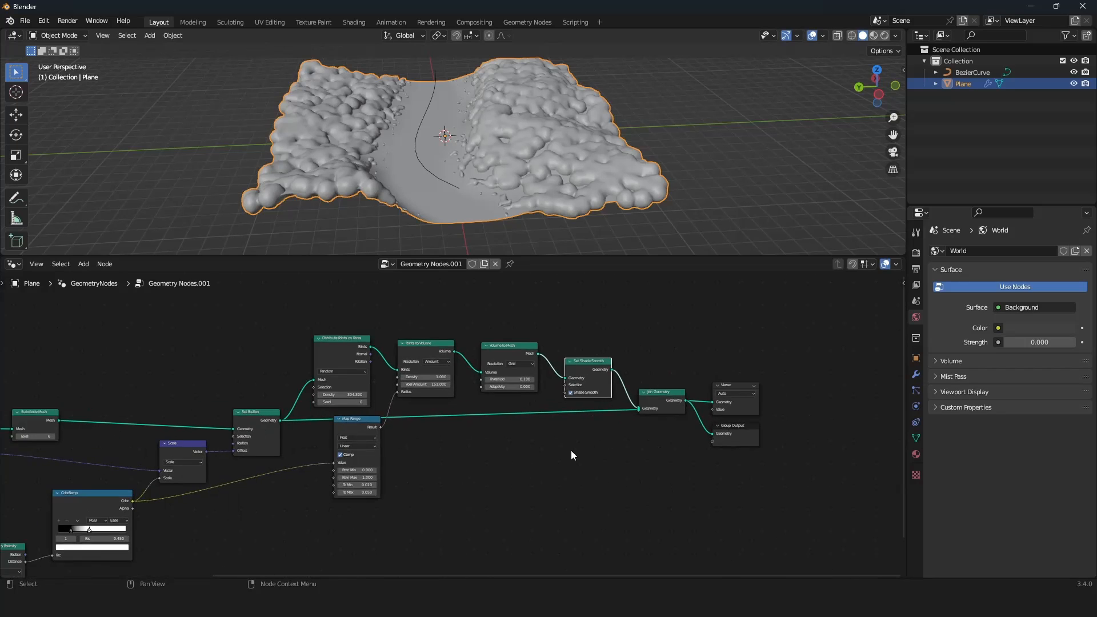
# Add a trial Set Material node near Join Geometry and delete it again
pyautogui.moveTo(601, 399); pyautogui.dragTo(578, 395, button='middle')
pyautogui.hotkey('shift', 'a')
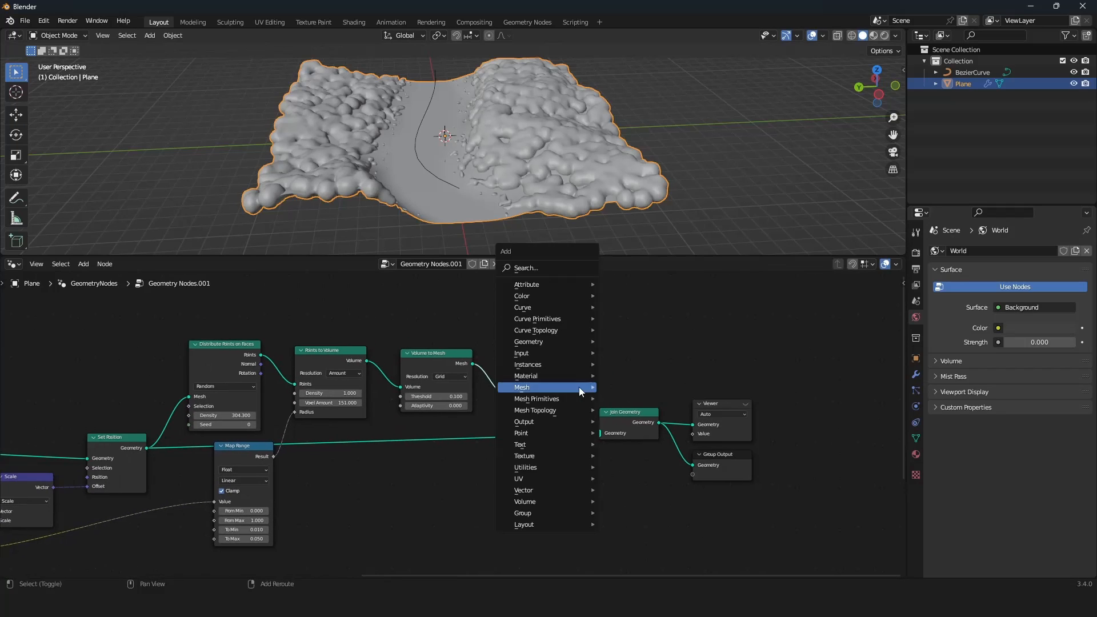
pyautogui.moveTo(536, 377)
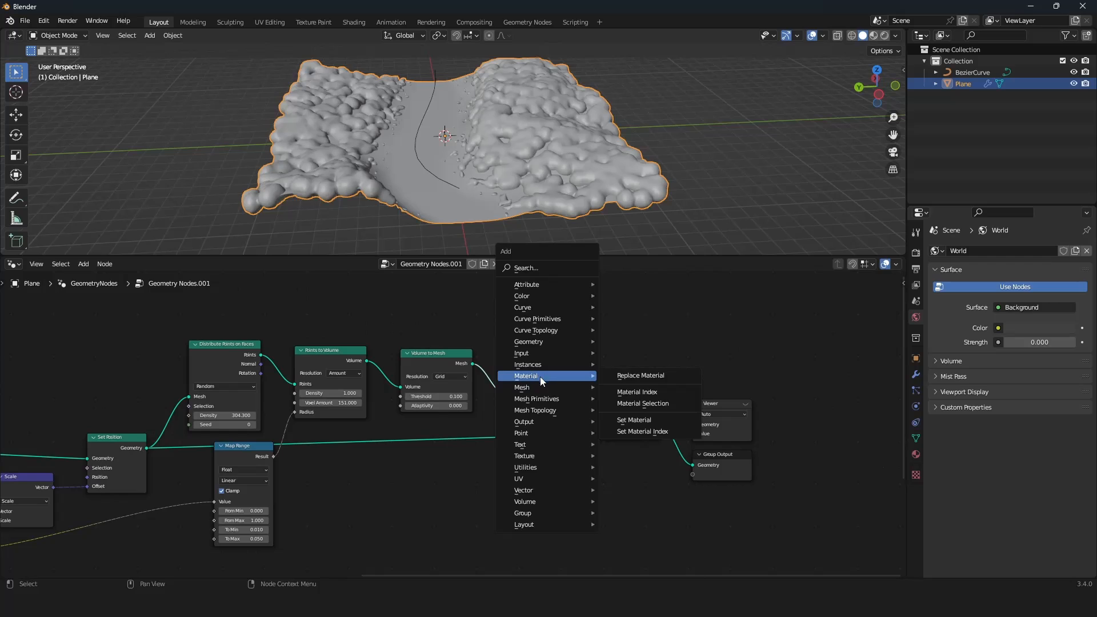
pyautogui.click(653, 421)
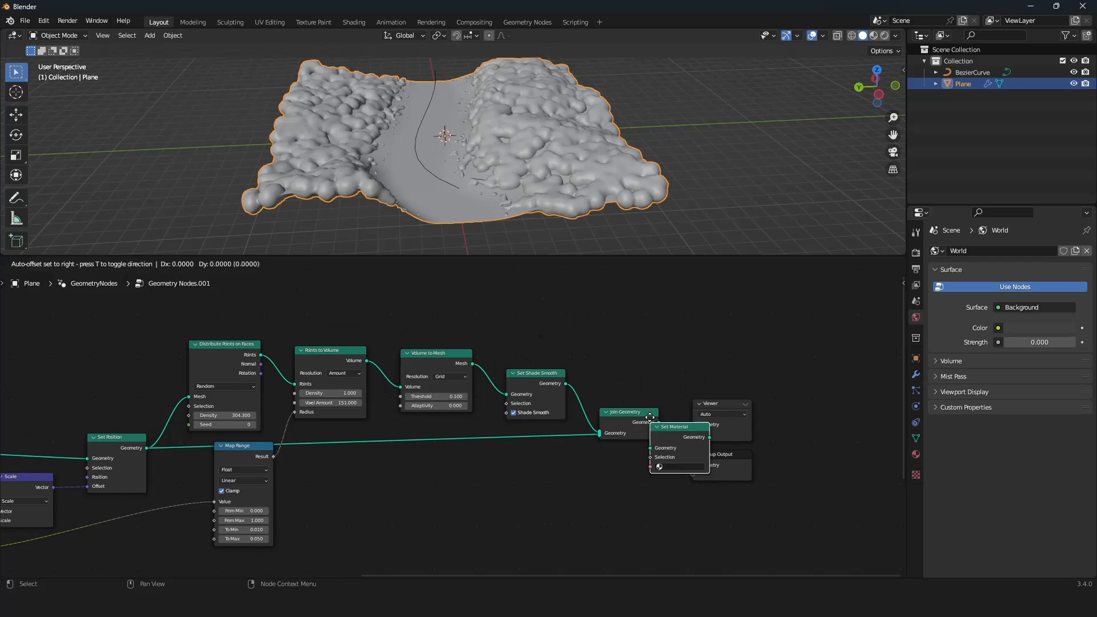
pyautogui.click(625, 358)
pyautogui.press('x')
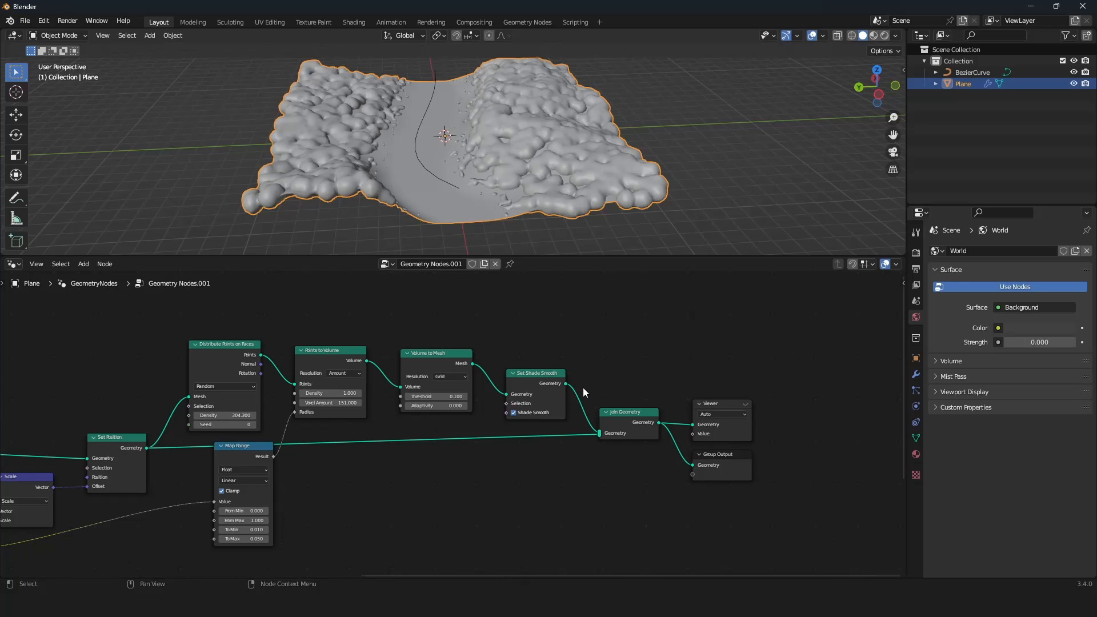
pyautogui.press('Home')
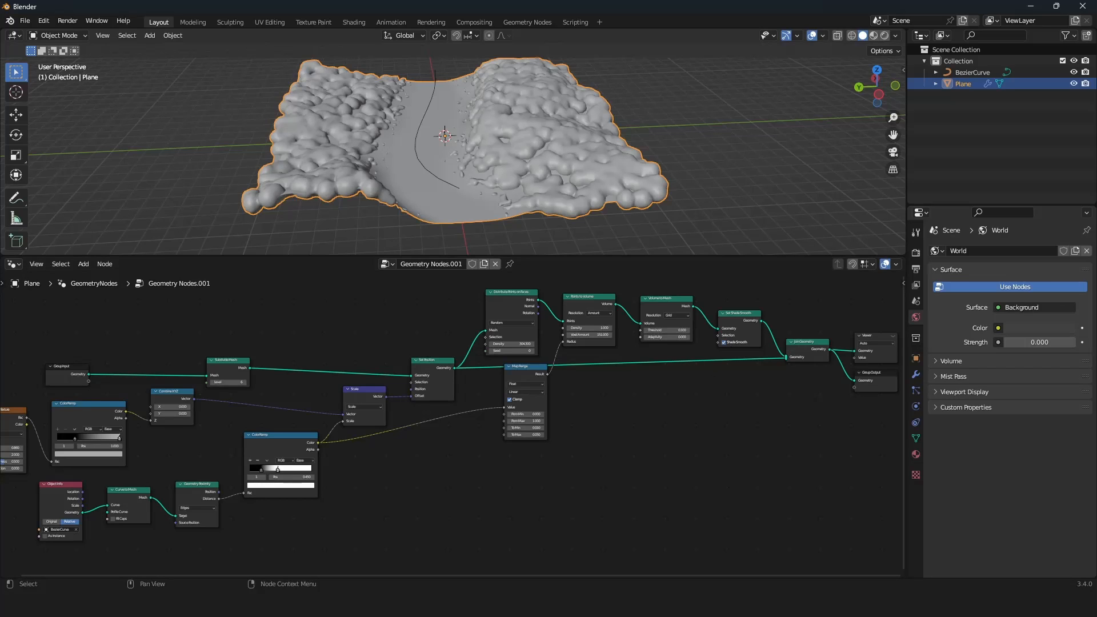
pyautogui.scroll(4, 740, 426)
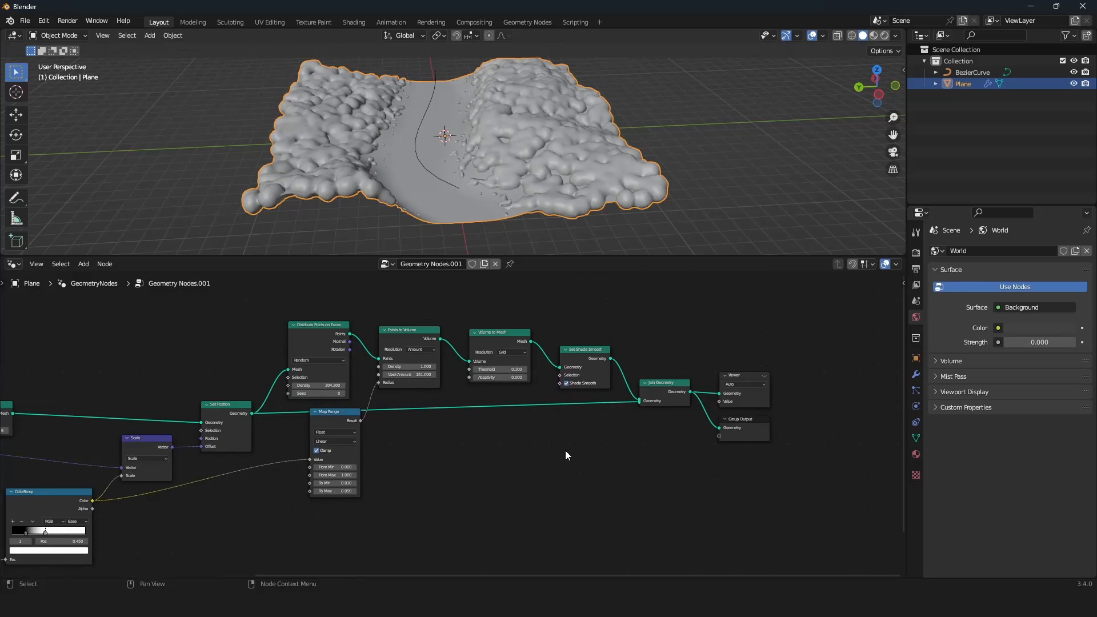
pyautogui.moveTo(591, 429); pyautogui.dragTo(590, 435, button='middle')
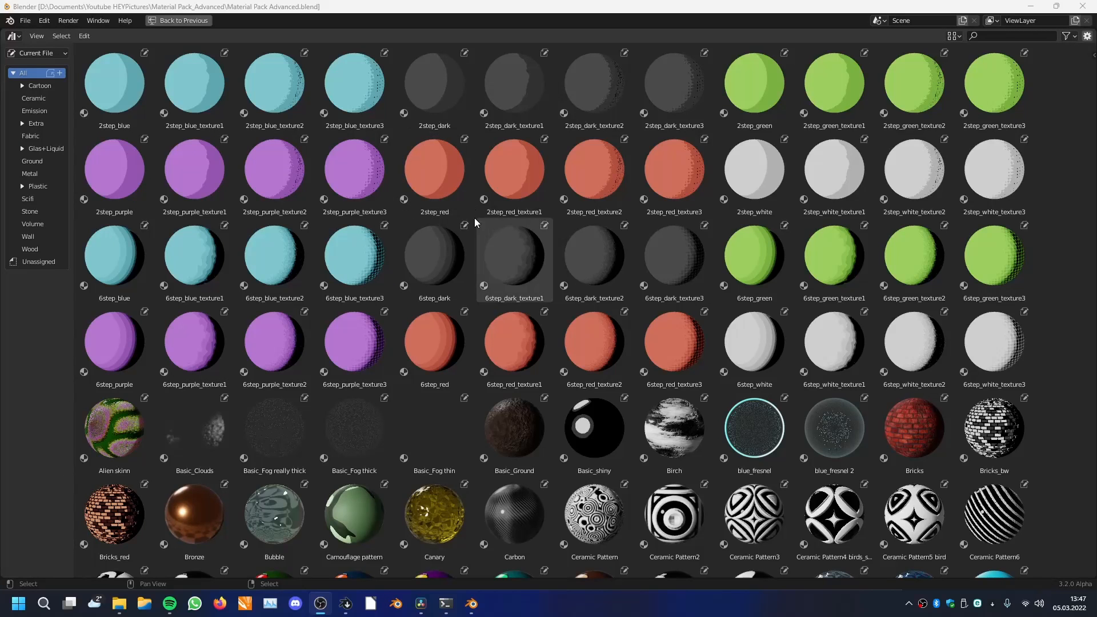
pyautogui.moveTo(475, 223); pyautogui.dragTo(400, 357, button='middle')
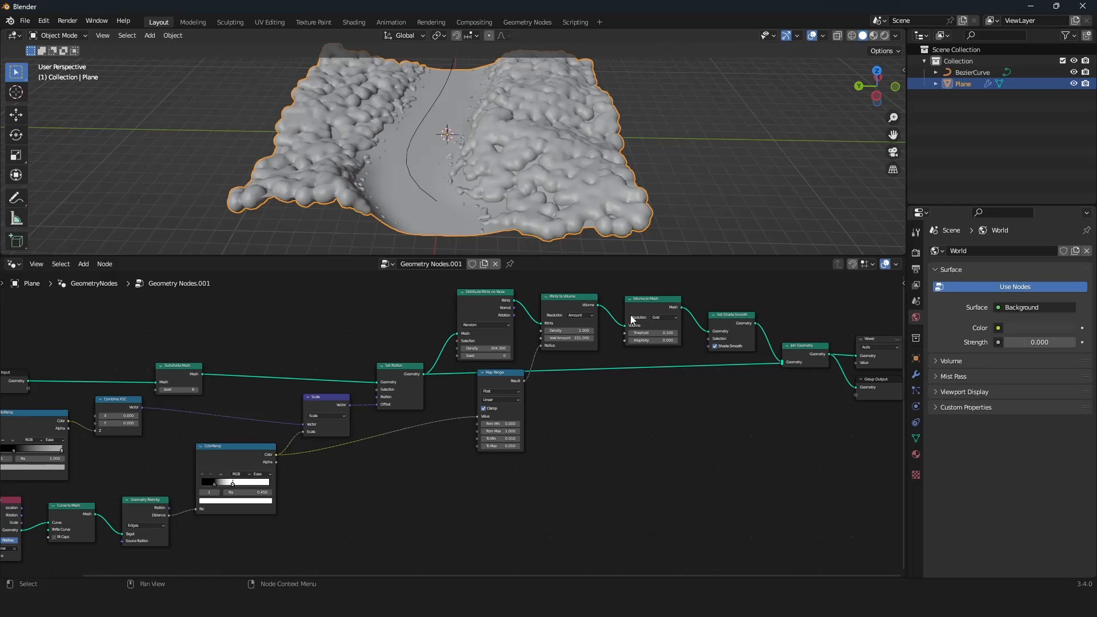
pyautogui.scroll(1, 717, 342)
pyautogui.moveTo(717, 341); pyautogui.dragTo(605, 383, button='middle')
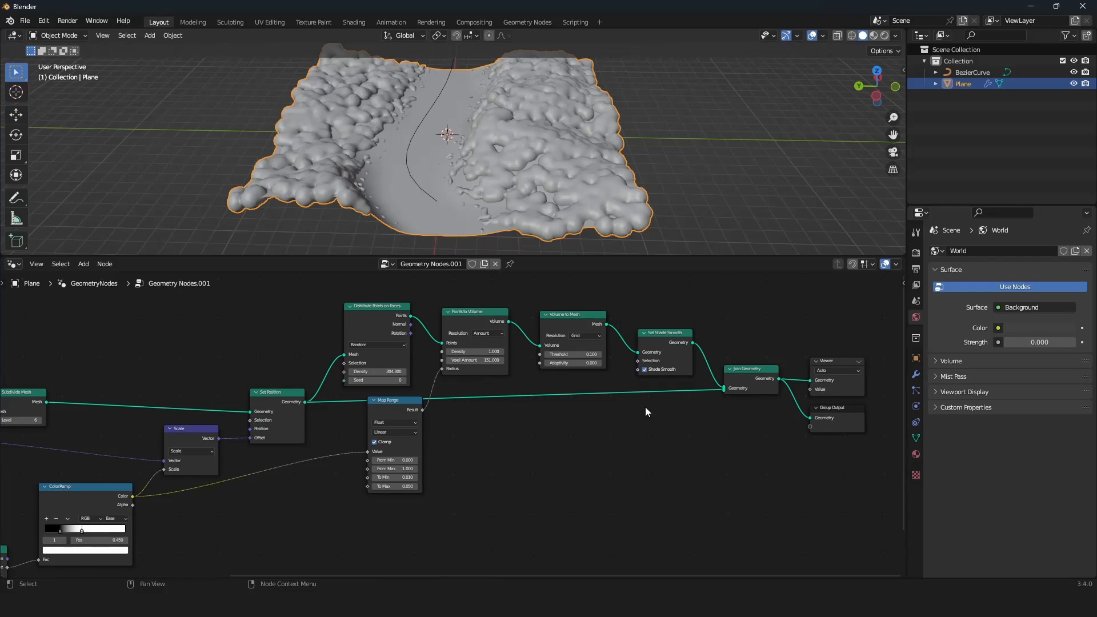
pyautogui.moveTo(680, 403); pyautogui.dragTo(657, 410, button='middle')
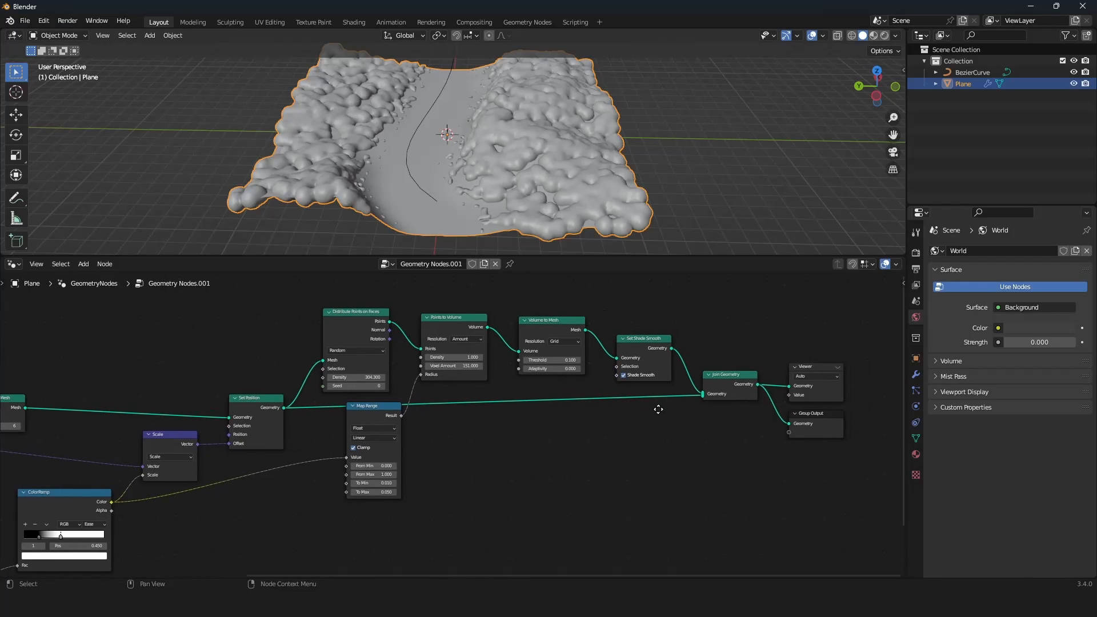